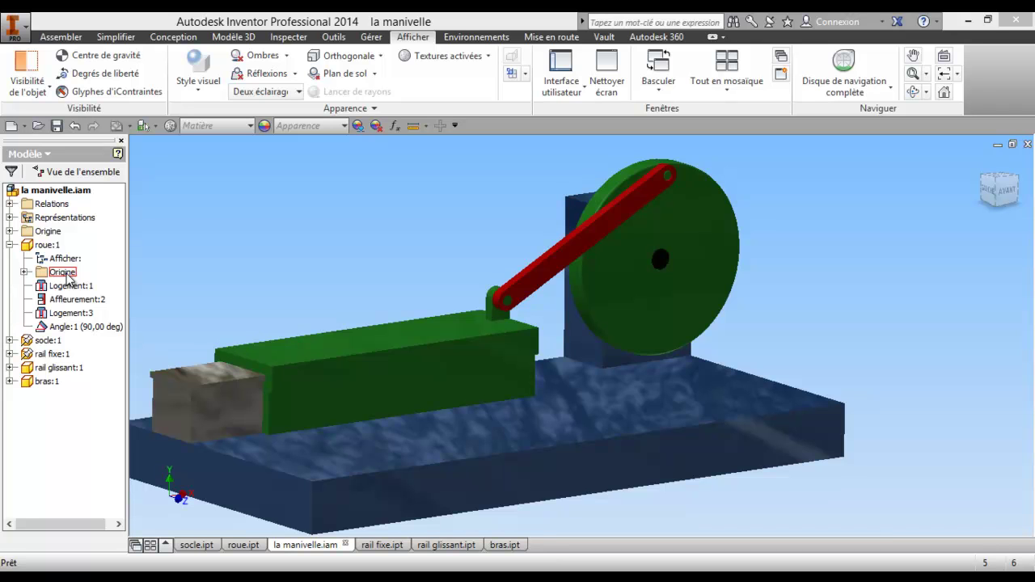
- Drive the wheel's Angle:1 constraint from 90 to 1000 deg, play the crank animation, then stop it
click(65, 327)
right_click(73, 328)
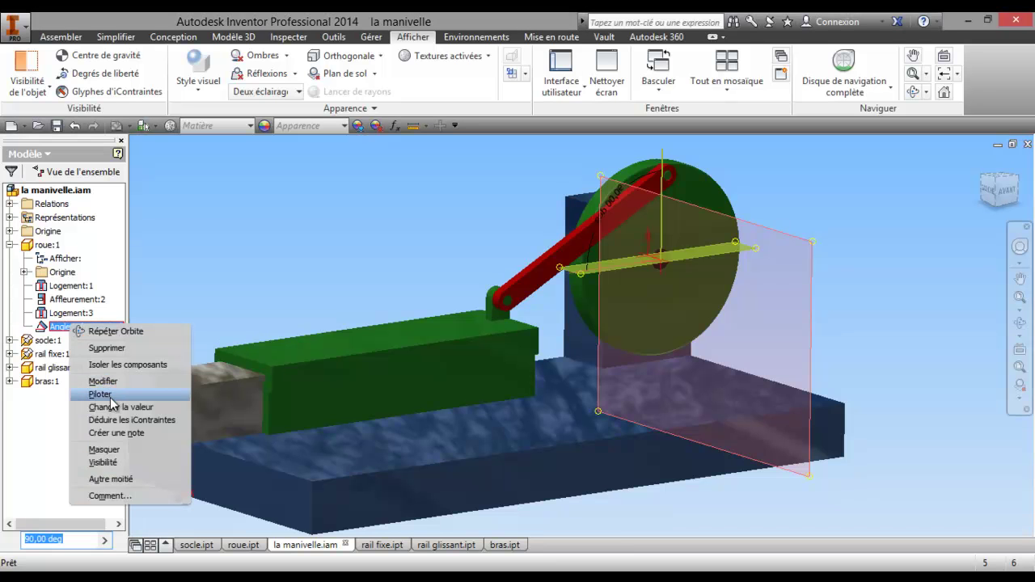
click(101, 395)
click(35, 144)
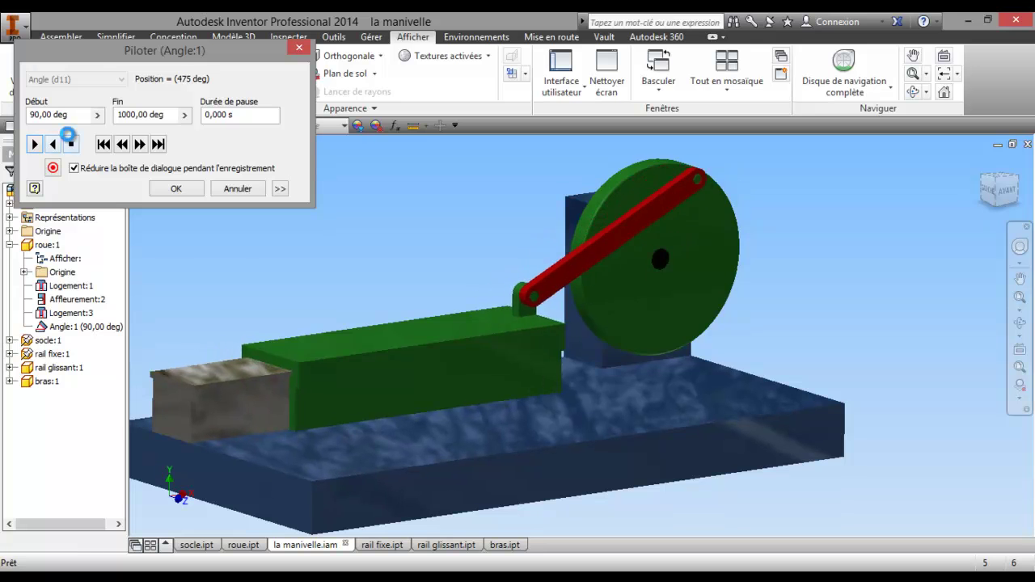
click(70, 144)
click(176, 189)
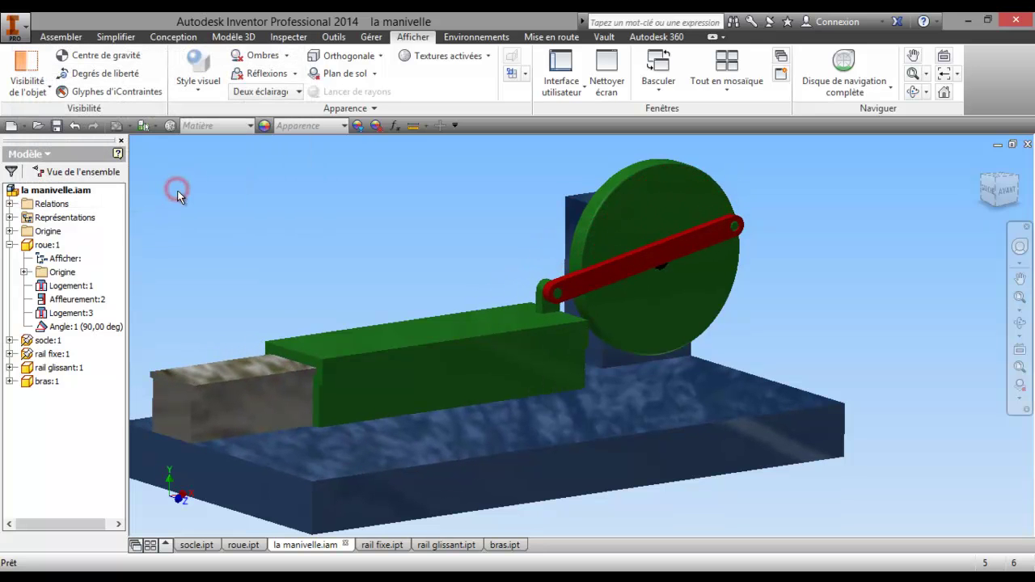
- Maximize Inventor and start a new project from the Projets list
click(967, 23)
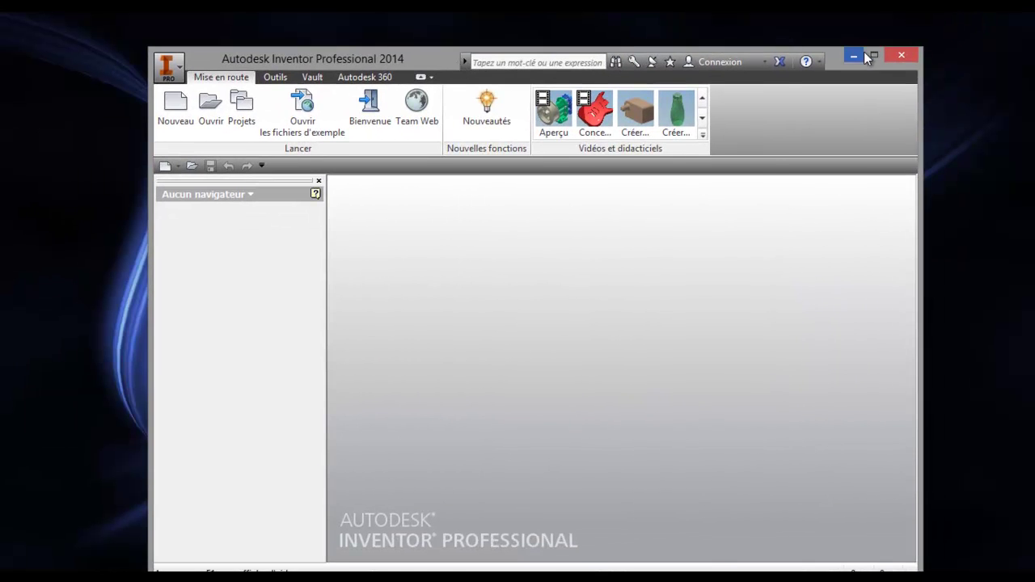
click(867, 55)
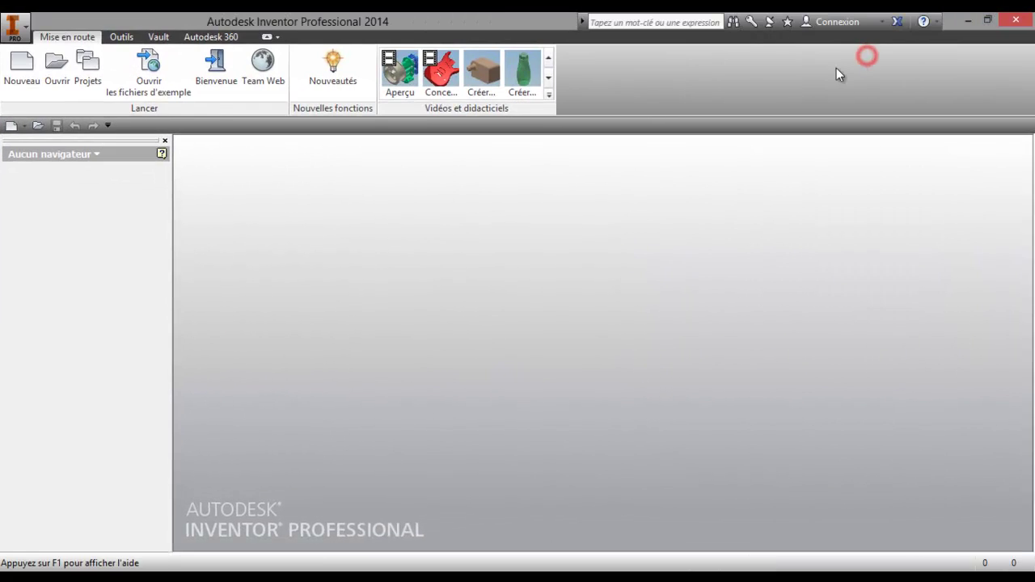
click(96, 82)
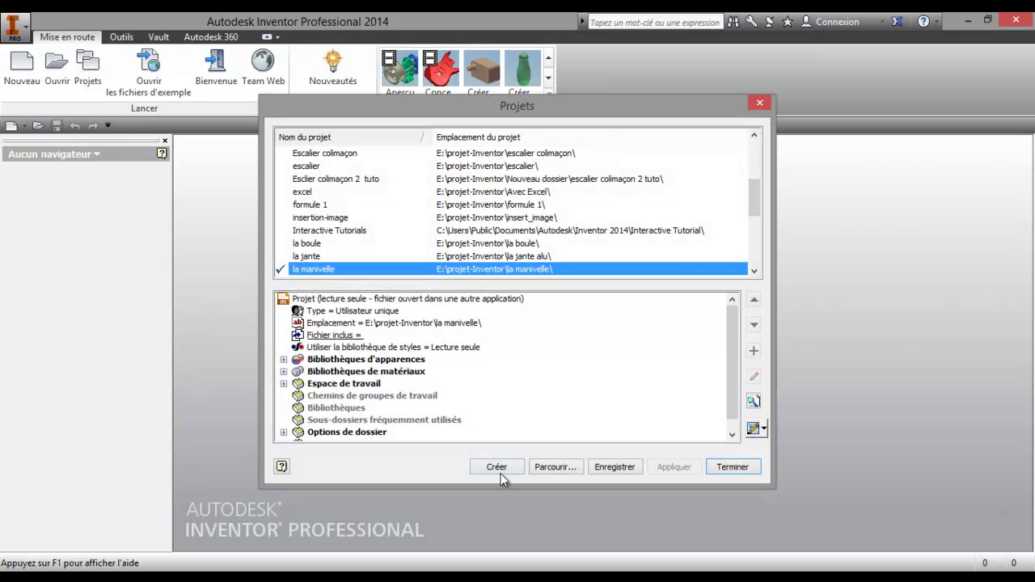
click(500, 470)
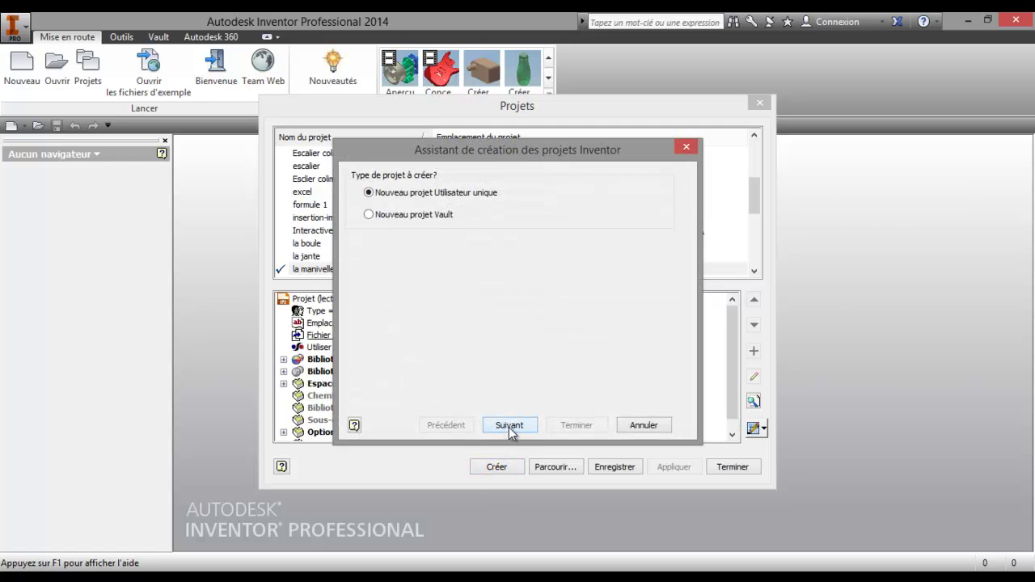
- Replace the default NomProjet name with test_manivelle and browse for the Dossier projet location
click(509, 426)
double_click(415, 208)
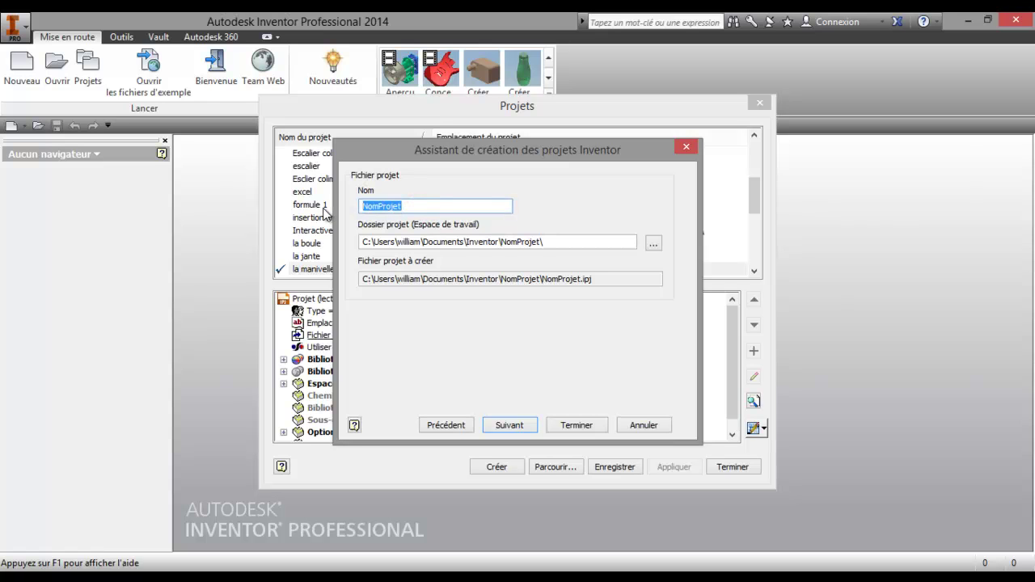
text(test manivelle)
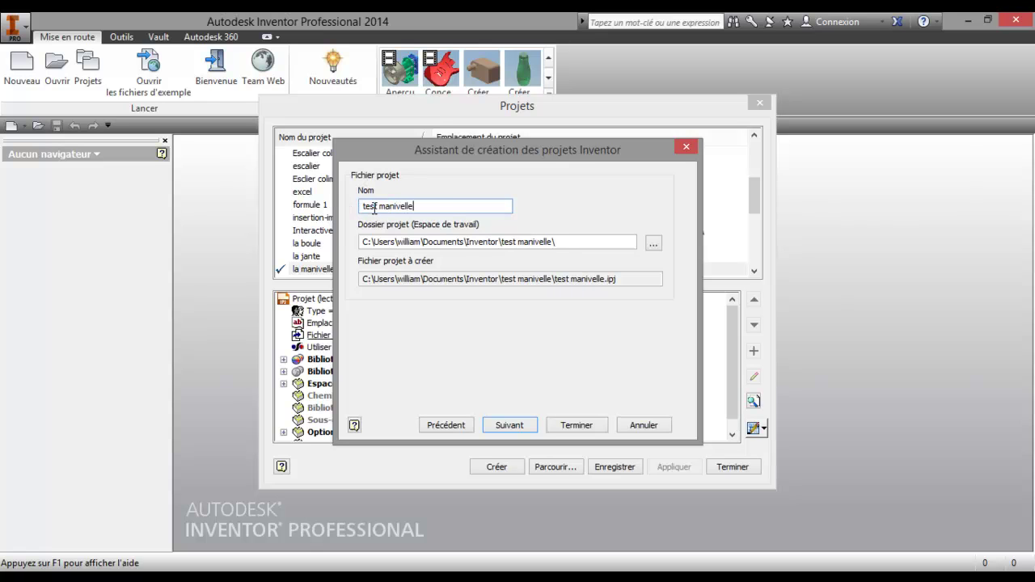
key(BackSpace)
text(_)
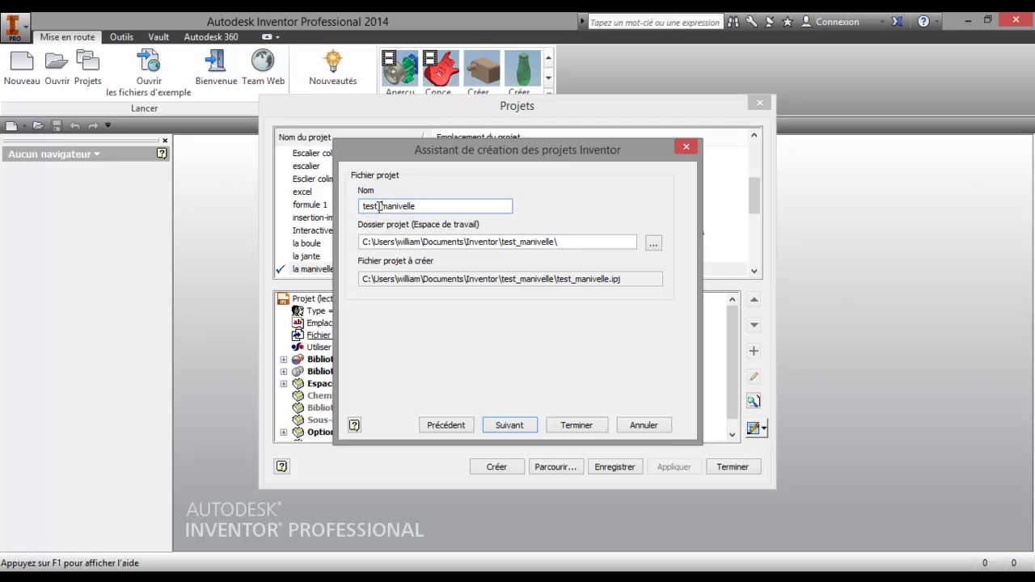
click(654, 244)
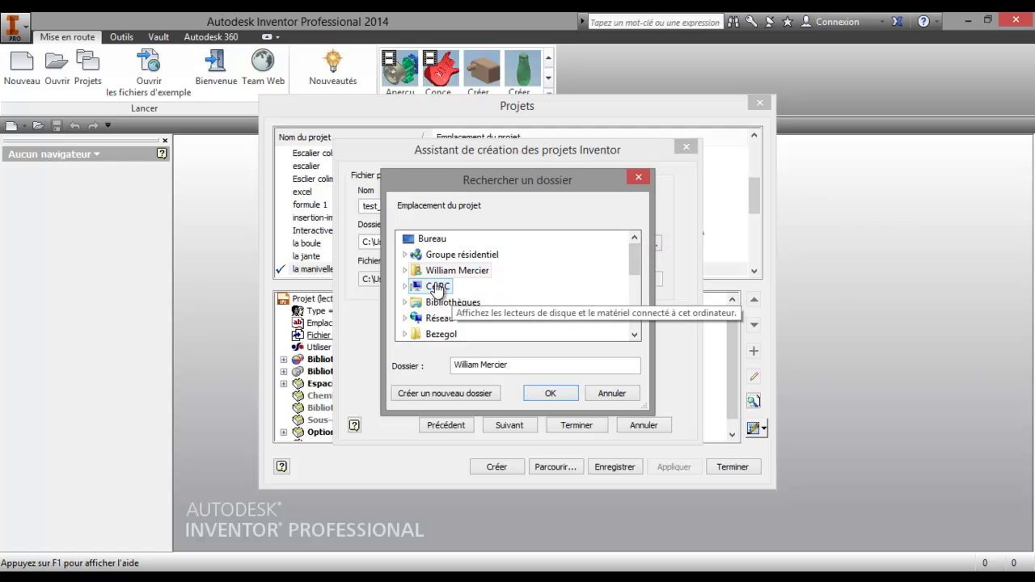
- Navigate the folder tree to E: > projet-Inventor
click(445, 287)
scroll(469, 291, down, 3)
click(475, 255)
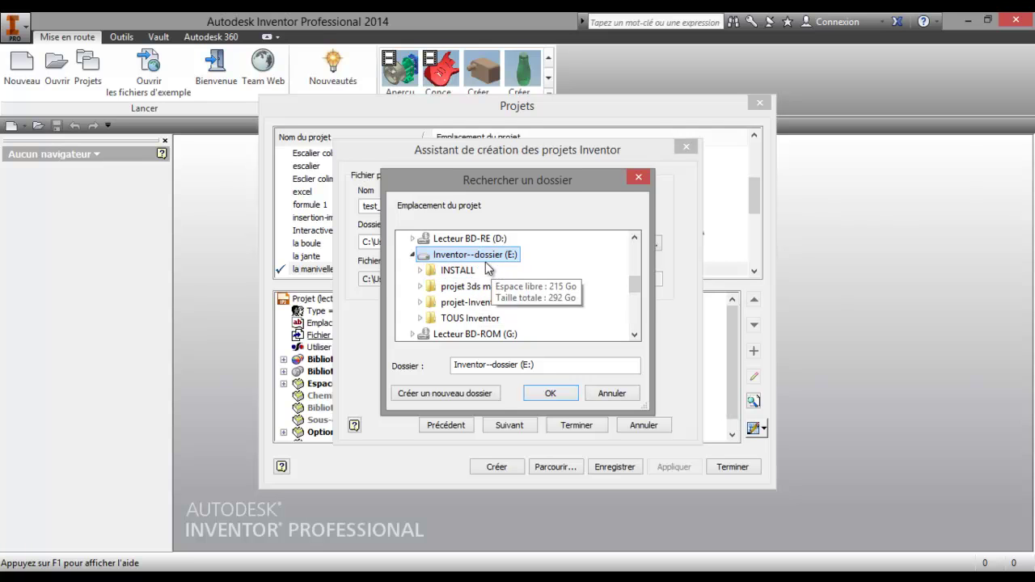
click(483, 304)
scroll(494, 280, down, 1)
scroll(505, 282, down, 1)
- Create a new test_manivelle folder there and confirm it as the project folder
click(469, 393)
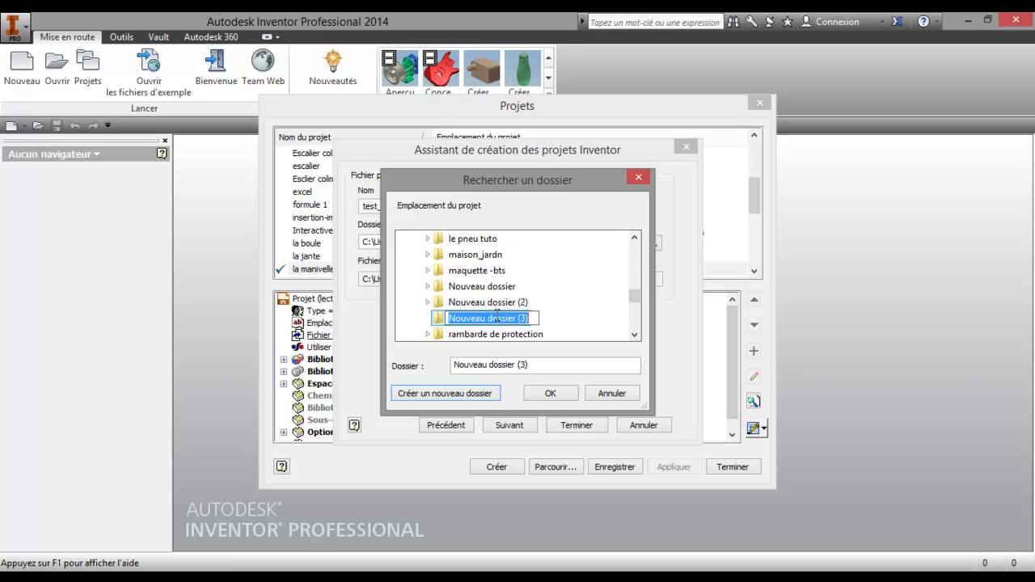
text(test_)
text(manivelle)
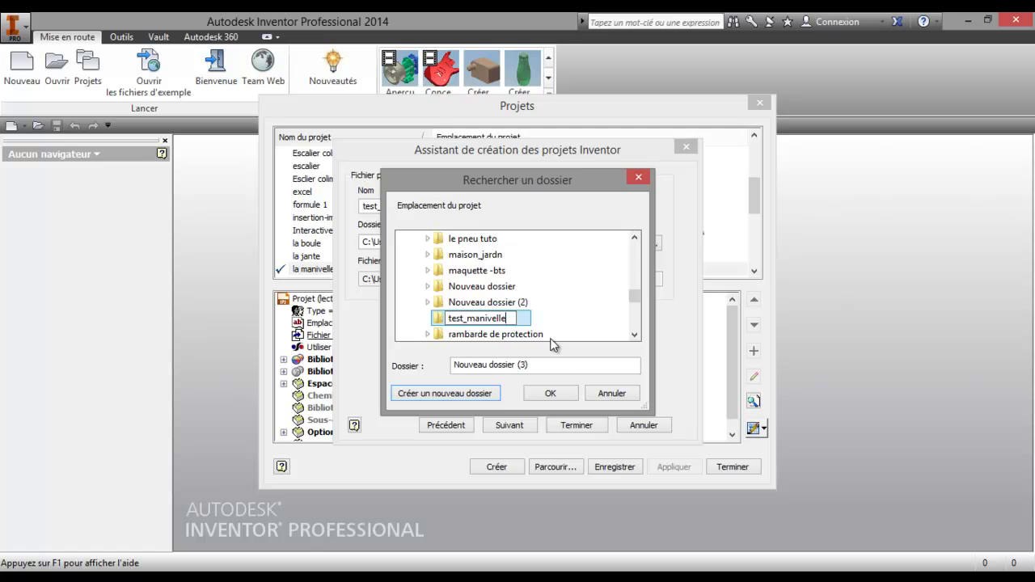
click(571, 328)
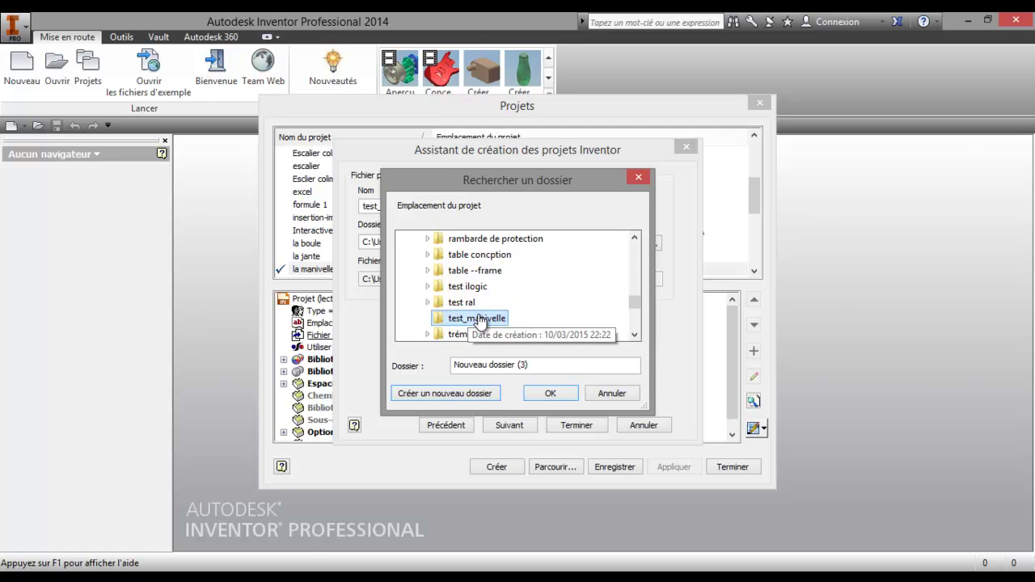
click(550, 393)
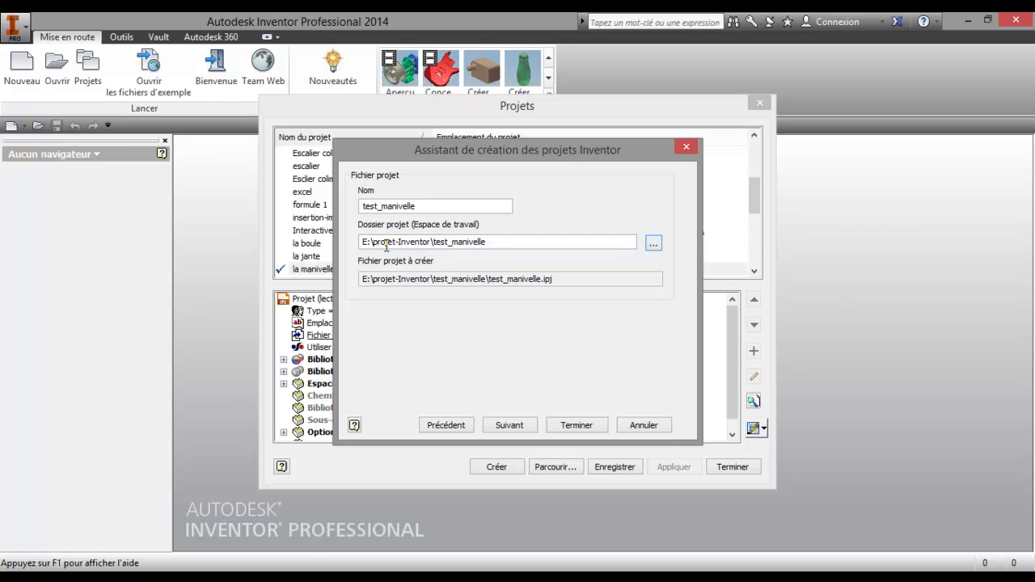
- Finish the project wizard past the libraries page and close Projets with test_manivelle active
click(508, 426)
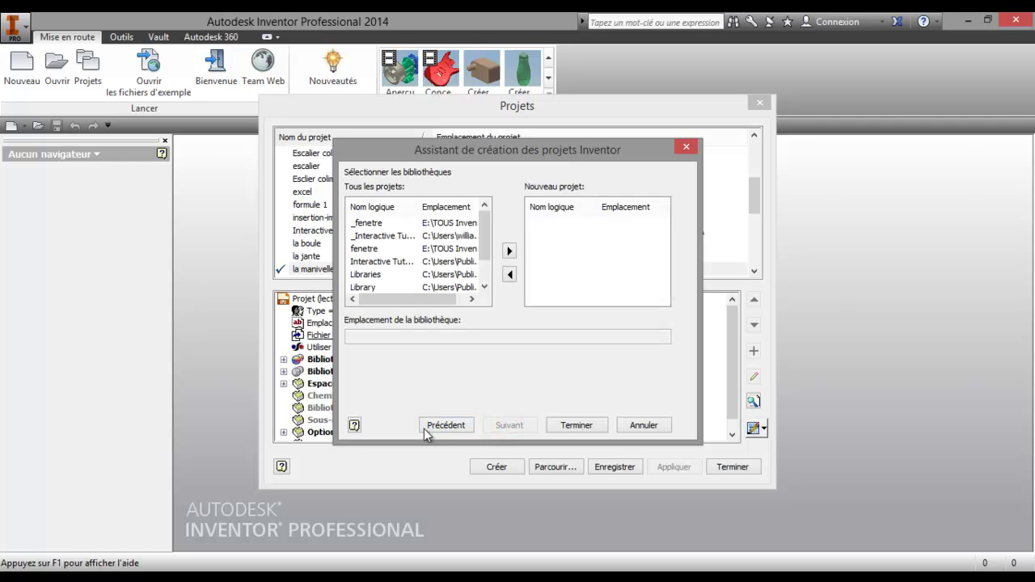
click(565, 427)
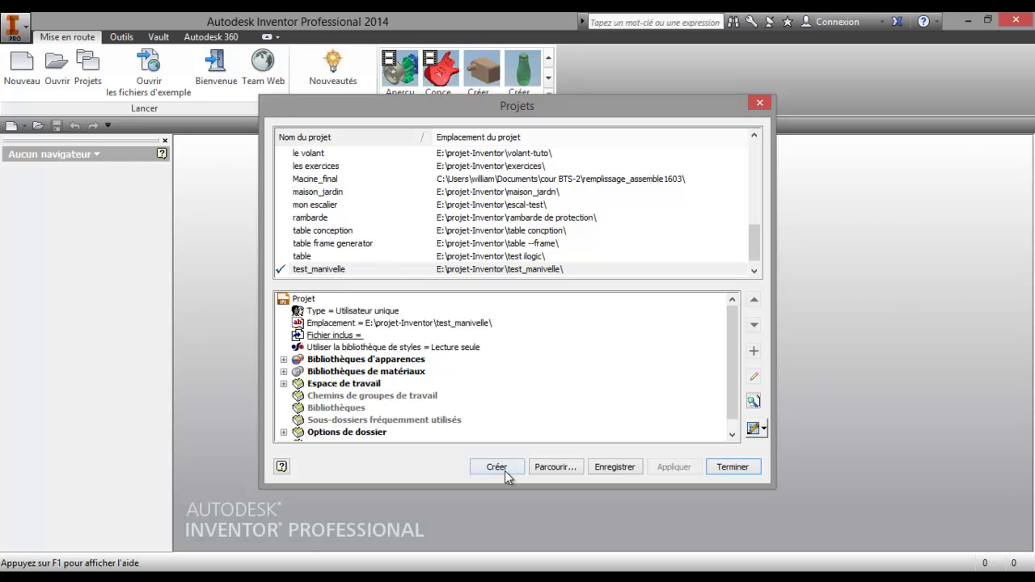
click(727, 467)
click(359, 274)
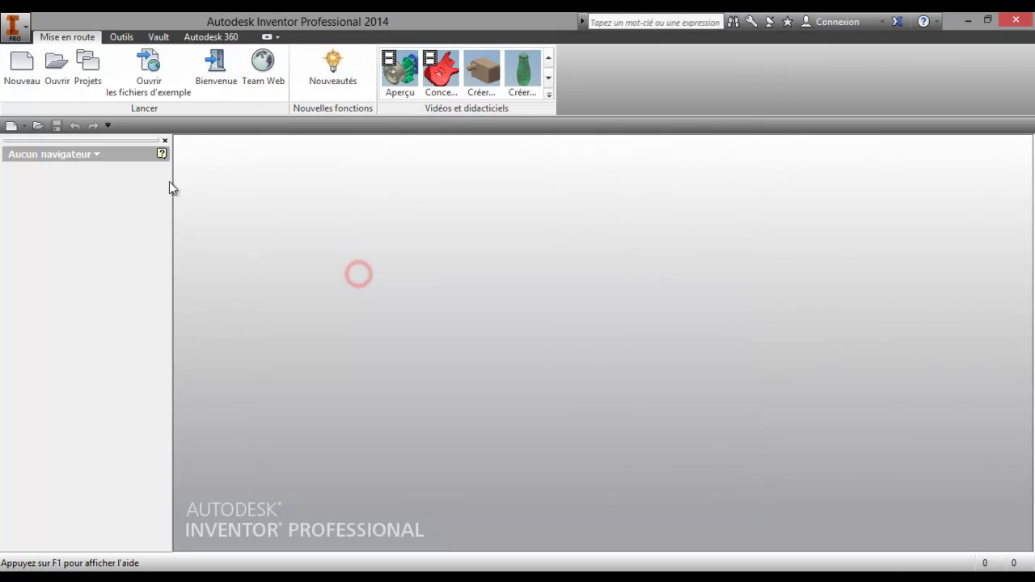
- Create a Standard.iam assembly, save it as 'la manivelle', and show the new-document types
click(22, 69)
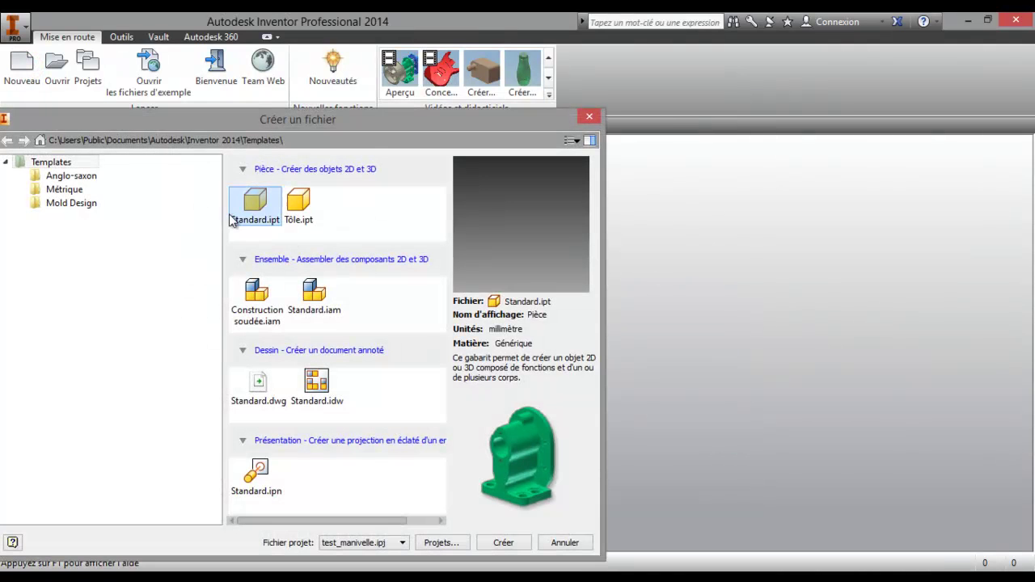
double_click(309, 296)
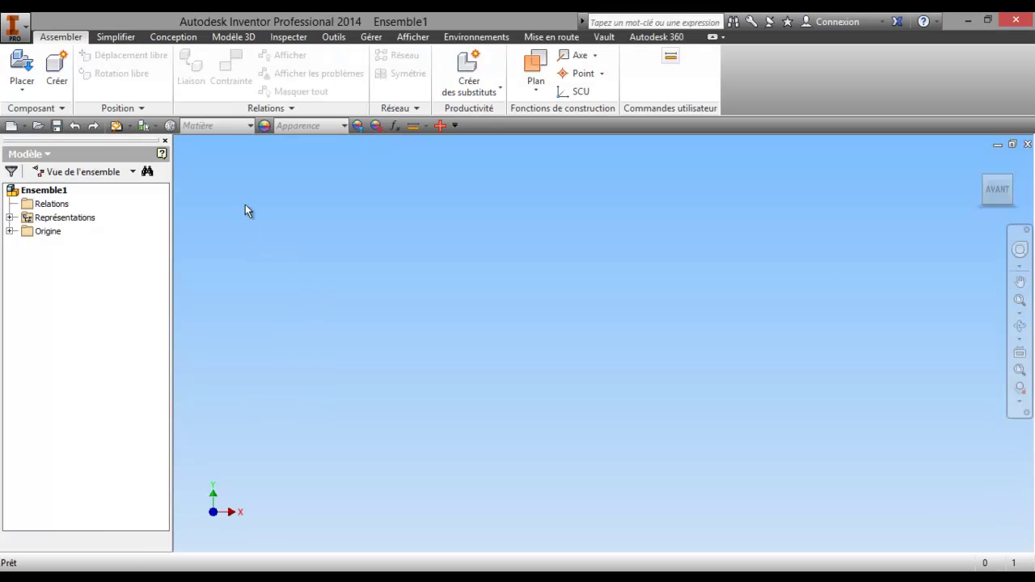
click(56, 127)
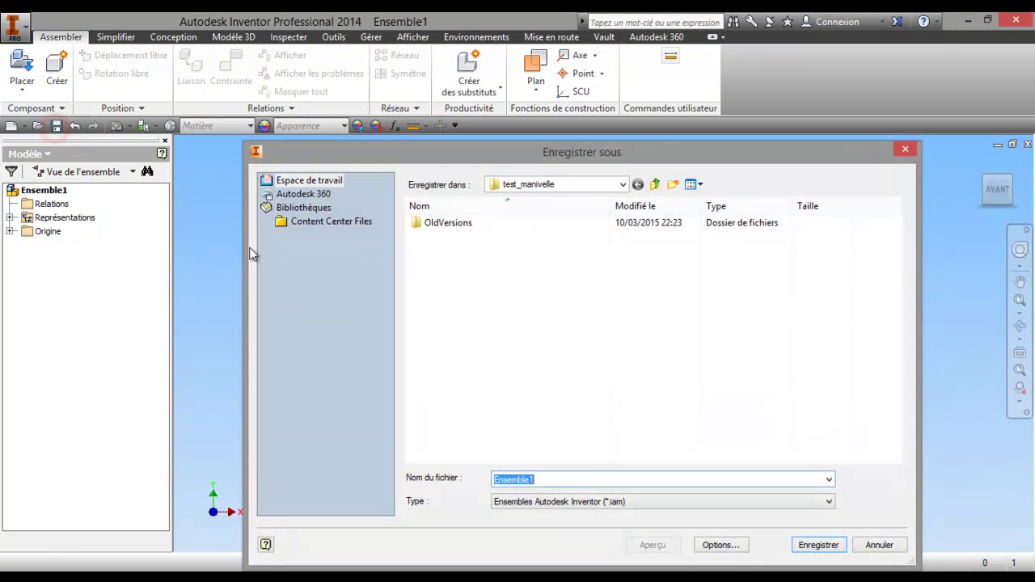
text(la manivelle)
click(816, 545)
click(346, 306)
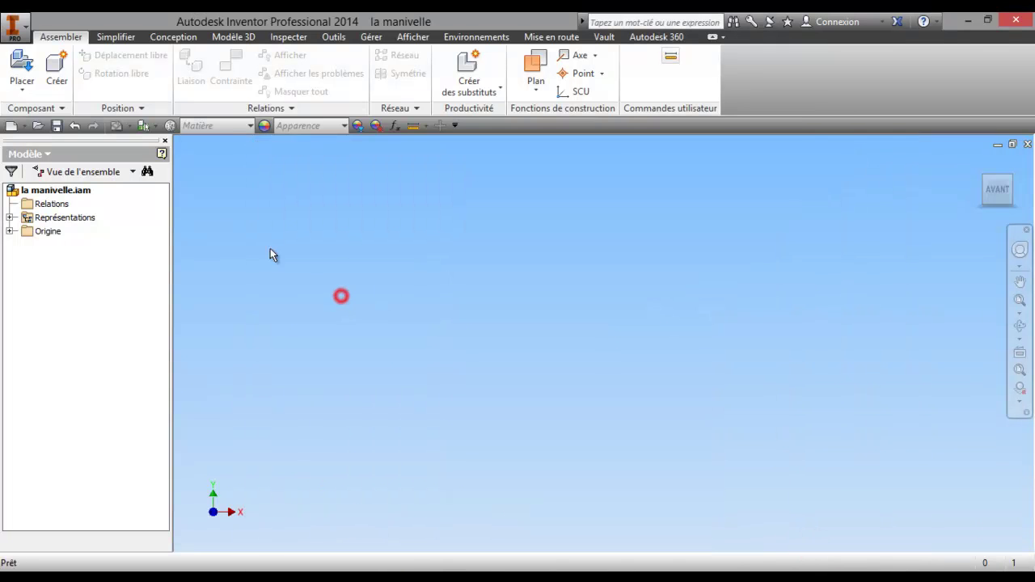
click(24, 126)
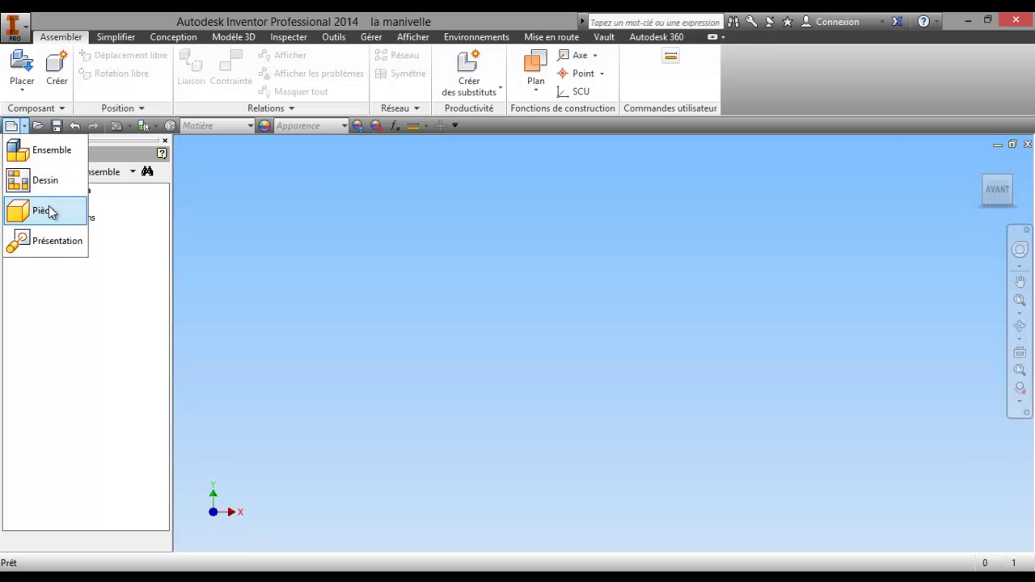
- Create part Pièce1 and start sketch Esquisse1 on the horizontal XY origin plane
click(42, 210)
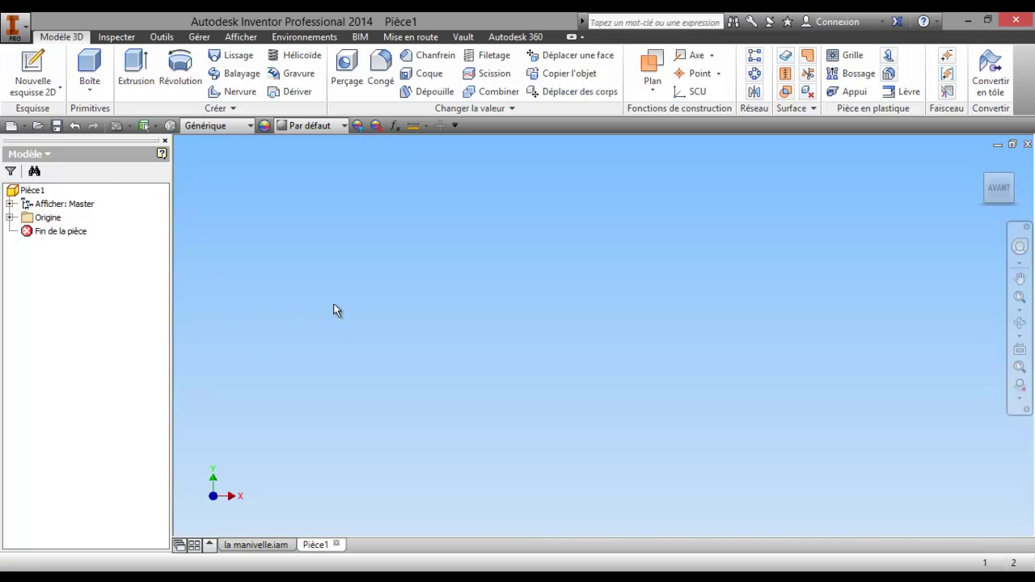
click(32, 68)
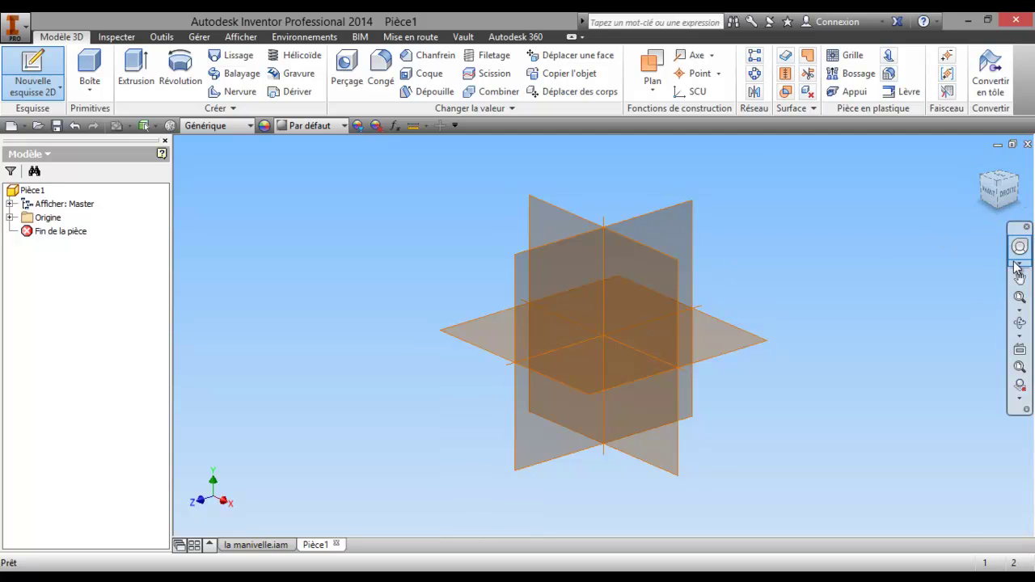
click(1019, 323)
mouse_move(697, 331)
mouse_down()
mouse_move(700, 157)
mouse_move(690, 216)
mouse_up()
key(Escape)
right_click(600, 341)
click(555, 338)
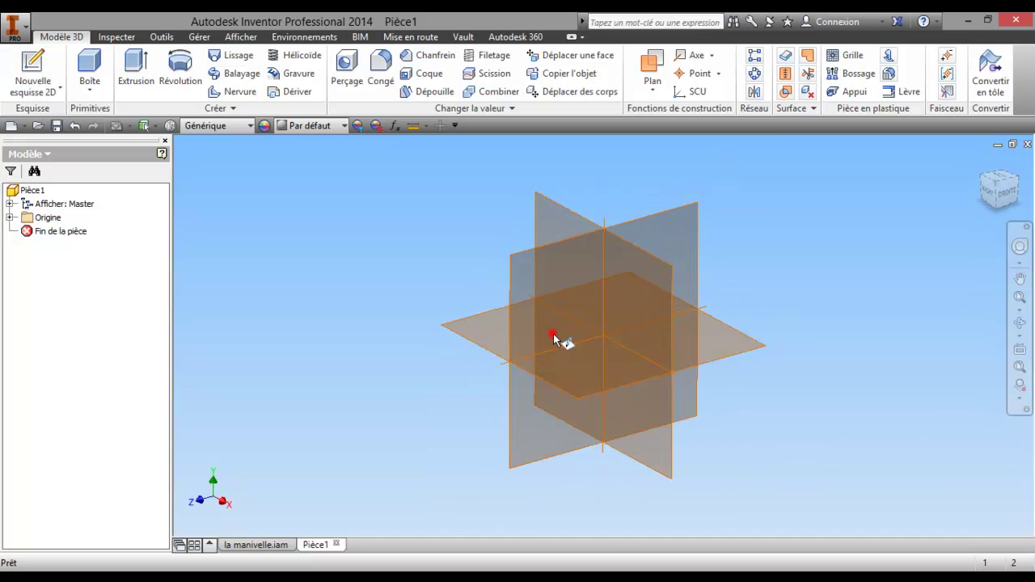
right_click(587, 394)
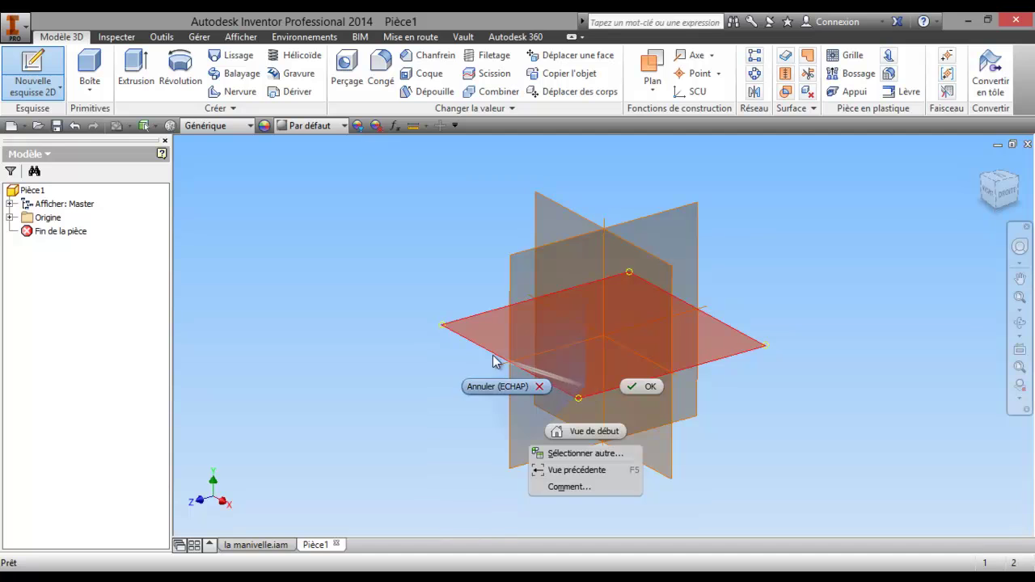
click(426, 345)
click(472, 334)
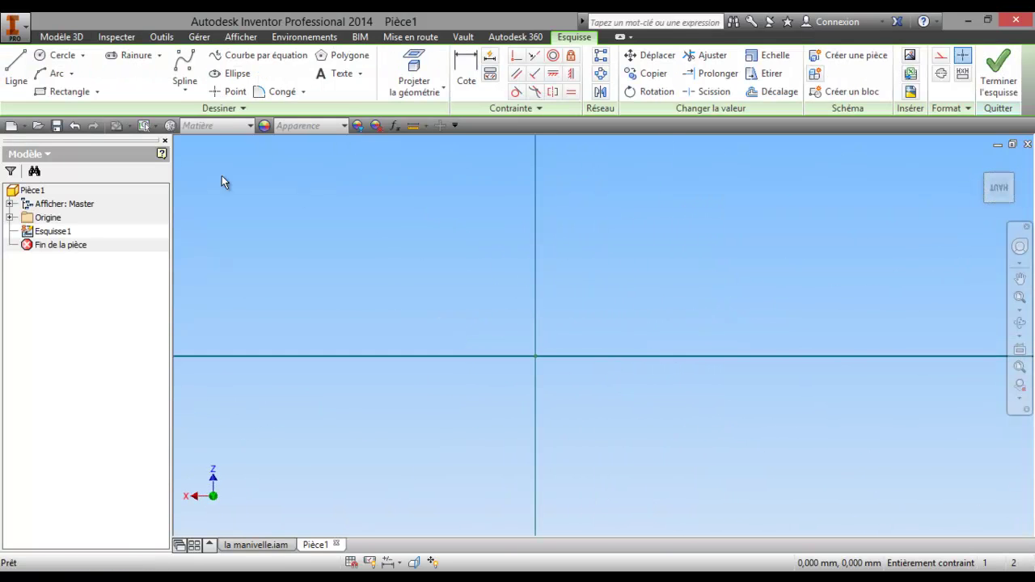
- Draw a 600 × 300 mm rectangle from the origin in Esquisse1 and finish the sketch
click(69, 91)
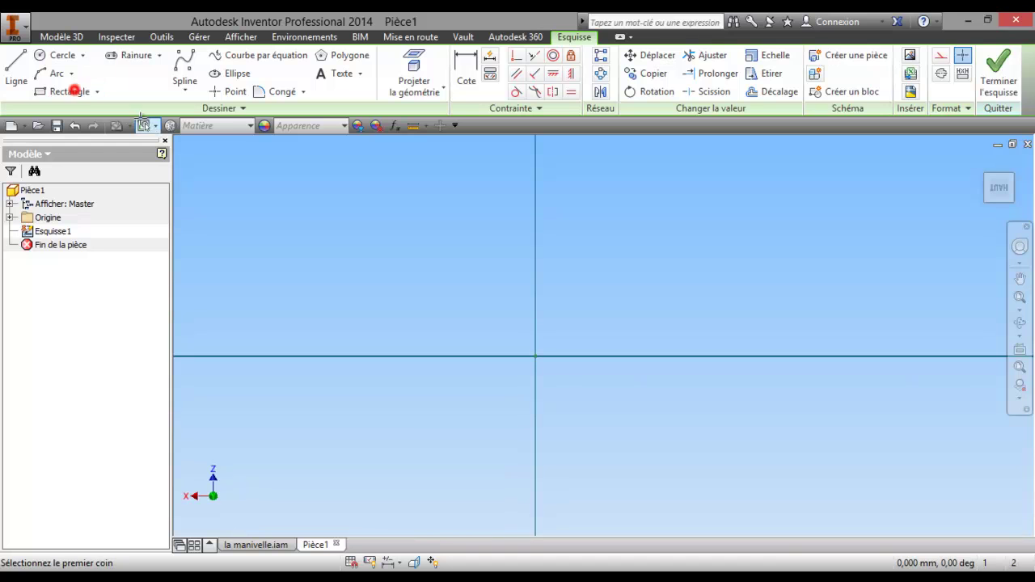
click(534, 356)
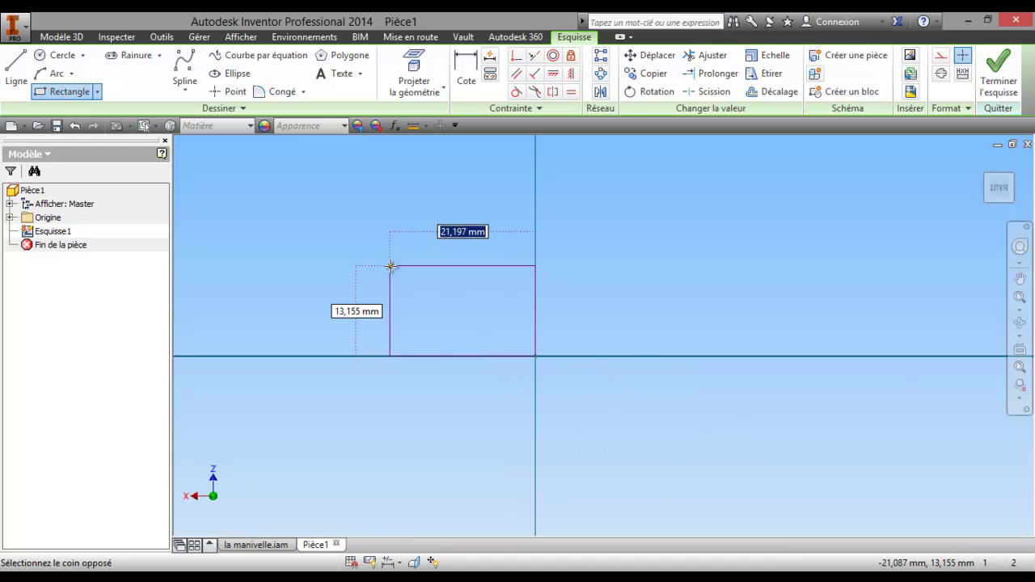
text(600)
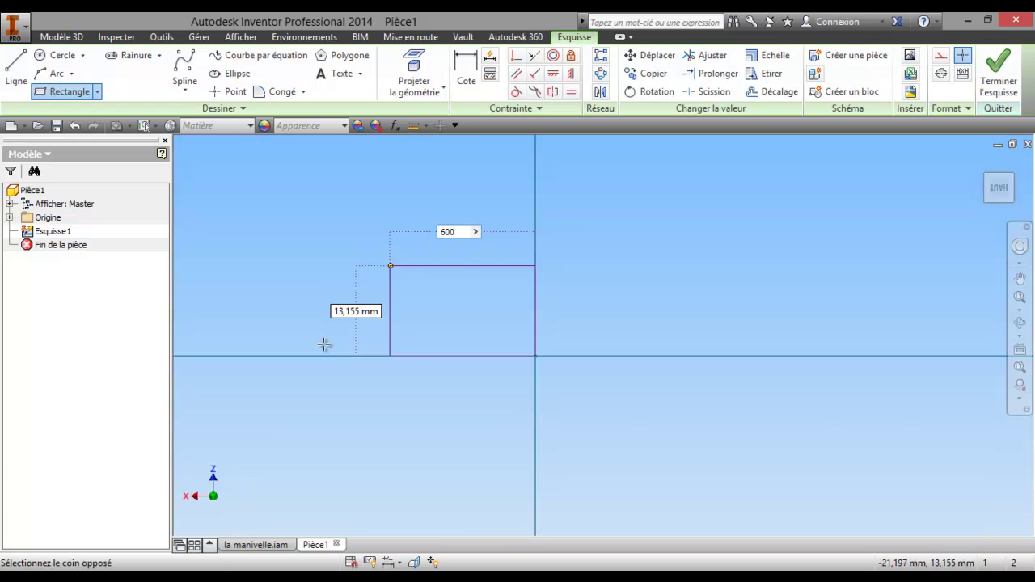
key(Tab)
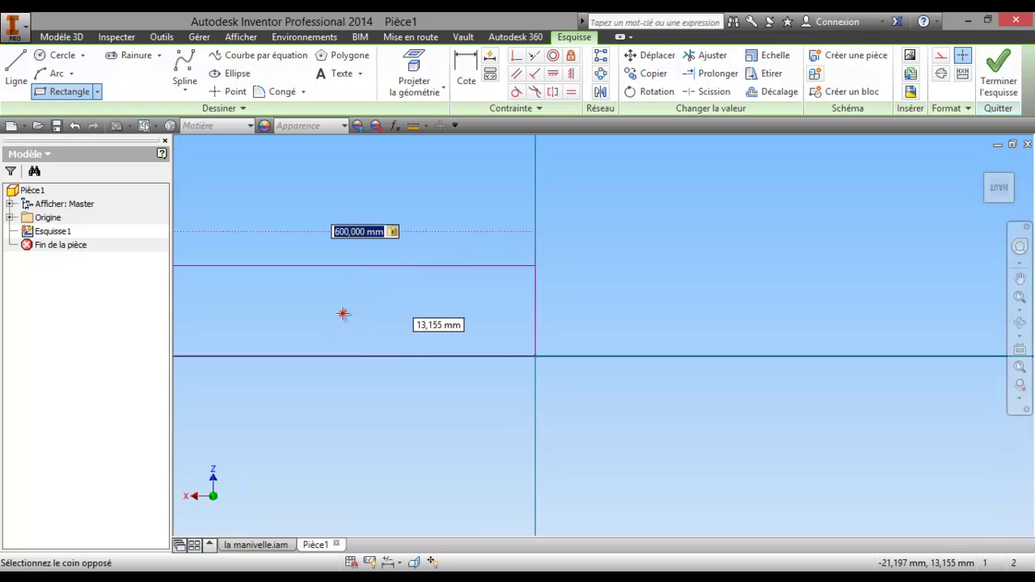
text(300)
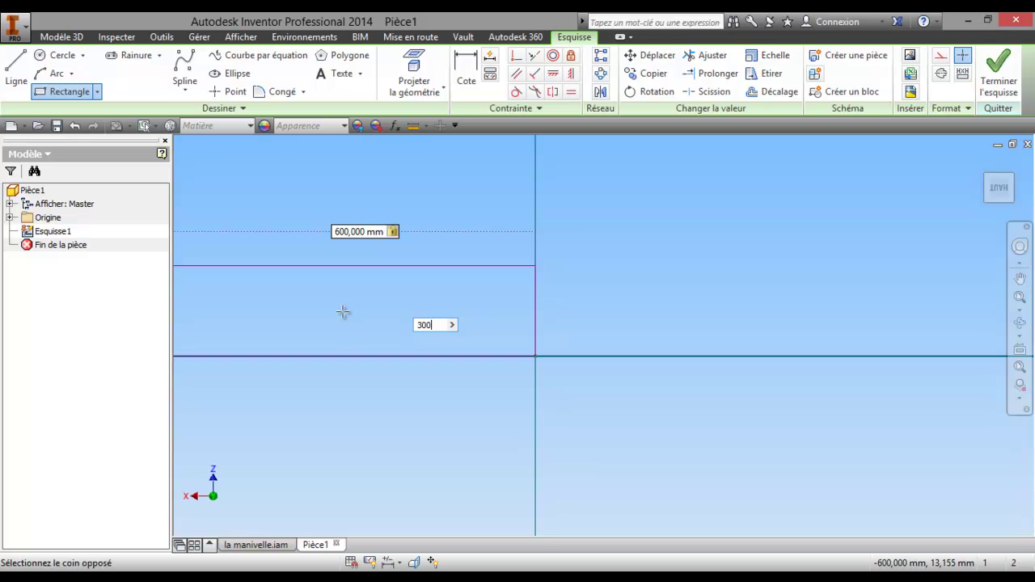
key(Return)
scroll(370, 312, down, 3)
middle_drag(374, 305, 710, 332)
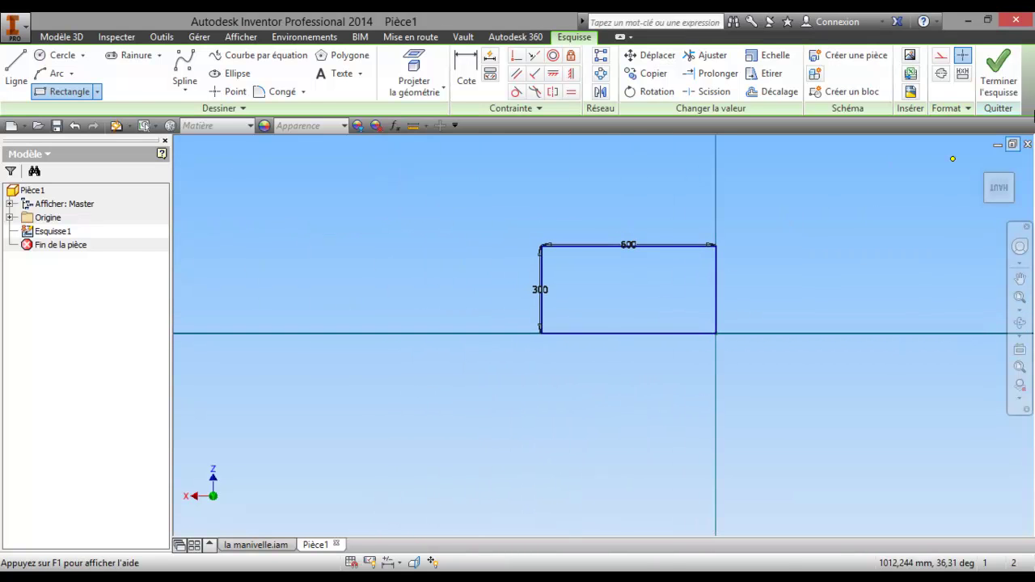
click(999, 74)
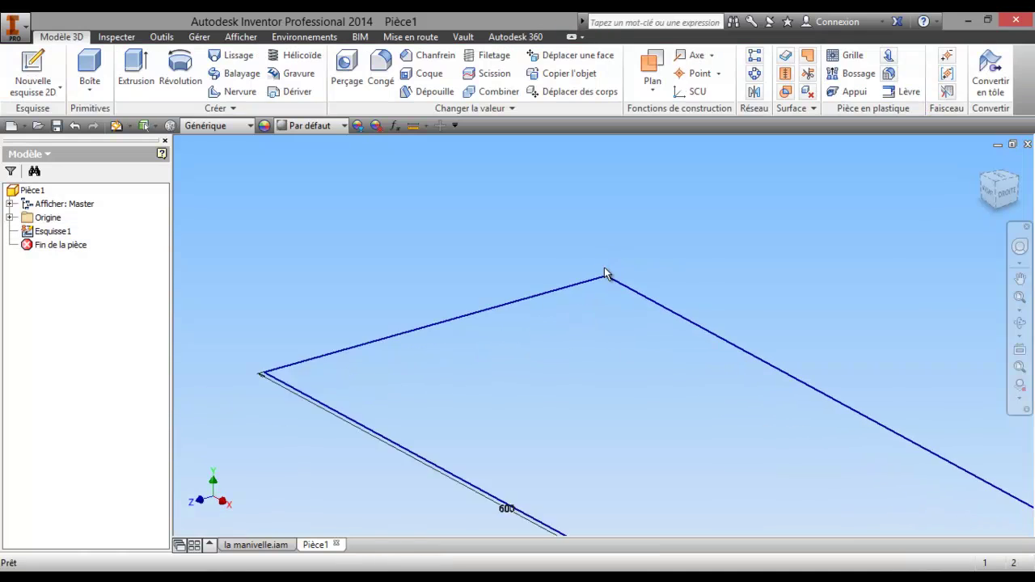
- Extrude the rectangle 50 mm to create Extrusion1
click(136, 81)
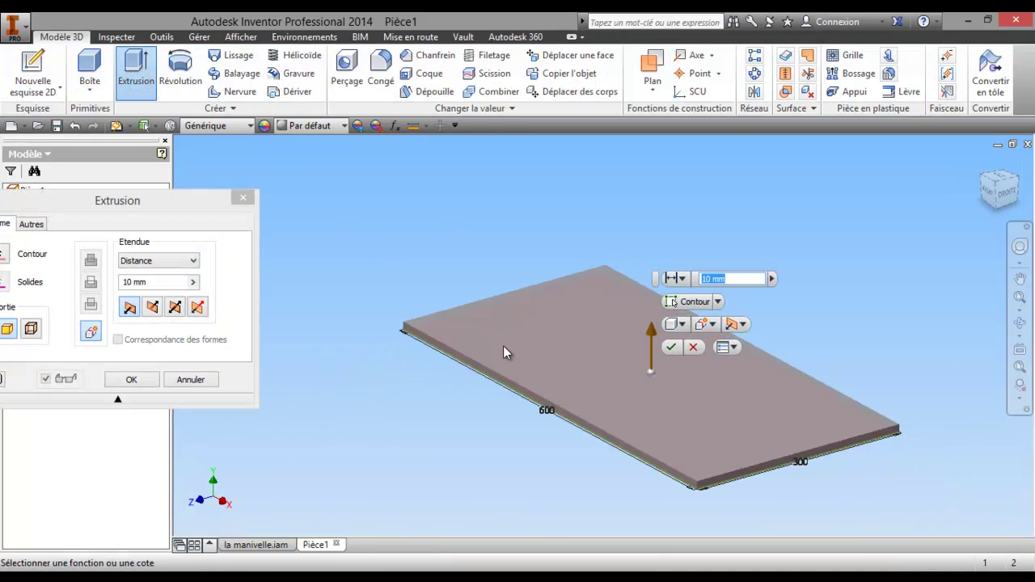
text(50)
key(Return)
click(434, 237)
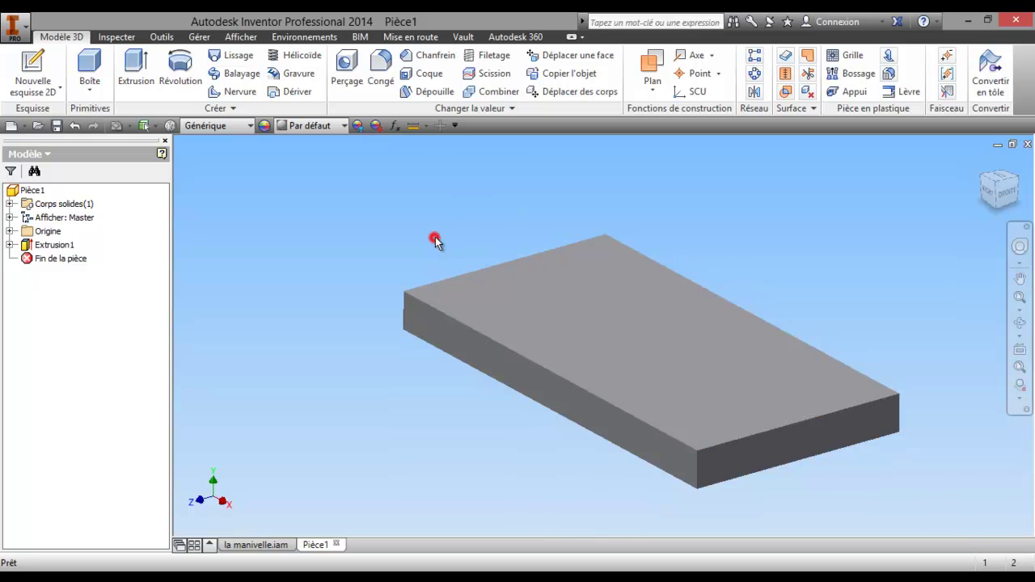
- Apply the Jean - Bleu appearance to the Extrusion1 slab
click(344, 125)
scroll(334, 218, up, 1)
scroll(335, 324, down, 2)
scroll(336, 339, up, 4)
scroll(338, 389, up, 2)
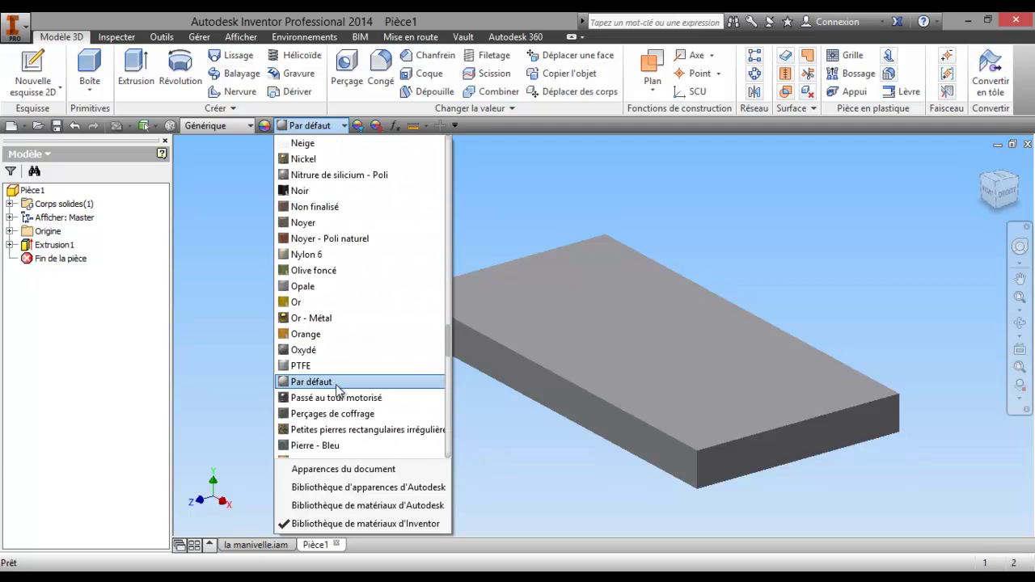
scroll(338, 389, up, 4)
scroll(338, 389, up, 7)
scroll(338, 390, up, 4)
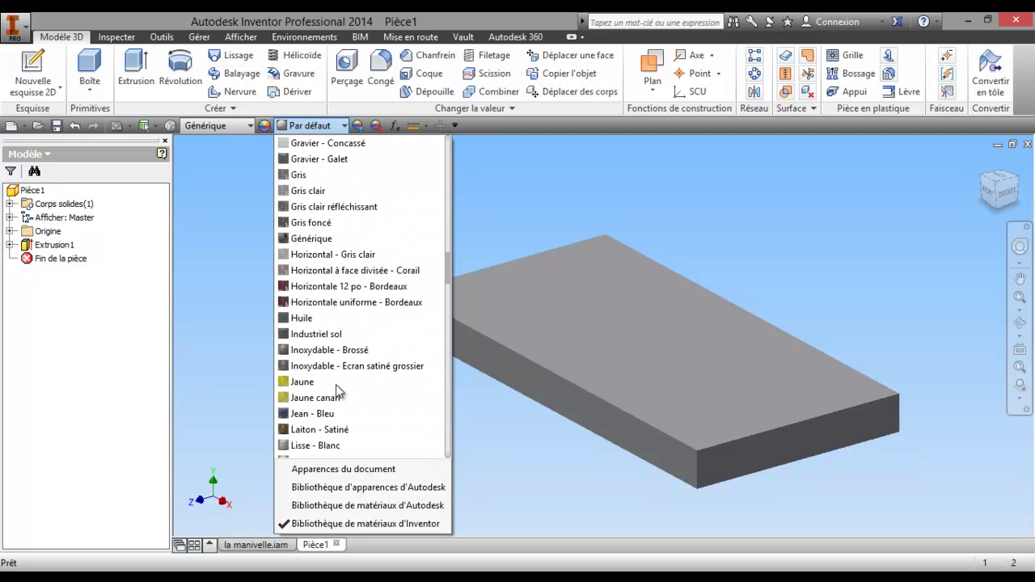
click(323, 413)
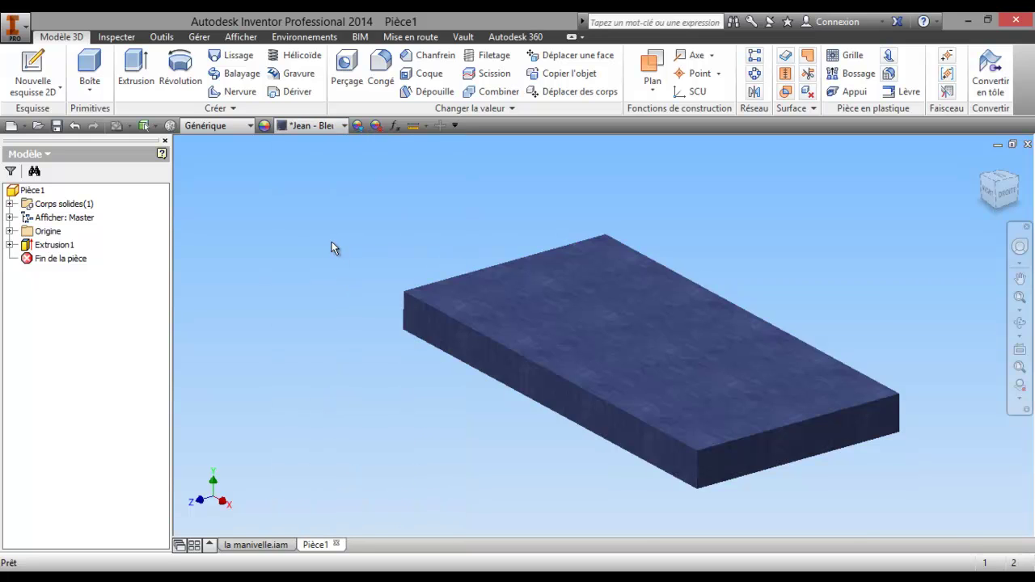
middle_drag(334, 249, 307, 261)
- Start a sketch on the slab's top face and draw a 100 mm line from the top-right corner
right_click(604, 359)
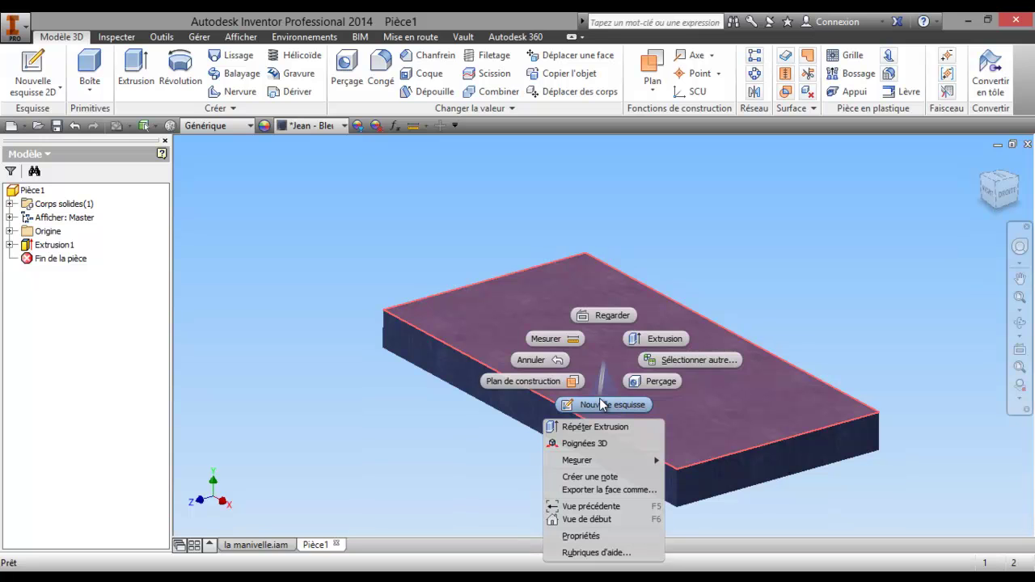
click(600, 405)
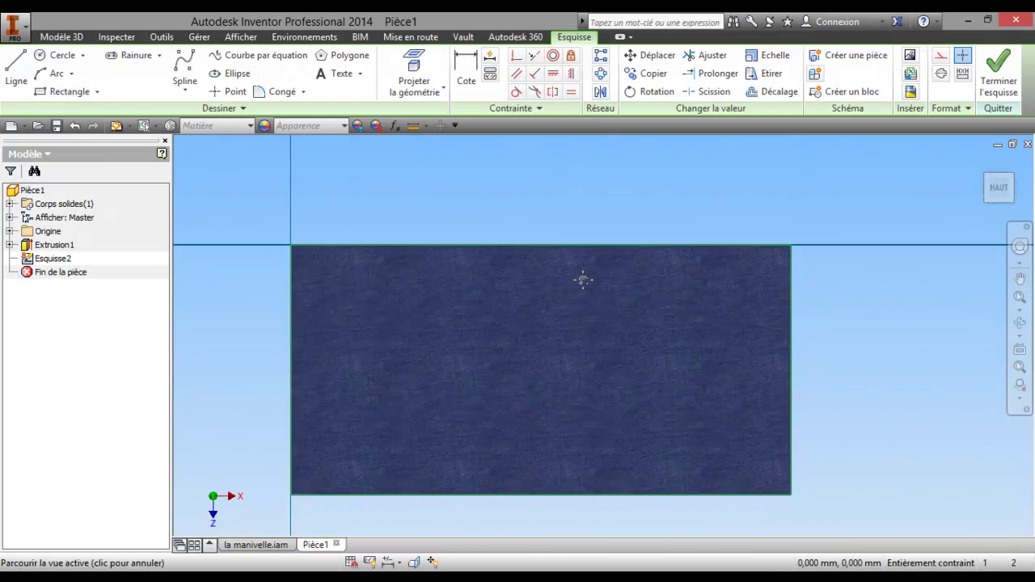
click(66, 91)
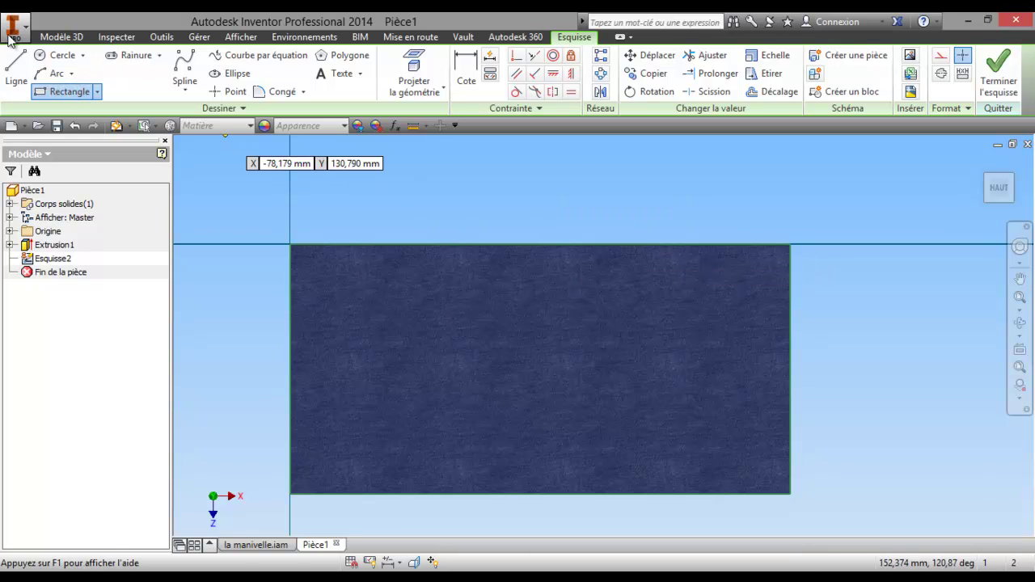
click(17, 69)
click(789, 244)
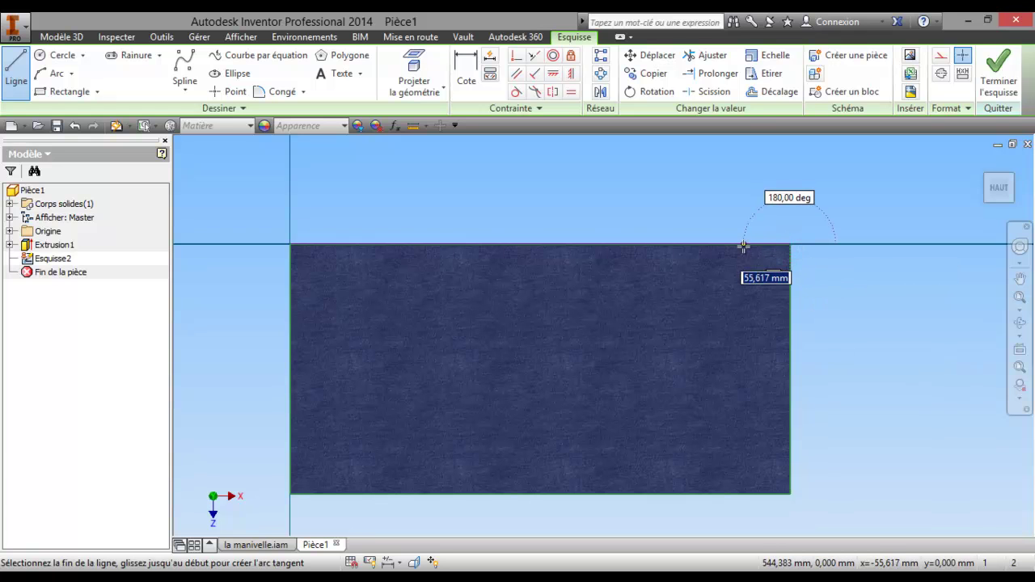
text(100)
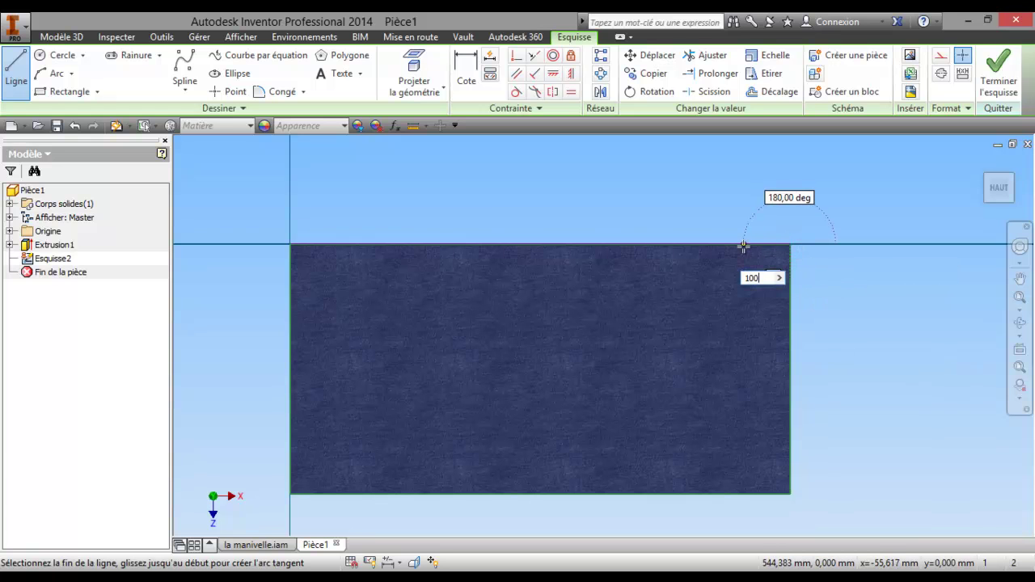
key(Return)
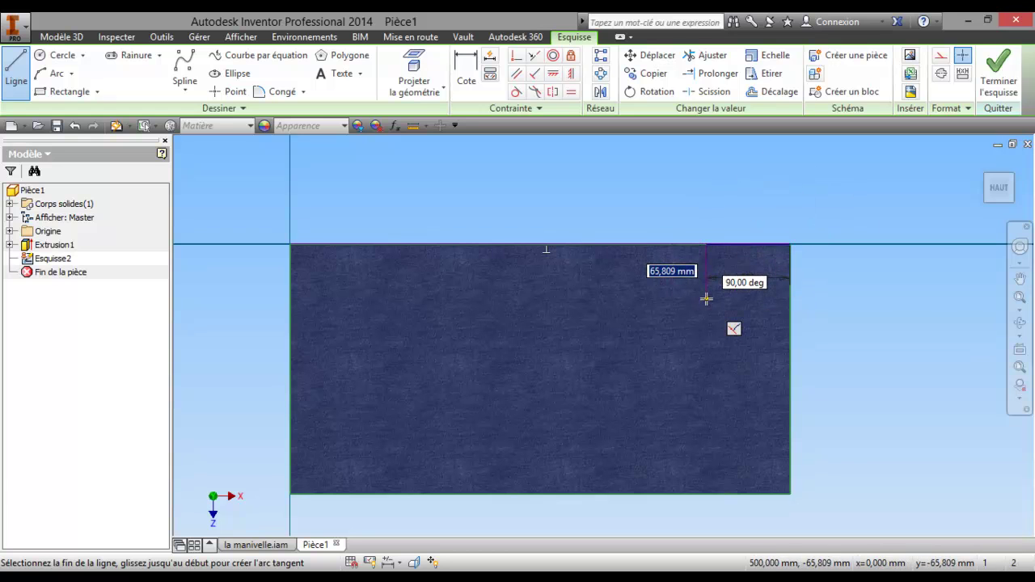
- Add the 60 mm side to close the 100 × 60 mm corner rectangle and finish the sketch
text(60)
key(Tab)
key(Return)
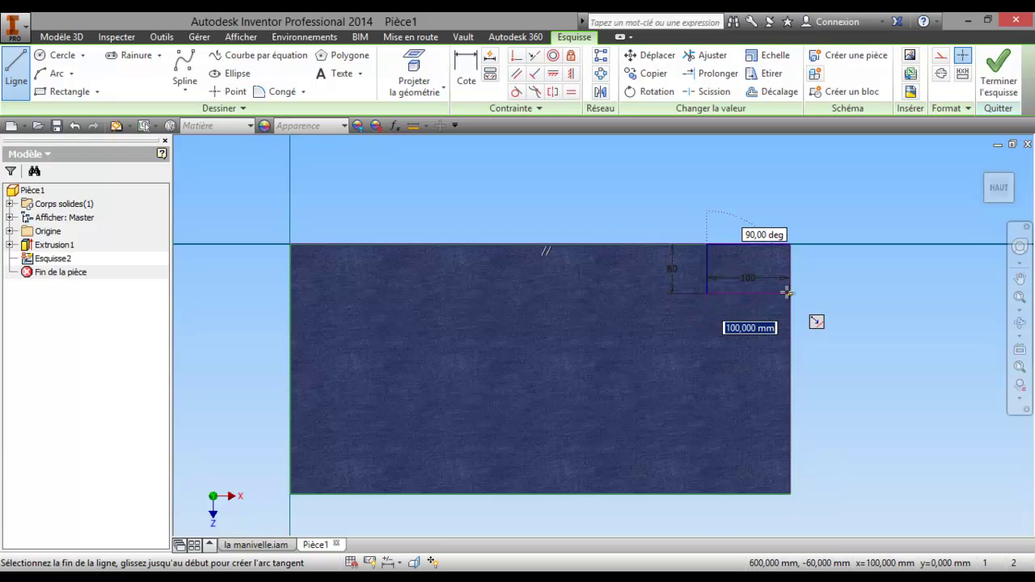
double_click(789, 292)
click(791, 245)
double_click(791, 293)
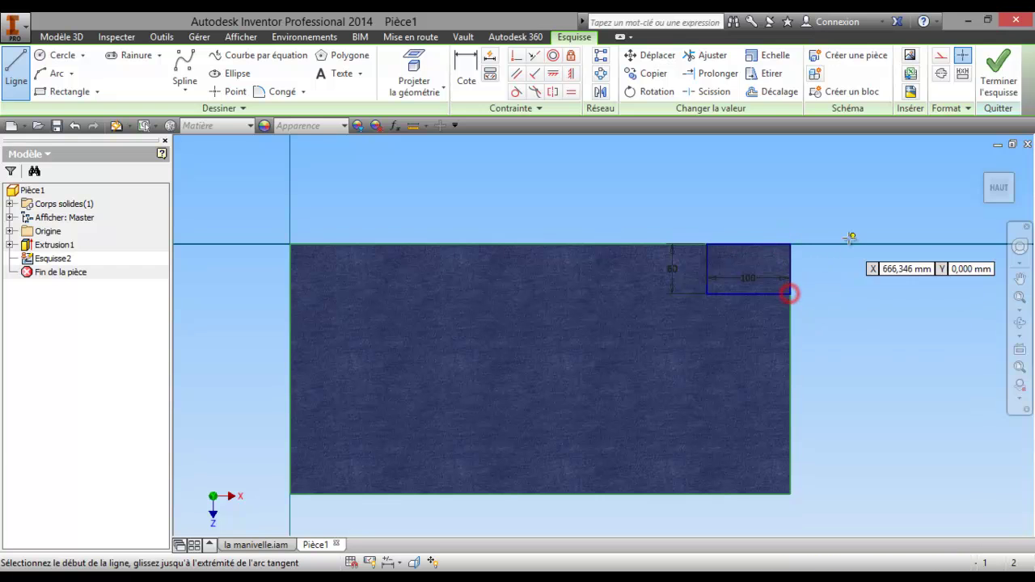
click(999, 81)
- Extrude the 100 × 60 mm corner rectangle 150 mm into an upright block
click(136, 69)
click(831, 406)
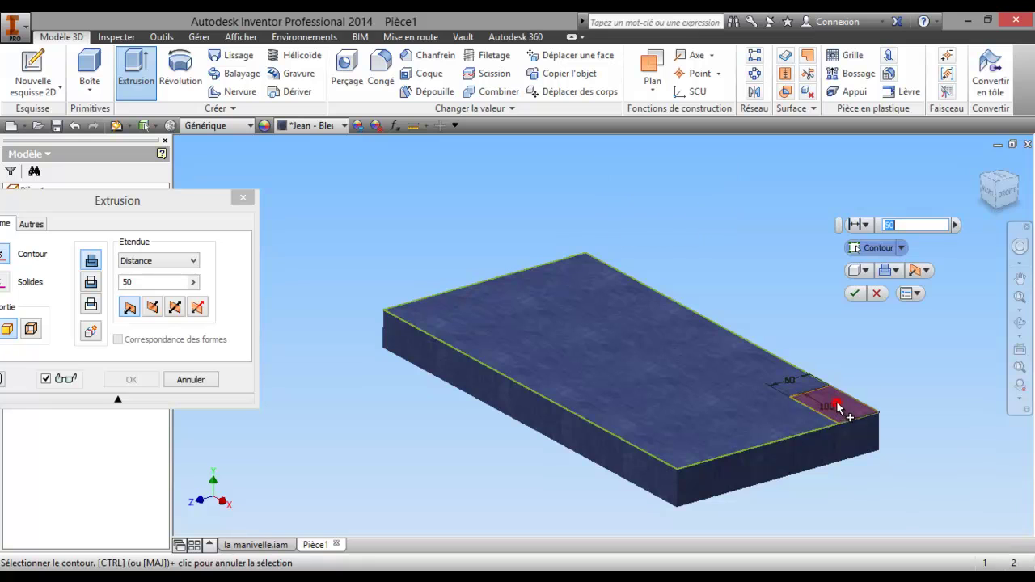
click(901, 226)
text(150)
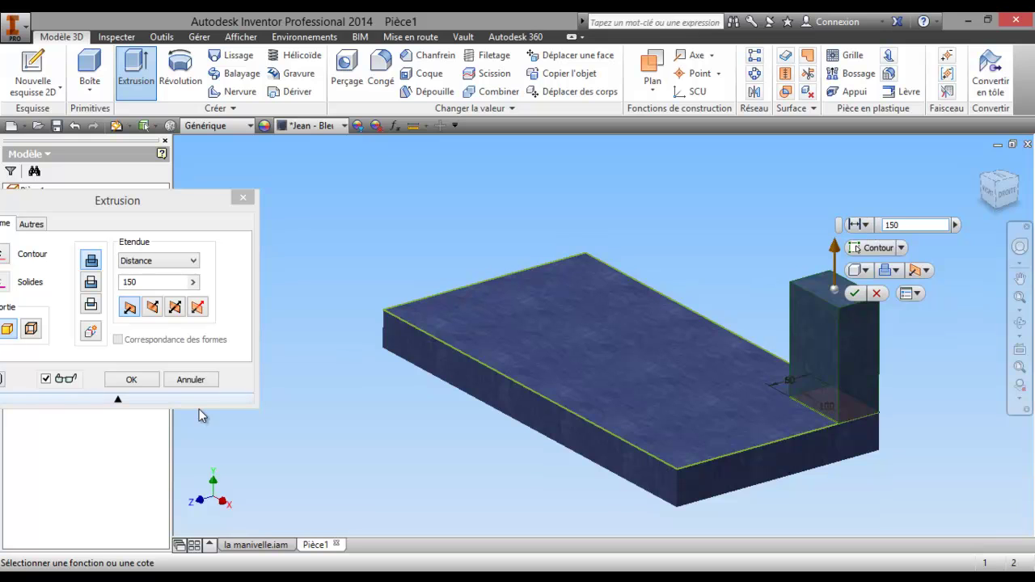
click(151, 377)
shift+middle_drag(552, 267, 549, 280)
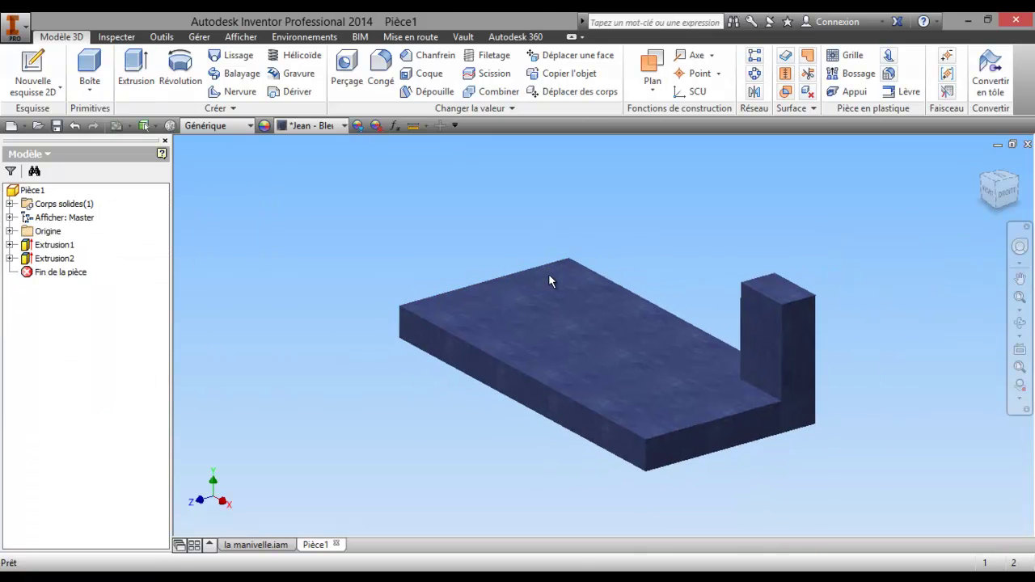
- Sketch on the tall block's side face with a point dimensioned 100 mm above the bottom edge
right_click(765, 325)
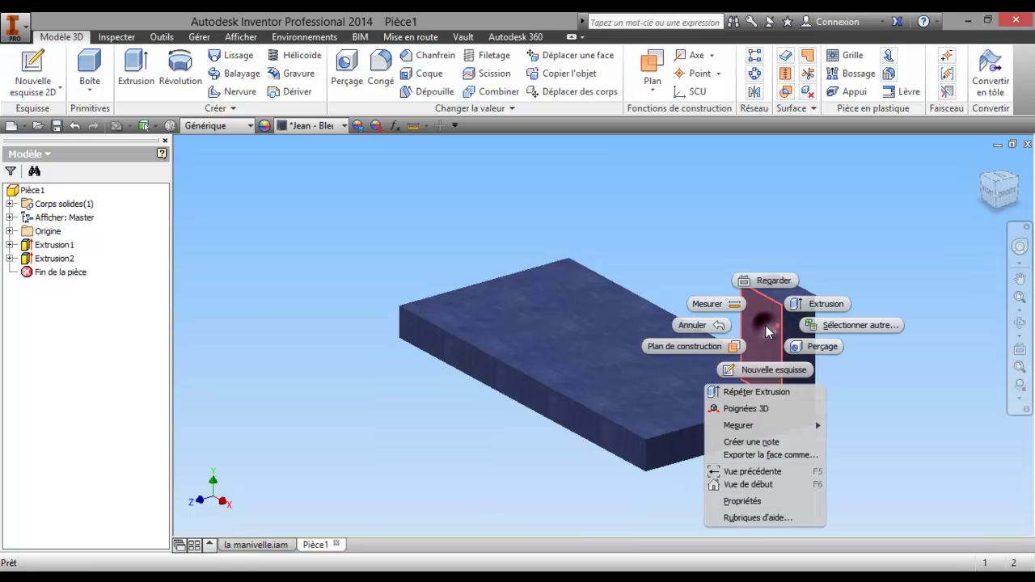
click(775, 370)
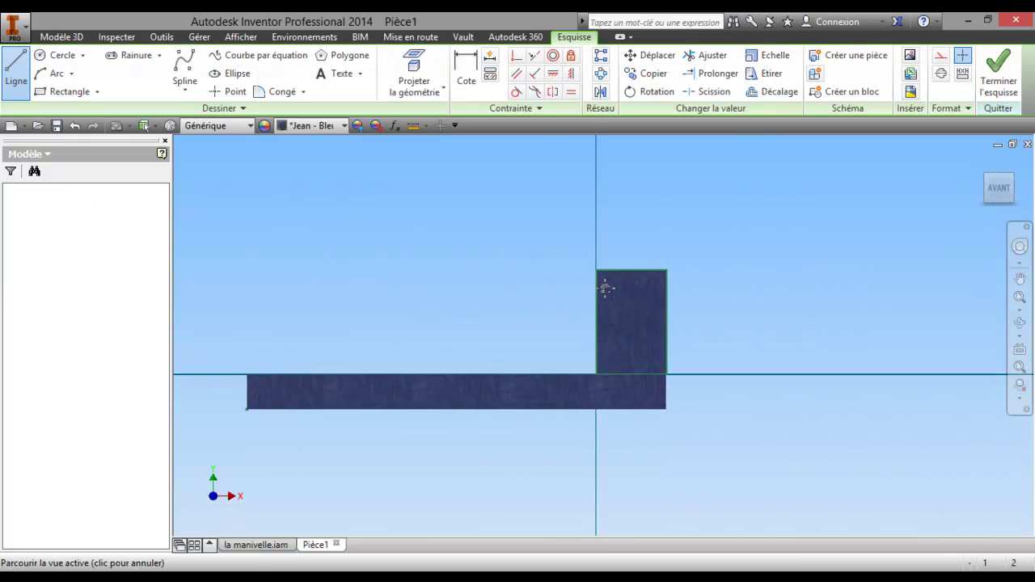
click(220, 92)
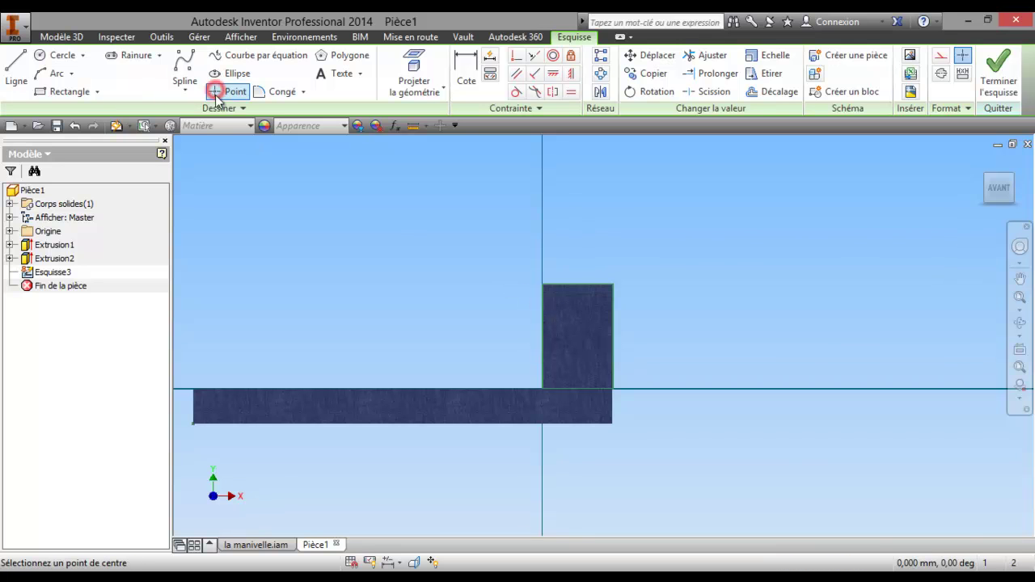
click(577, 331)
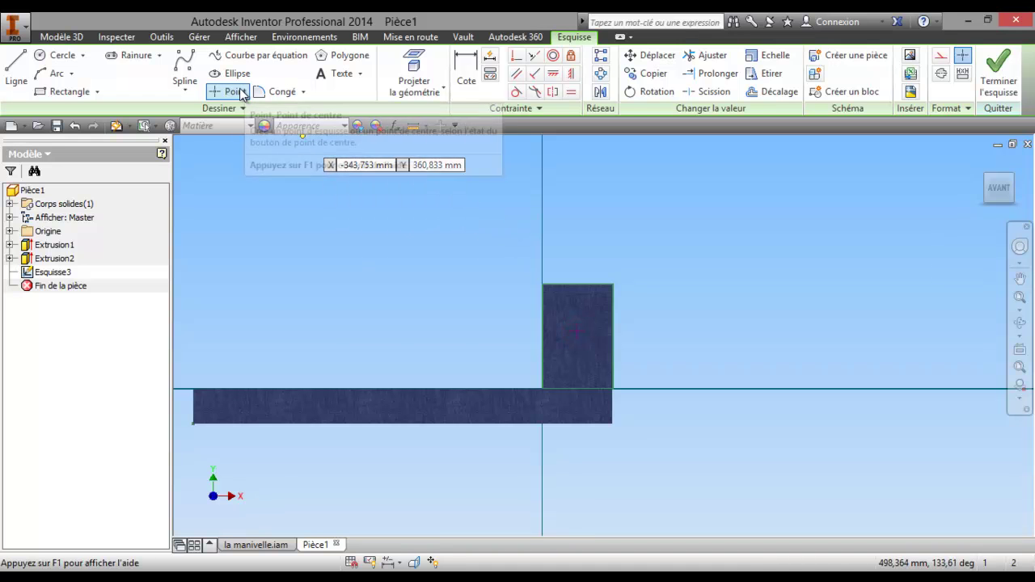
click(465, 77)
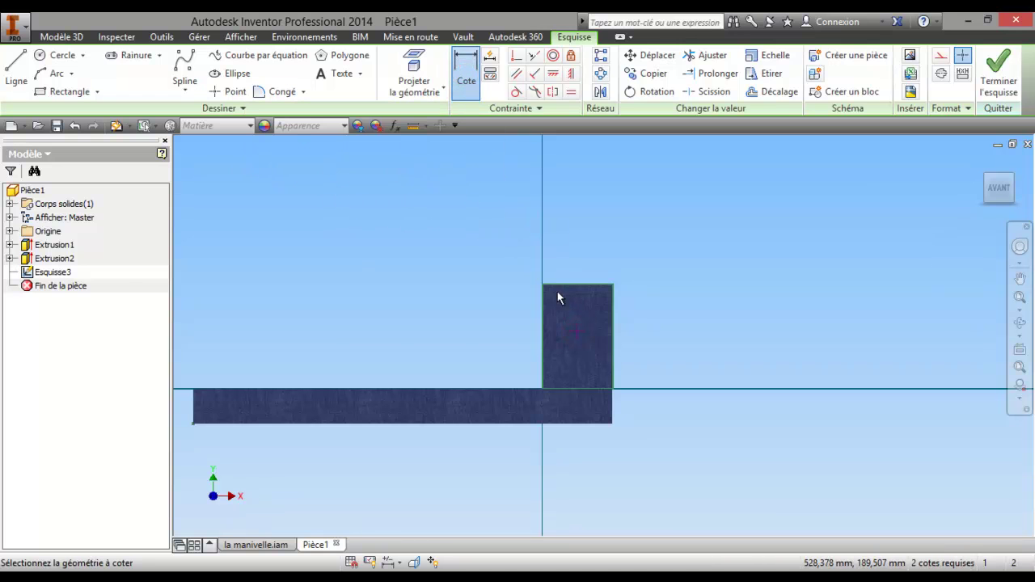
click(578, 331)
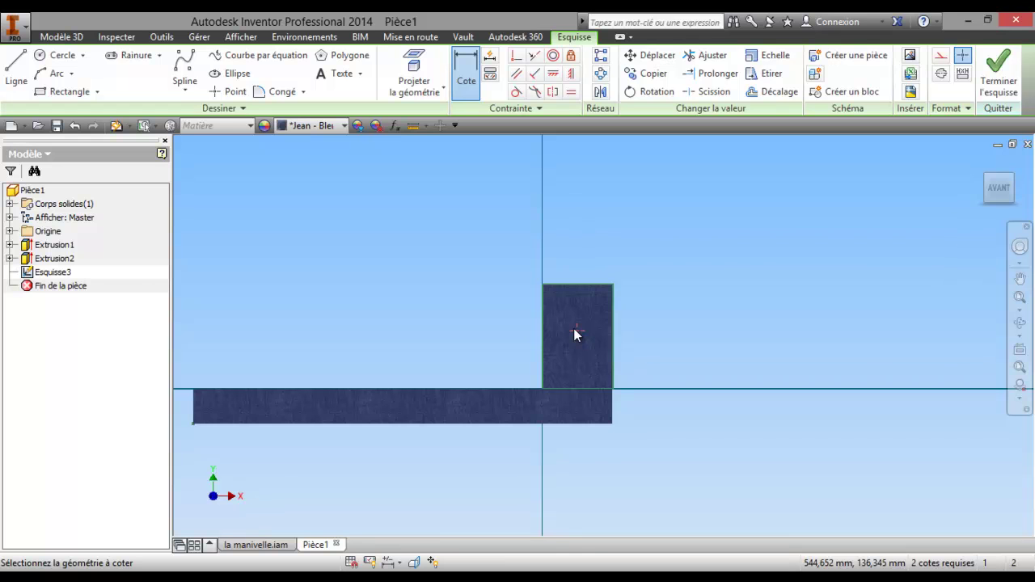
click(575, 386)
click(648, 356)
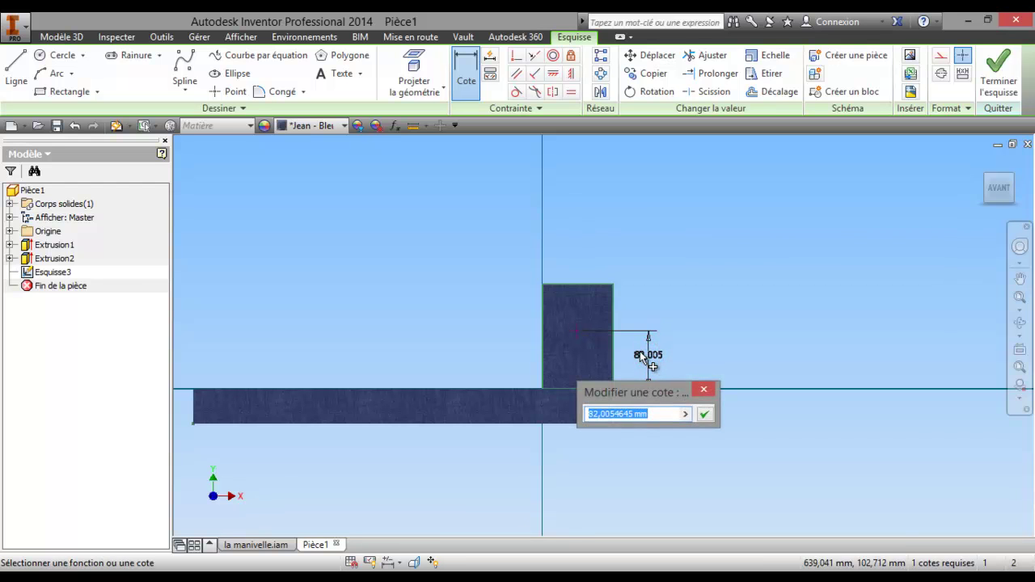
text(100)
key(Return)
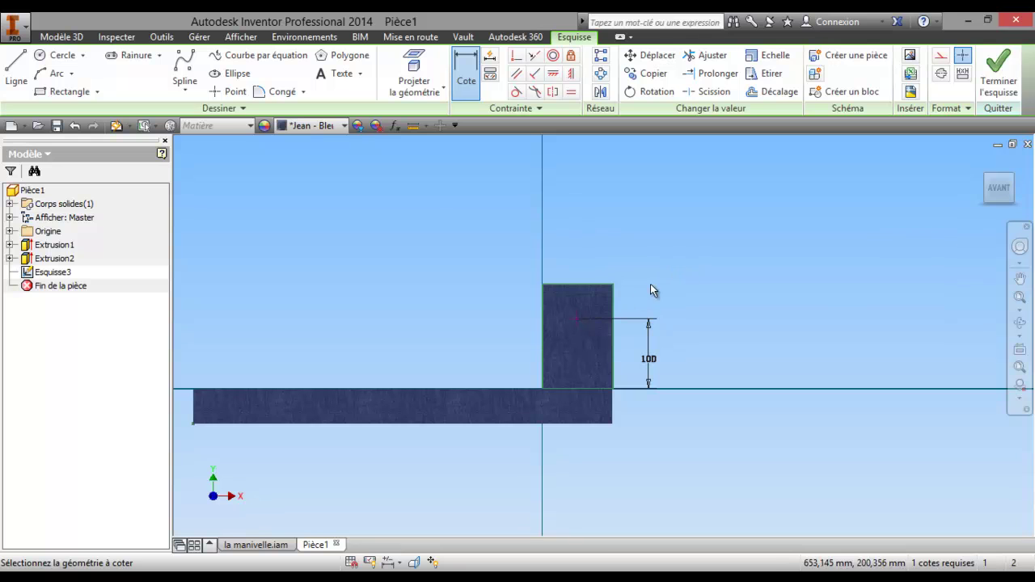
- Draw a 20 mm circle centred on that point and finish the sketch
click(62, 55)
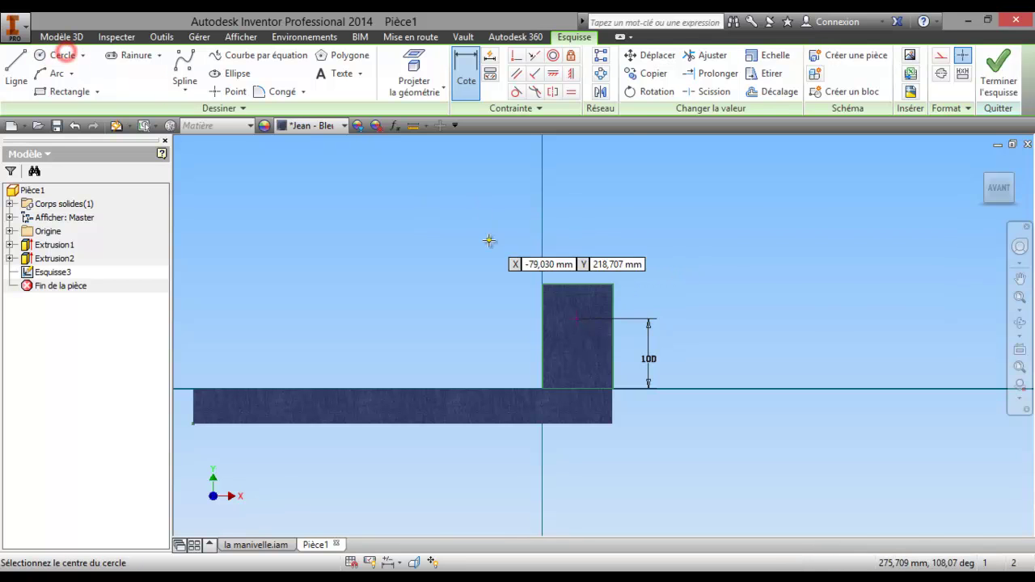
click(575, 321)
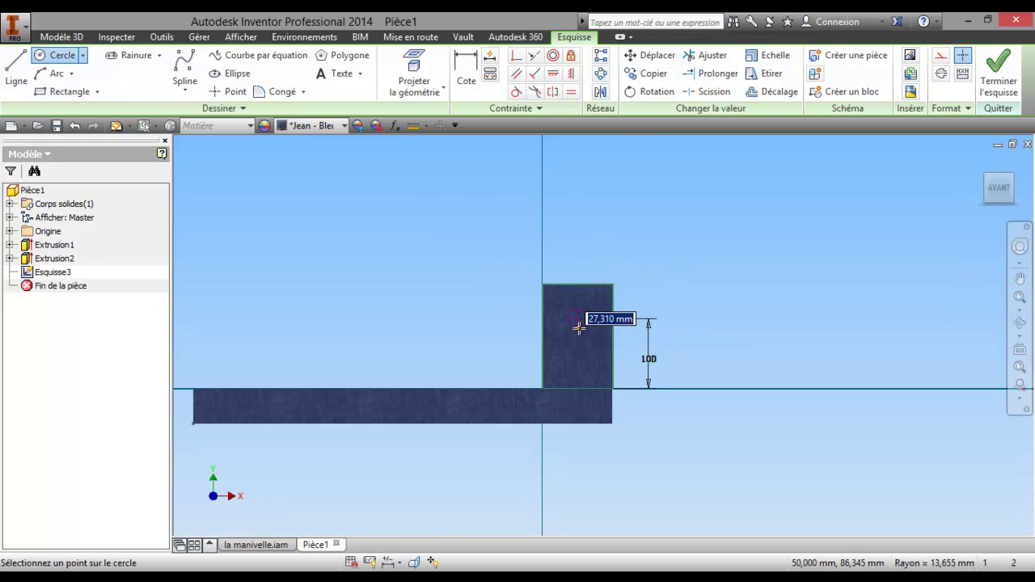
text(20)
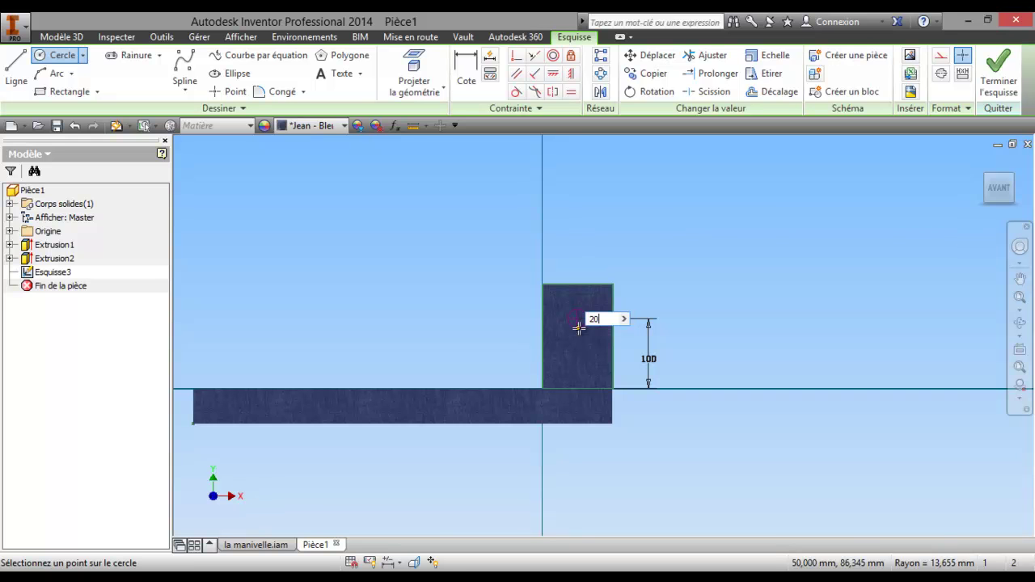
key(Return)
click(997, 73)
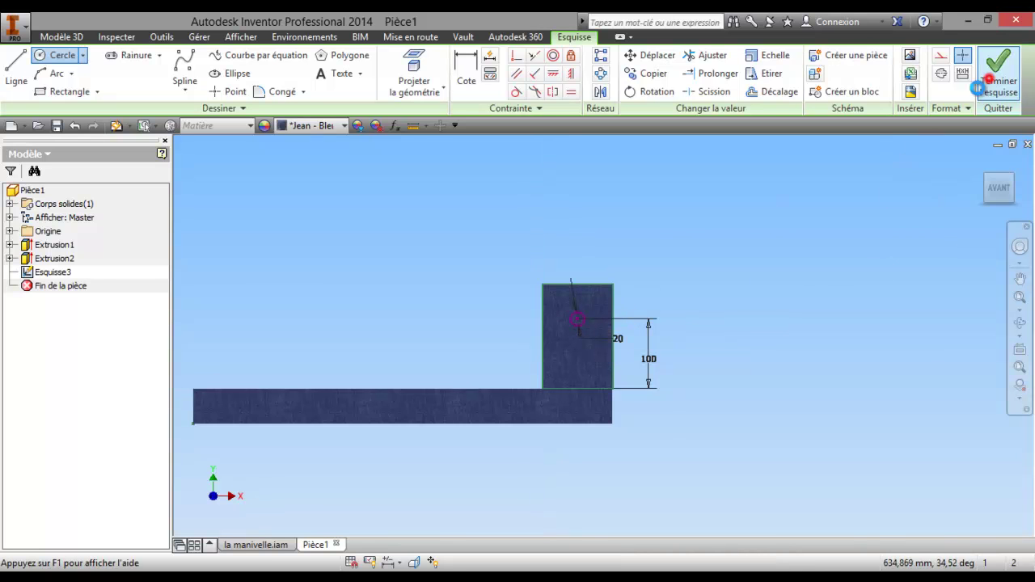
- Extrude the 20 mm circle 20 mm out of the block face as a pin
click(136, 69)
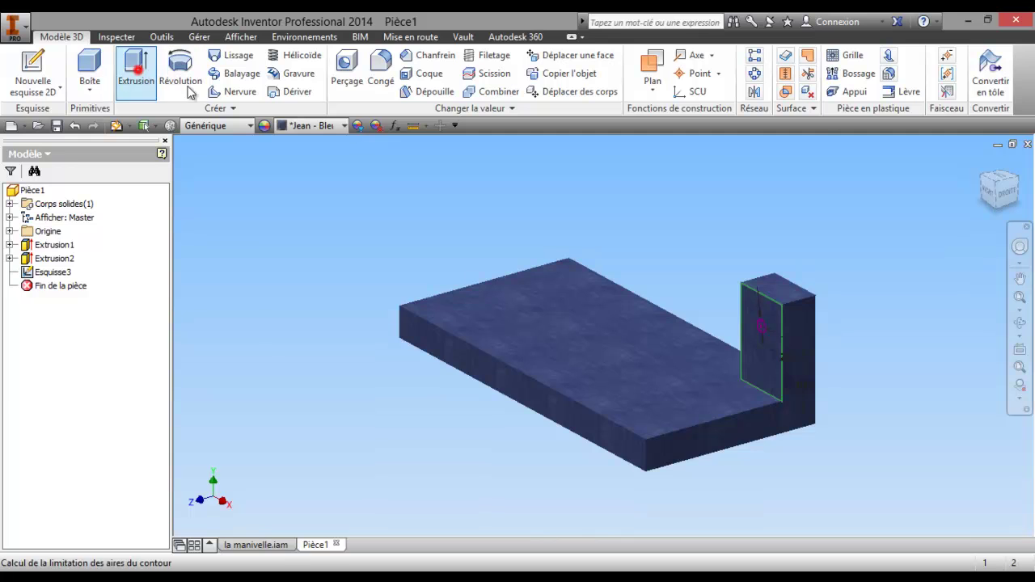
scroll(692, 291, up, 2)
scroll(694, 298, up, 2)
click(689, 291)
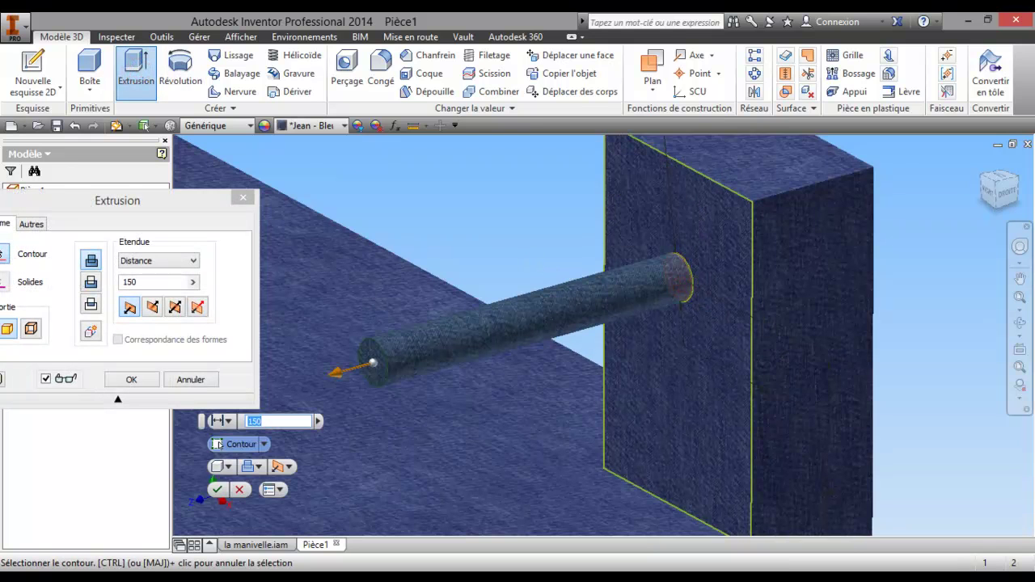
key(Return)
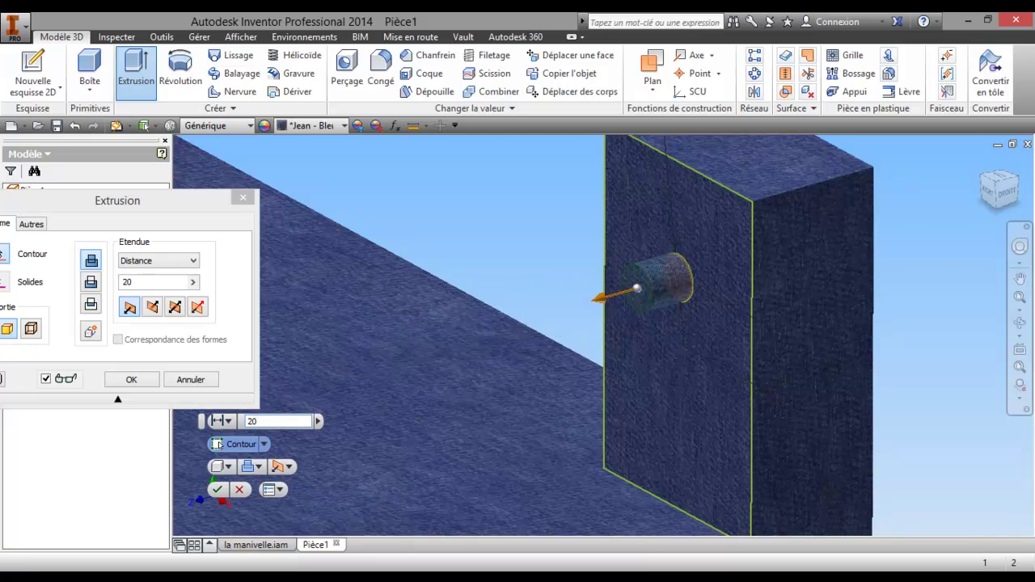
scroll(284, 316, down, 3)
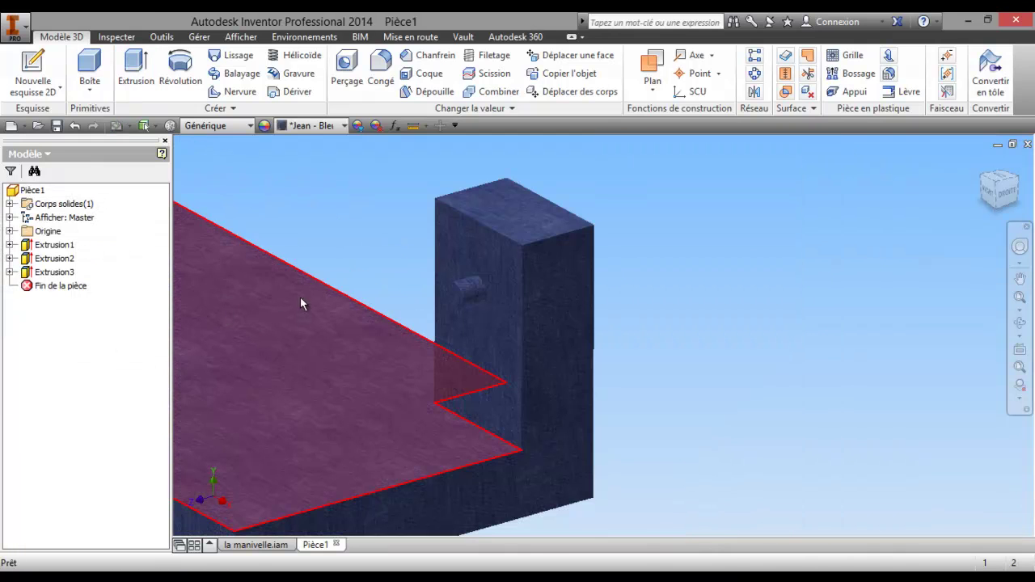
middle_drag(329, 254, 381, 228)
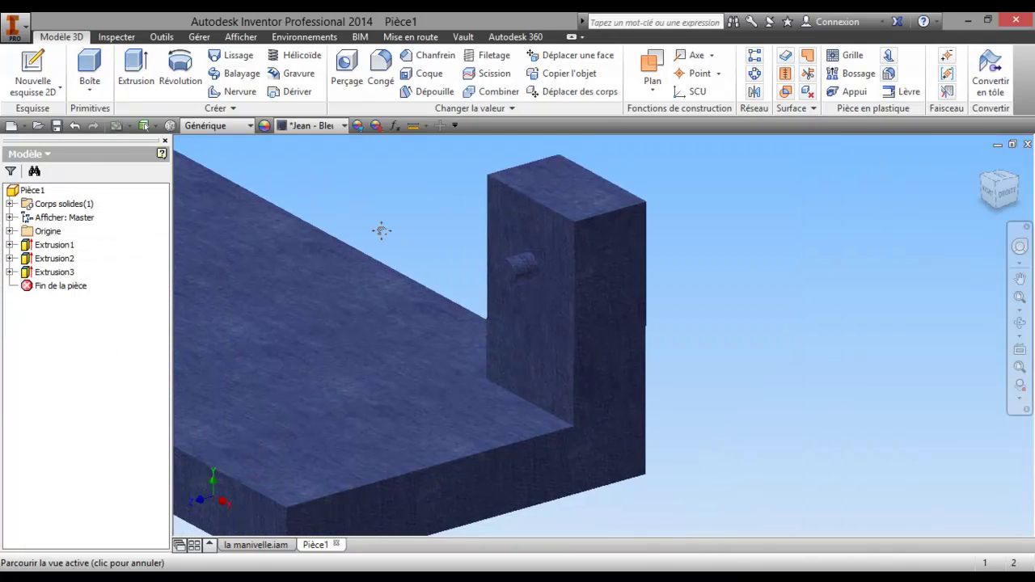
- Apply the Lisse - Noir appearance to the Extrusion3 pin
click(358, 126)
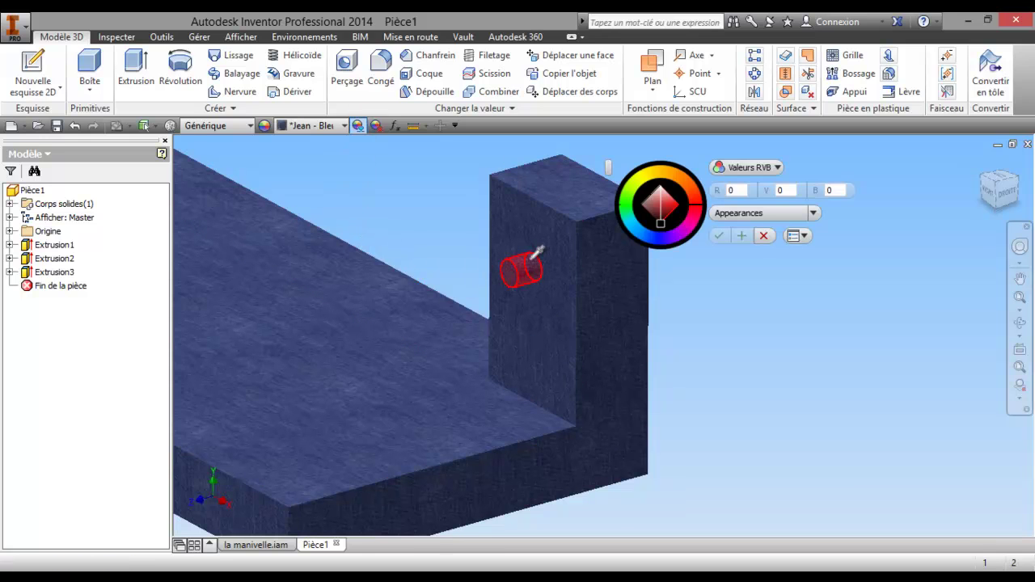
click(530, 262)
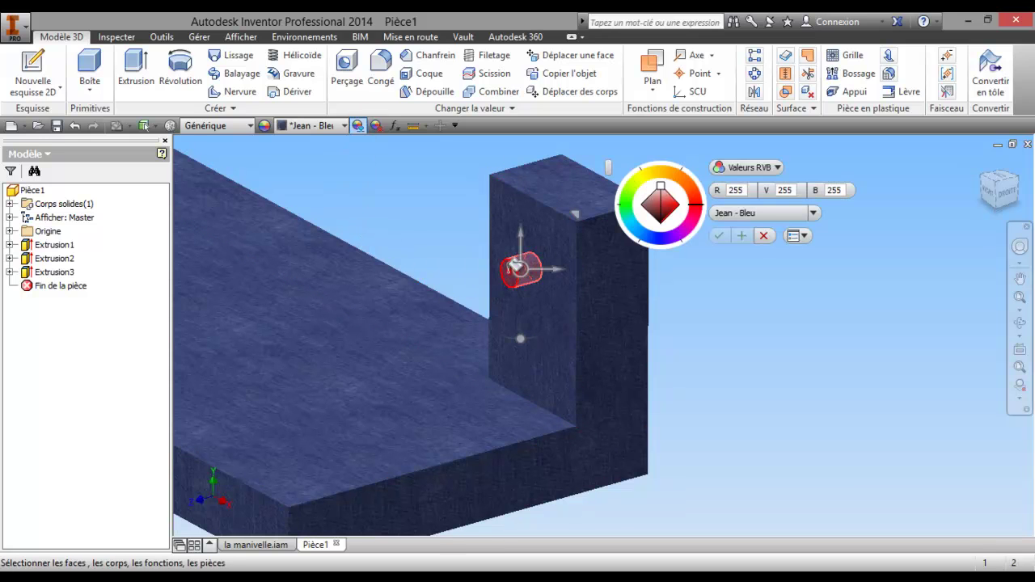
click(813, 213)
scroll(779, 296, down, 5)
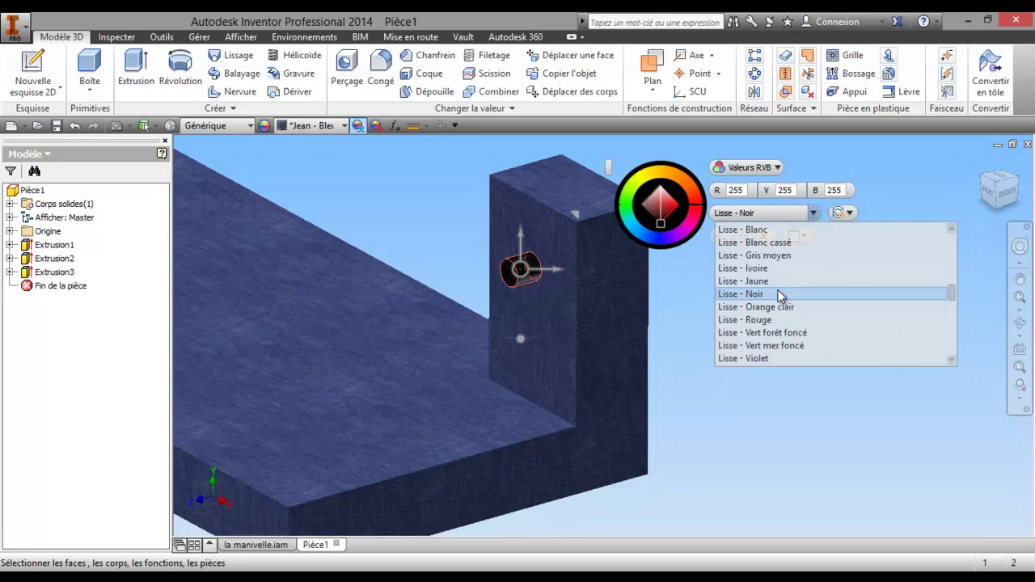
click(775, 293)
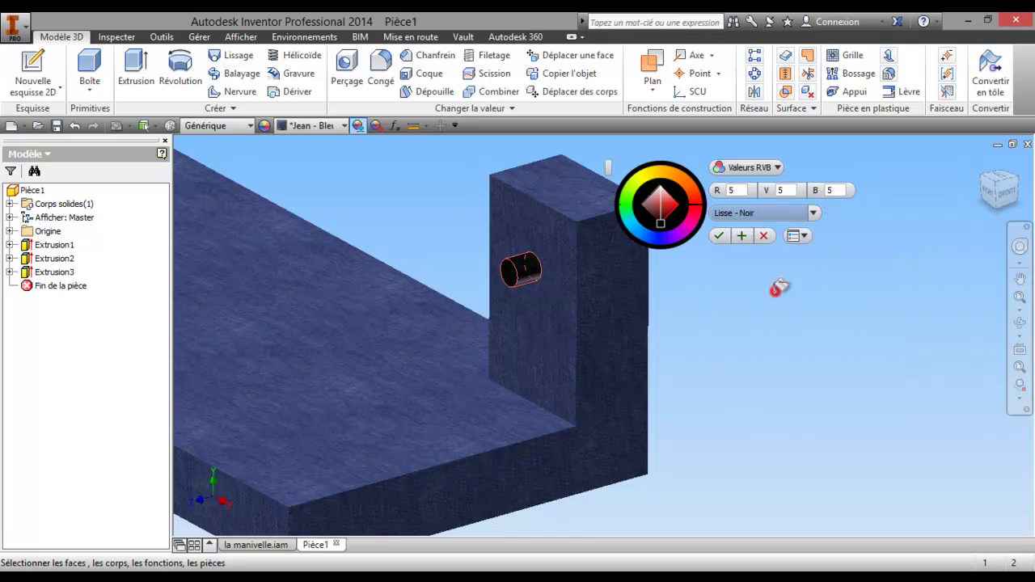
click(724, 240)
scroll(740, 289, down, 3)
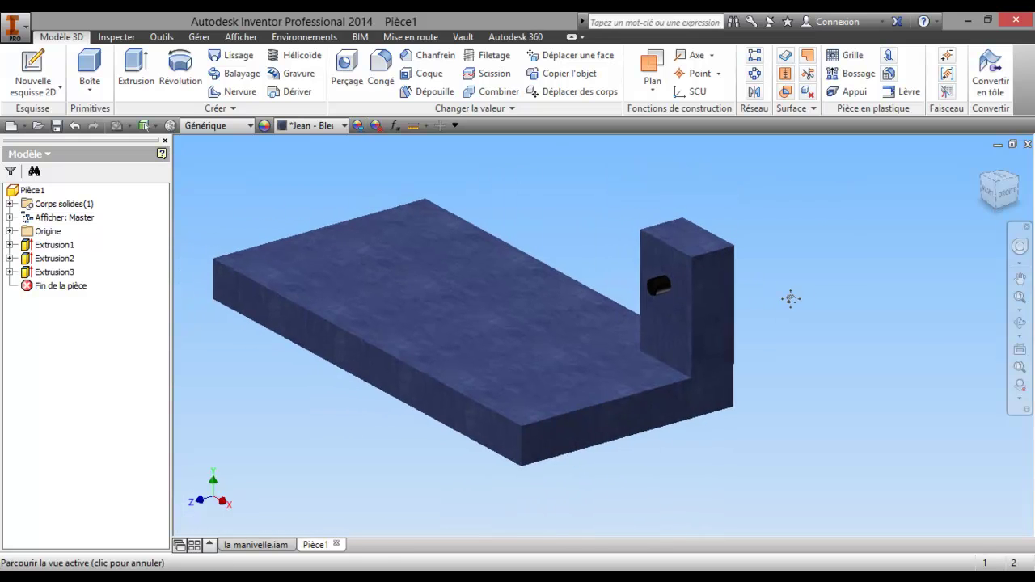
- Save the part as socle, then create a new part, Pièce2, and begin a 2D sketch
click(56, 127)
text(socle)
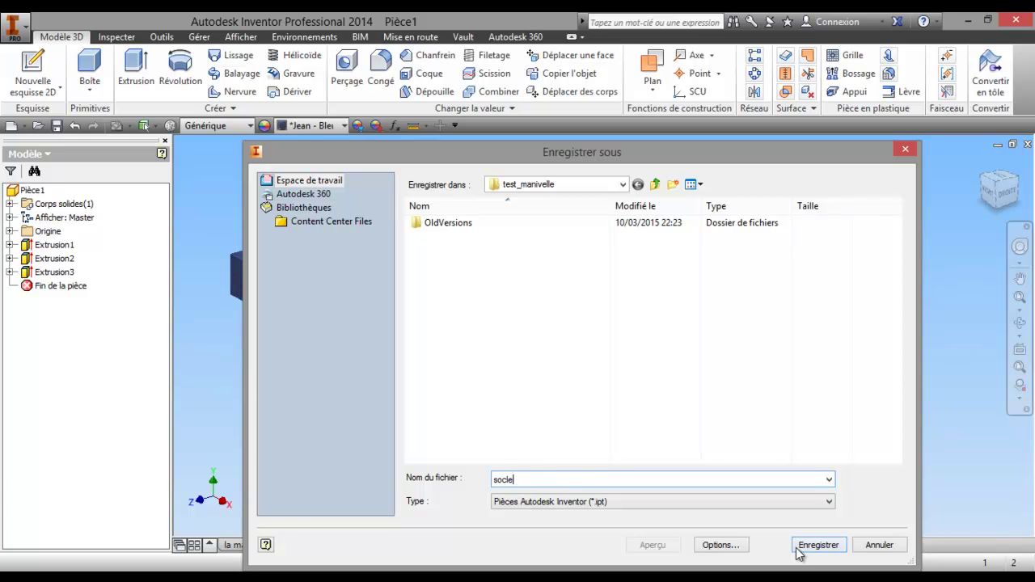
click(817, 545)
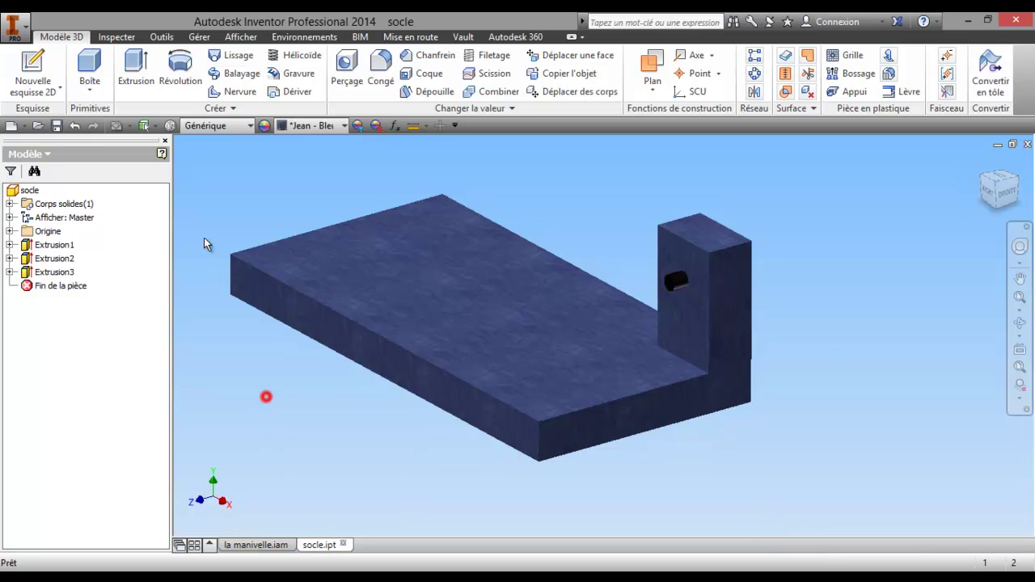
click(26, 126)
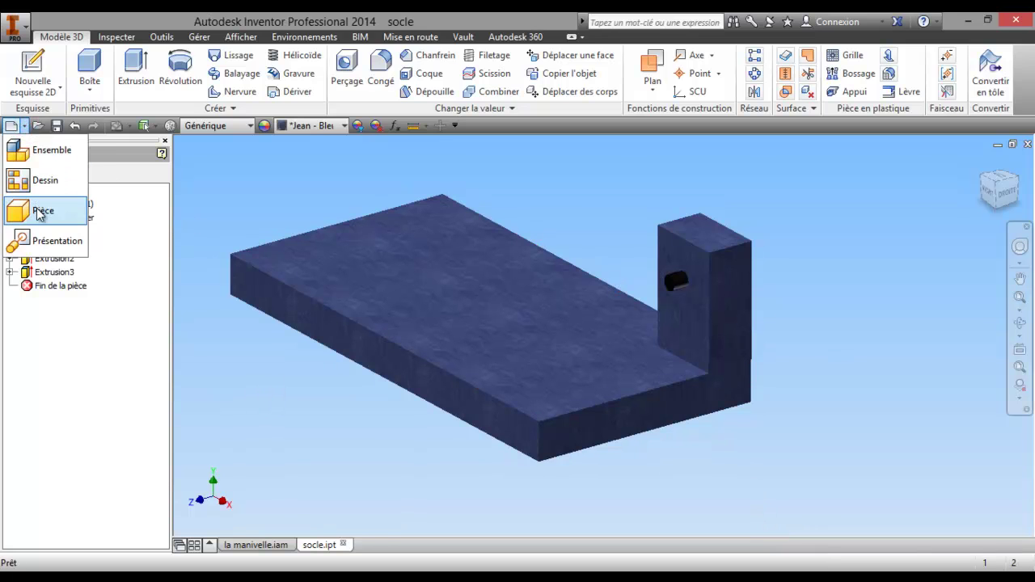
click(39, 212)
click(48, 73)
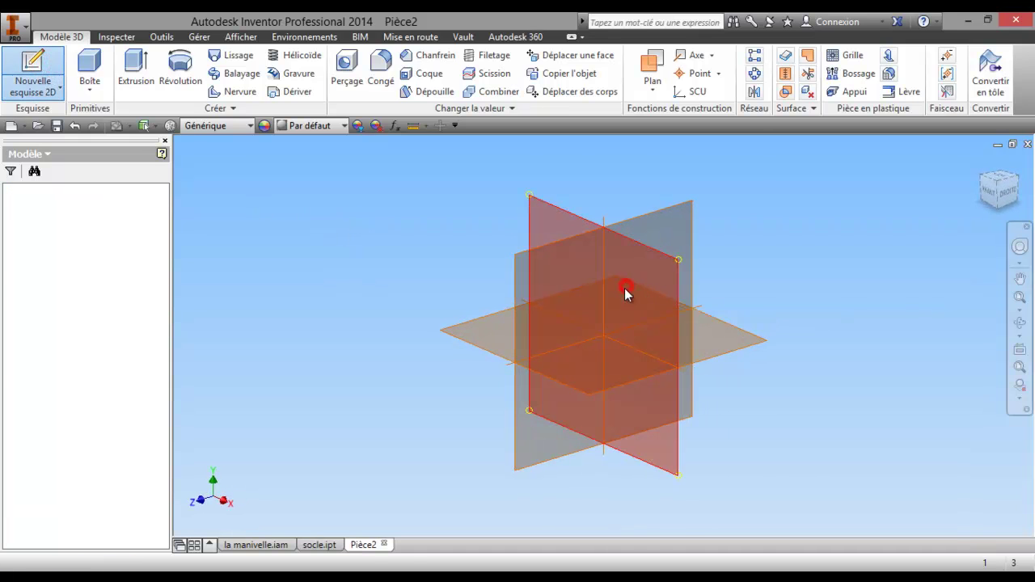
- On the front plane, draw a 180 mm circle at the origin with a concentric 20 mm circle
click(628, 291)
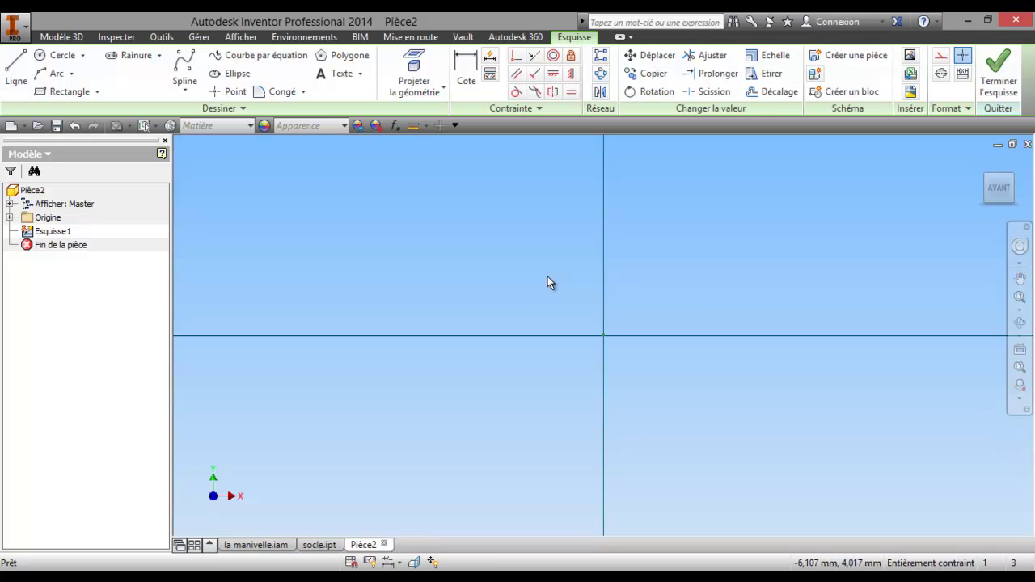
click(59, 55)
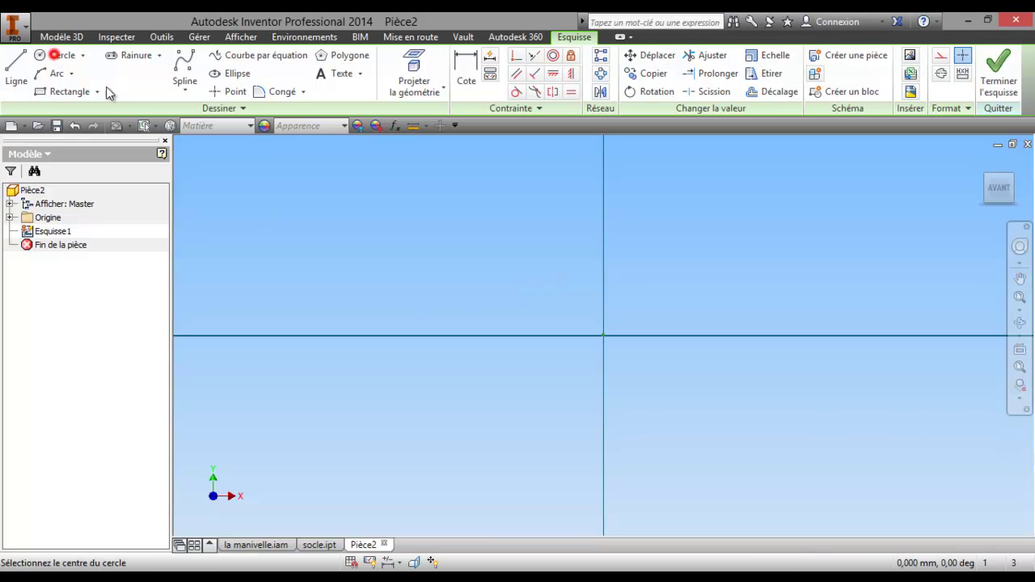
click(604, 335)
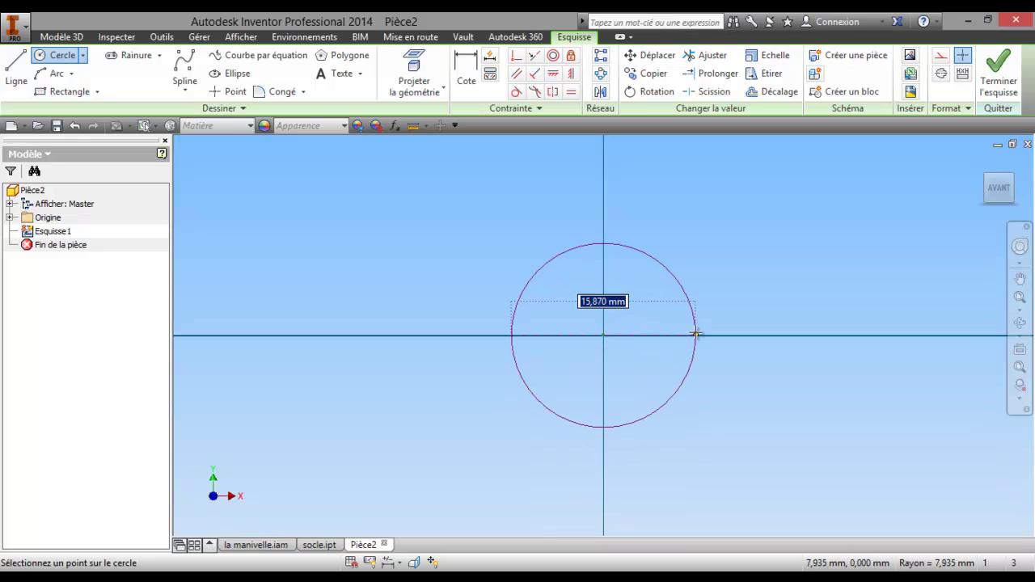
text(180)
key(Return)
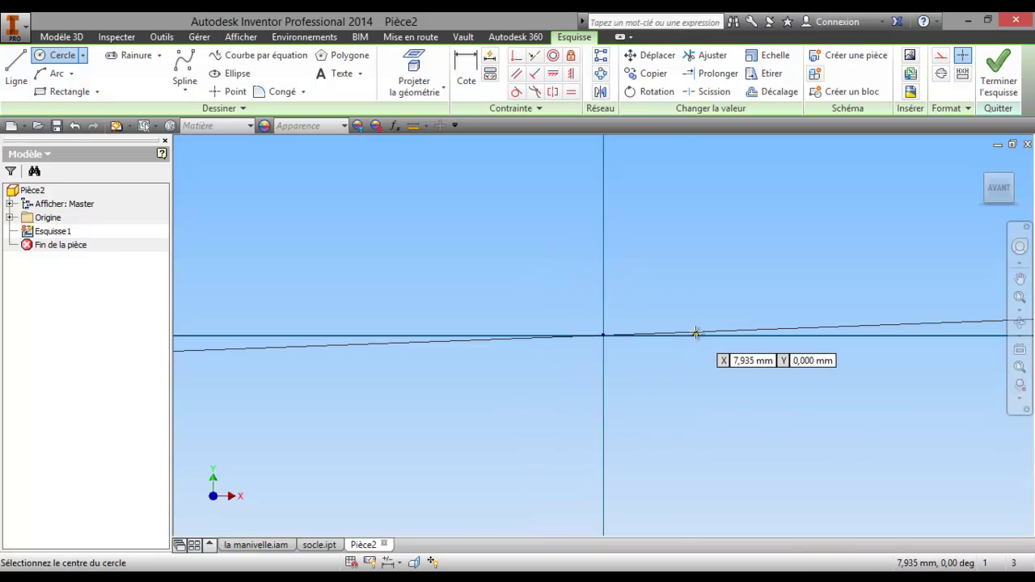
scroll(696, 332, down, 5)
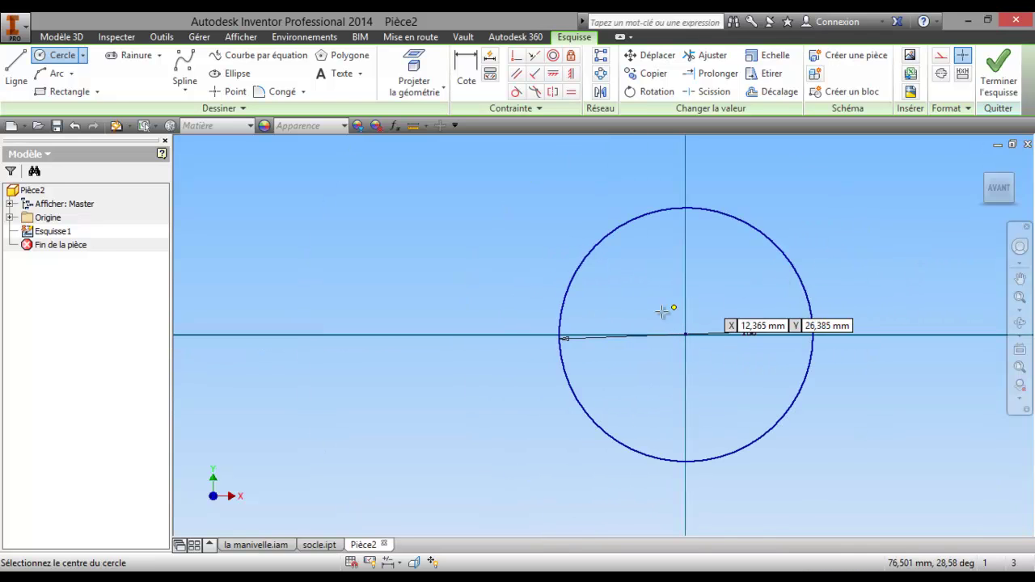
click(684, 332)
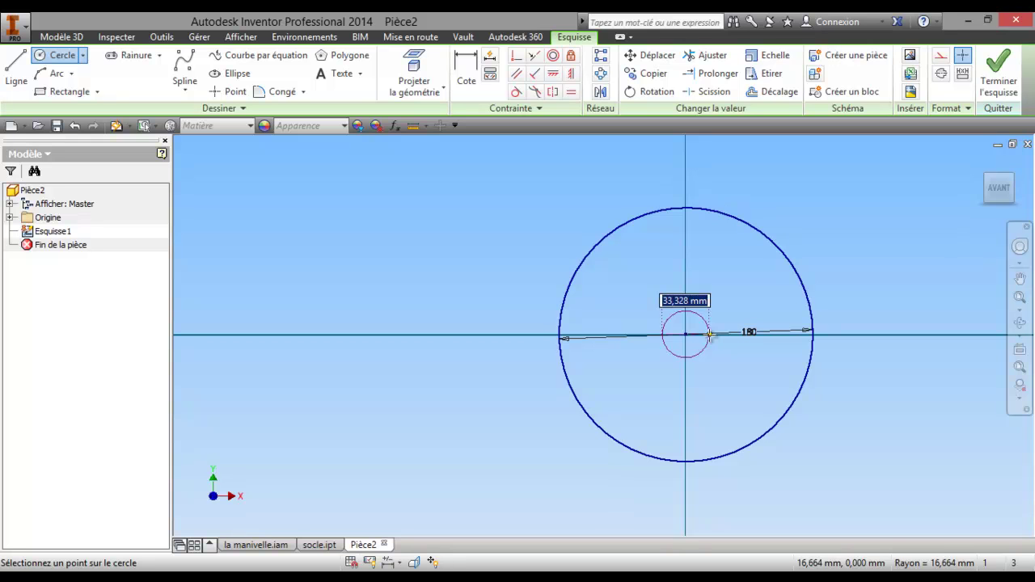
text(20)
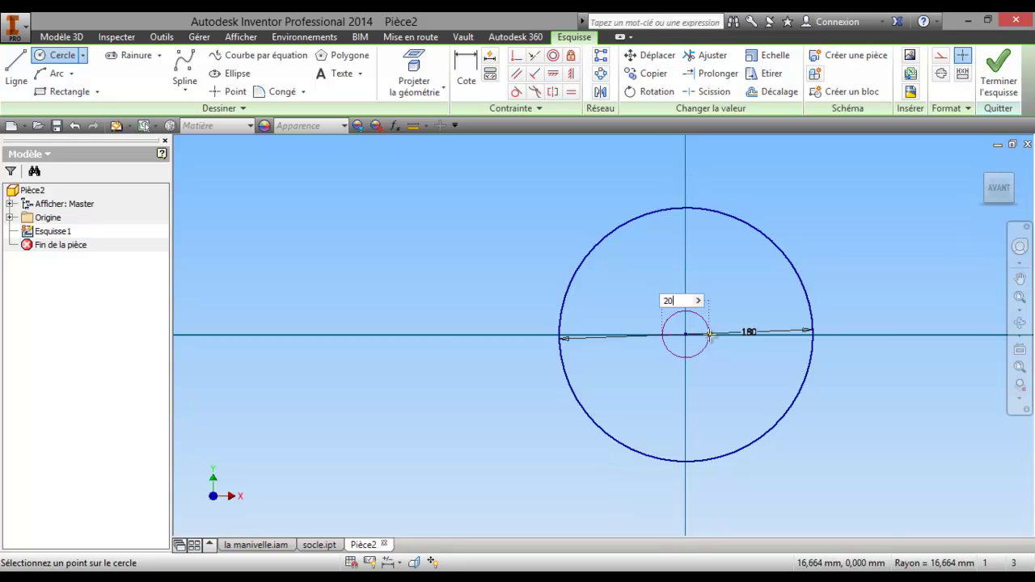
key(Return)
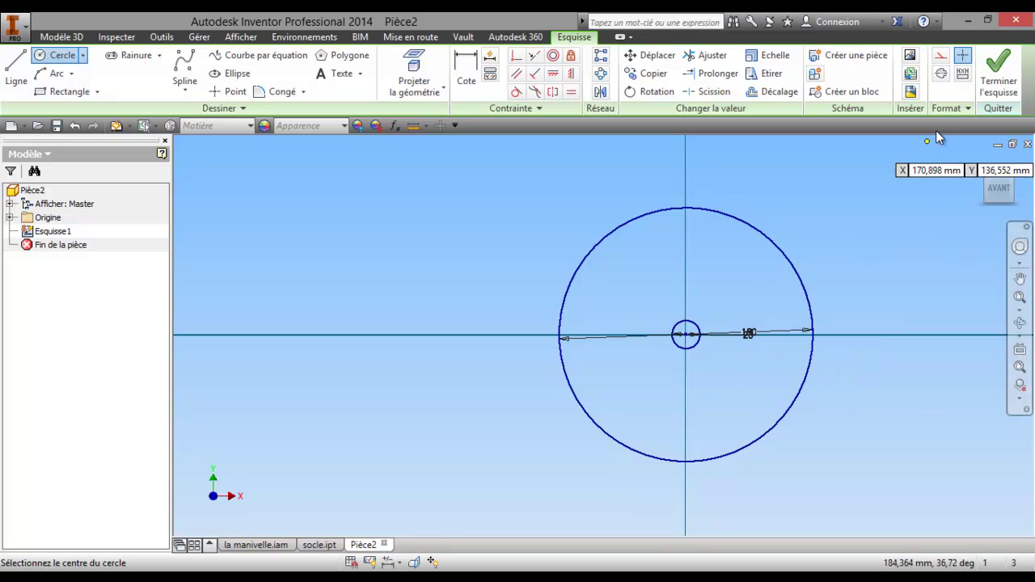
click(996, 71)
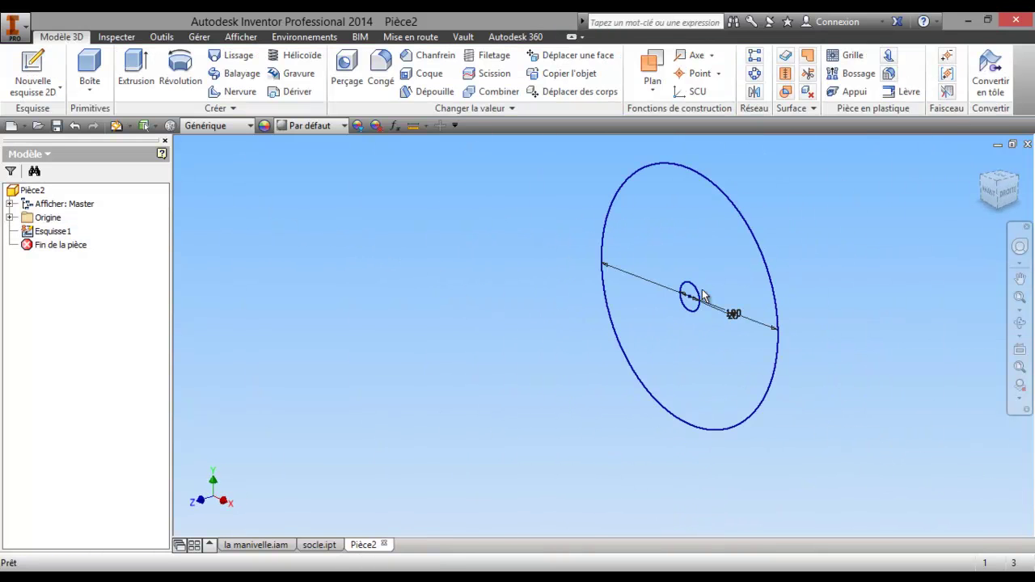
- Extrude the ring between the 180 mm circle and 20 mm hole 10 mm into a disc
click(138, 76)
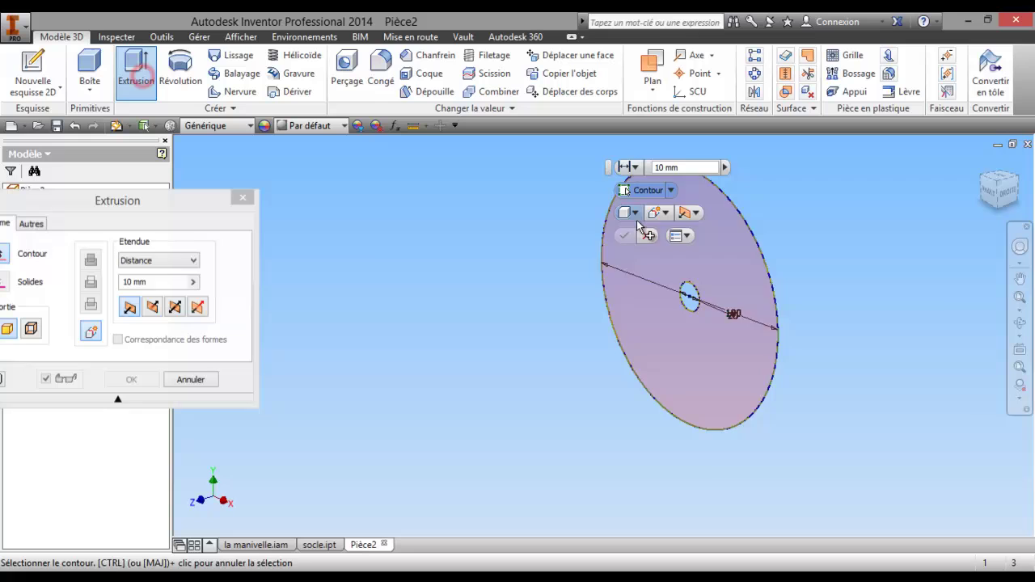
click(727, 273)
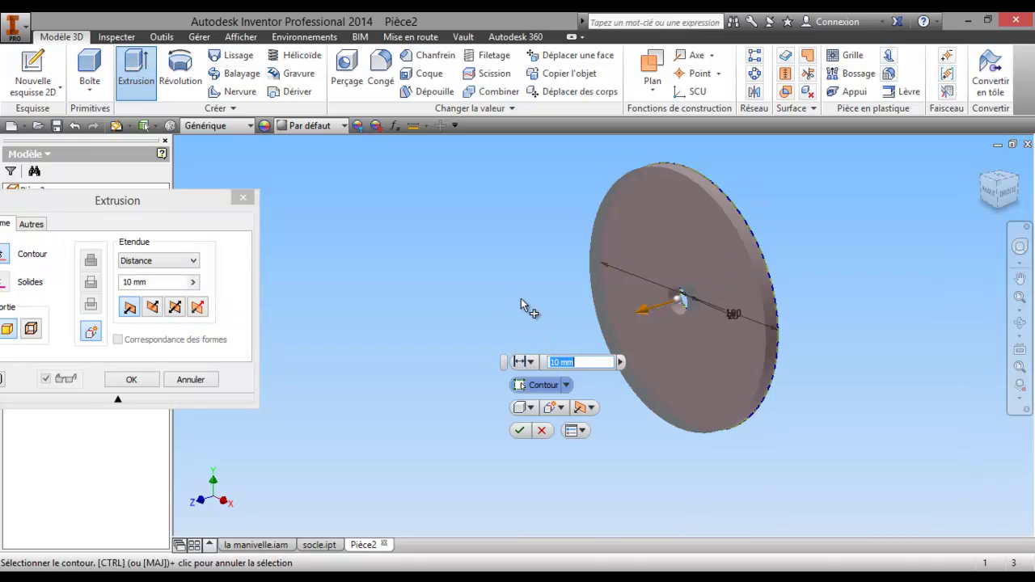
click(521, 431)
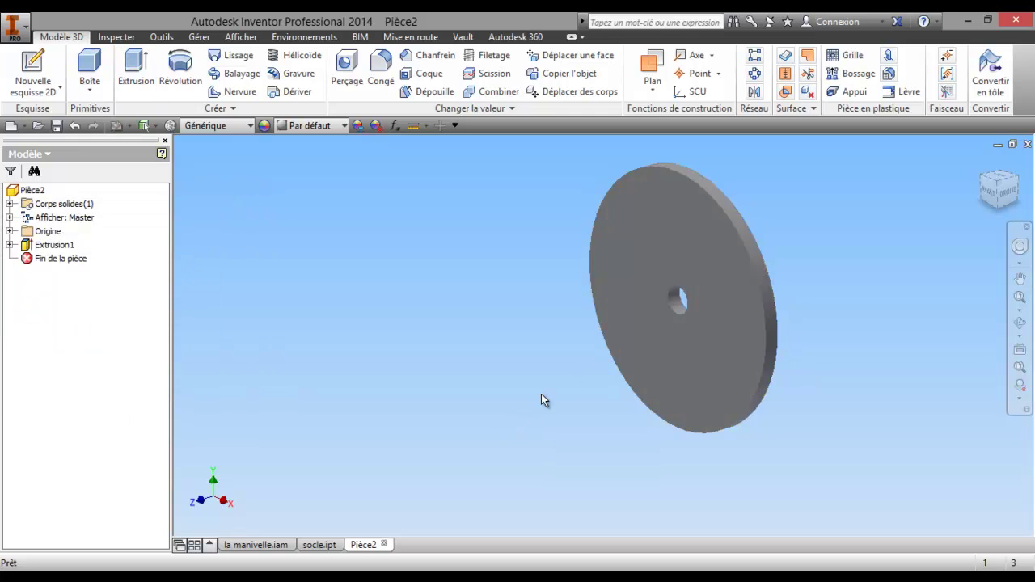
scroll(530, 409, down, 2)
scroll(522, 408, down, 2)
scroll(525, 400, up, 2)
scroll(532, 389, up, 1)
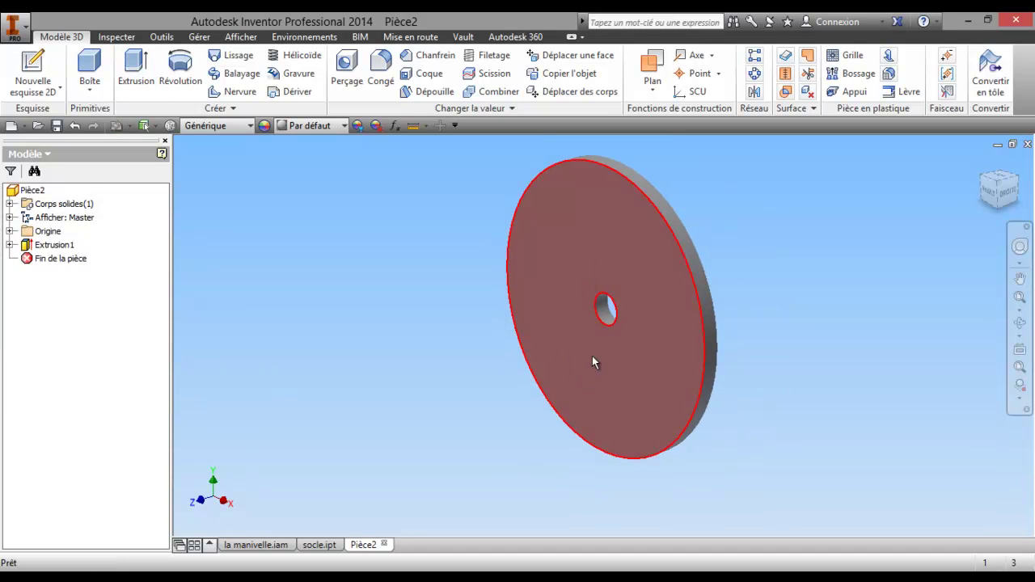
click(570, 374)
right_click(573, 371)
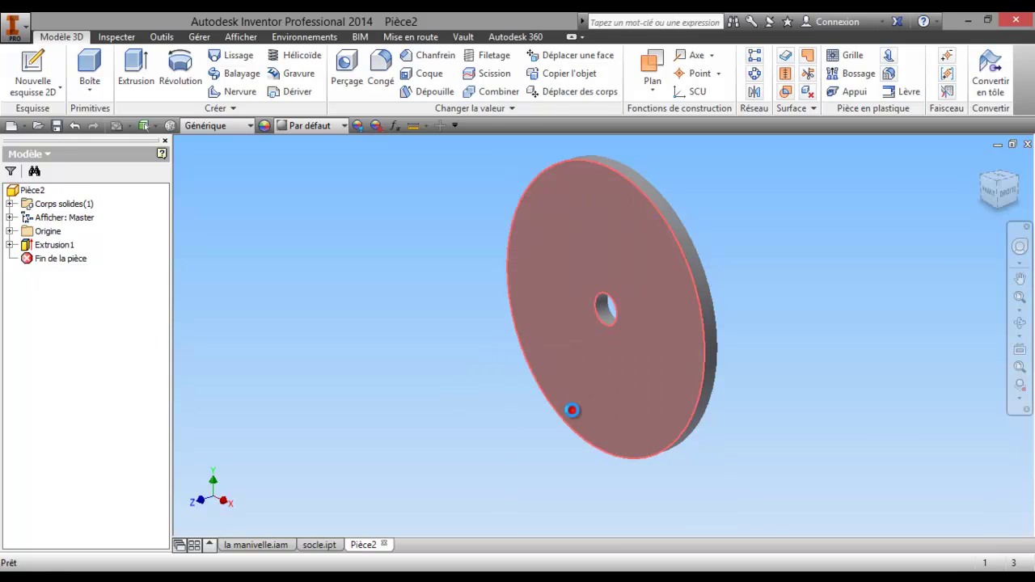
- Start a sketch on the disc face with a point dimensioned 80 mm above the hole centre
click(573, 416)
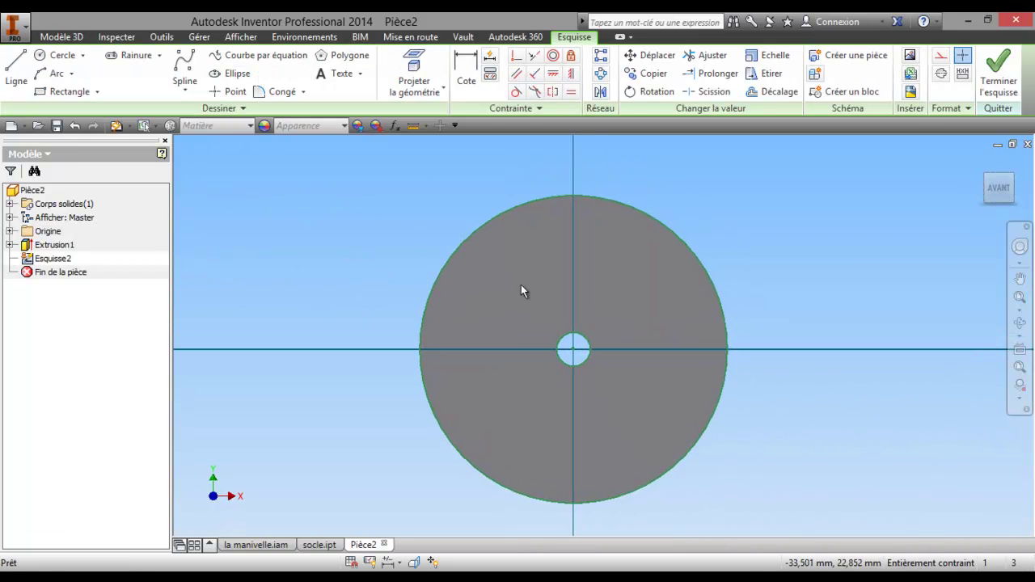
click(230, 91)
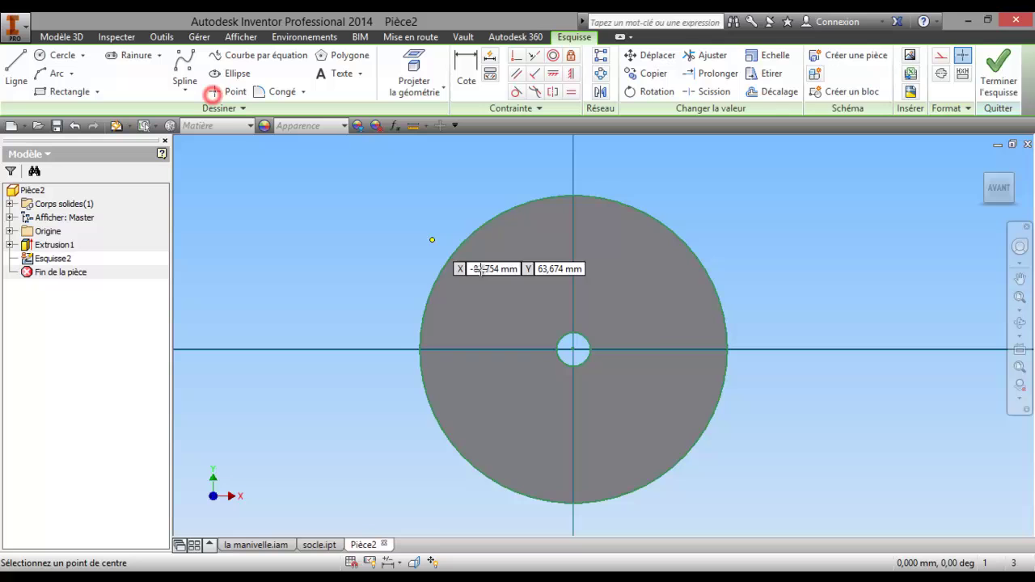
click(572, 255)
click(466, 80)
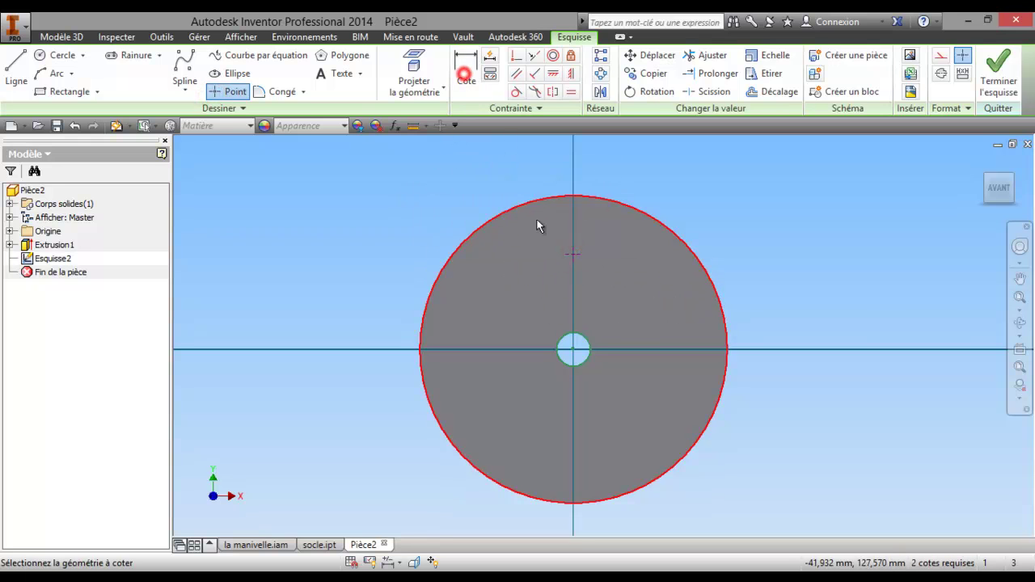
click(574, 349)
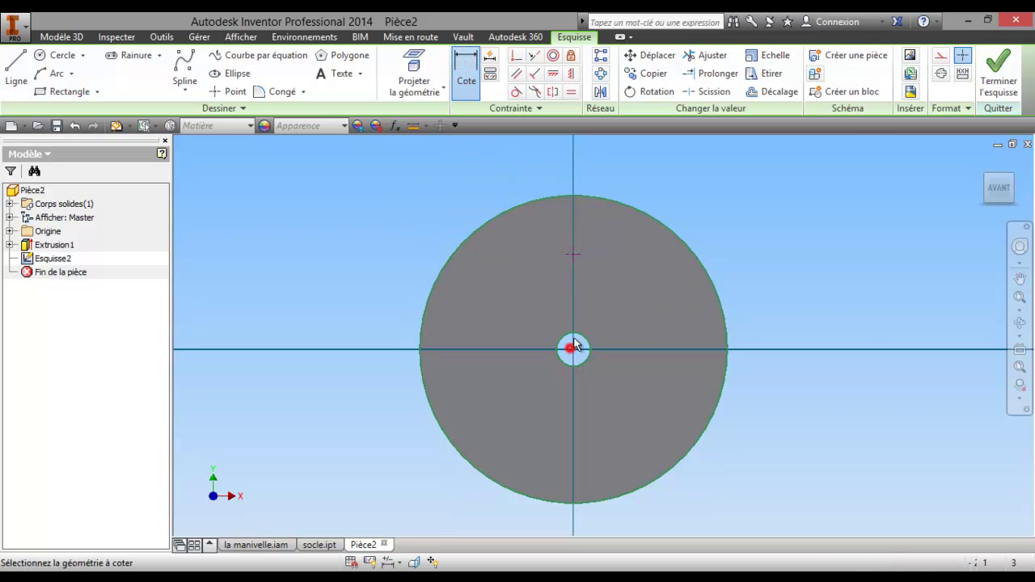
click(574, 254)
click(788, 301)
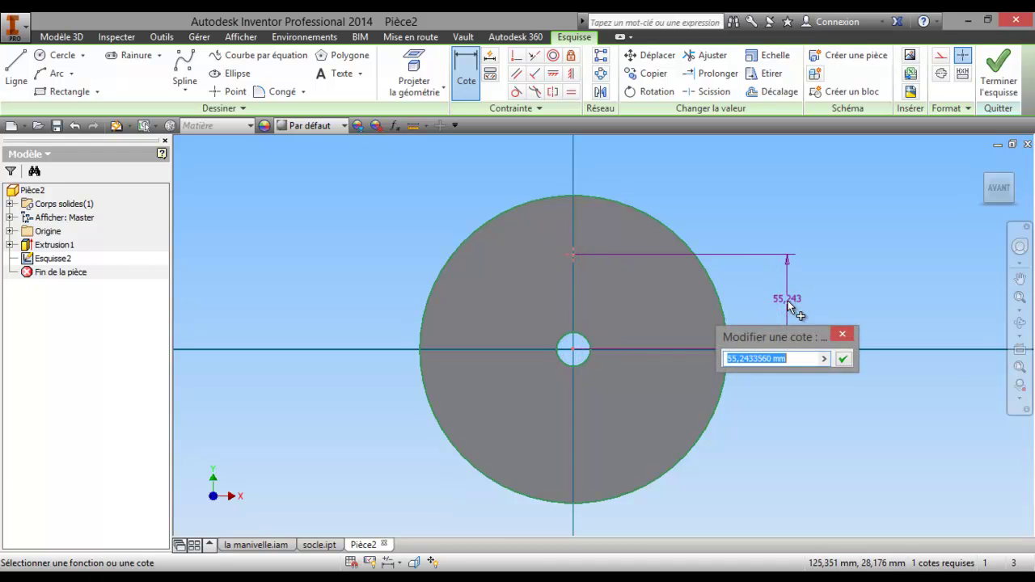
text(80)
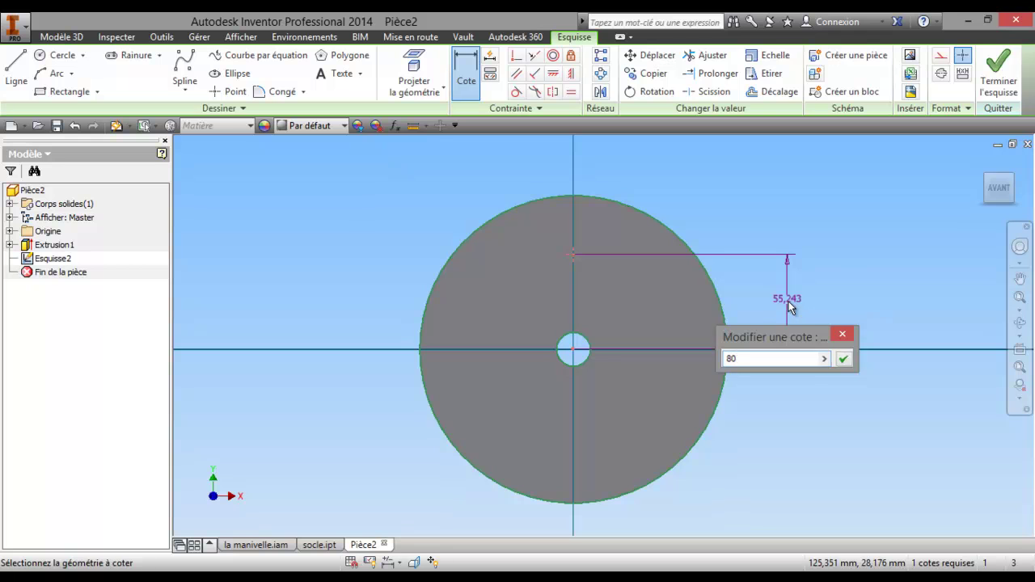
key(Return)
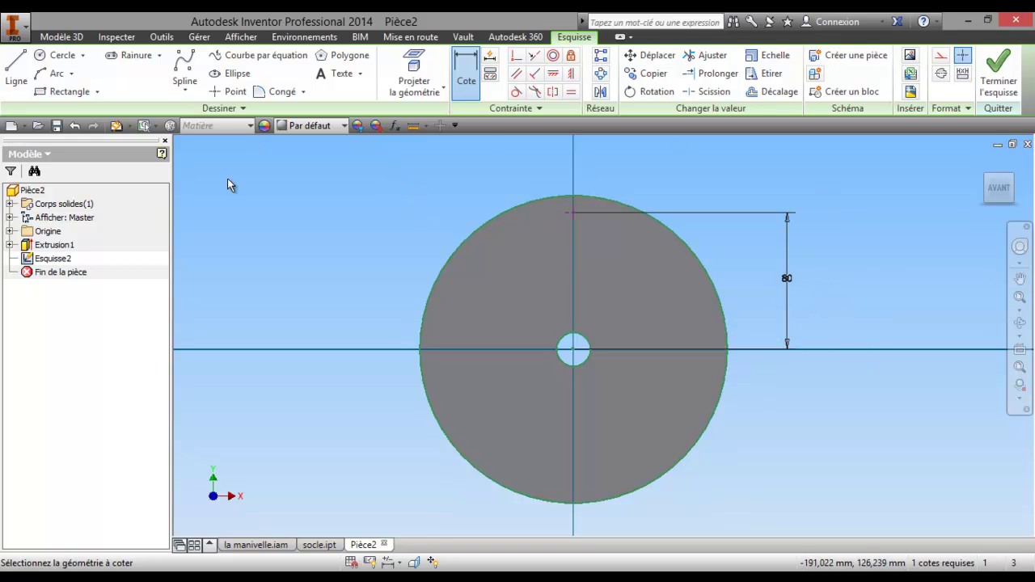
- Draw a 10 mm circle centred on the positioned point
click(61, 55)
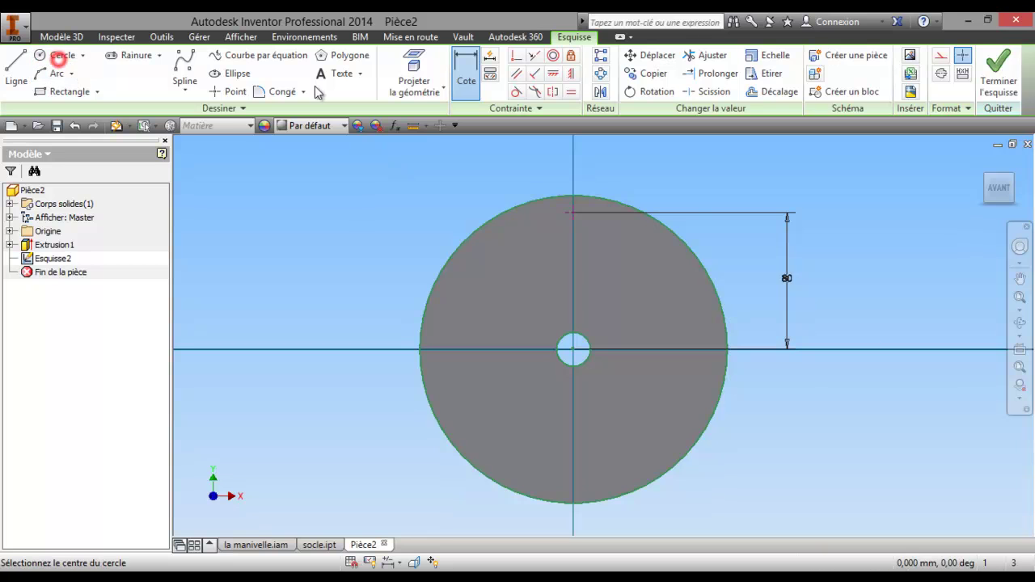
click(573, 213)
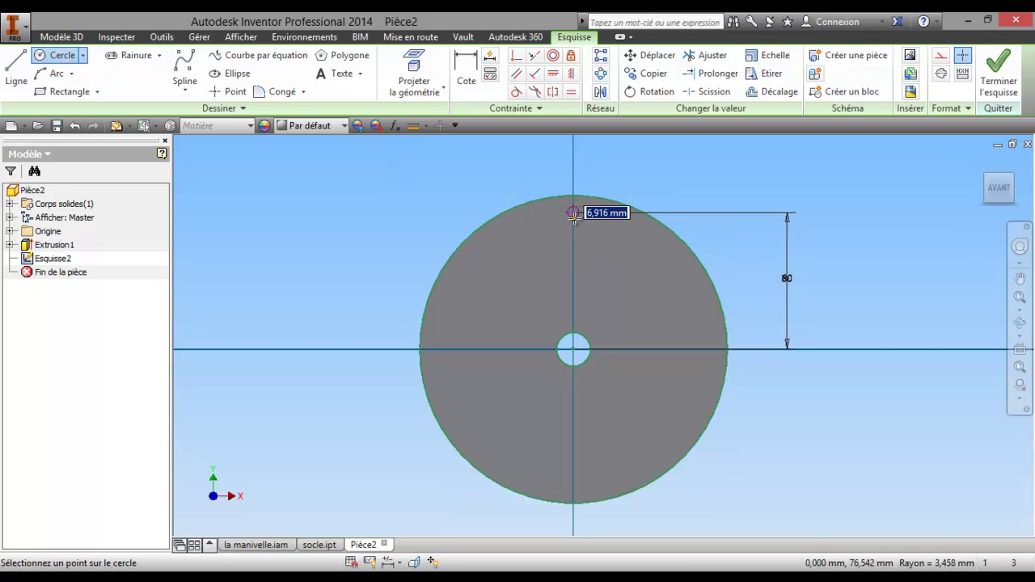
text(10)
key(Return)
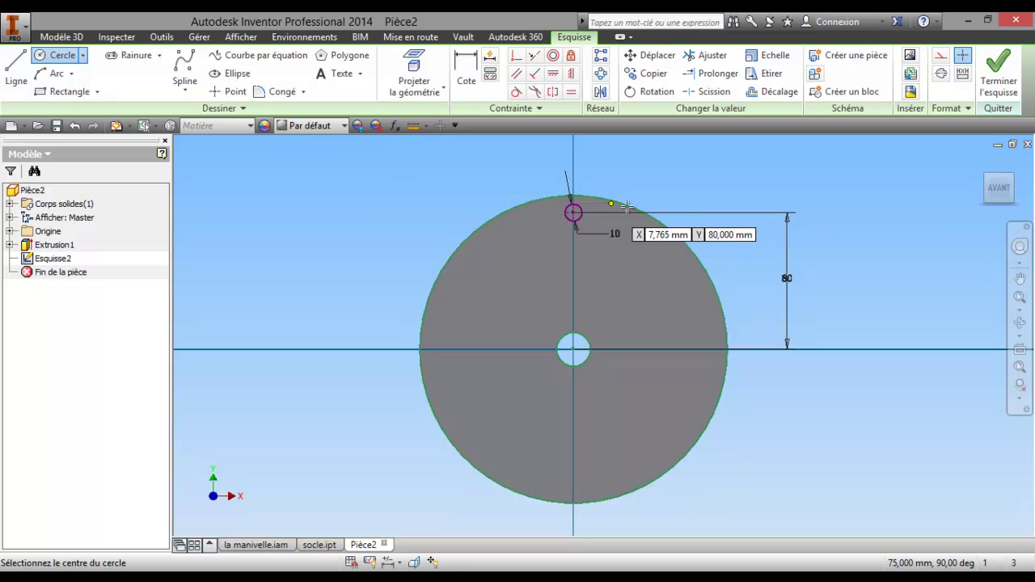
- Extrude the 10 mm circle 10 mm out from the disc face as a crank pin
click(999, 77)
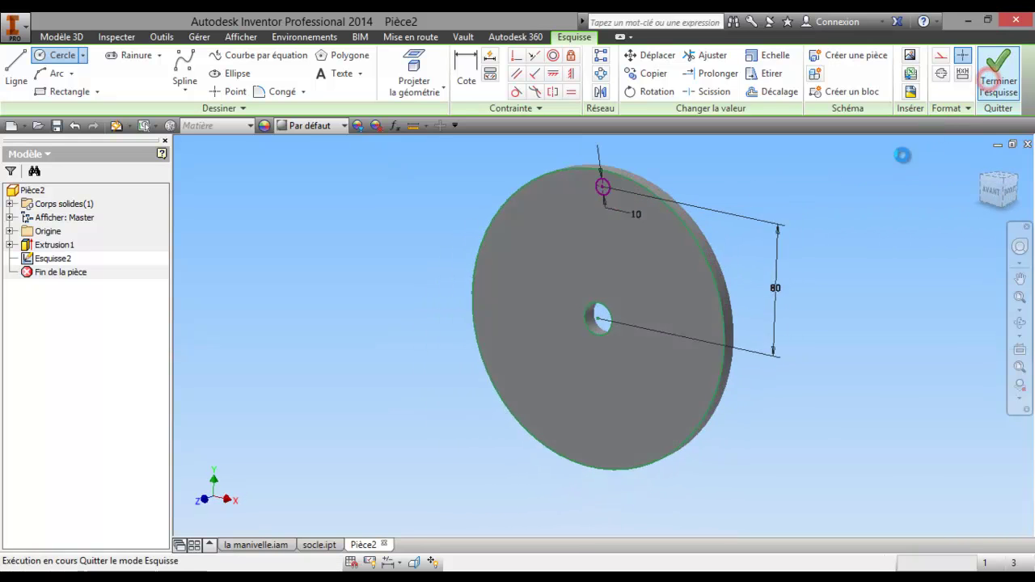
scroll(692, 191, down, 3)
mouse_move(685, 196)
middle_down()
mouse_move(633, 236)
mouse_move(587, 237)
middle_up()
scroll(548, 219, up, 5)
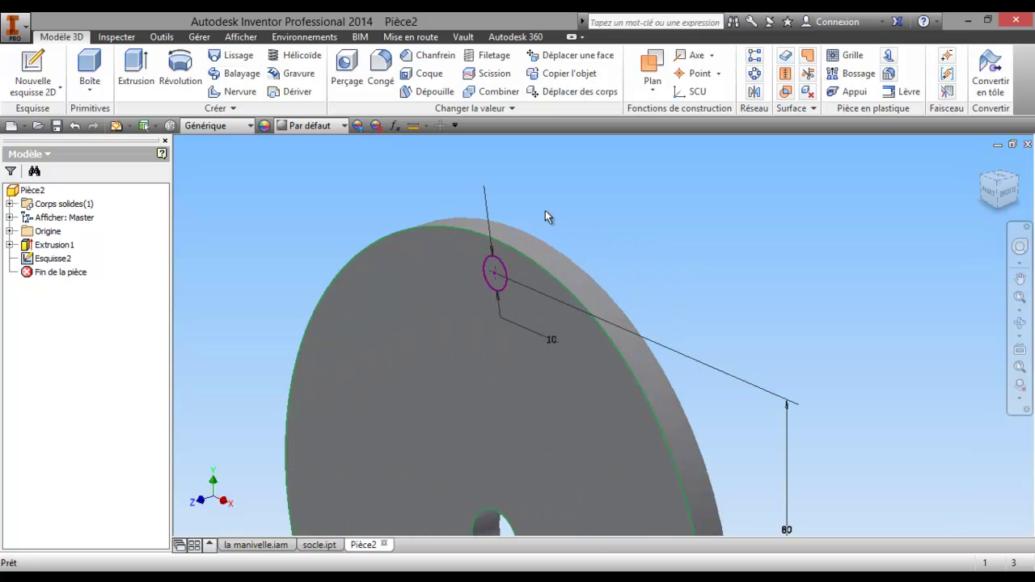
click(136, 71)
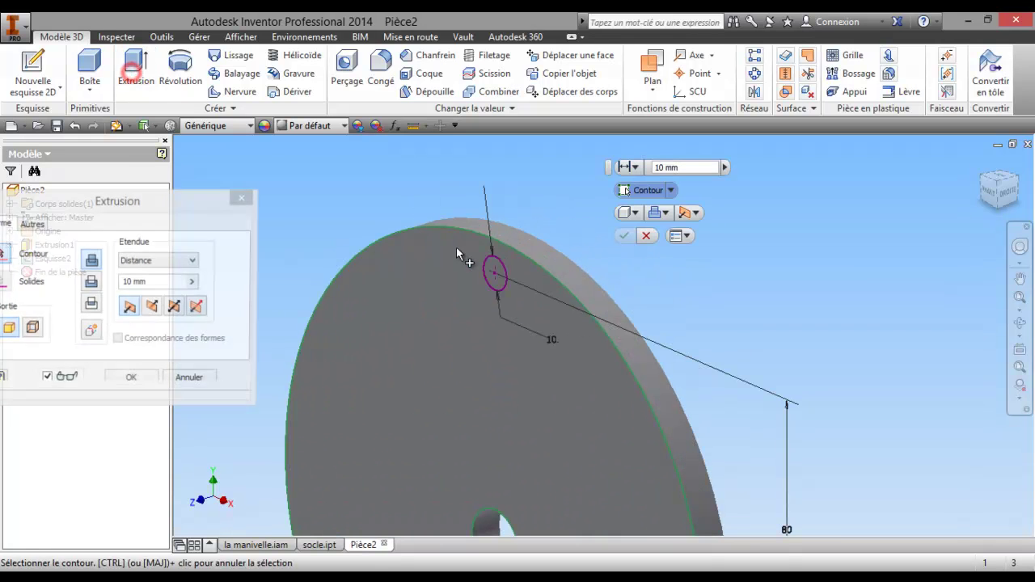
click(496, 275)
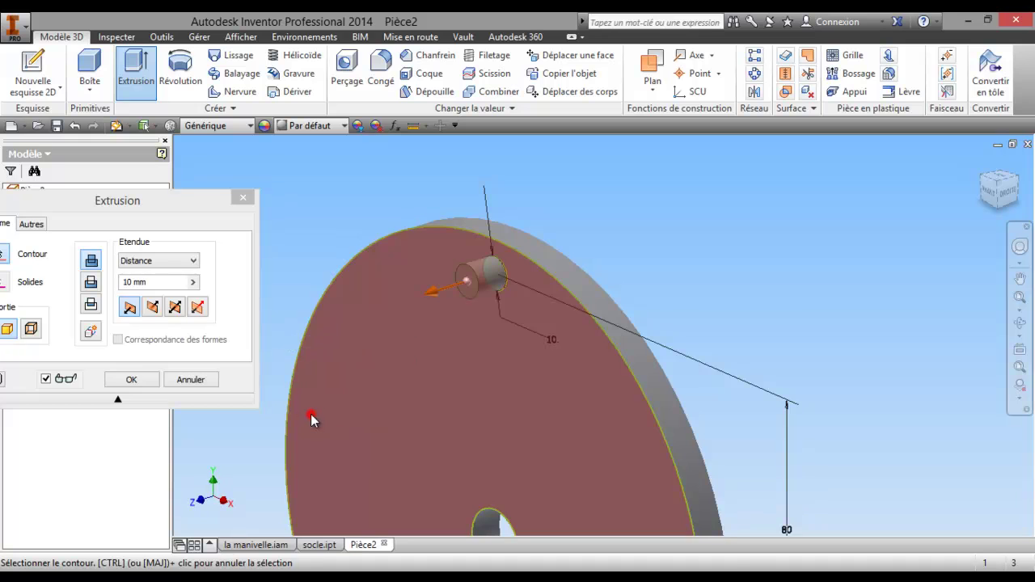
click(310, 413)
shift+middle_drag(432, 386, 693, 276)
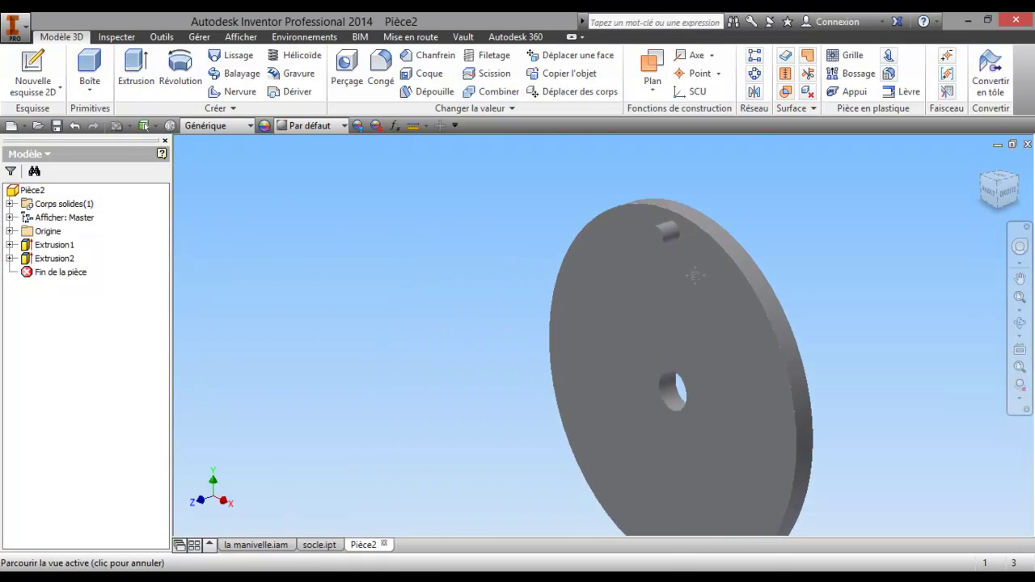
- Check la manivelle.iam's Placer dialog, then return to Pièce2 and save it as roue
click(265, 546)
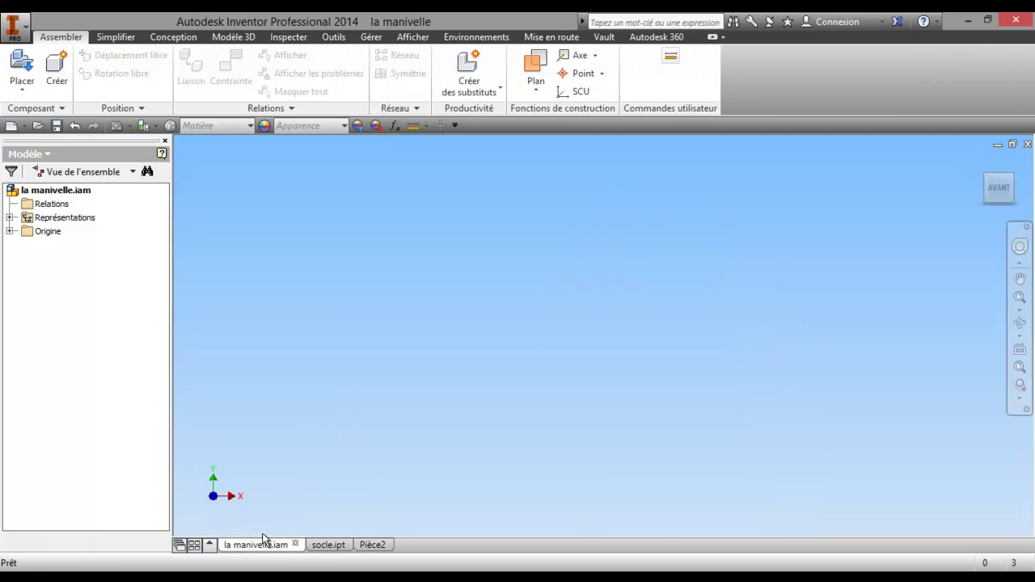
click(31, 70)
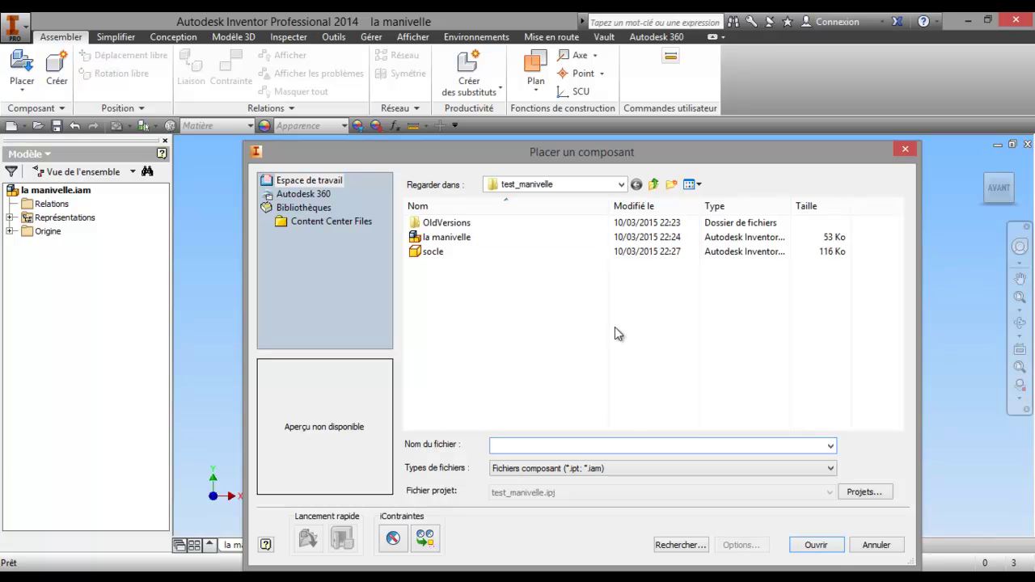
click(859, 547)
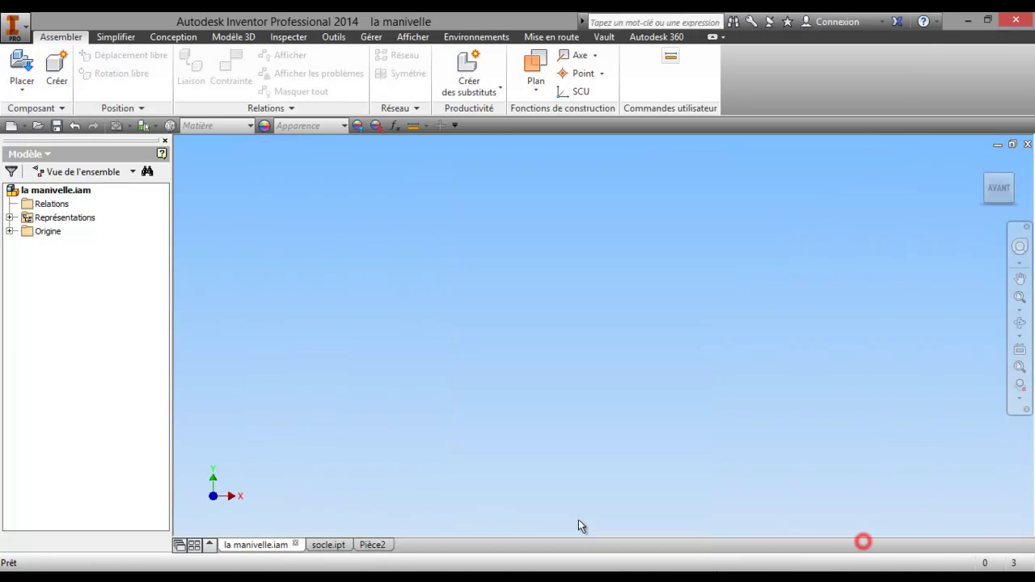
click(363, 546)
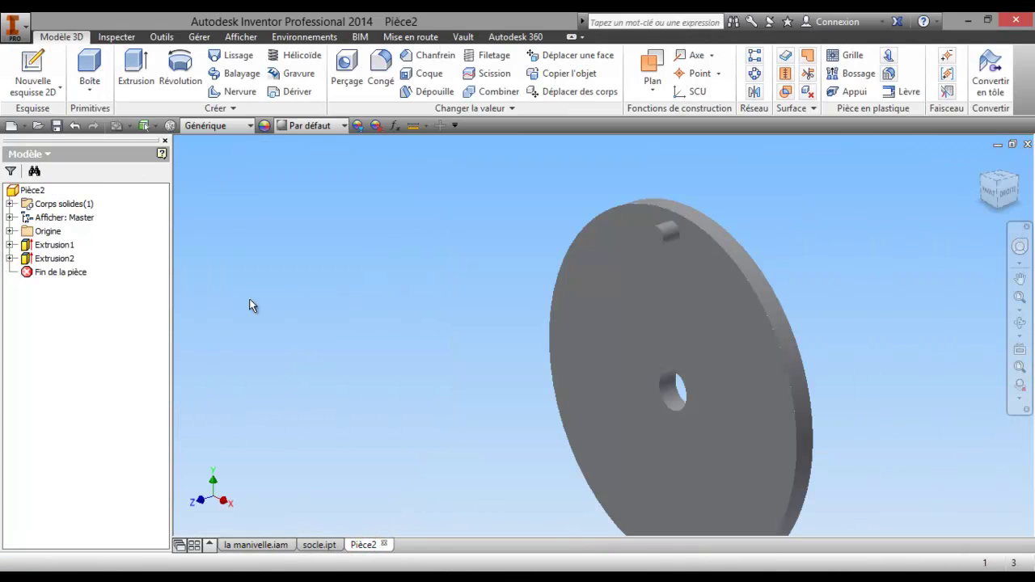
click(57, 126)
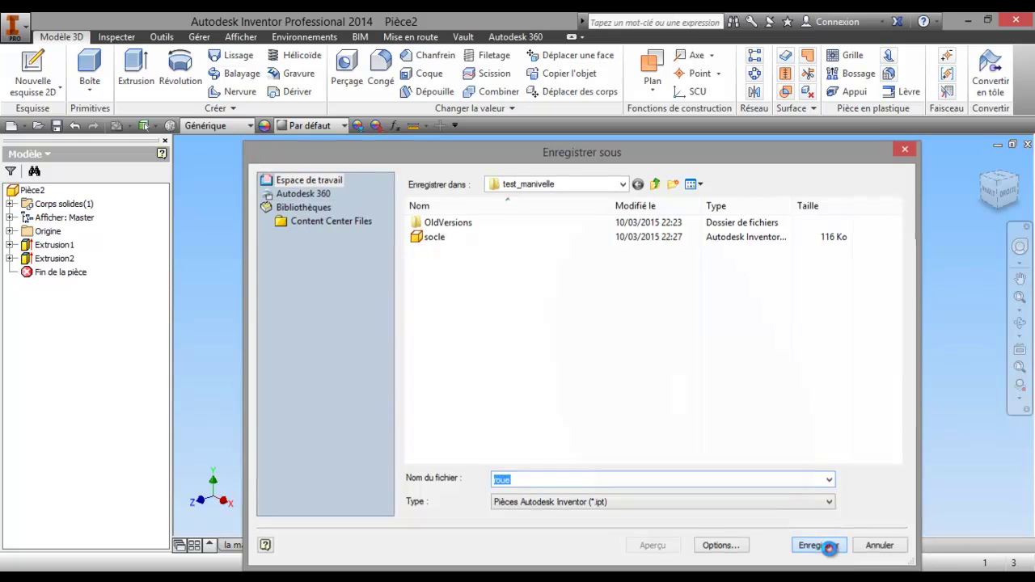
click(828, 548)
- Round the disc's front and back rim edges with a 2 mm fillet
key(Home)
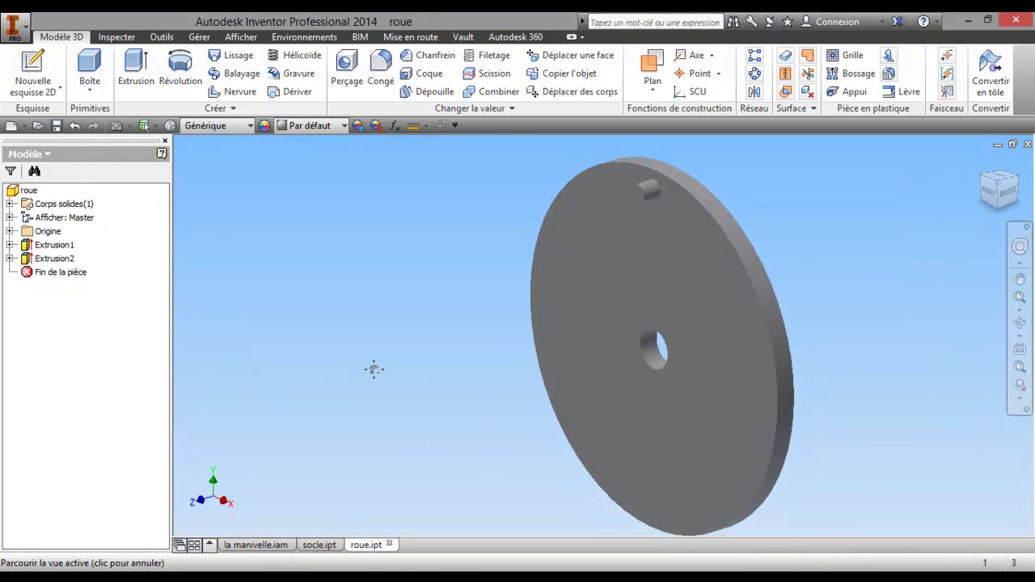
click(382, 71)
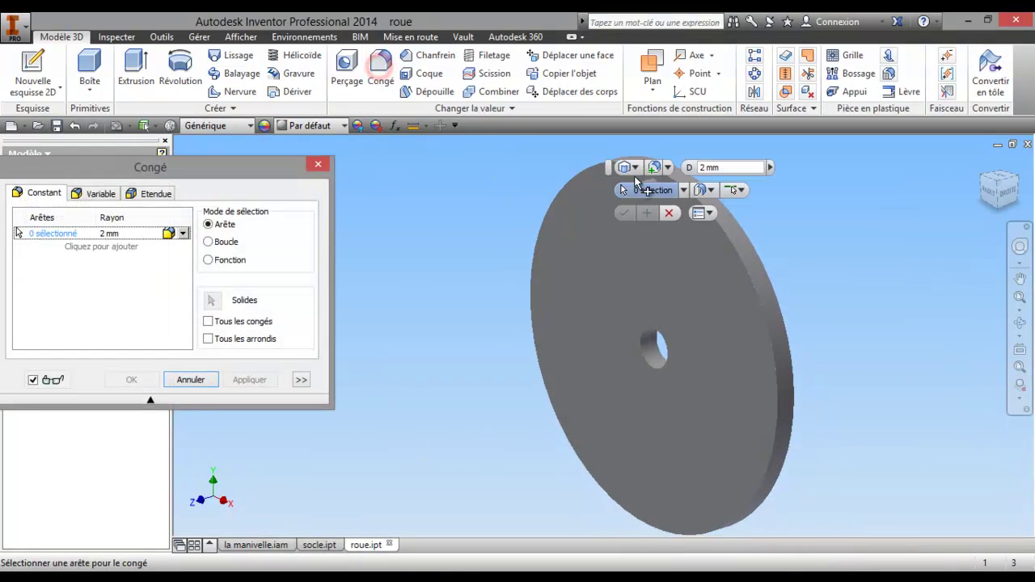
click(576, 177)
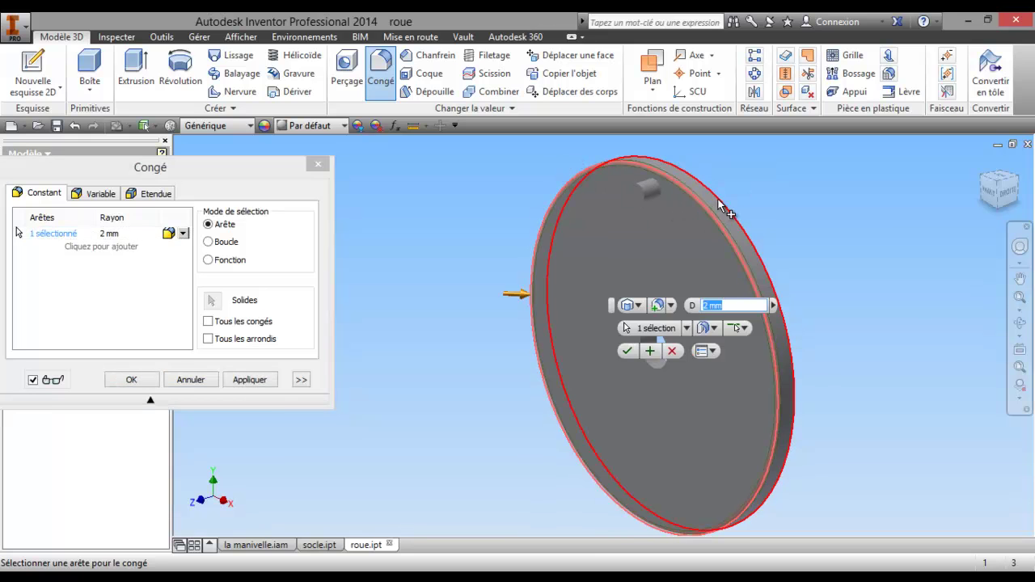
click(710, 202)
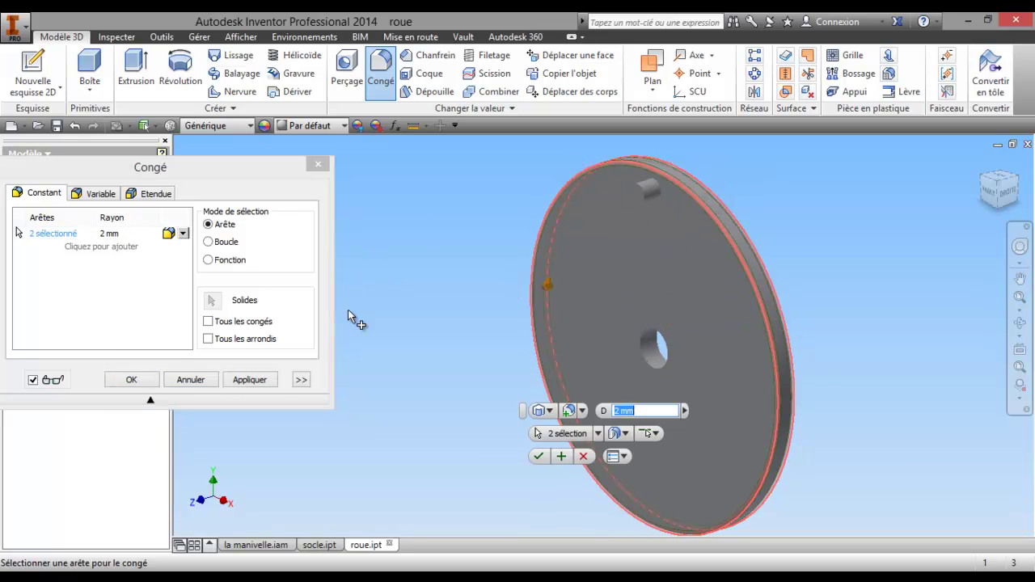
click(145, 377)
scroll(379, 354, down, 2)
shift+middle_drag(379, 354, 412, 353)
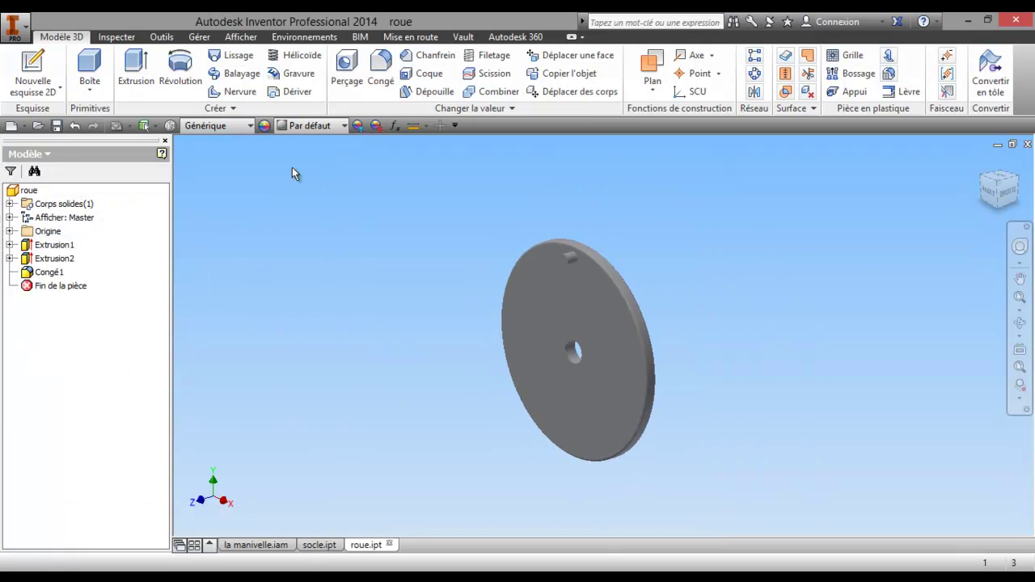
- Give the disc the Lisse - Vert forêt foncé appearance and go to la manivelle.iam
click(342, 126)
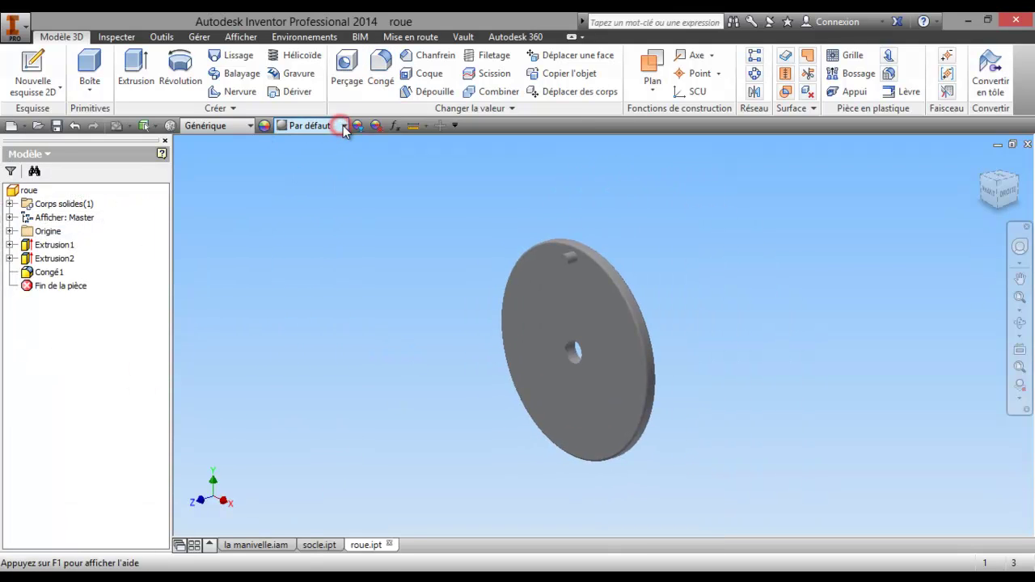
scroll(390, 380, up, 5)
scroll(384, 388, up, 2)
scroll(377, 396, up, 5)
scroll(377, 395, up, 3)
click(340, 331)
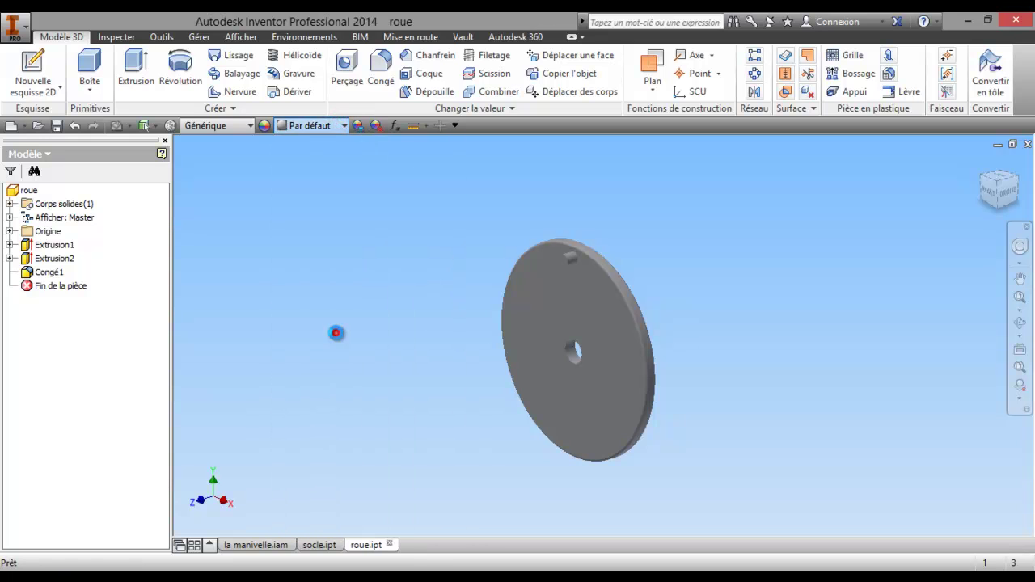
shift+middle_drag(366, 311, 414, 288)
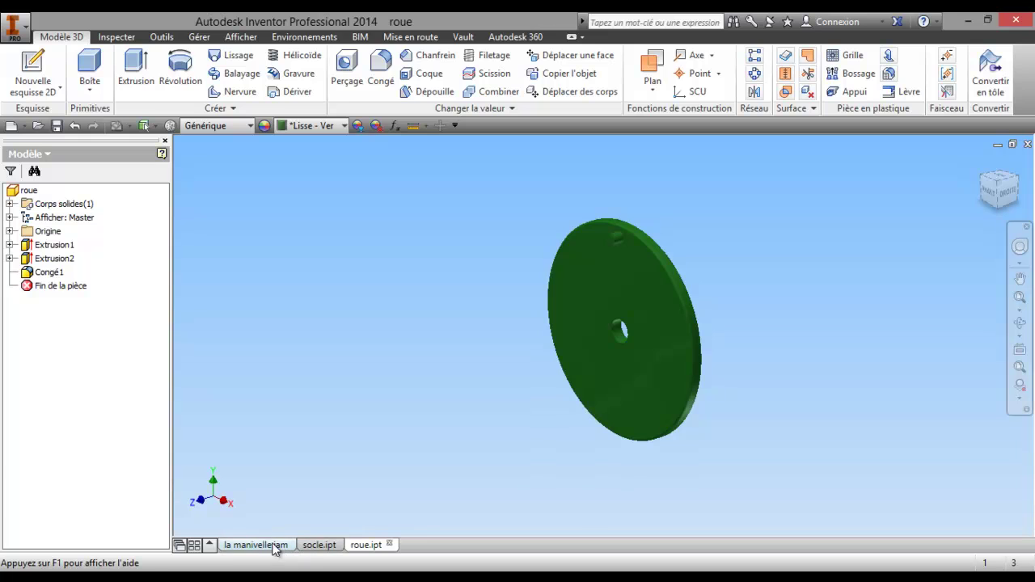
click(269, 544)
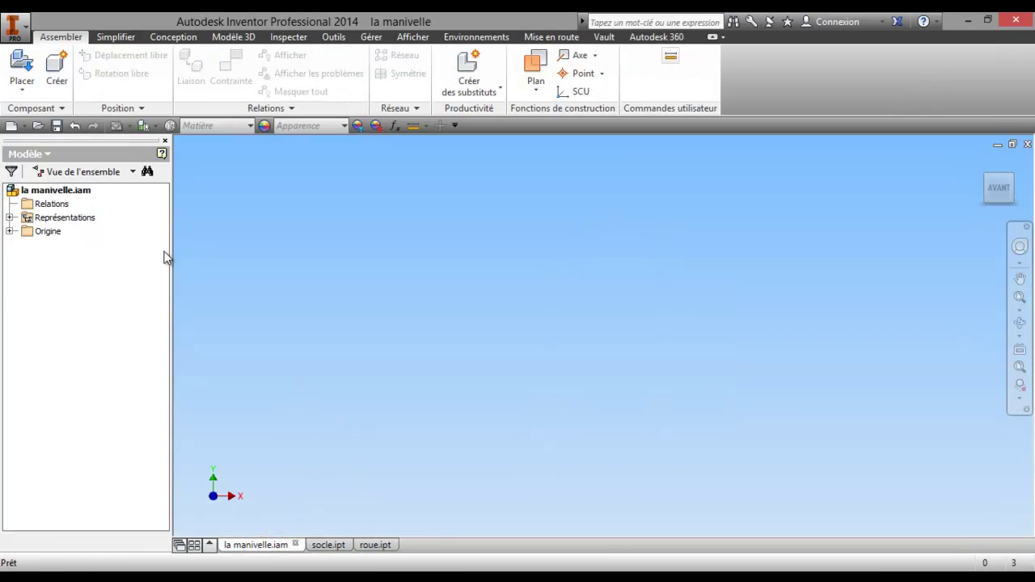
- Place roue.ipt and socle.ipt into the crank assembly
click(22, 69)
drag(500, 310, 432, 255)
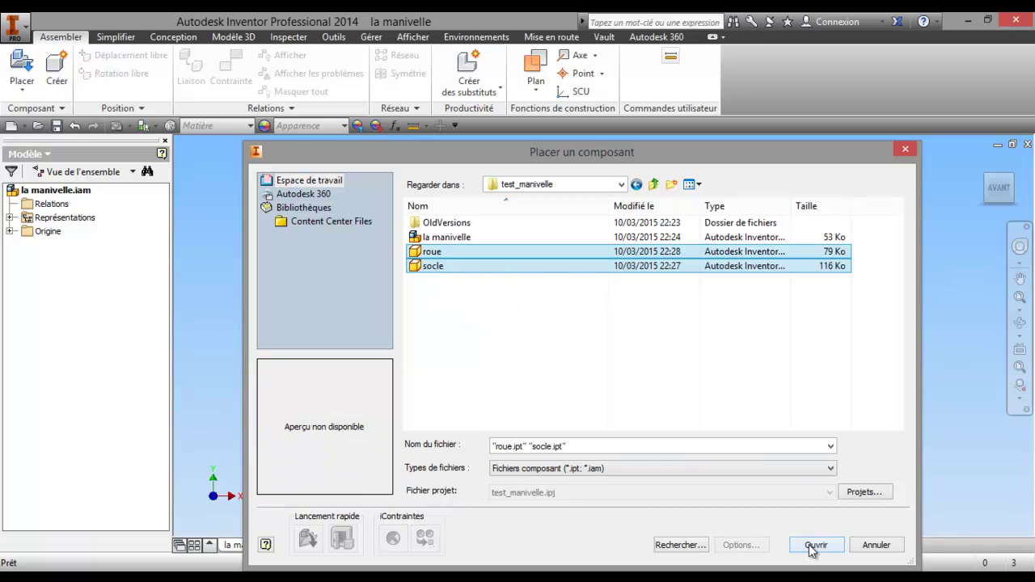
click(813, 545)
click(470, 311)
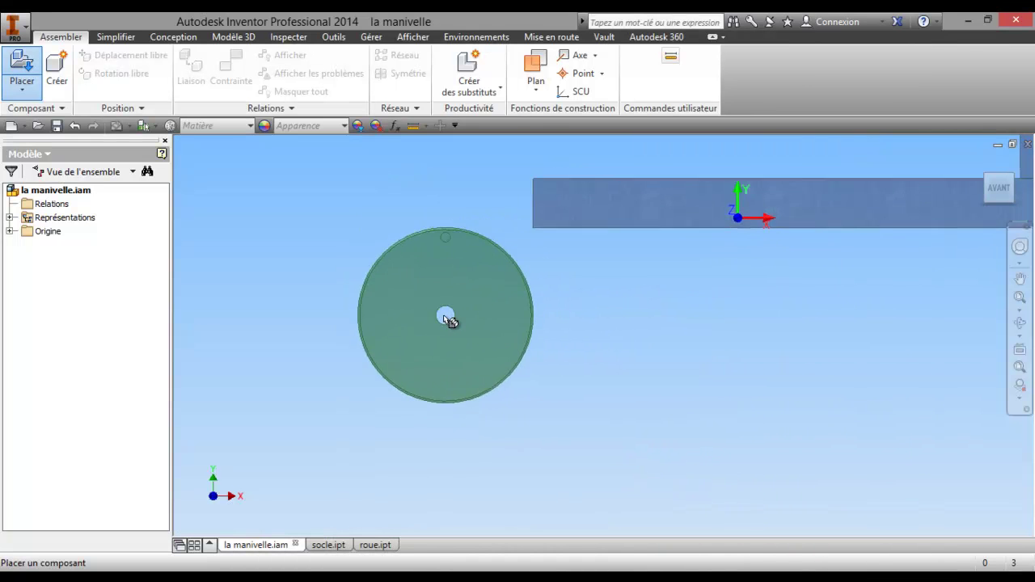
right_click(298, 340)
click(218, 328)
- Drag the green wheel roue:1 up above the blue base
scroll(473, 356, down, 3)
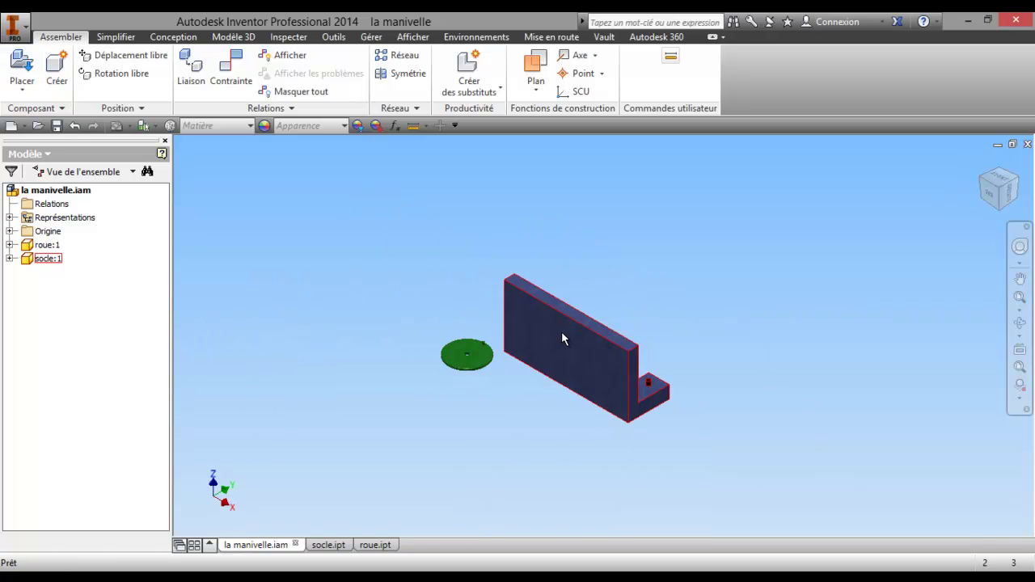
middle_drag(564, 339, 568, 330)
click(994, 199)
click(1000, 173)
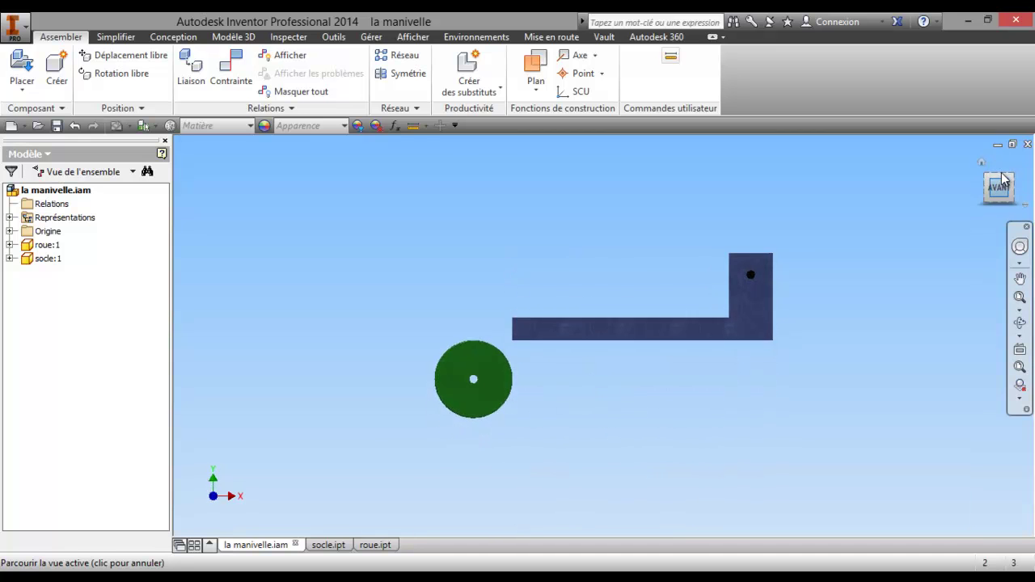
mouse_move(739, 309)
shift+middle_down()
mouse_move(663, 368)
mouse_move(656, 434)
mouse_move(509, 391)
shift+middle_up()
right_click(496, 316)
click(488, 372)
drag(437, 373, 596, 220)
middle_drag(550, 304, 529, 339)
ctrl+click(533, 356)
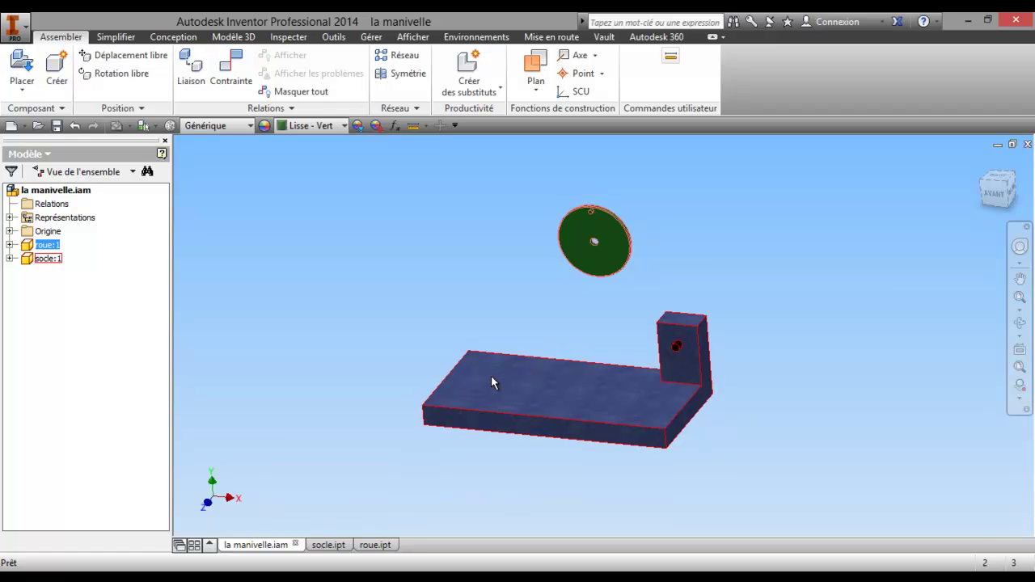
ctrl+click(440, 425)
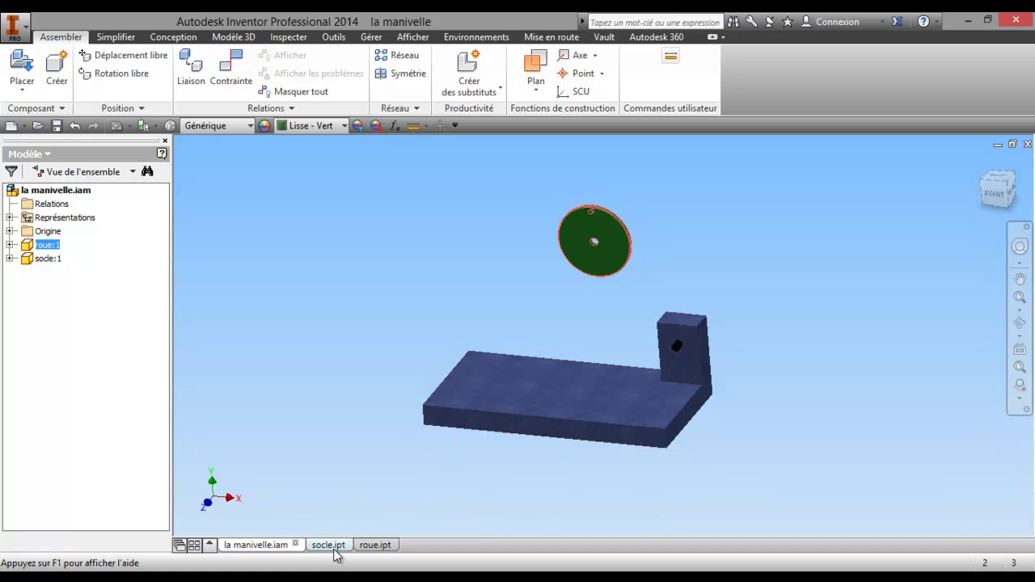
click(302, 285)
- Create a new standard part and start a 2D sketch on an origin plane
click(11, 125)
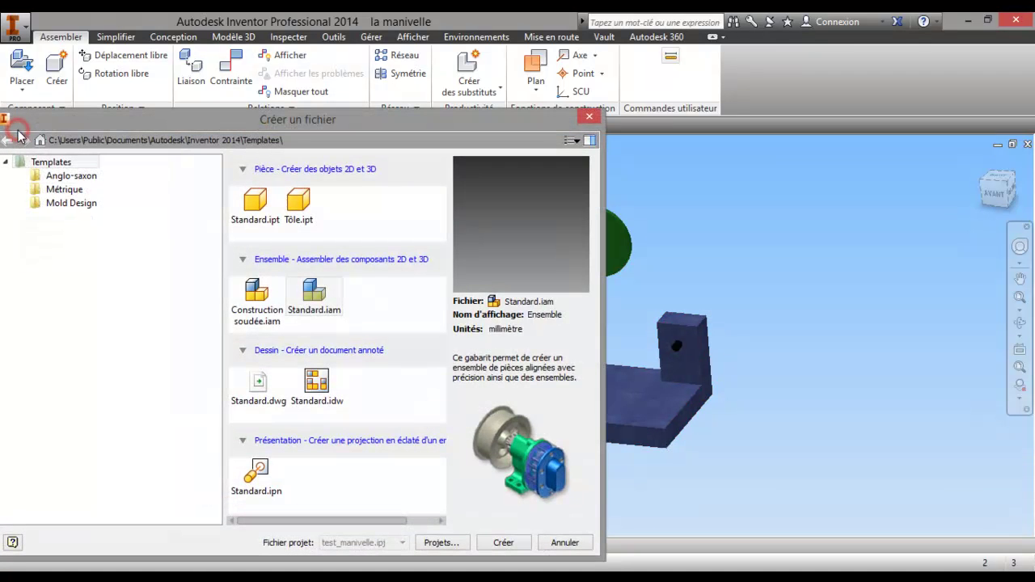
double_click(260, 212)
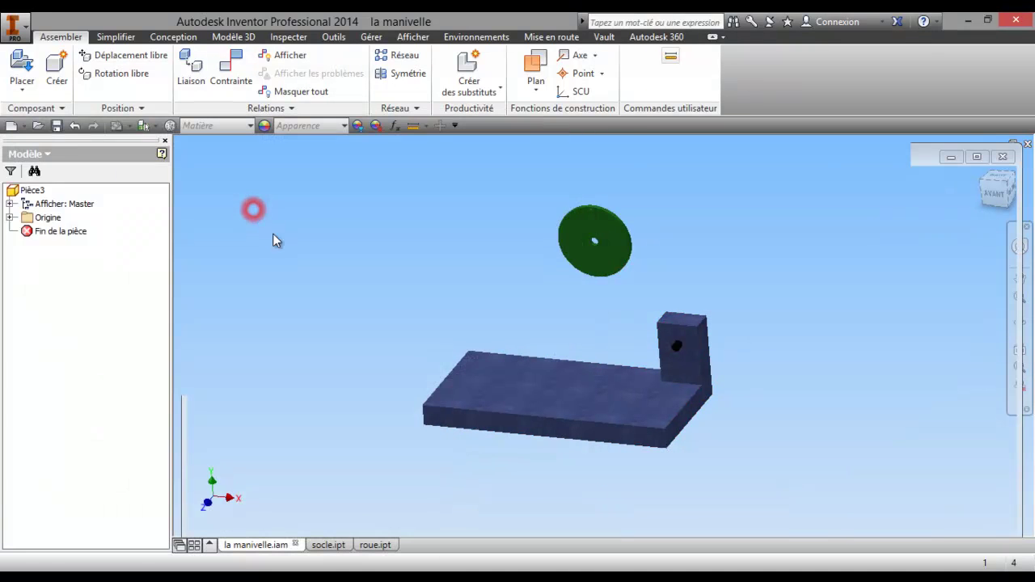
click(35, 68)
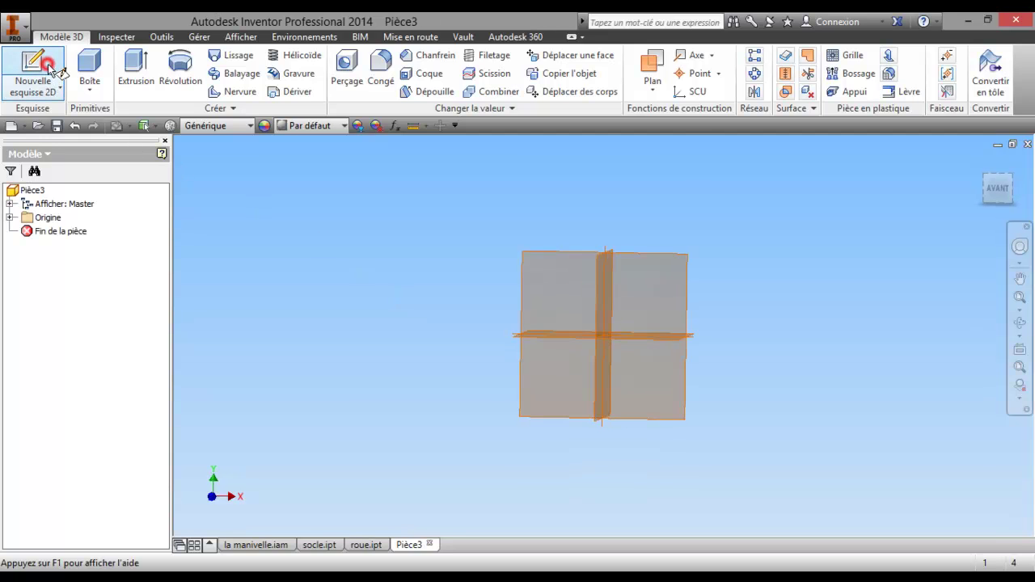
click(628, 292)
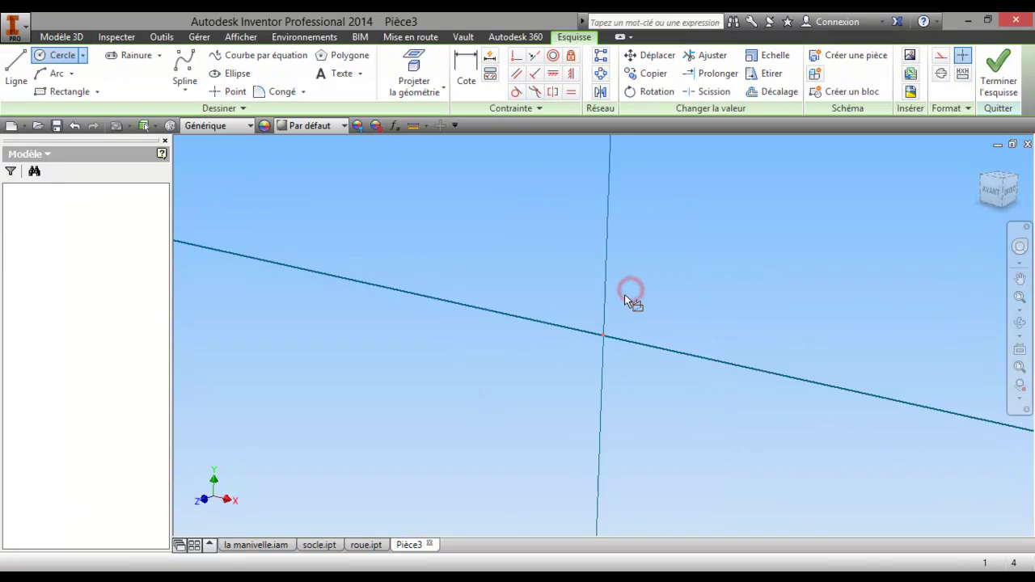
middle_drag(619, 305, 544, 340)
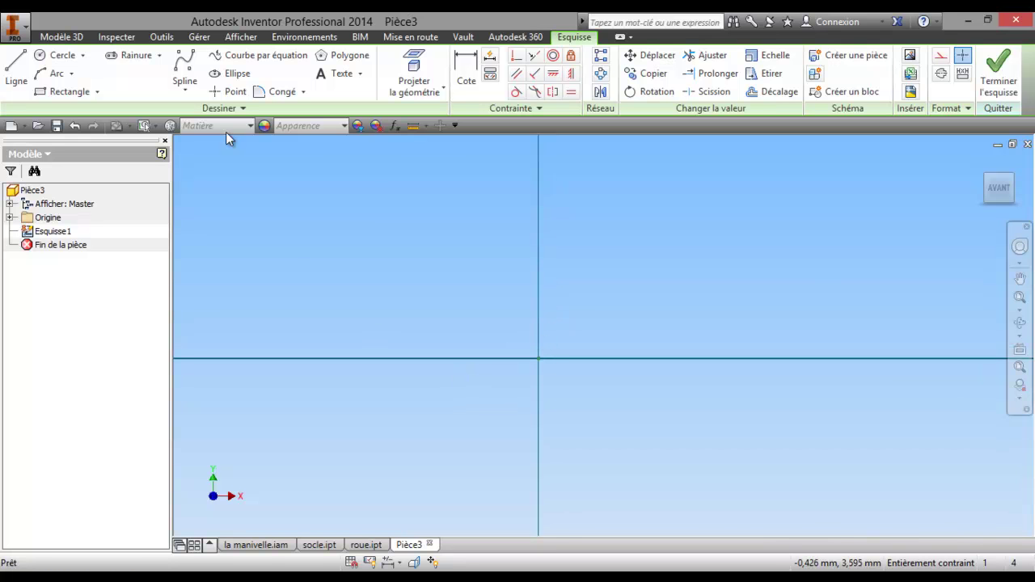
- Draw the half rail profile with 35, 50, 5 and 5 mm segments
click(16, 69)
click(539, 360)
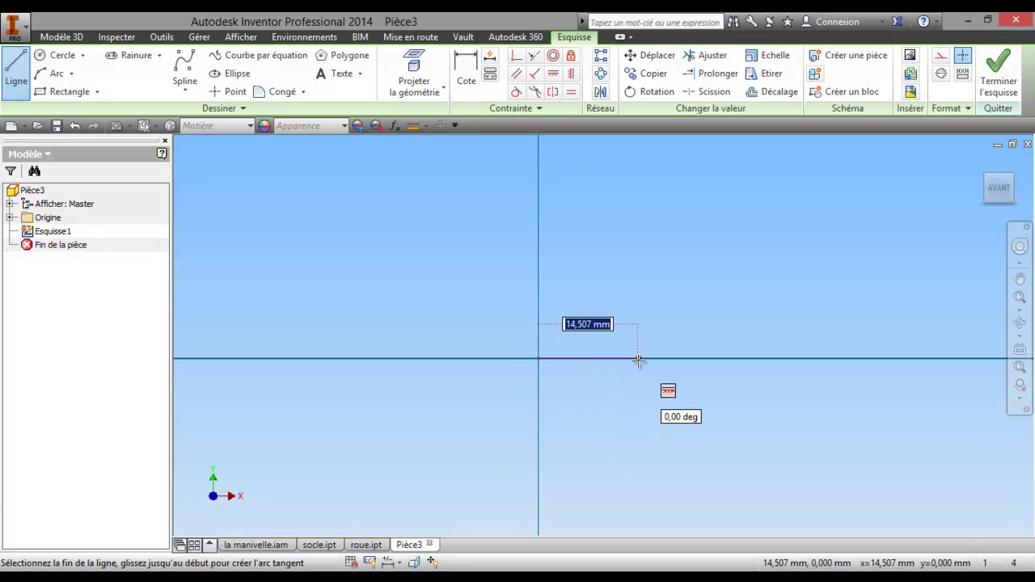
key(Return)
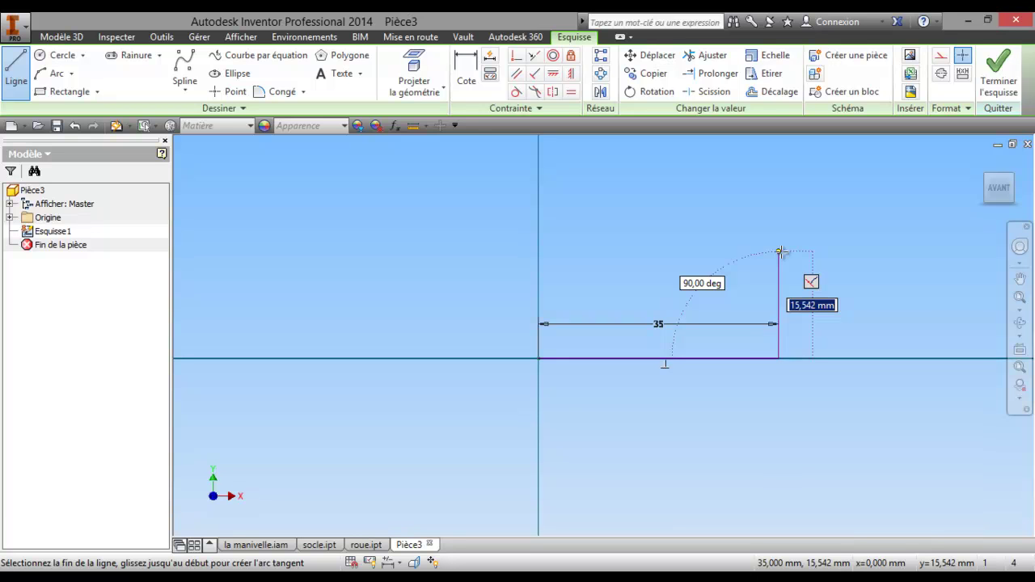
key(Return)
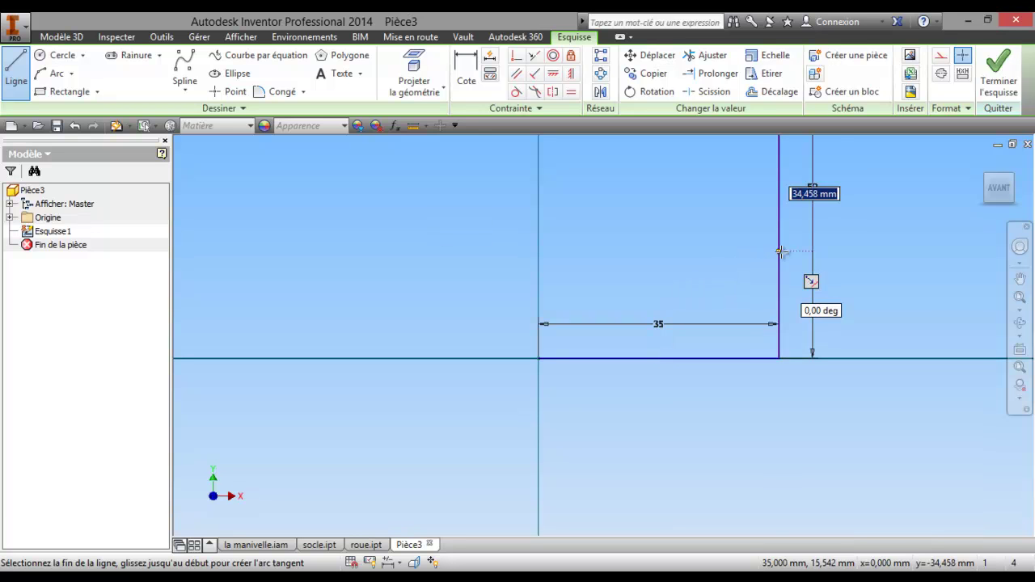
scroll(781, 251, down, 2)
scroll(617, 373, down, 3)
text(5)
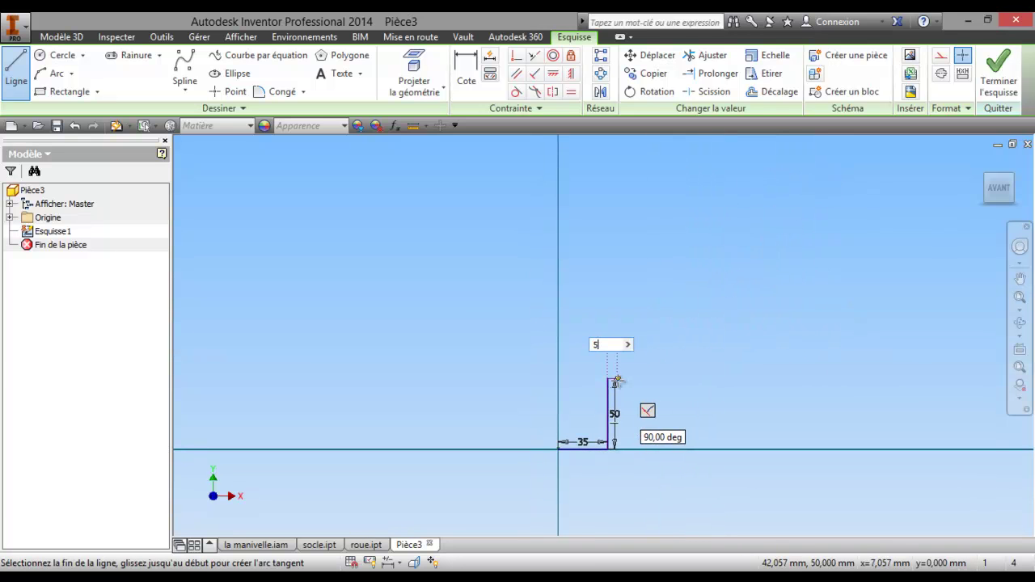
key(Return)
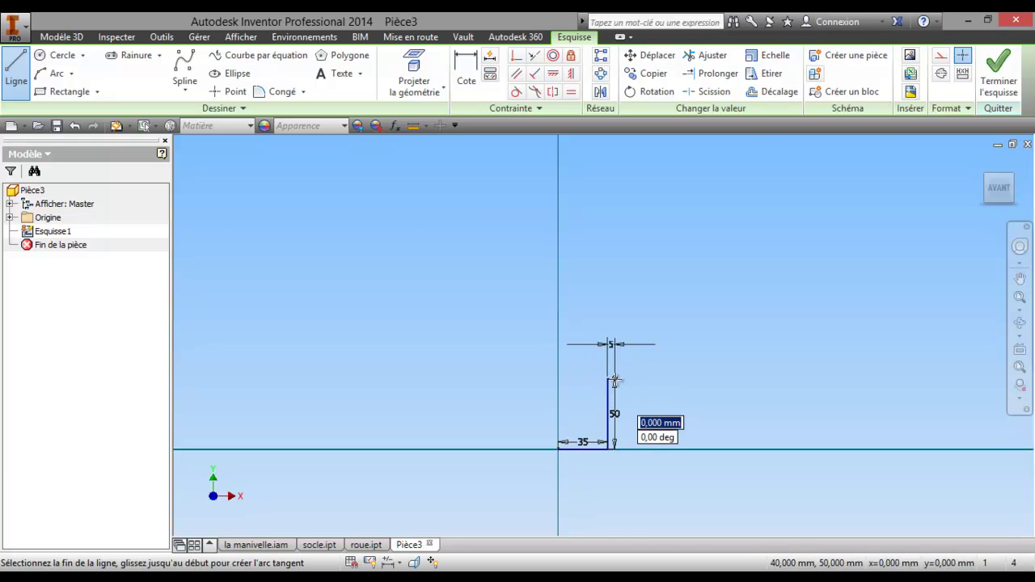
scroll(614, 372, up, 3)
scroll(610, 356, up, 2)
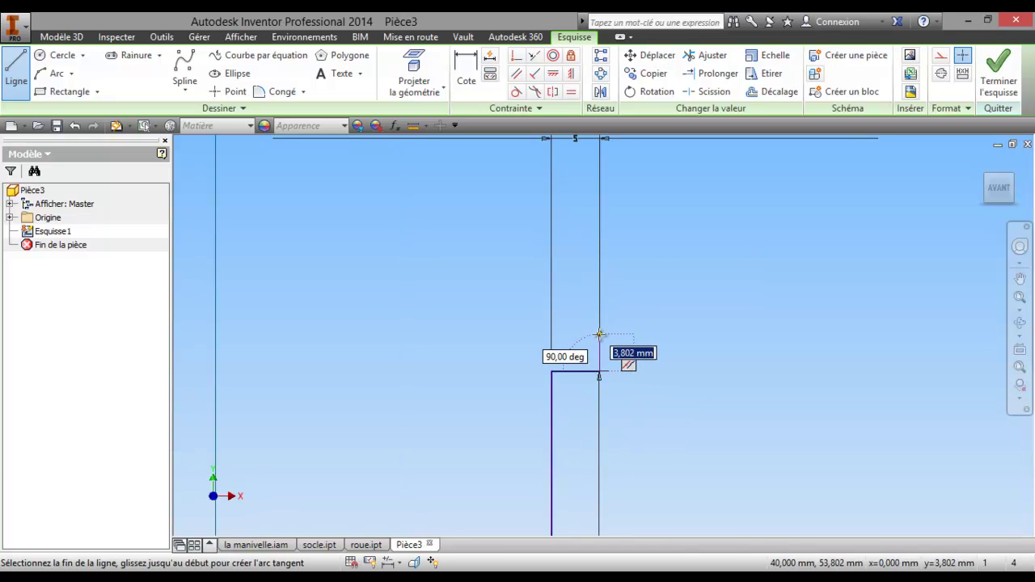
key(Return)
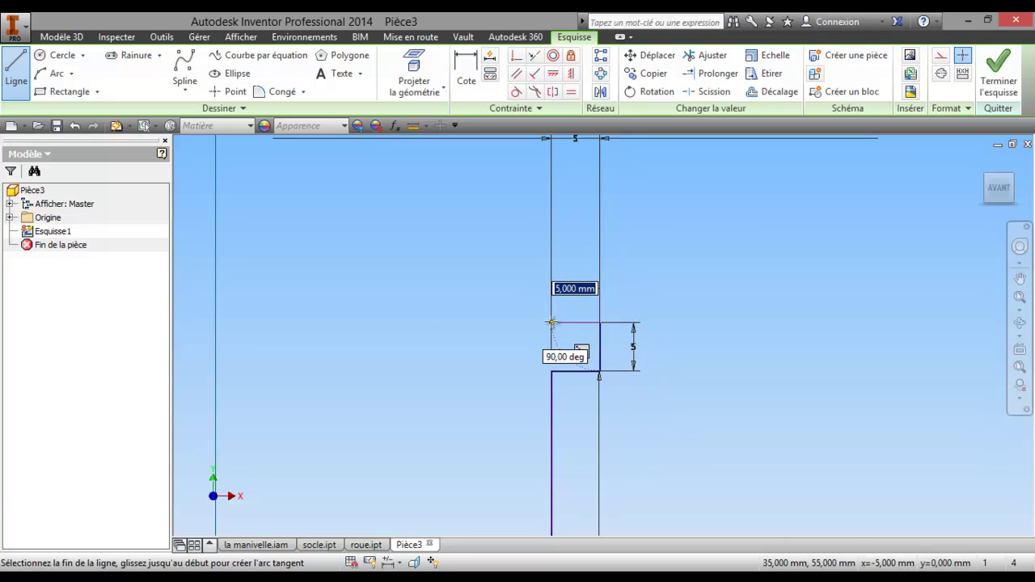
scroll(509, 323, down, 3)
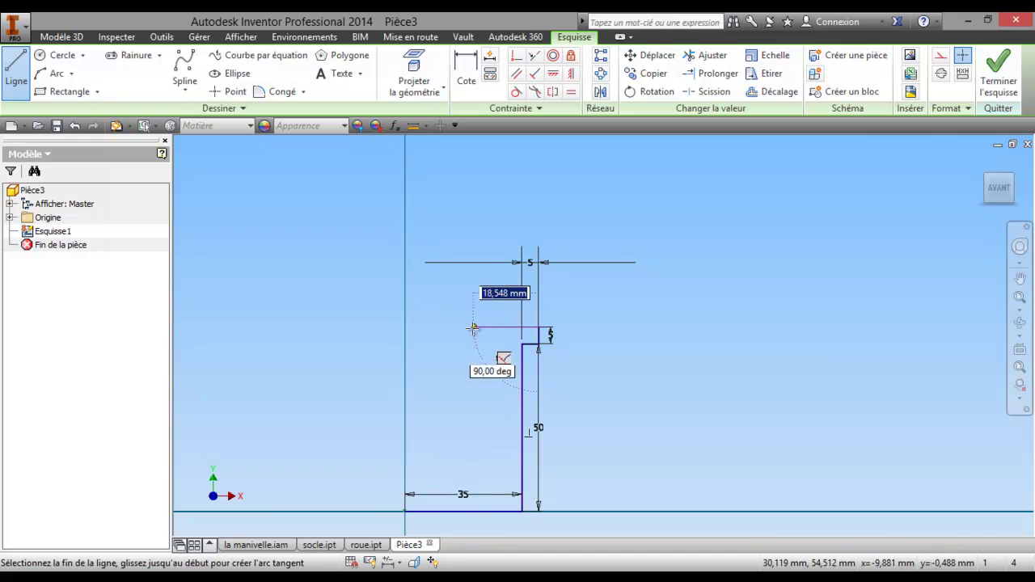
click(405, 327)
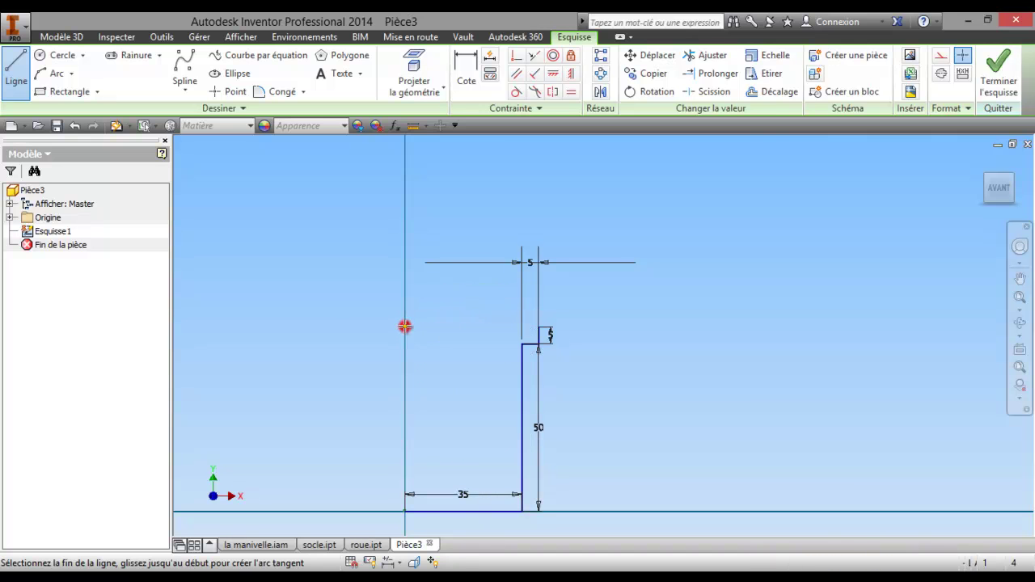
right_click(326, 309)
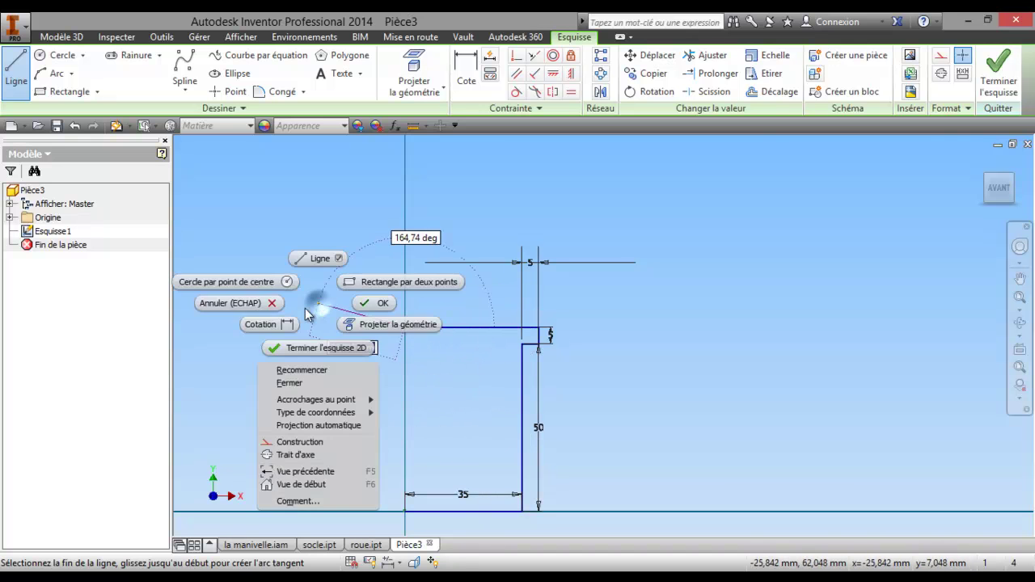
click(228, 300)
middle_drag(228, 301, 316, 274)
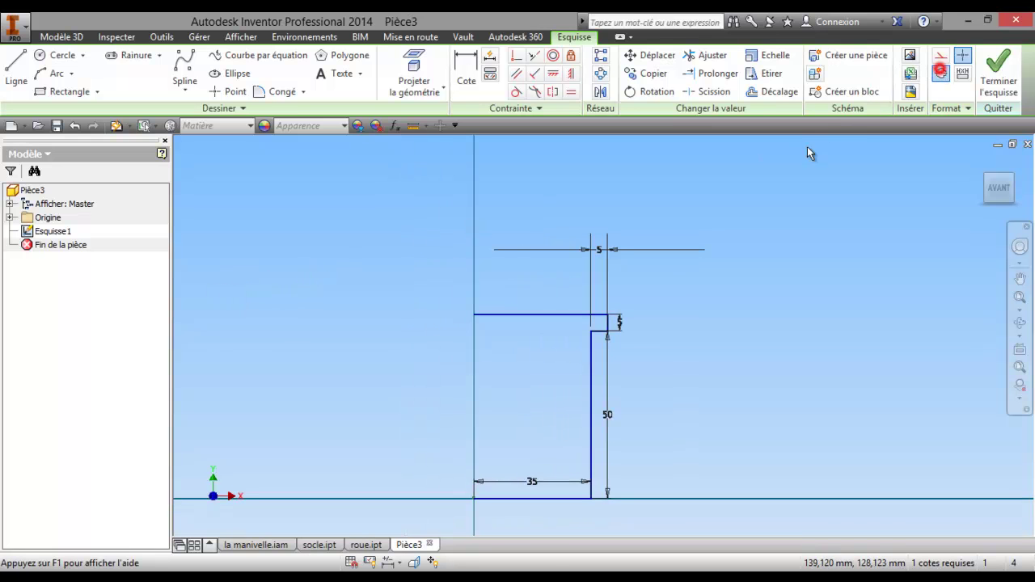
- Draw a vertical centreline along the profile's left edge and window-select the right-side lines
click(16, 69)
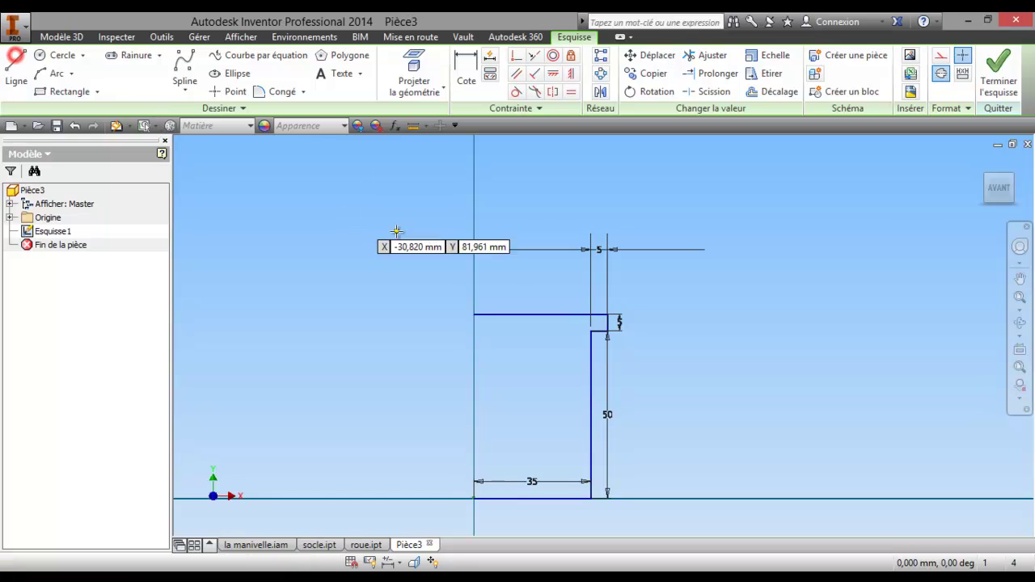
click(476, 232)
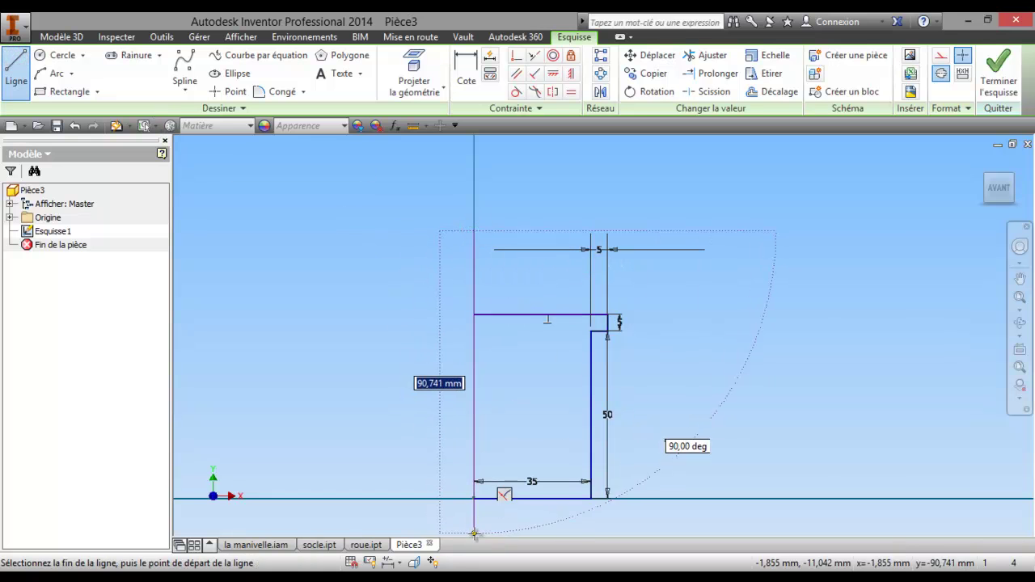
click(475, 527)
right_click(369, 282)
click(421, 285)
drag(492, 257, 683, 524)
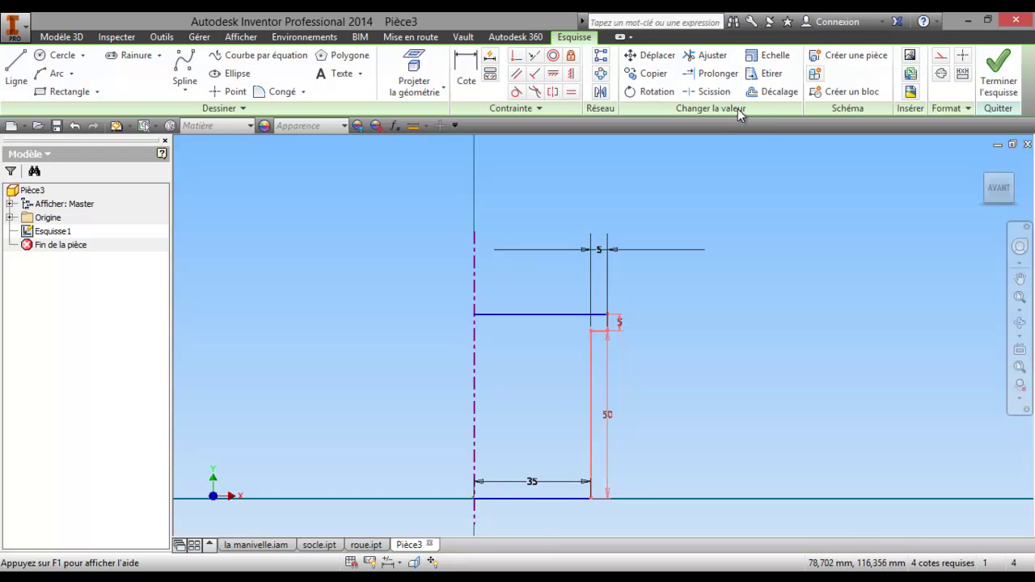
- Mirror the profile lines across the dashed centreline with Symétrie
click(601, 93)
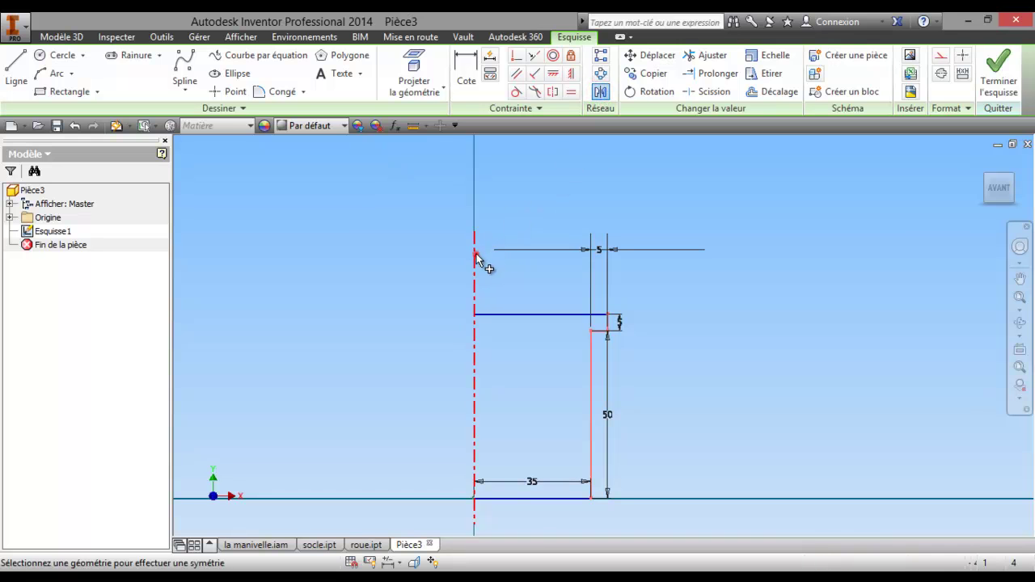
drag(189, 234, 279, 225)
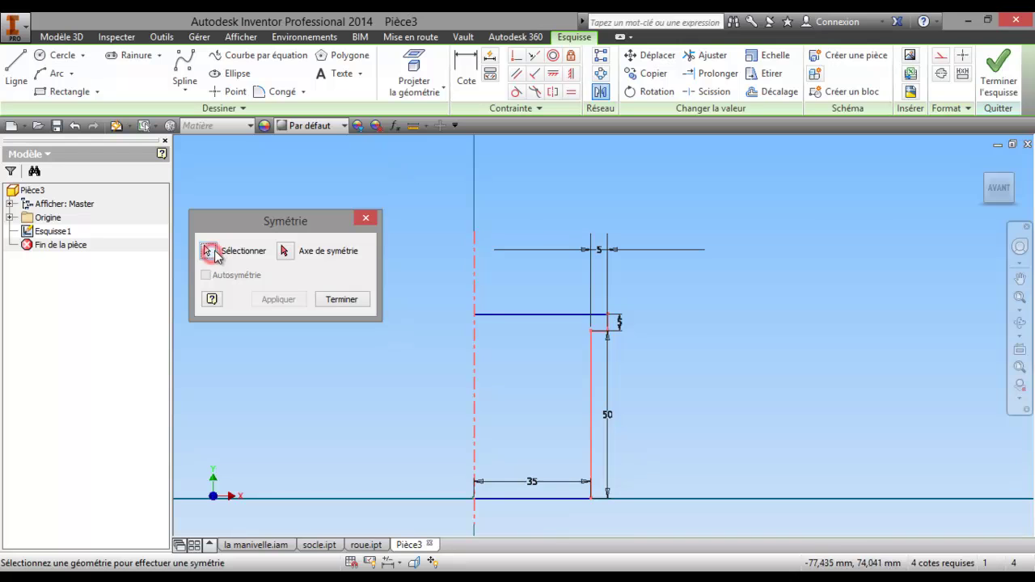
drag(513, 224, 632, 535)
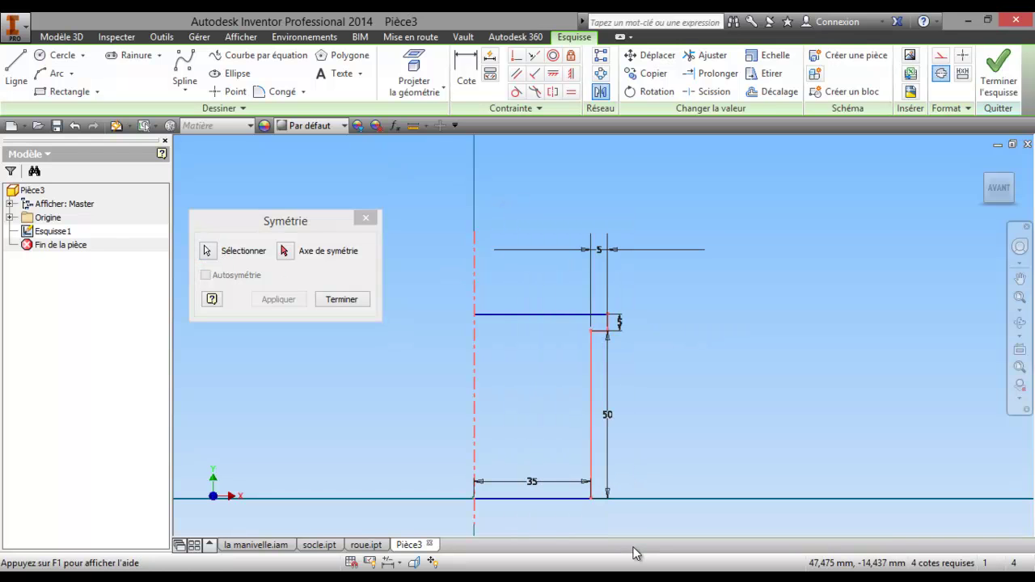
click(283, 251)
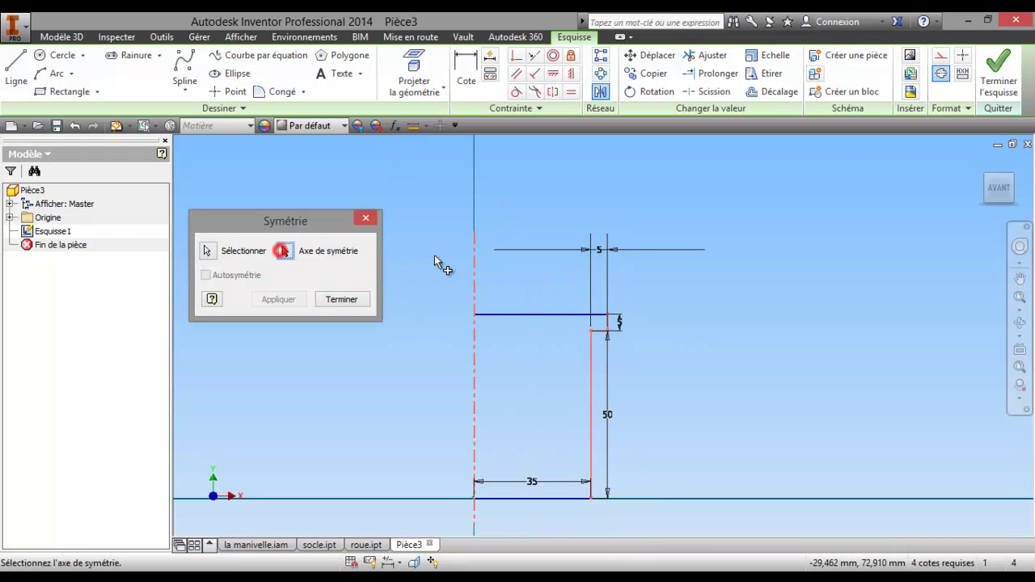
click(475, 264)
click(279, 300)
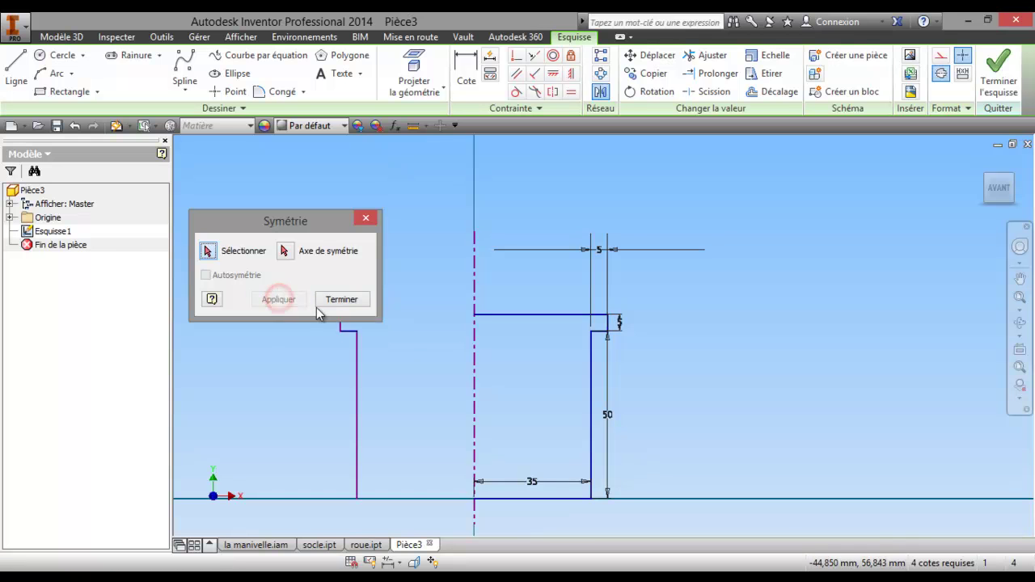
click(341, 299)
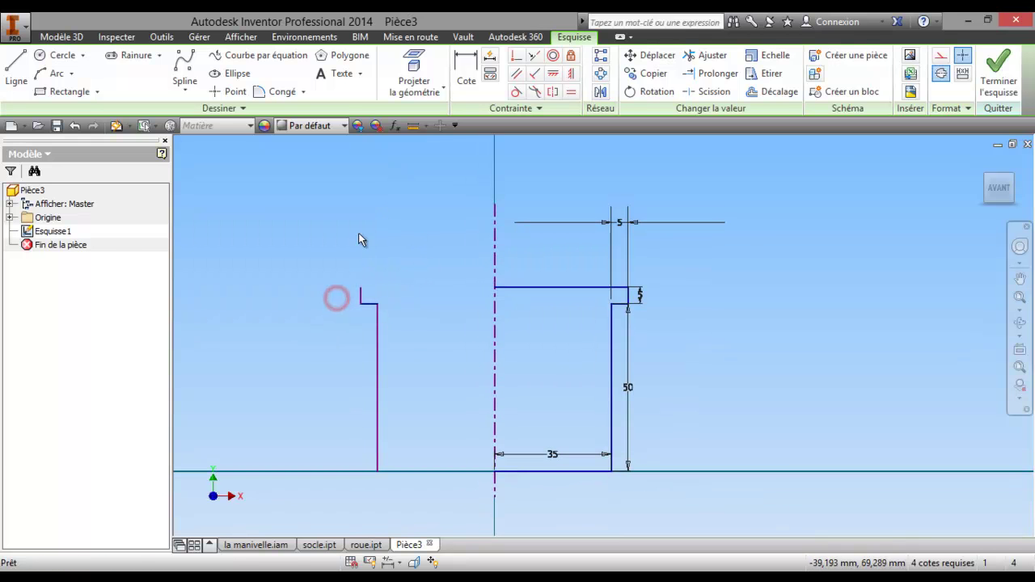
- Draw top and bottom closing lines to the centreline and finish the sketch
click(16, 69)
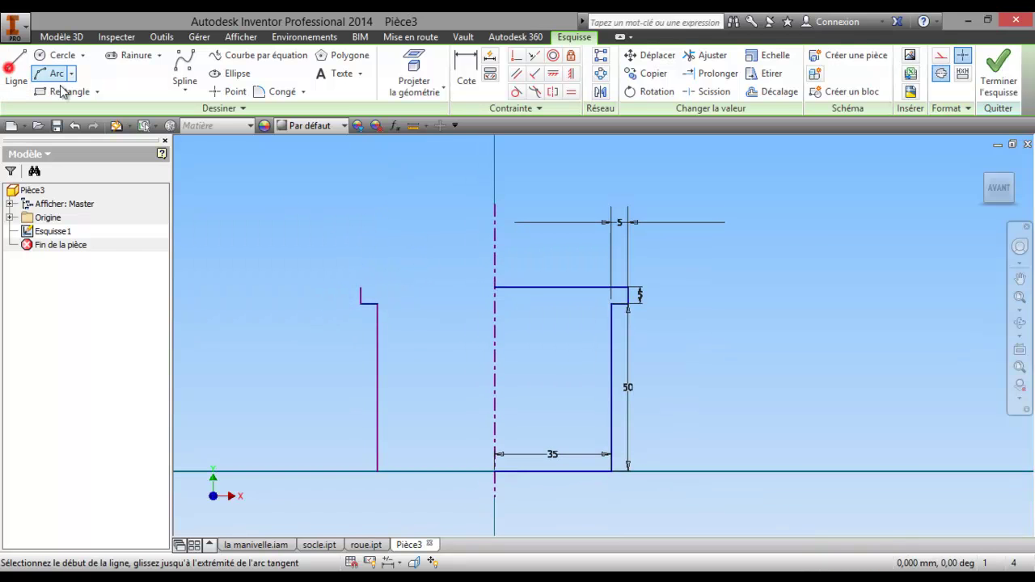
click(360, 288)
double_click(495, 287)
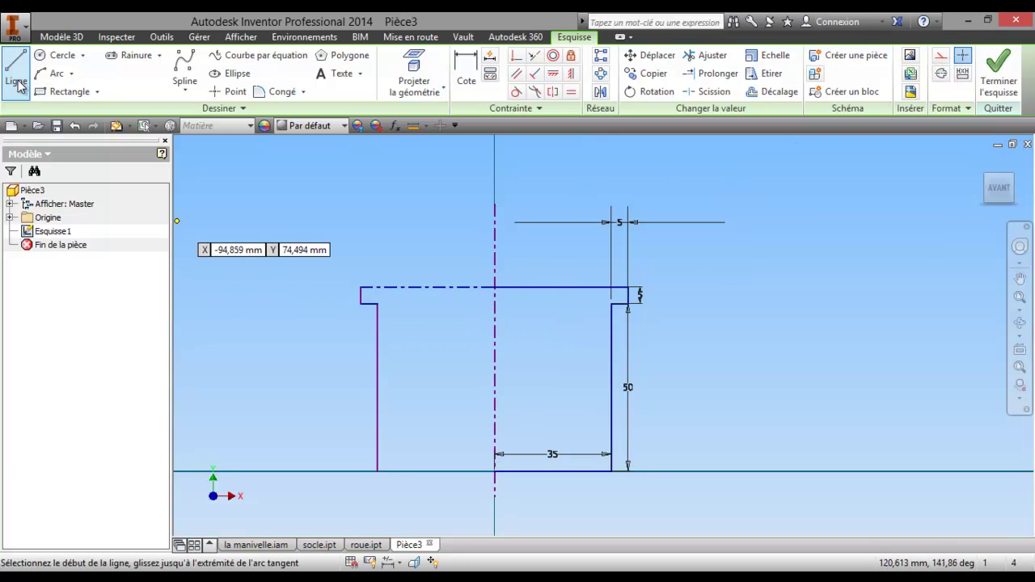
click(360, 287)
double_click(494, 287)
click(379, 469)
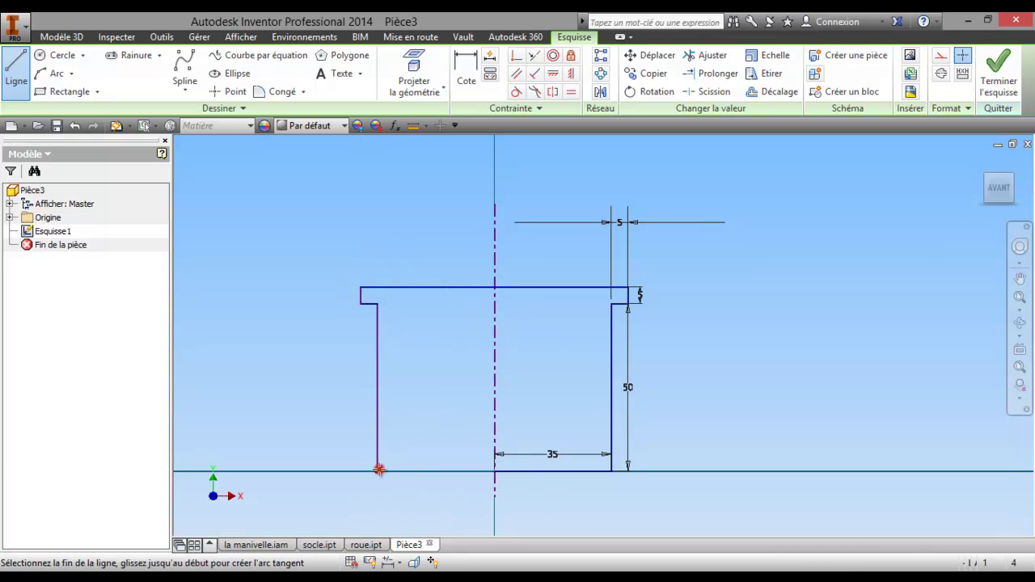
double_click(494, 471)
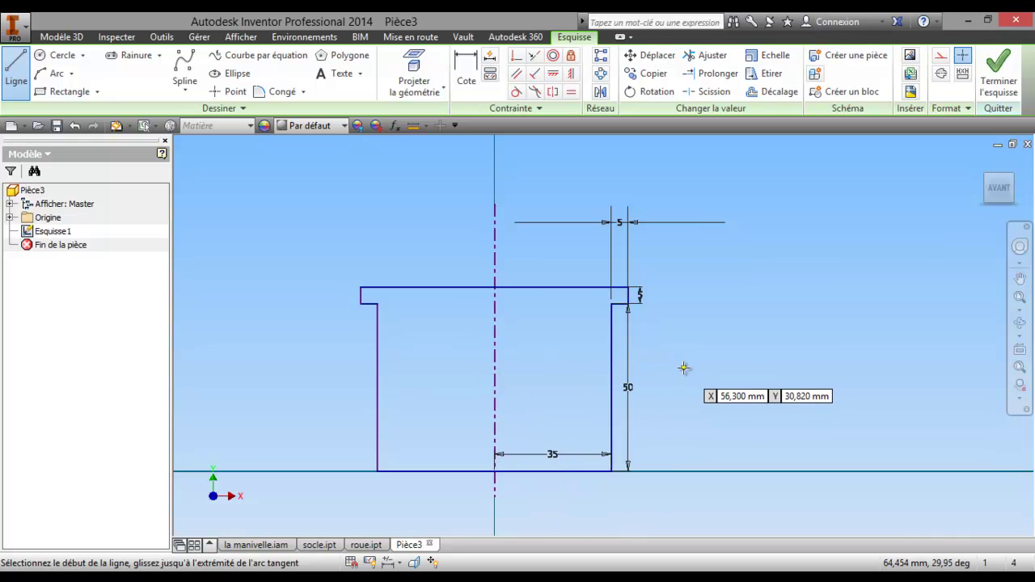
click(989, 88)
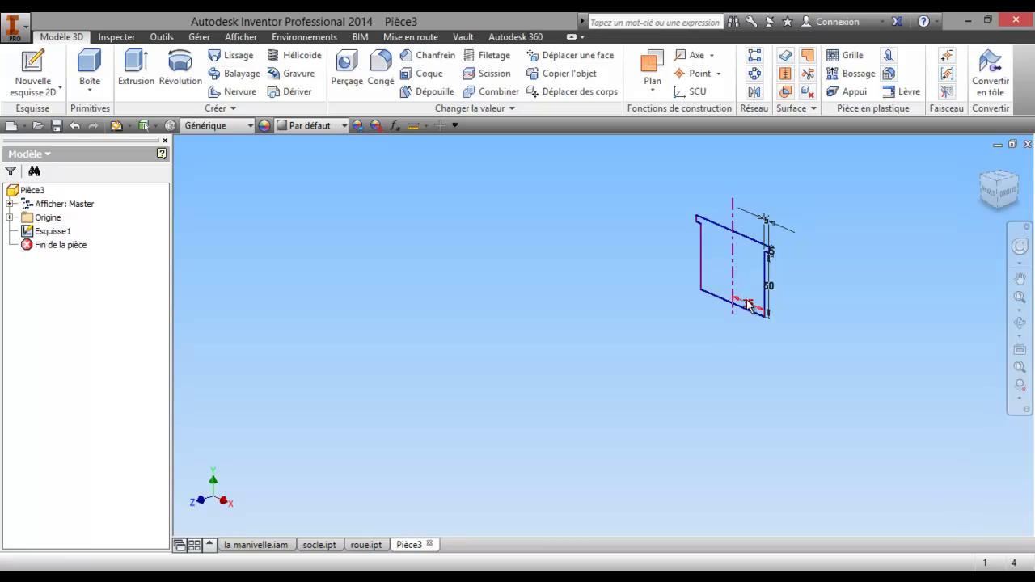
- Extrude the profile 300 mm in the reversed direction
click(127, 69)
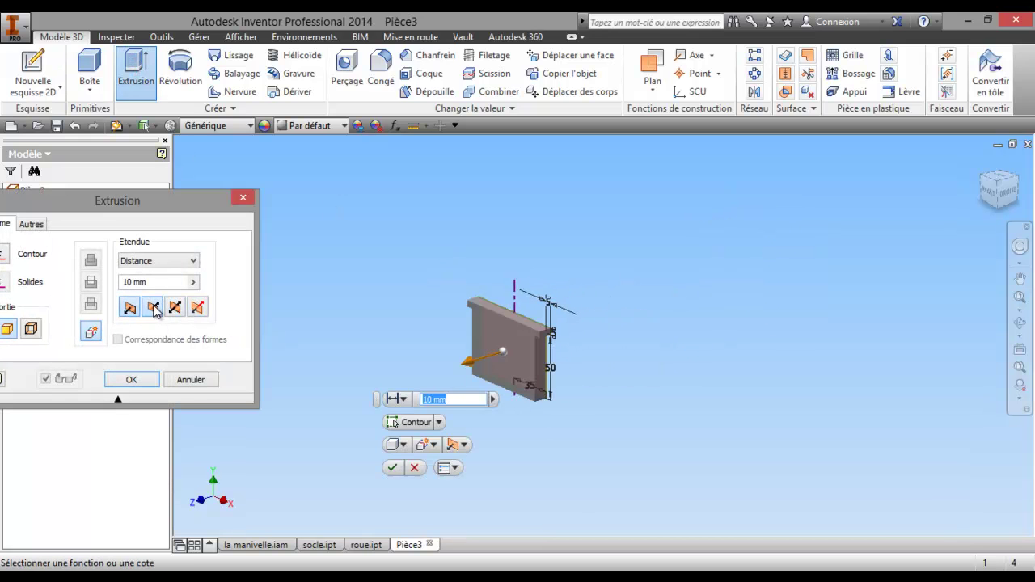
click(153, 306)
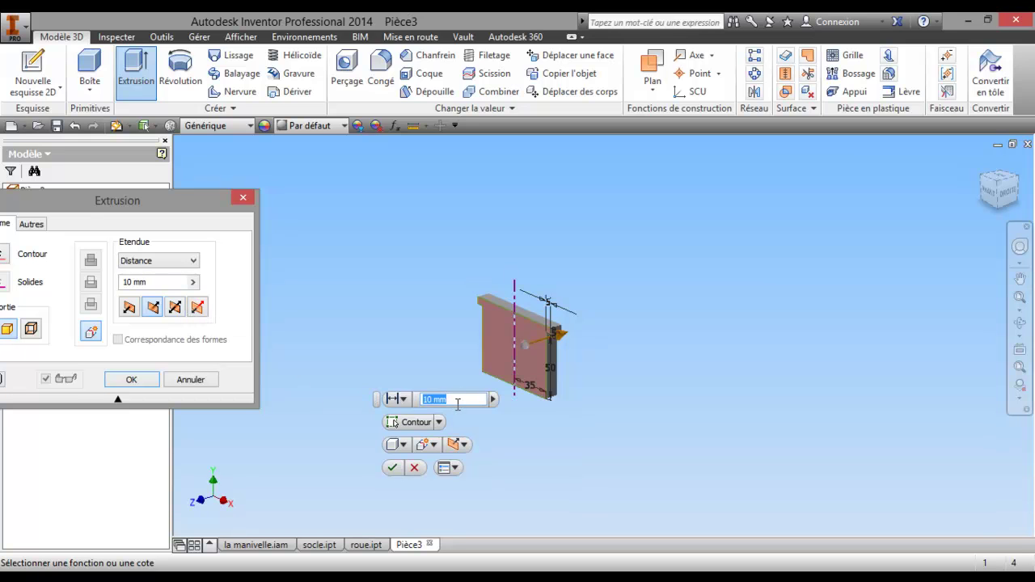
click(458, 400)
text(300)
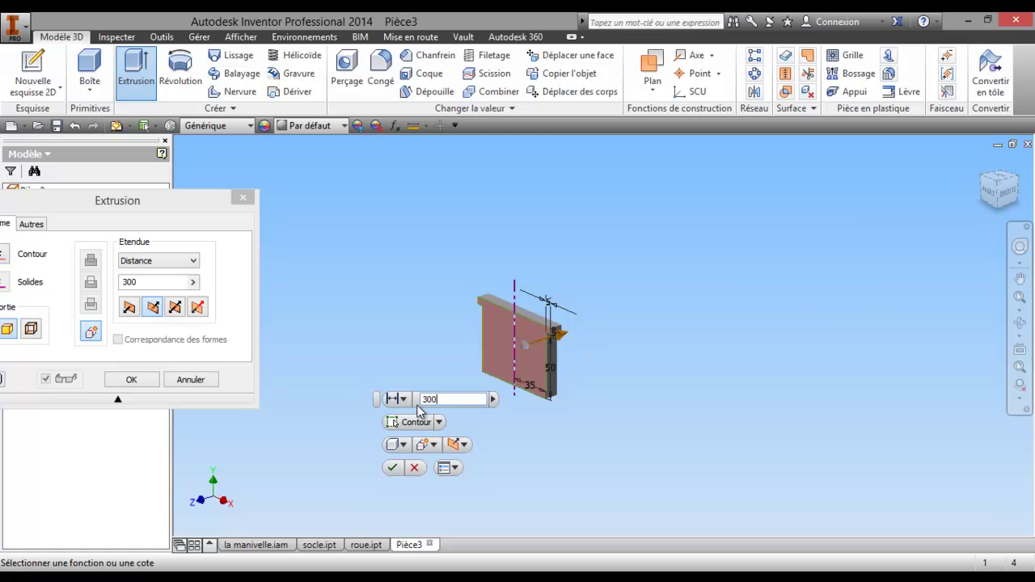
key(Return)
mouse_move(486, 433)
middle_down()
mouse_move(462, 411)
mouse_move(437, 425)
middle_up()
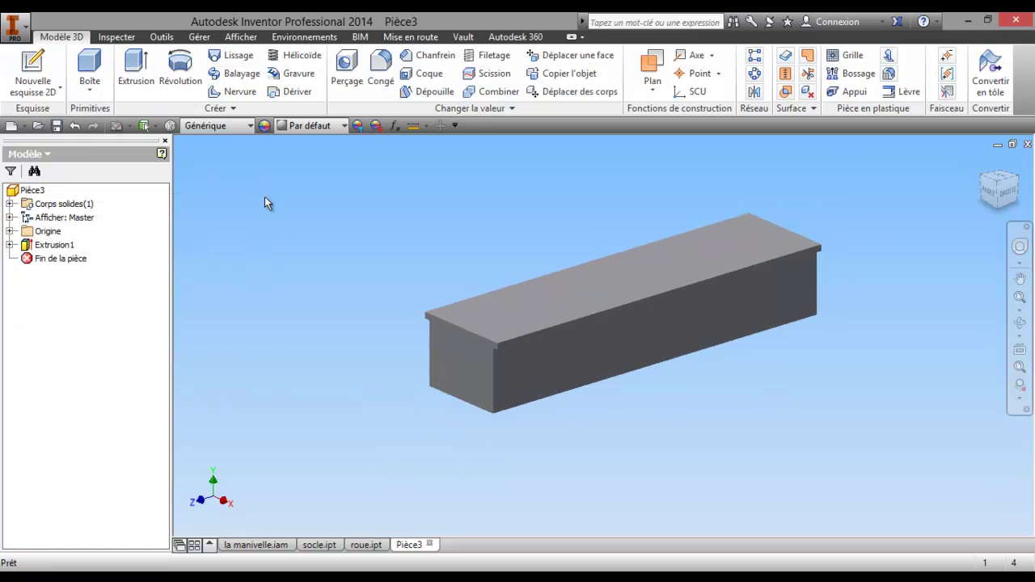
- Give the rail the Lisse - Jaune yellow appearance
click(343, 125)
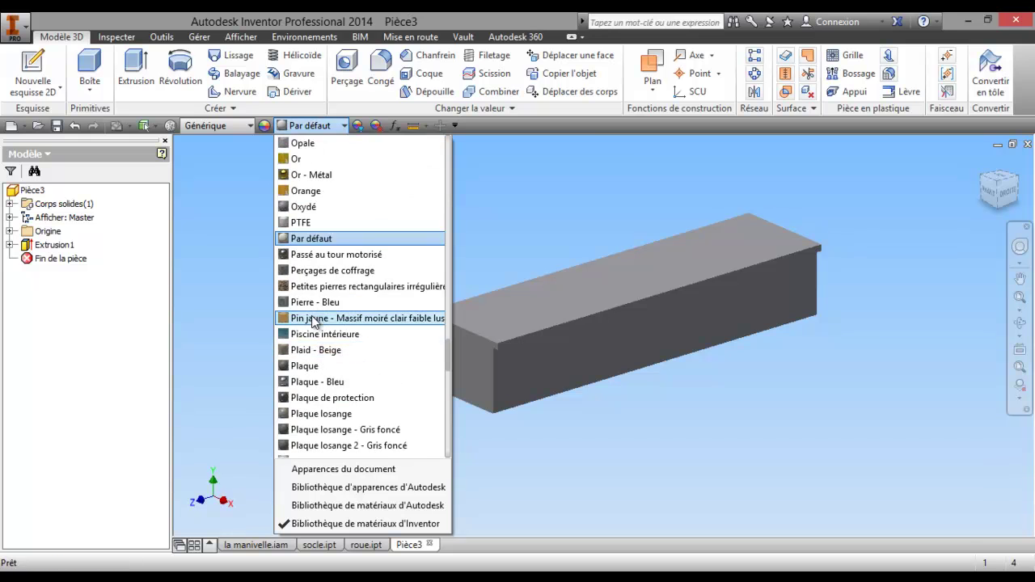
scroll(327, 320, up, 3)
scroll(312, 340, up, 1)
scroll(312, 338, up, 5)
scroll(304, 324, up, 4)
click(316, 275)
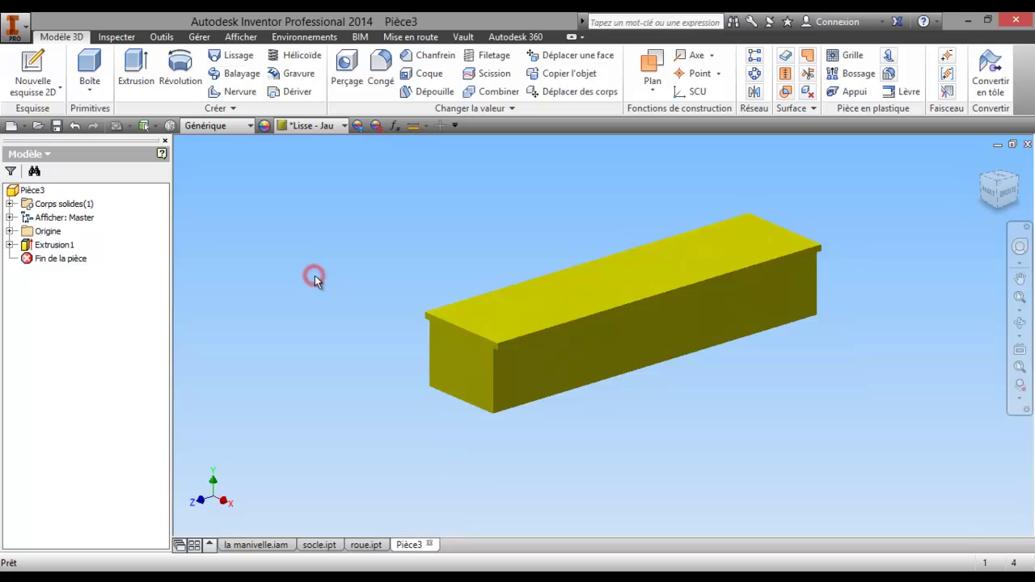
mouse_move(255, 545)
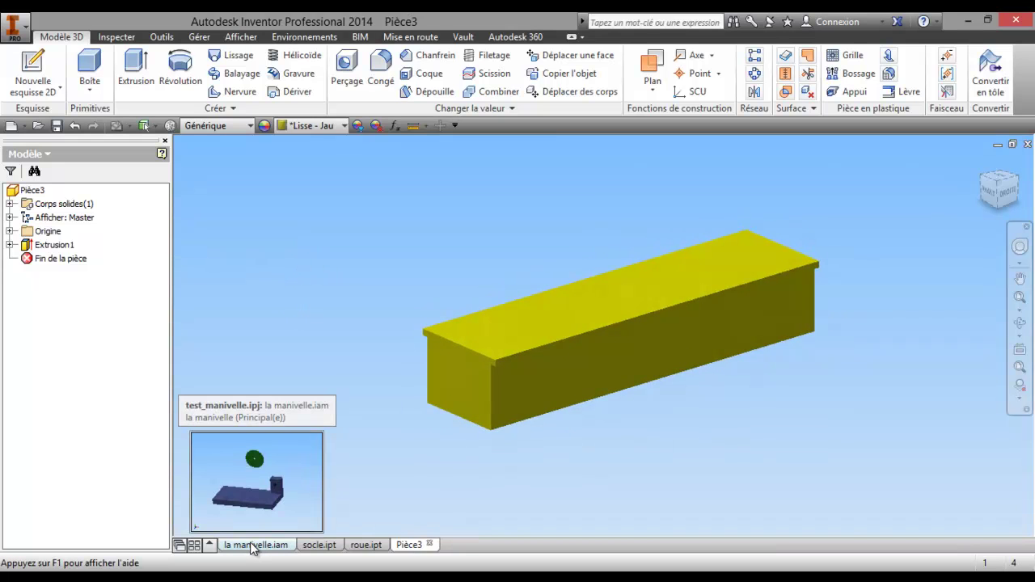
- Check the assembly's Placer dialog, then return to the new rail part
click(251, 547)
scroll(375, 344, up, 2)
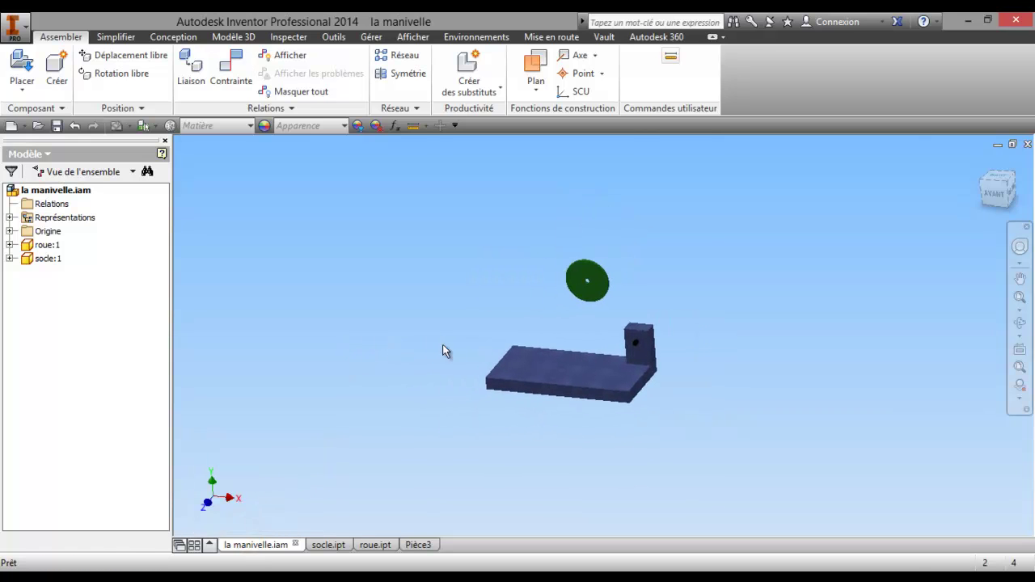
click(22, 71)
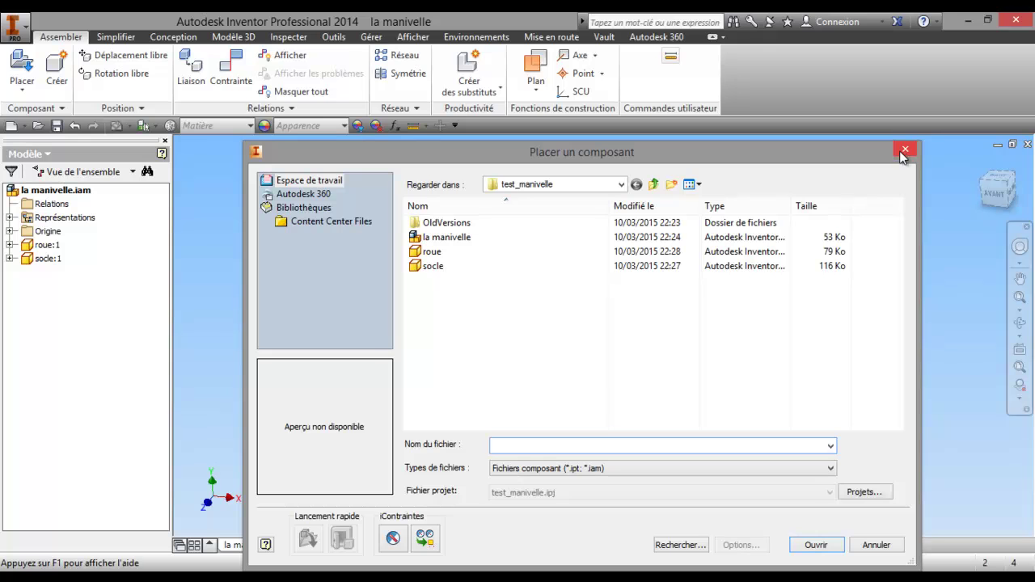
click(868, 545)
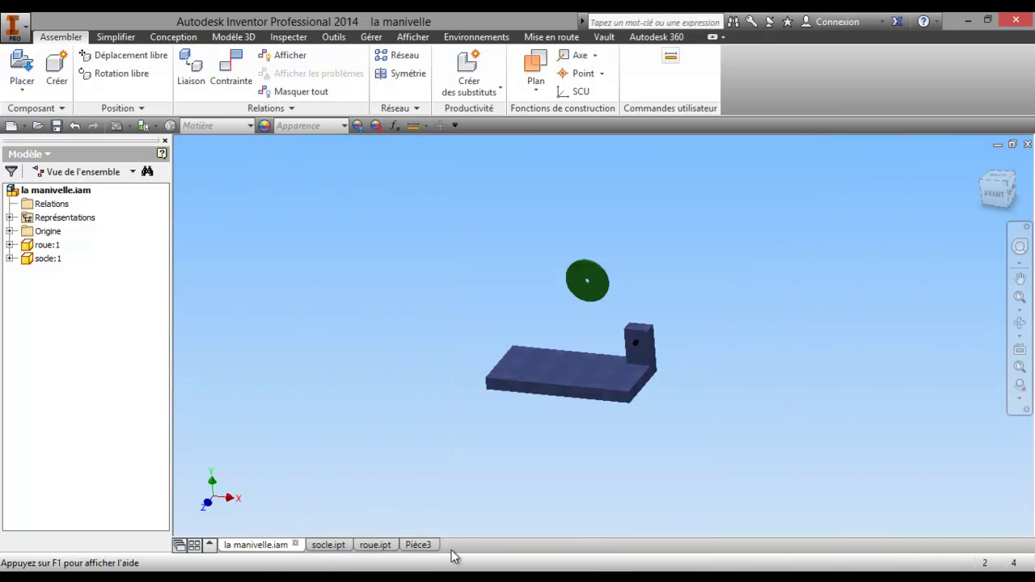
click(424, 545)
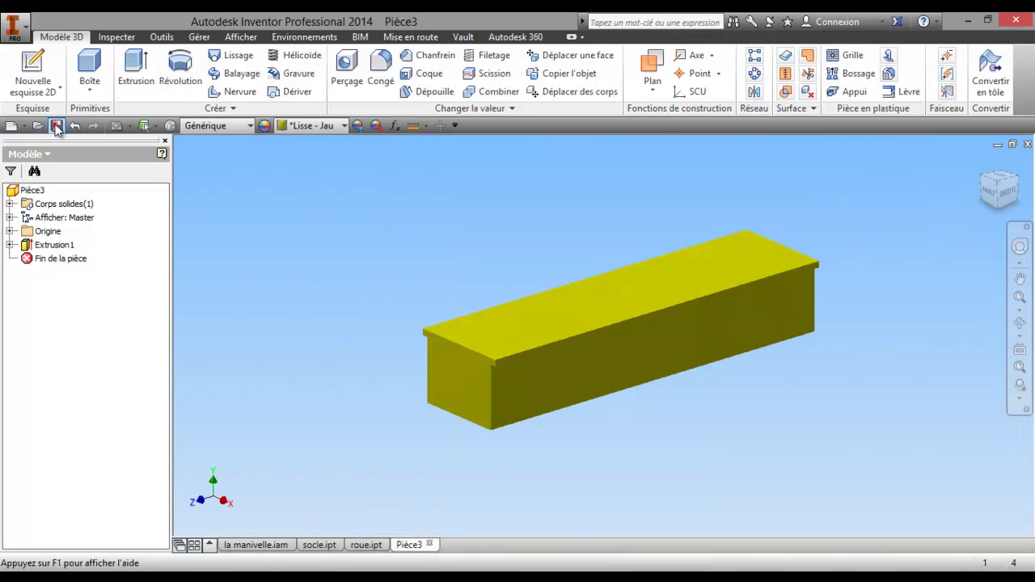
- Save the rail part as rail fixe and return to la manivelle.iam
click(56, 126)
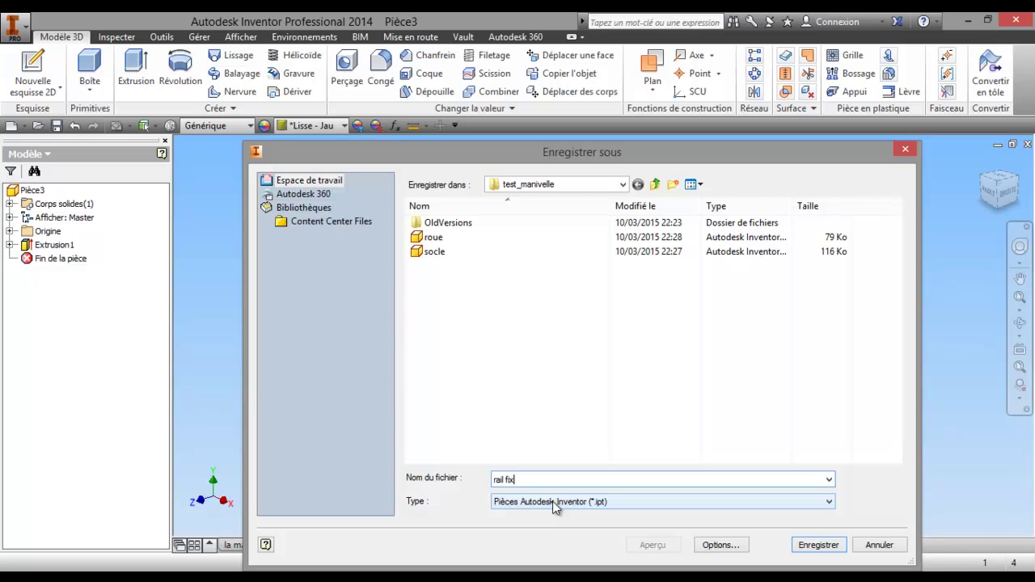
text(rail fixe)
click(817, 545)
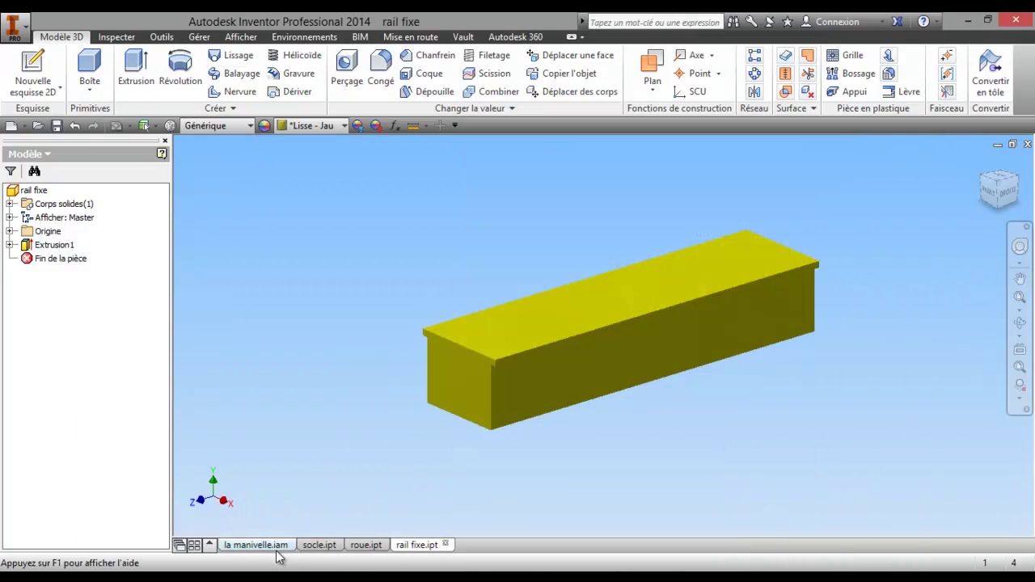
click(256, 546)
- Place a single rail fixe component into the assembly
key(F2)
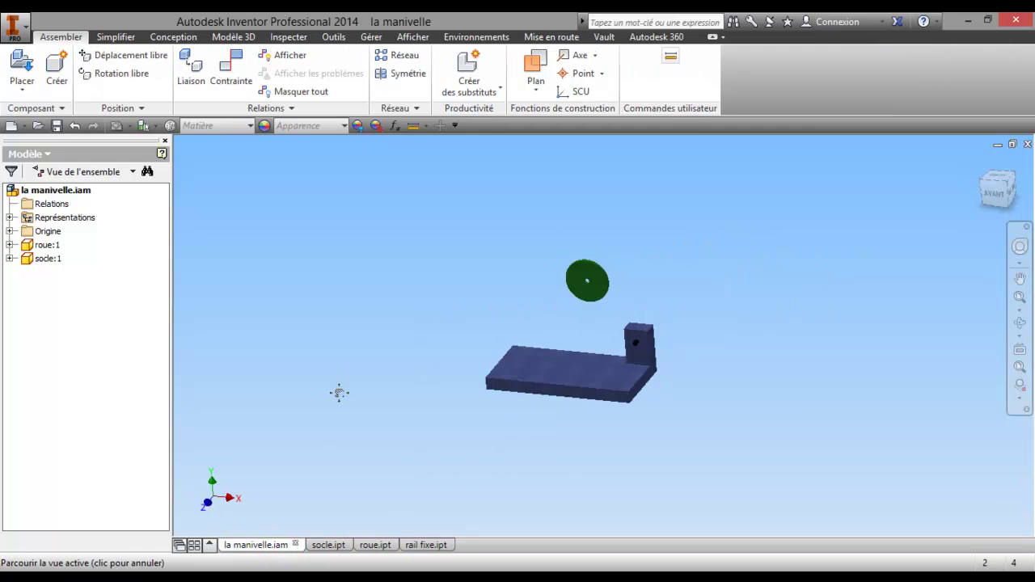
key(Escape)
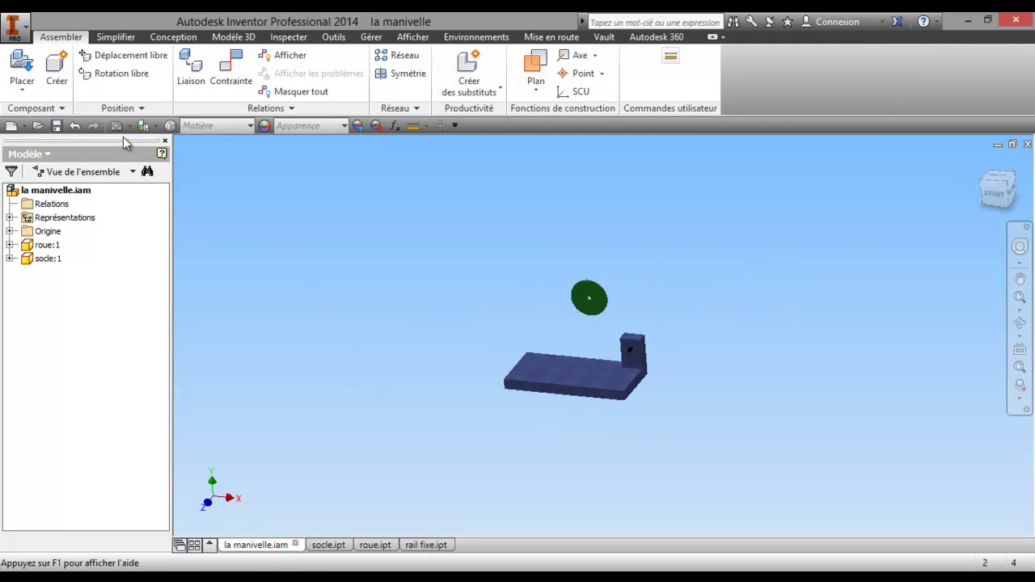
click(22, 67)
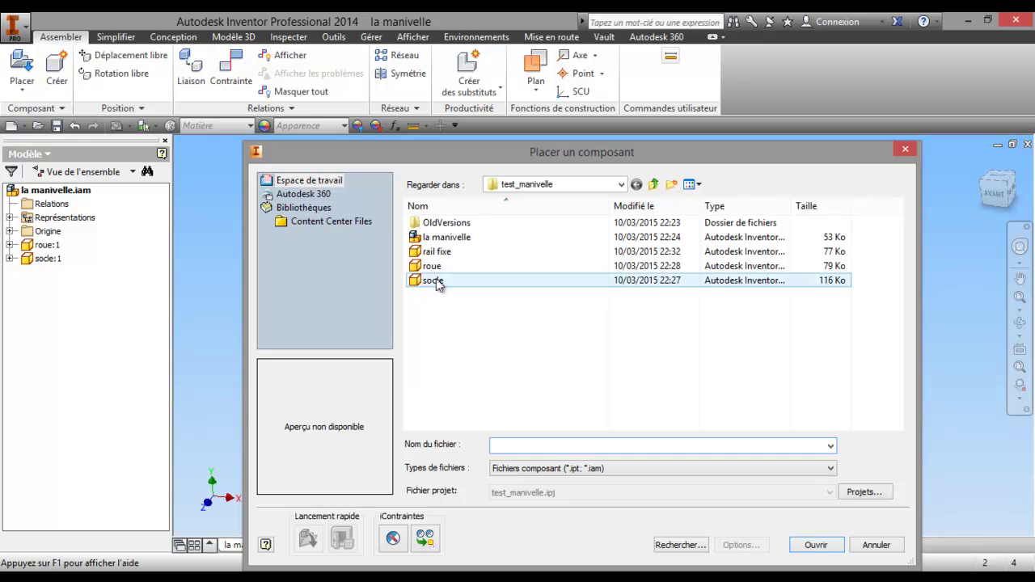
double_click(441, 252)
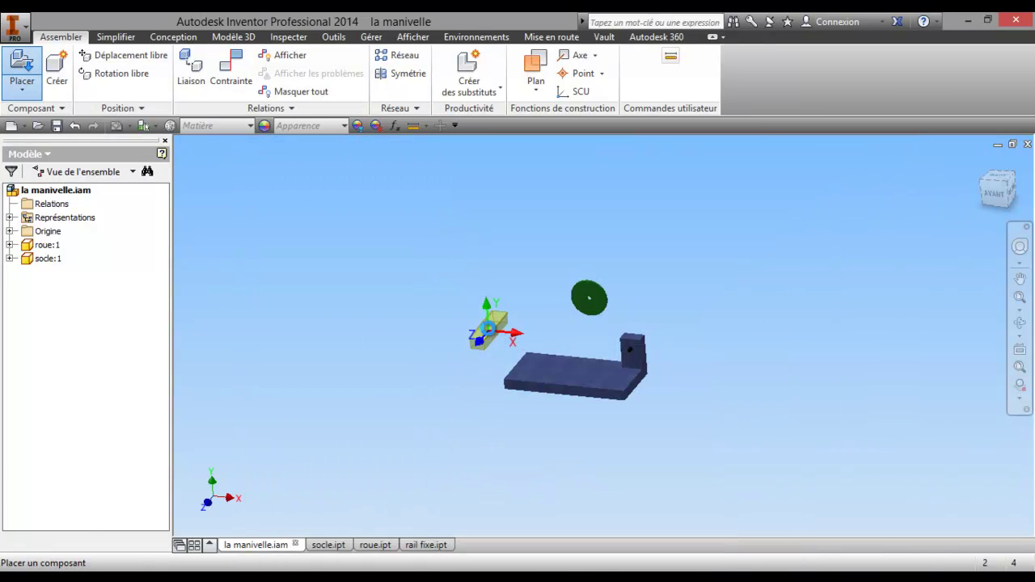
click(486, 345)
scroll(485, 340, down, 2)
scroll(485, 340, down, 3)
right_click(478, 347)
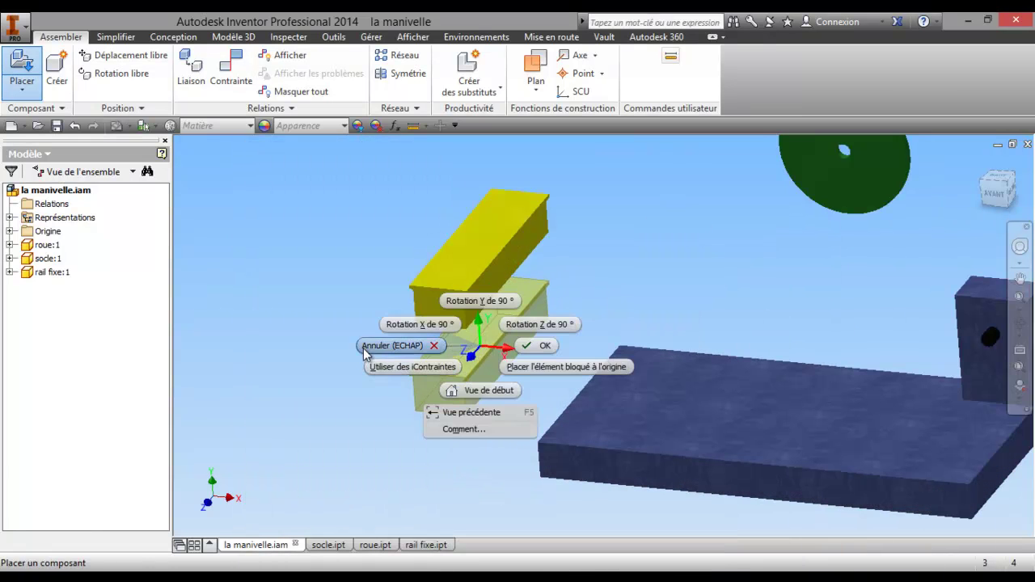
click(393, 345)
shift+middle_drag(444, 320, 432, 343)
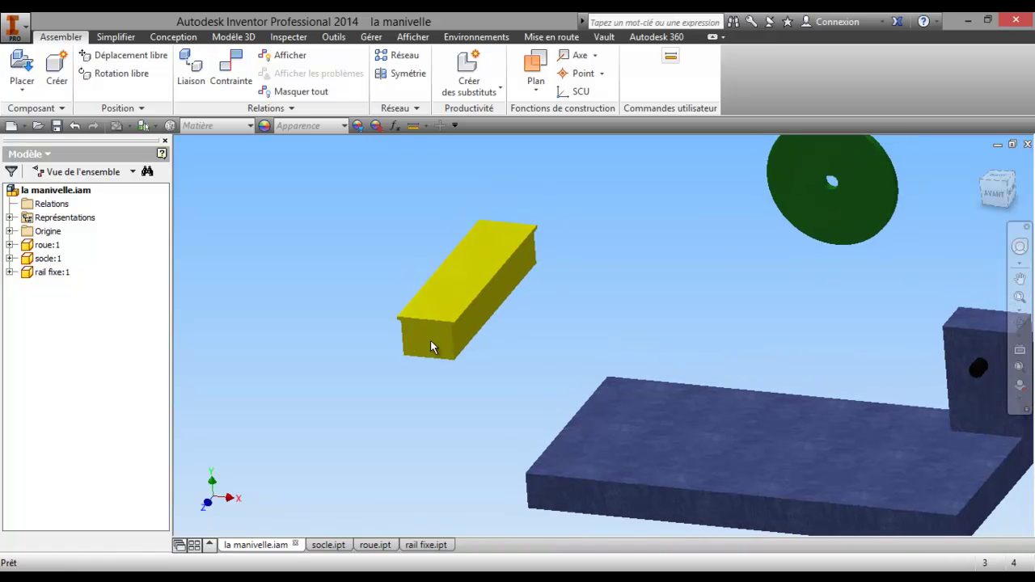
key(F4)
drag(542, 402, 599, 294)
right_click(599, 294)
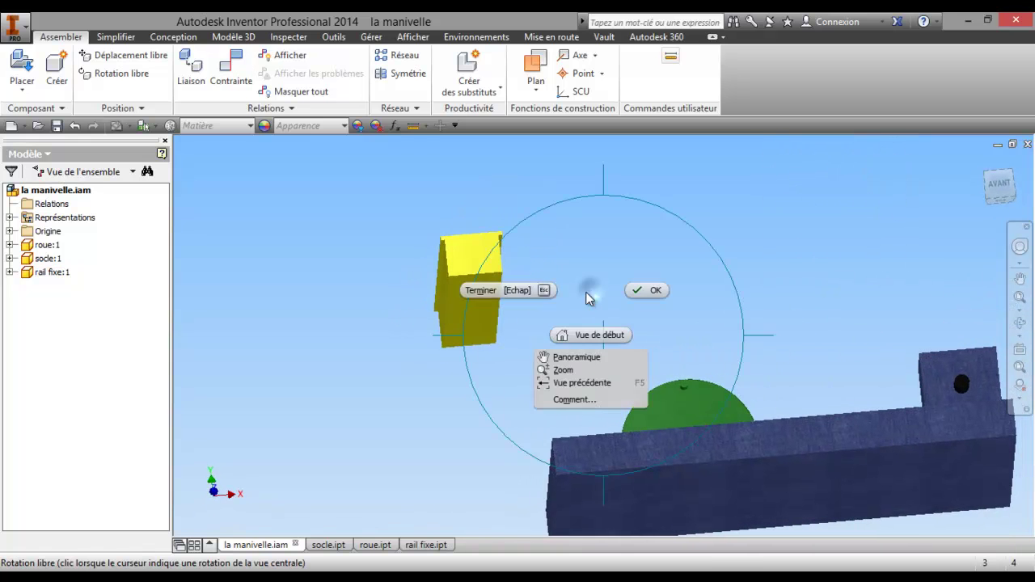
click(512, 289)
- Mate the rail's underside to the base's top face with 0 offset
click(229, 84)
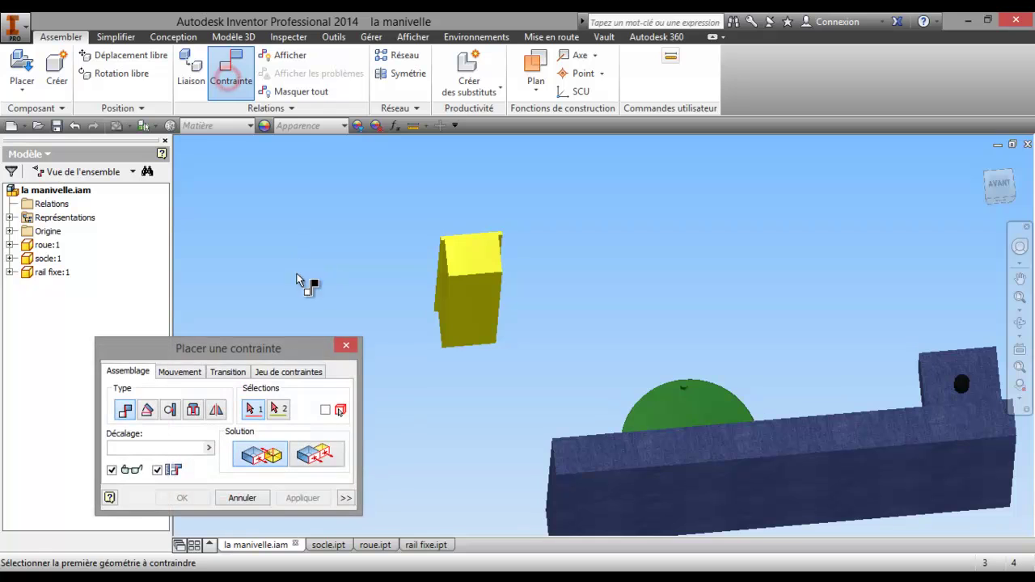
click(481, 309)
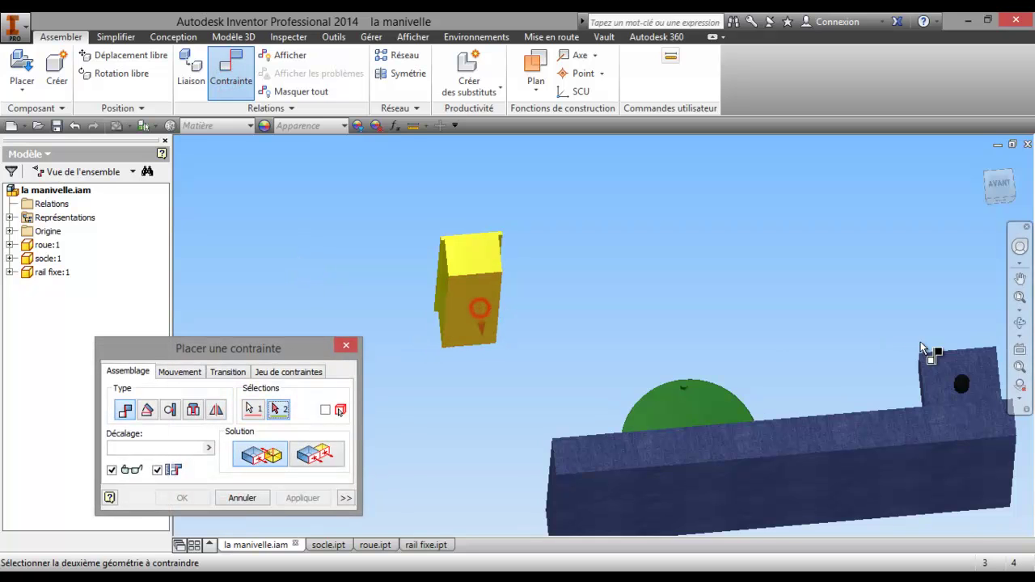
click(1016, 325)
mouse_move(688, 330)
mouse_down()
mouse_move(670, 370)
mouse_move(670, 323)
mouse_up()
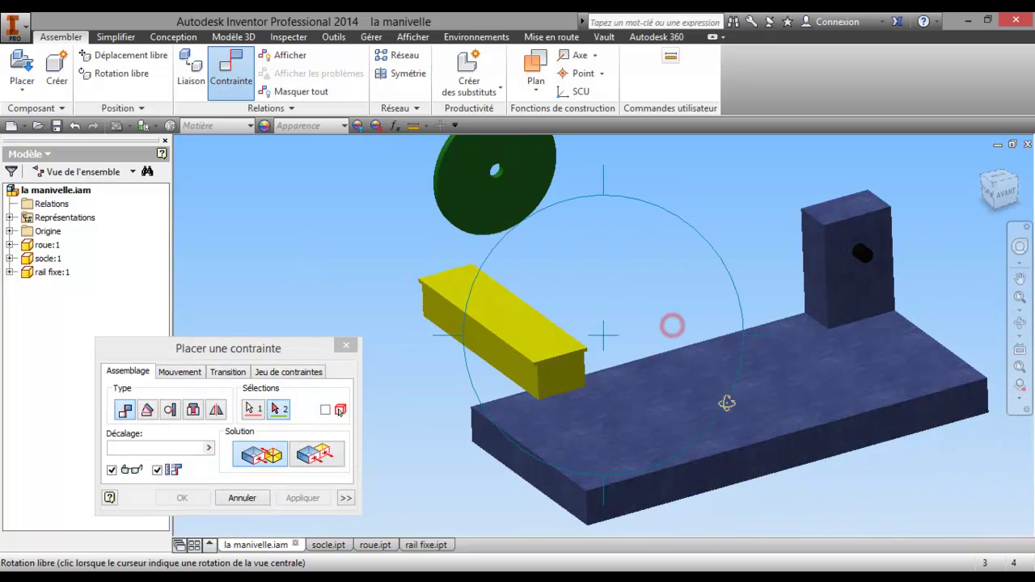
right_click(634, 390)
click(558, 390)
click(578, 457)
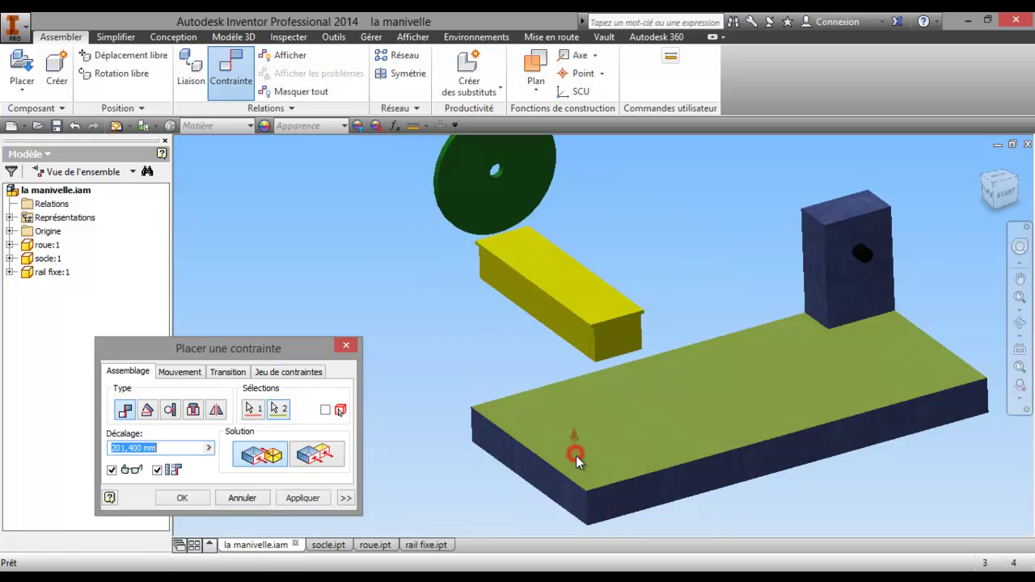
click(161, 453)
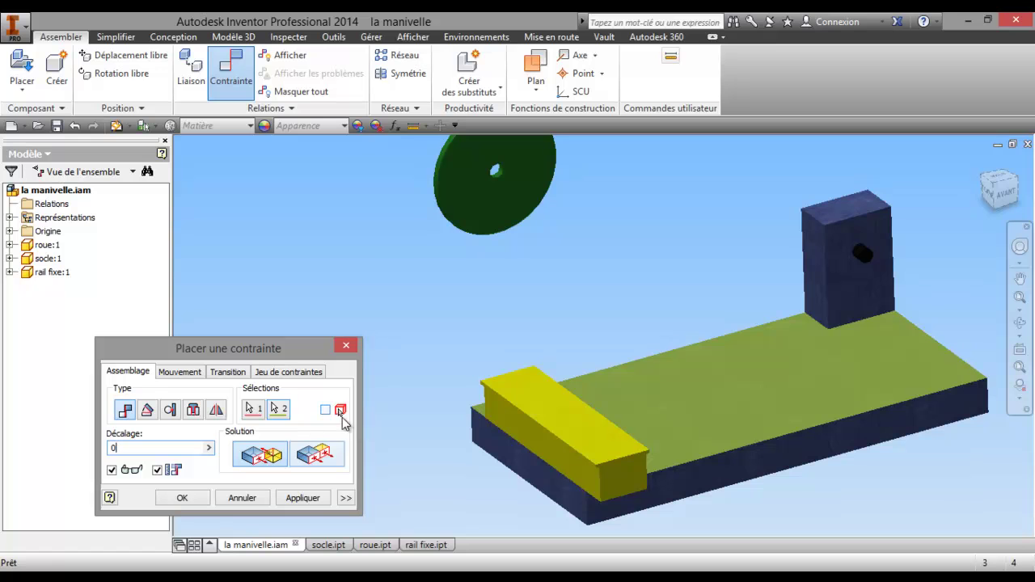
click(190, 502)
- Make the rail's end face flush with the base's side face
click(228, 75)
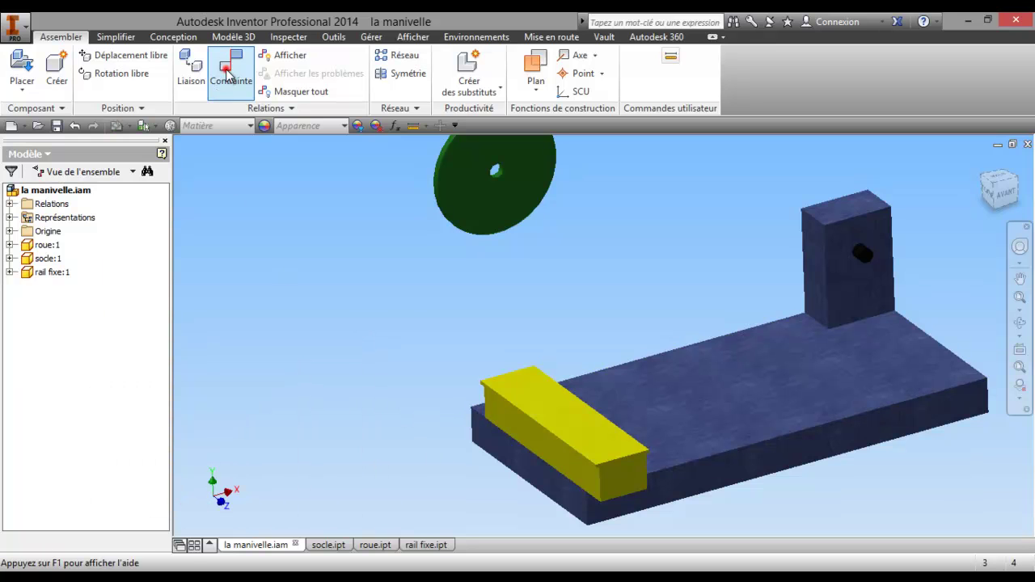
click(326, 458)
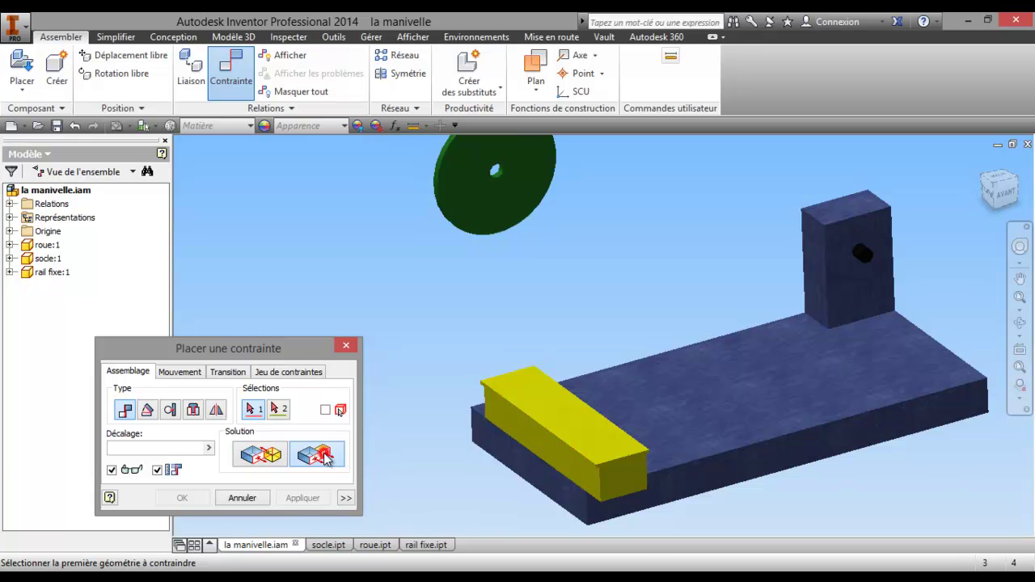
click(635, 479)
click(555, 489)
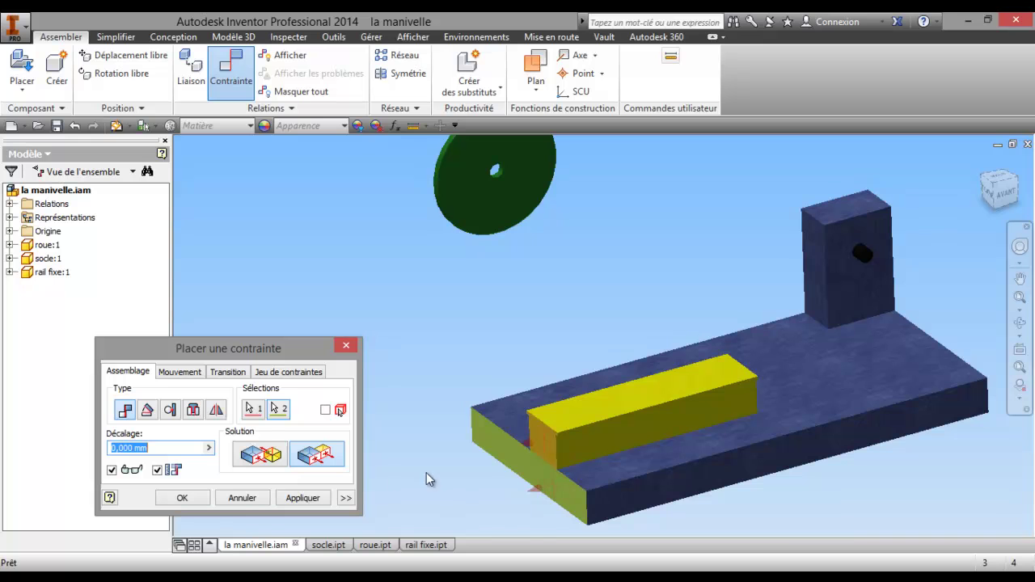
click(182, 498)
drag(550, 423, 539, 419)
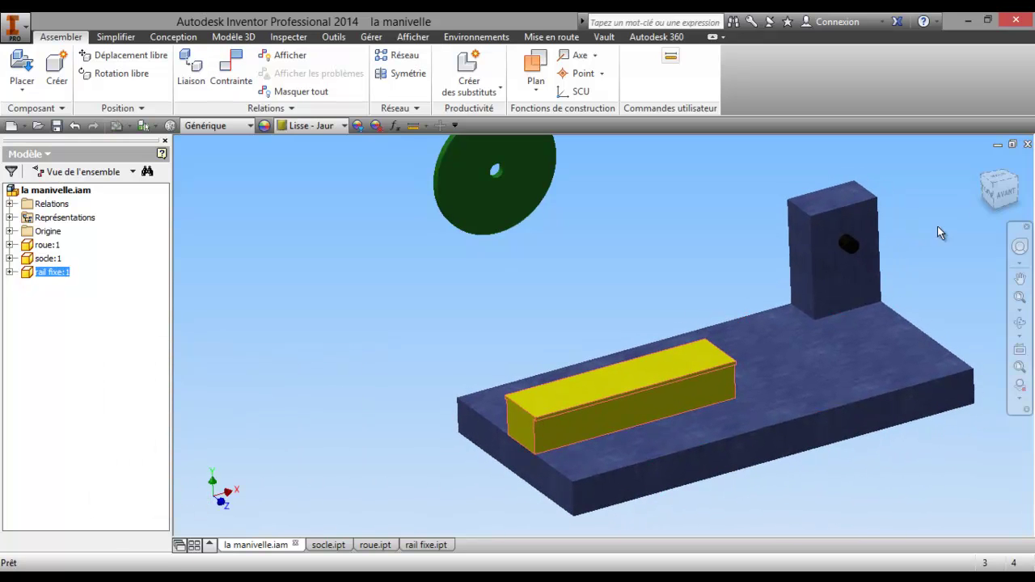
- Lock socle:1 with Bloqué, then drag the rail and disc to test their motion
right_click(43, 262)
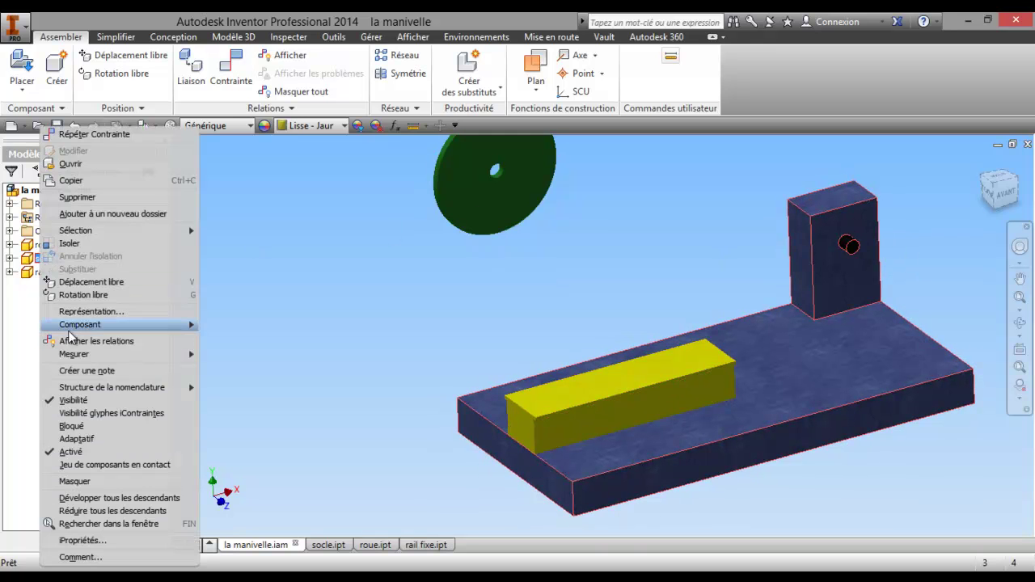
click(87, 426)
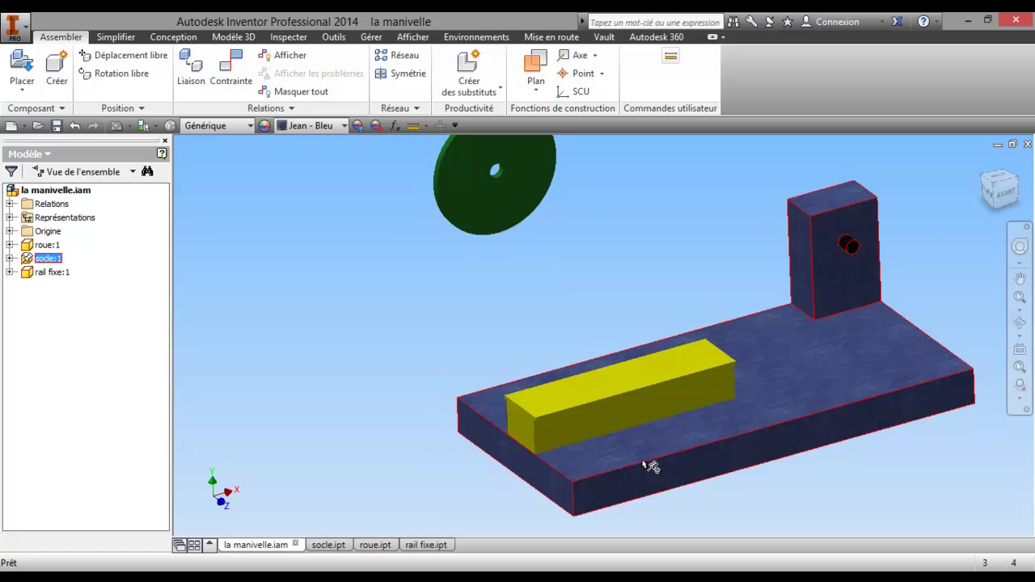
mouse_move(652, 393)
mouse_down()
mouse_move(612, 396)
mouse_move(626, 433)
mouse_up()
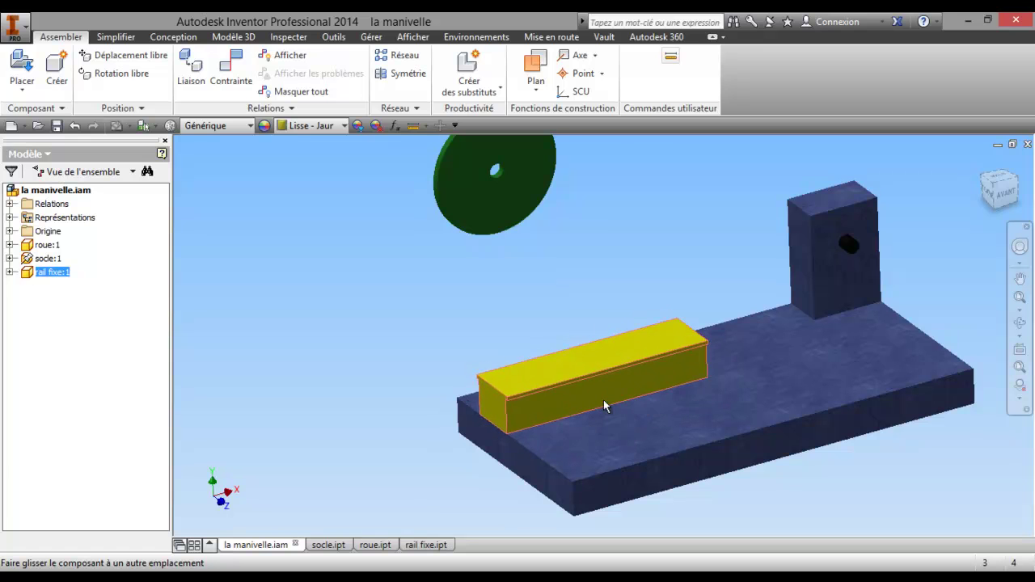
drag(626, 433, 605, 440)
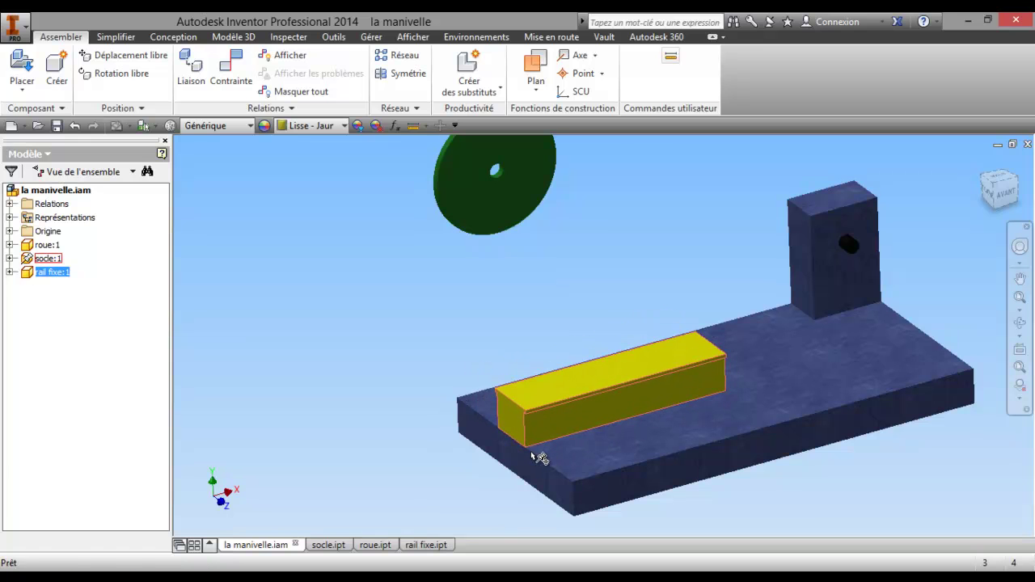
drag(500, 193, 466, 279)
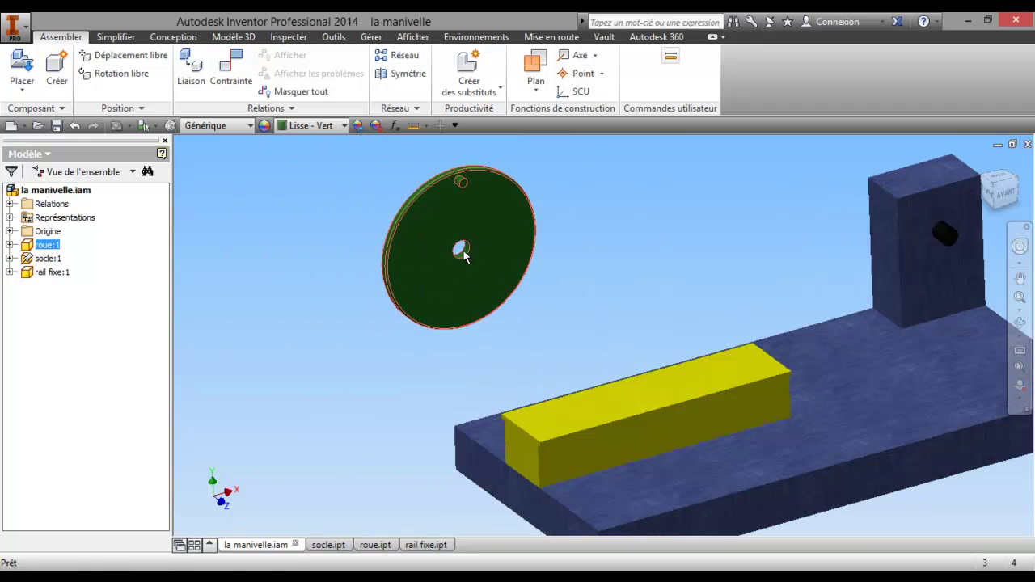
key(F4)
mouse_move(514, 321)
mouse_down()
mouse_move(549, 315)
mouse_move(558, 374)
mouse_move(526, 312)
mouse_up()
scroll(527, 313, up, 5)
right_click(540, 311)
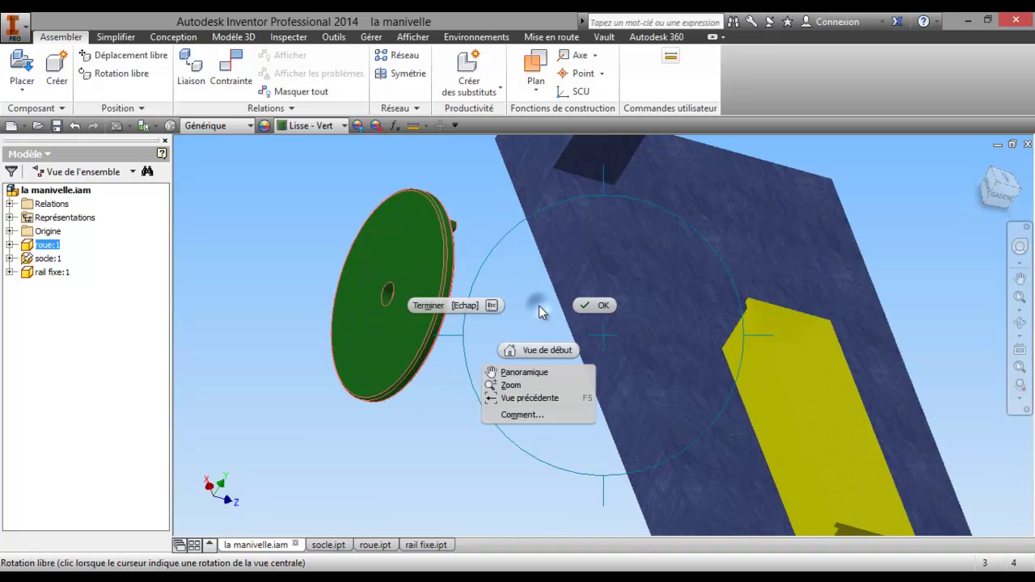
click(432, 305)
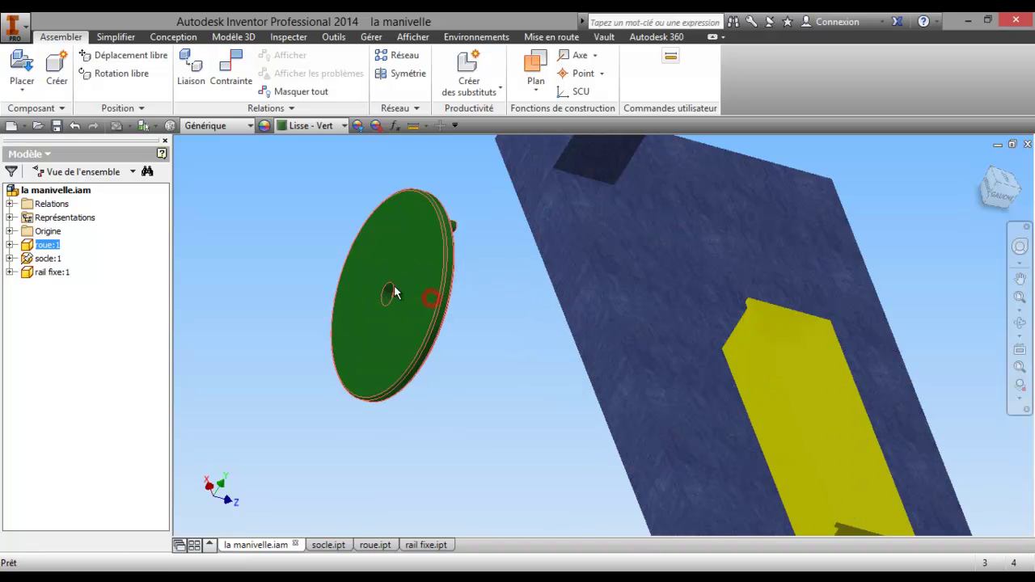
- Add an Insertion constraint mounting the green disc's centre hole edge into the base upright's hole
click(247, 65)
click(194, 410)
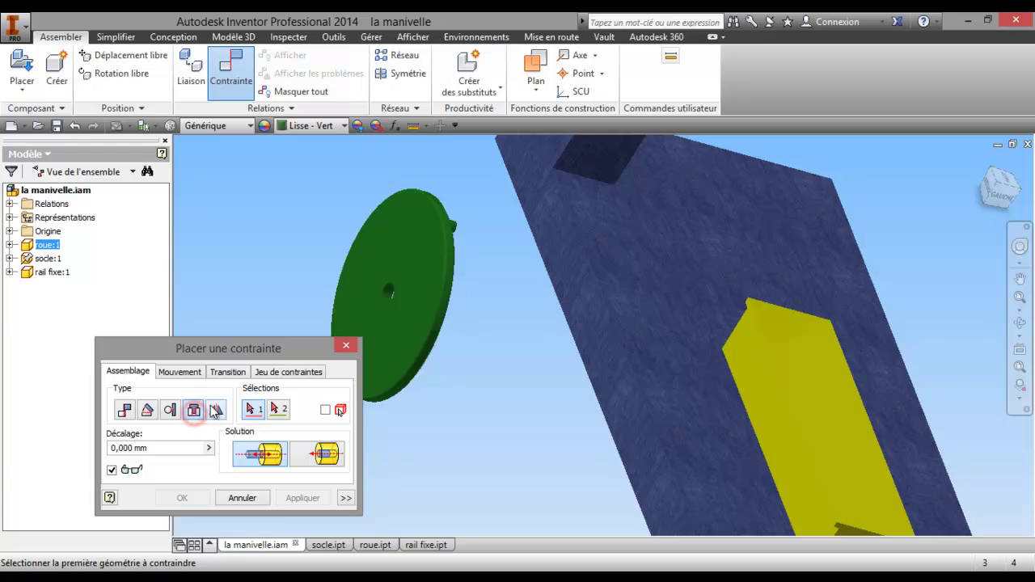
click(391, 301)
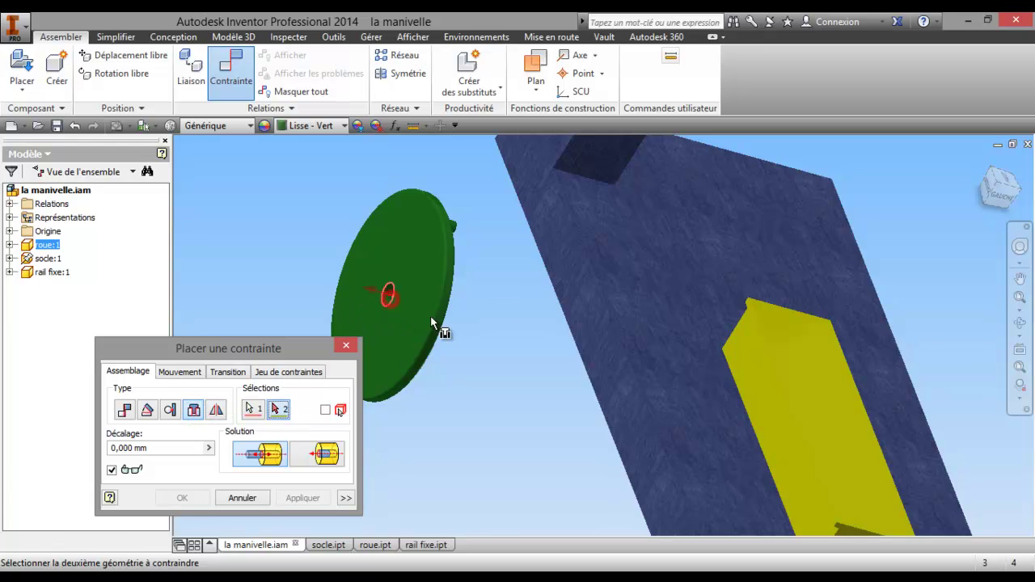
click(1019, 332)
mouse_move(693, 342)
mouse_down()
mouse_move(568, 339)
mouse_move(480, 309)
mouse_move(571, 307)
mouse_move(397, 358)
mouse_move(557, 305)
mouse_move(701, 299)
mouse_move(728, 314)
mouse_up()
right_click(615, 317)
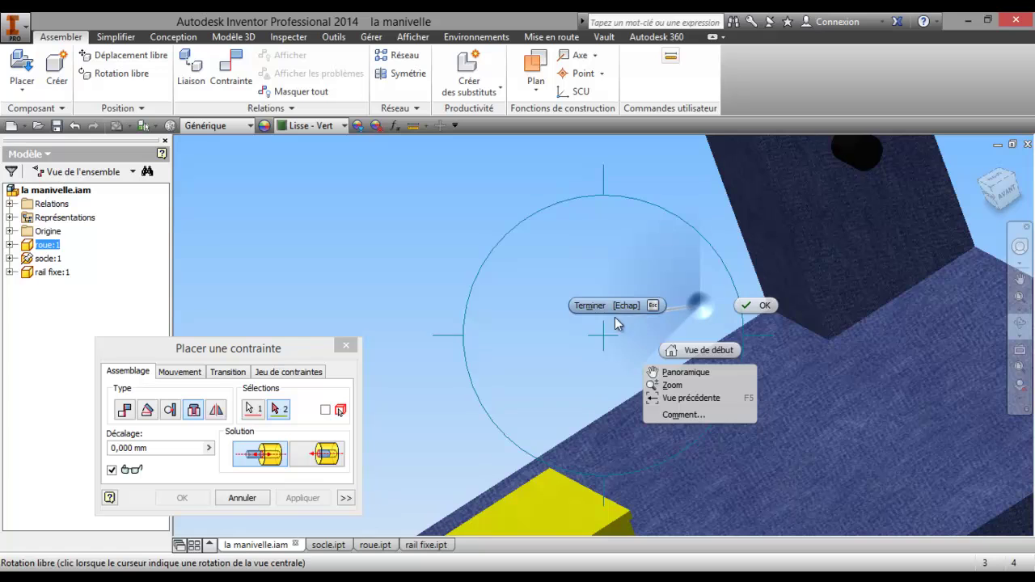
click(610, 299)
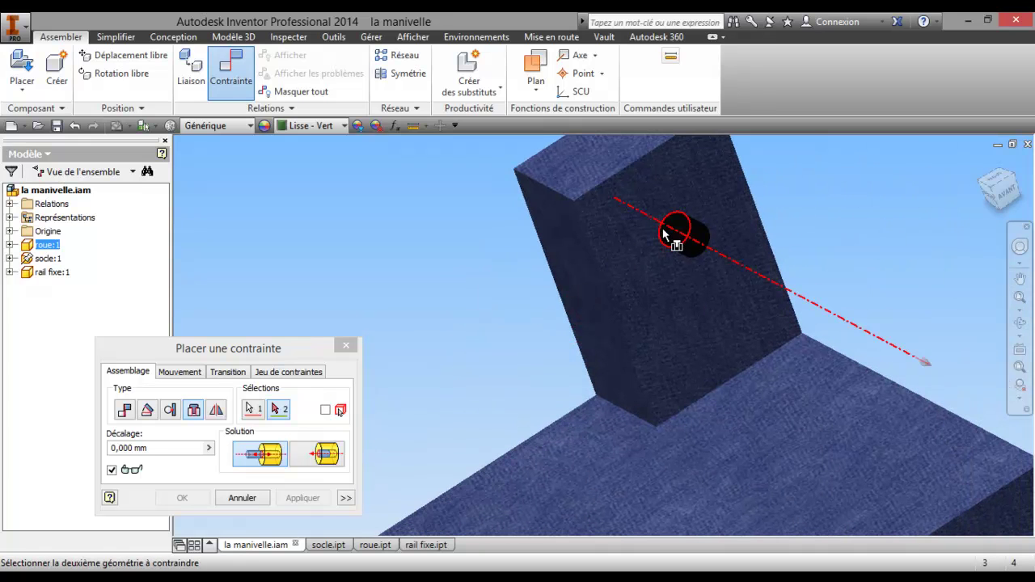
click(663, 234)
scroll(536, 295, down, 3)
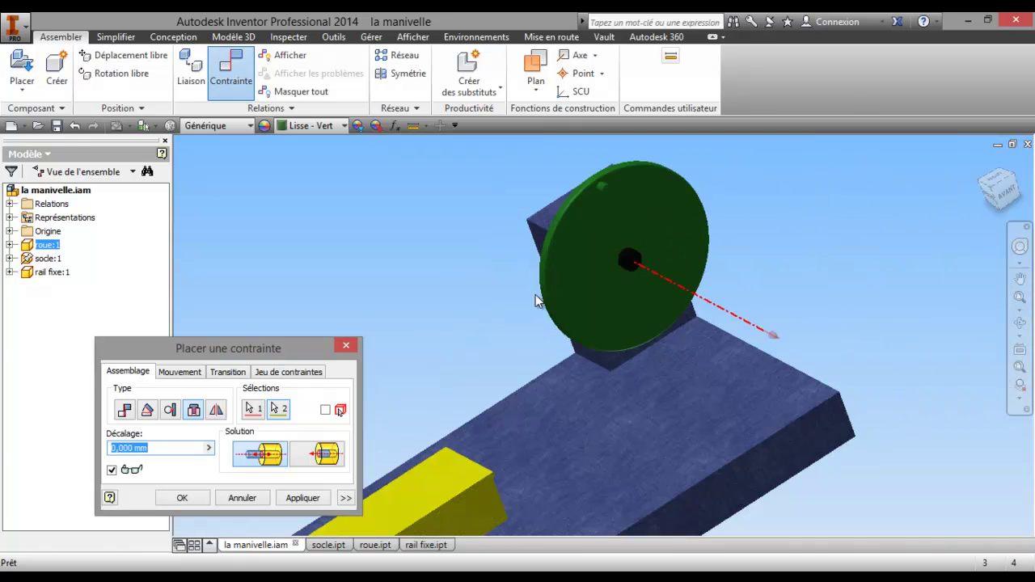
middle_drag(510, 304, 563, 284)
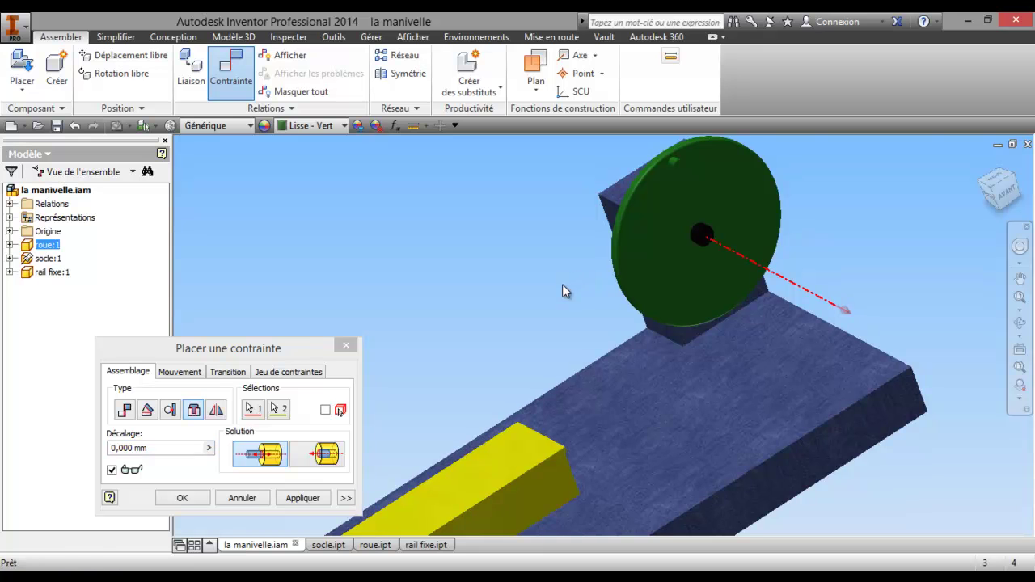
scroll(562, 284, down, 2)
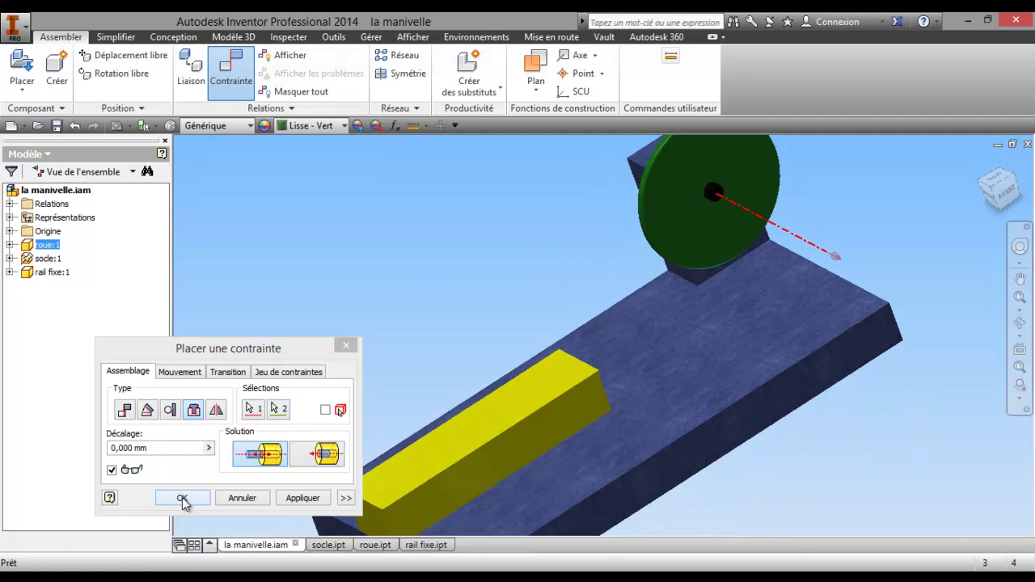
click(183, 499)
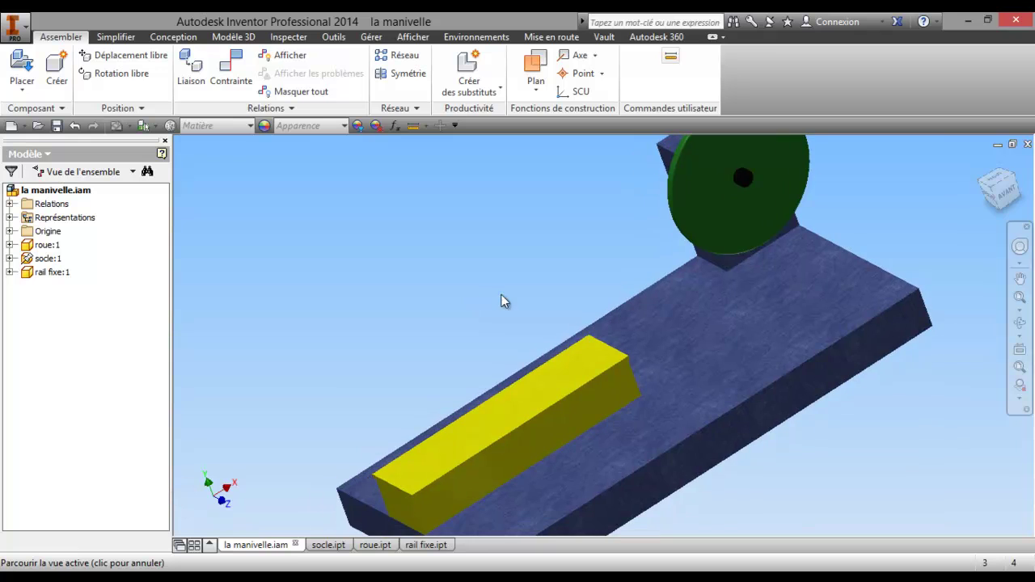
- Slide the yellow rail fixe along the base toward the upright, beneath the green disc
mouse_move(536, 275)
shift+middle_down()
mouse_move(553, 255)
mouse_move(623, 238)
shift+middle_up()
right_click(615, 243)
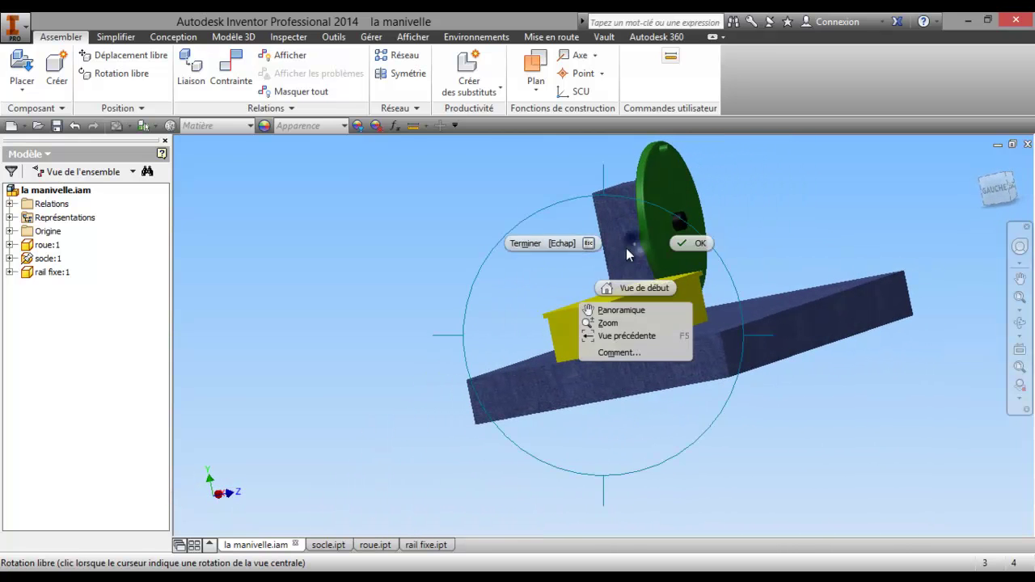
click(540, 244)
drag(568, 356, 566, 354)
key(Return)
mouse_move(572, 338)
shift+middle_down()
mouse_move(637, 324)
mouse_move(653, 215)
mouse_move(608, 365)
shift+middle_up()
right_click(607, 366)
click(488, 366)
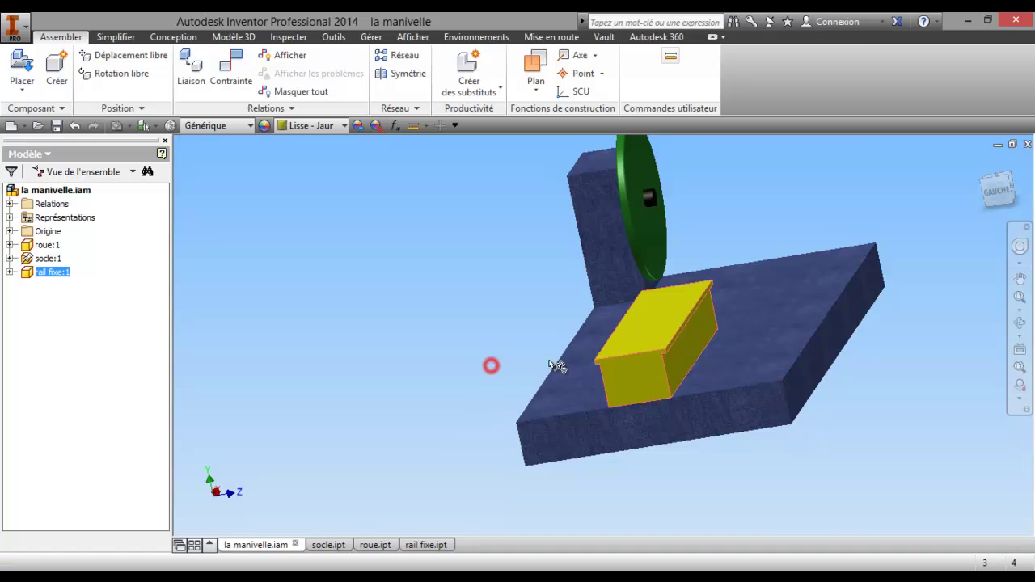
shift+middle_drag(490, 365, 498, 349)
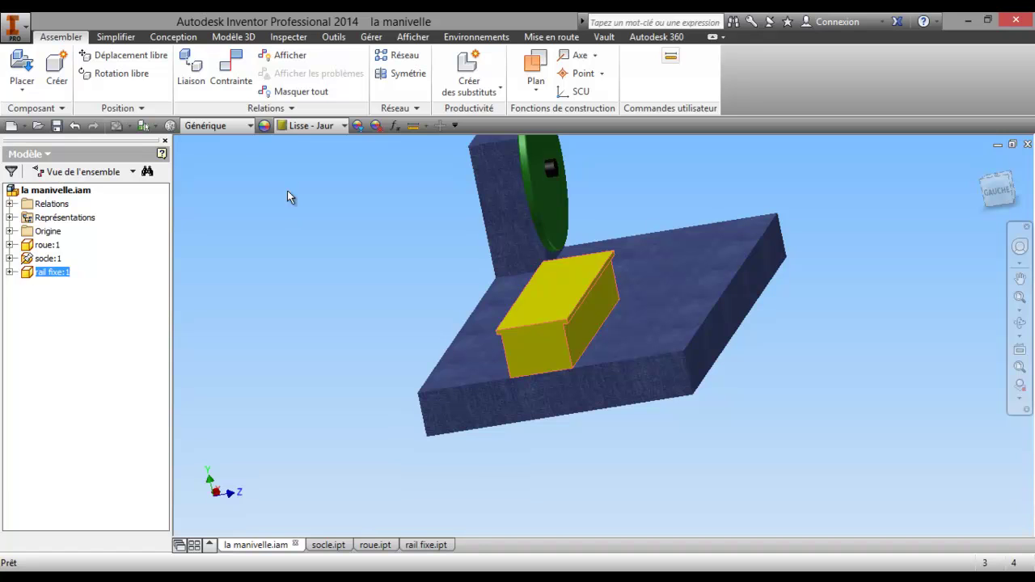
- Create the in-place part 'rail coulissant' on the yellow rail's face and start a 2D sketch
click(61, 84)
text(rail coulissant)
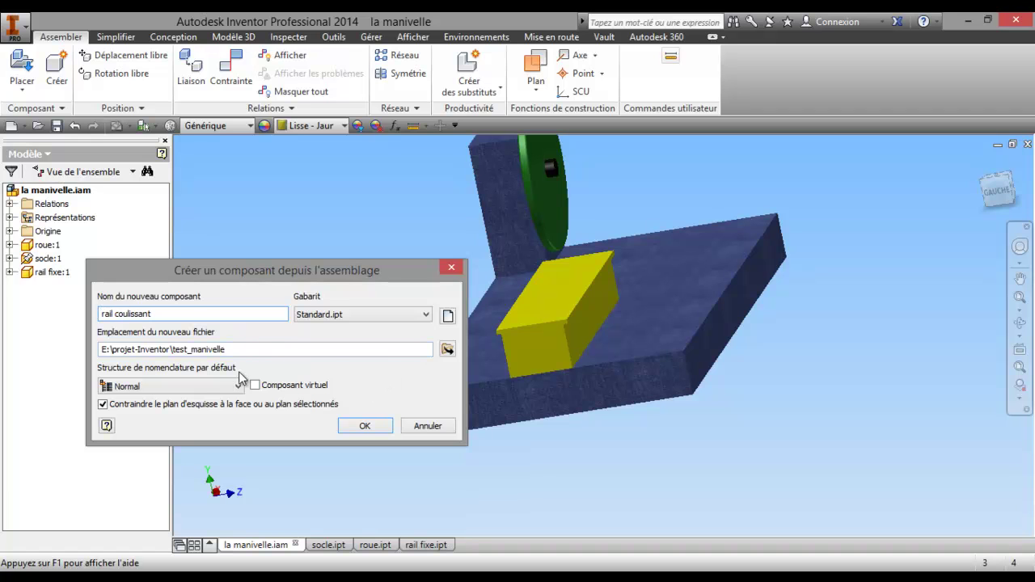
click(361, 426)
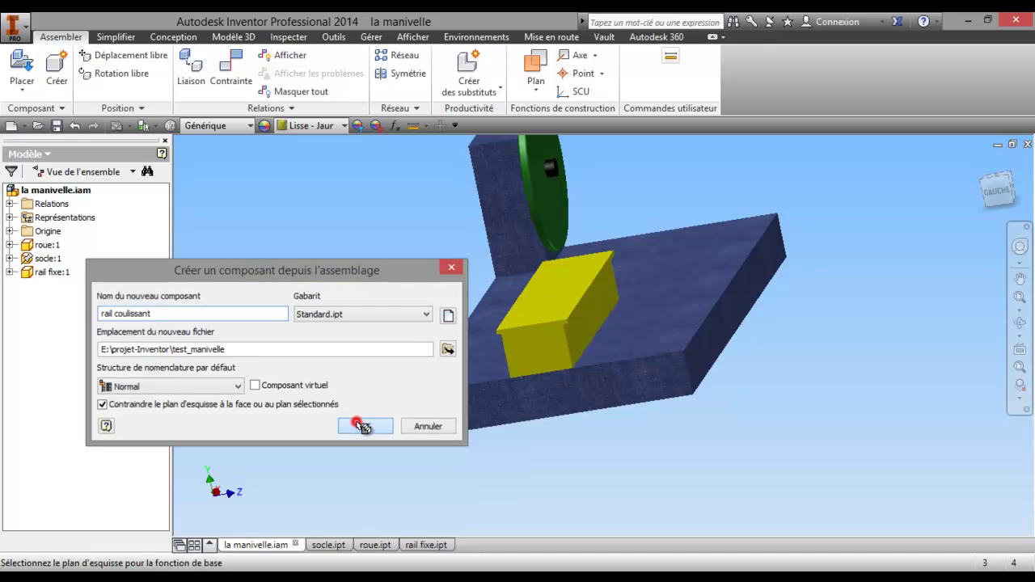
click(530, 356)
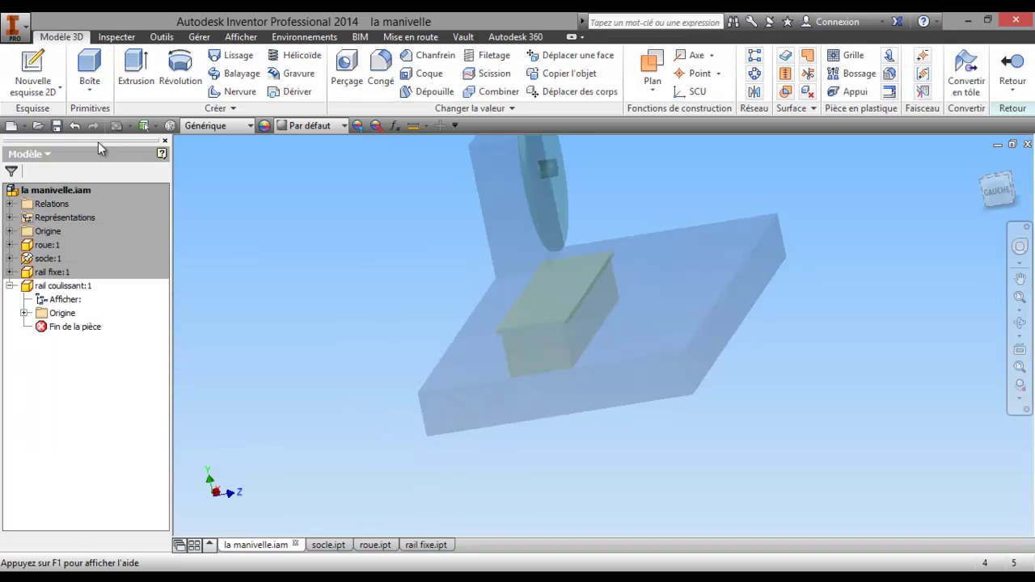
click(33, 69)
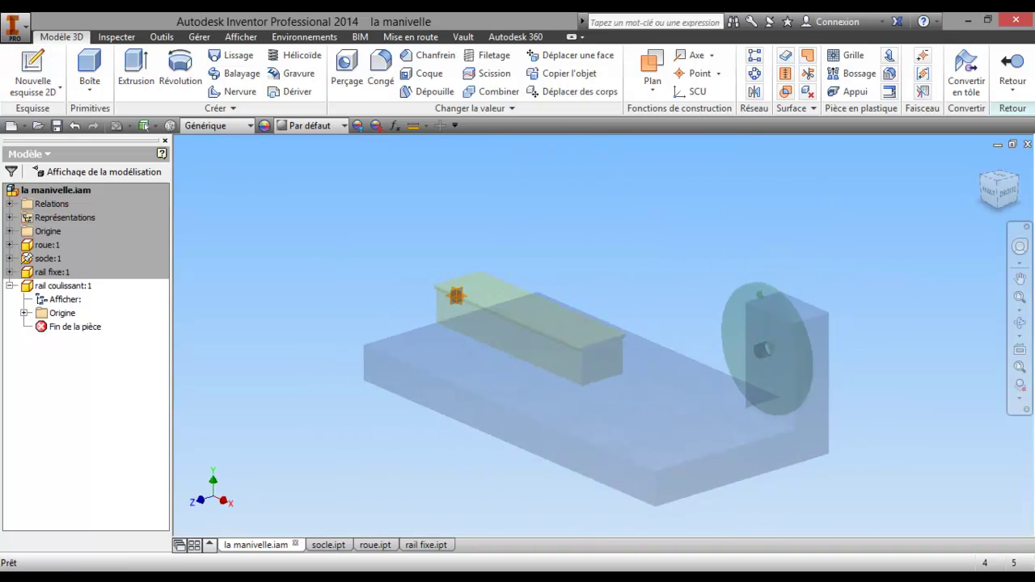
click(985, 192)
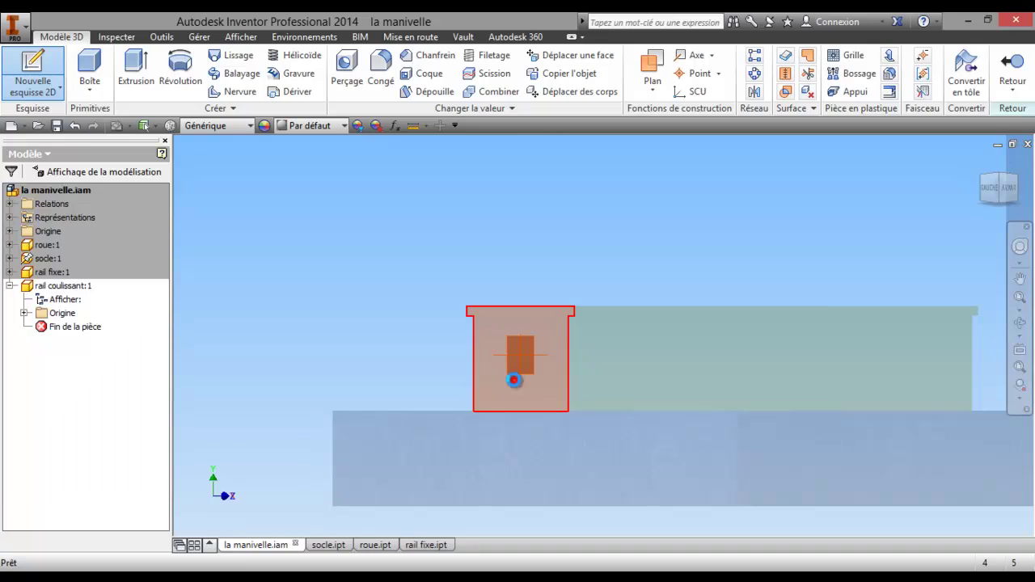
- Project the yellow rail's end profile into the sketch and offset it outward
click(515, 379)
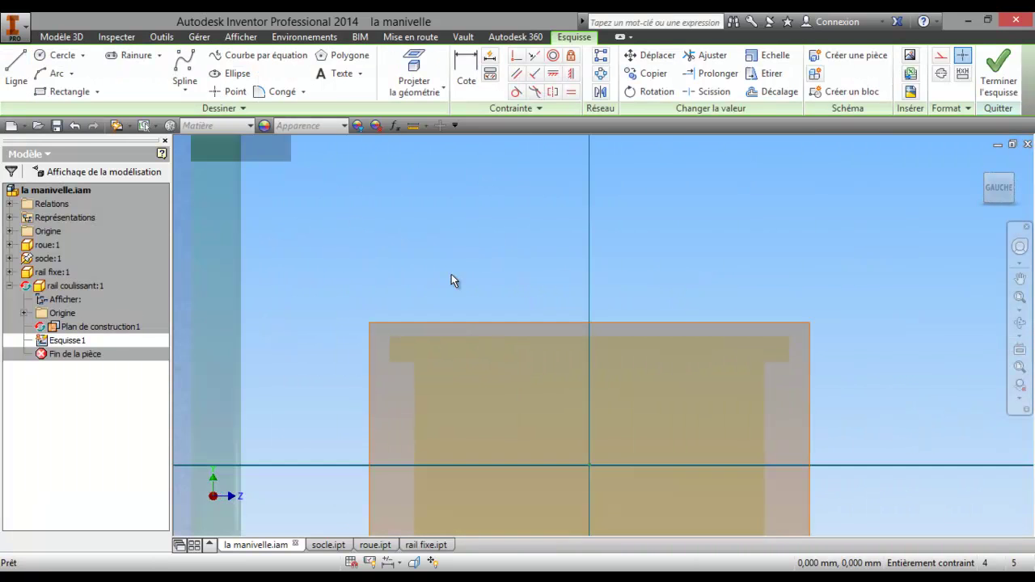
click(439, 71)
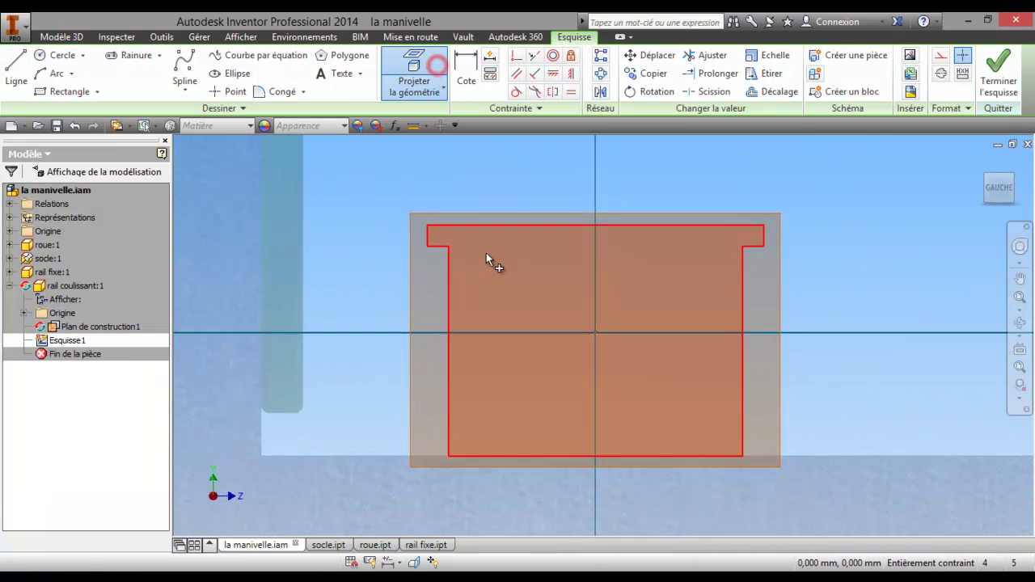
click(501, 273)
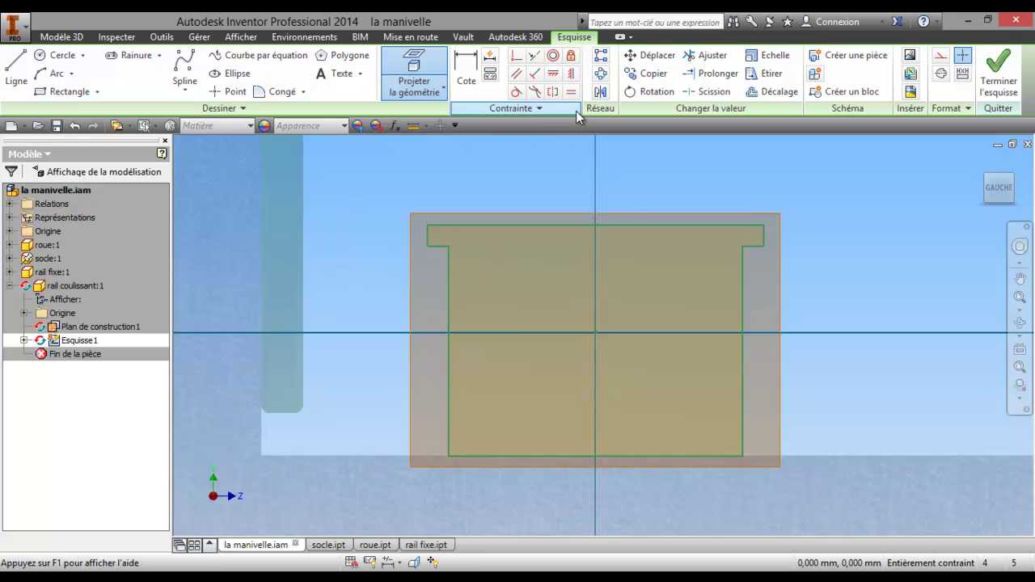
click(772, 92)
click(606, 222)
click(623, 189)
- Dimension the gap between the profile's top edge and the offset line as 10 mm
key(d)
click(617, 226)
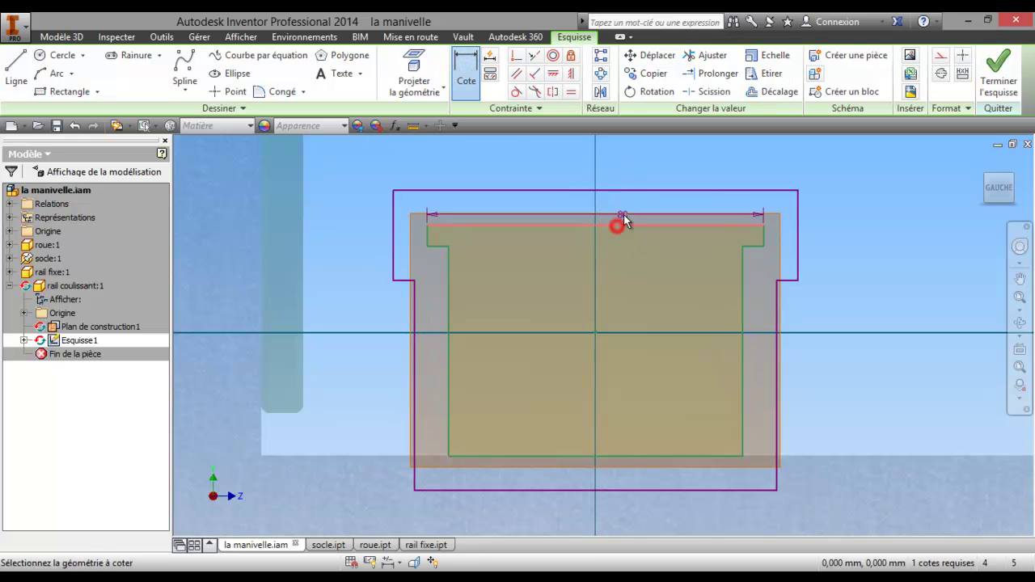
click(639, 189)
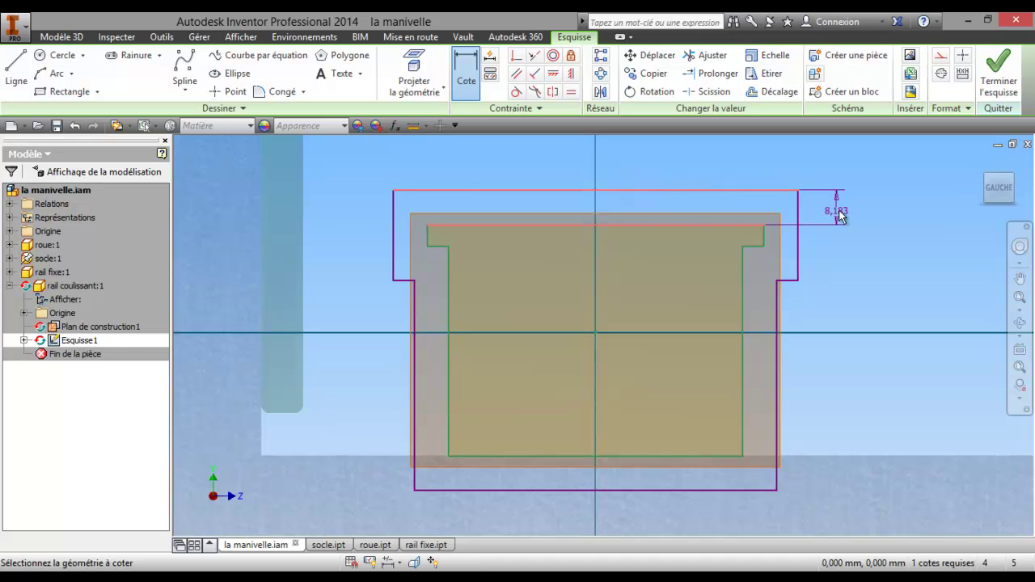
click(839, 214)
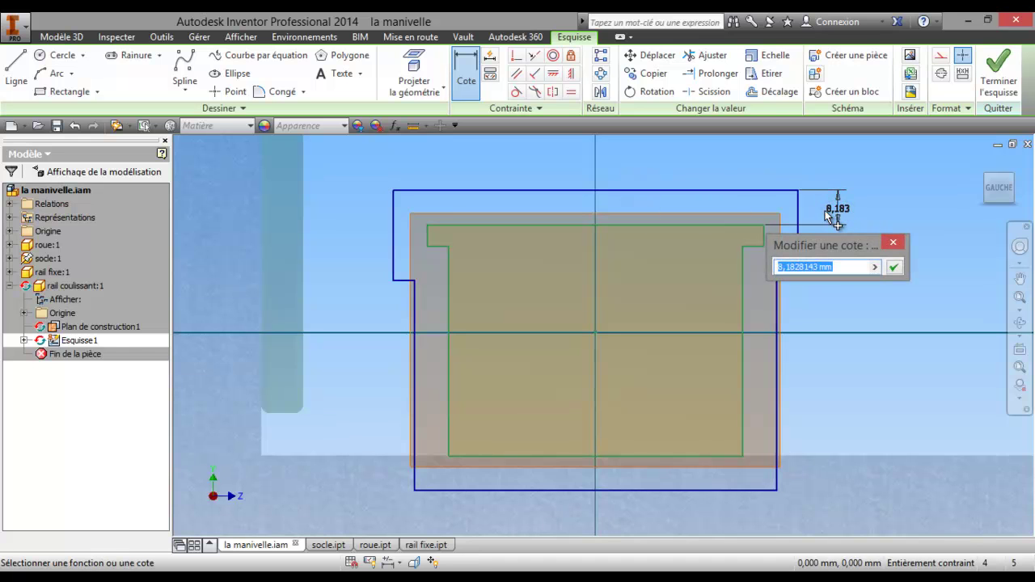
key(Return)
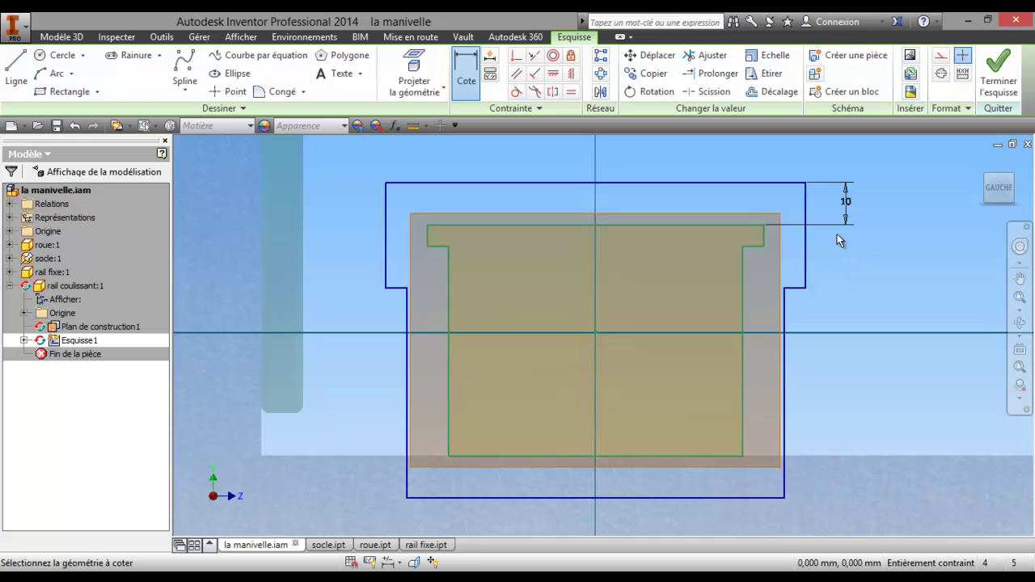
- Draw a line across the profile's bottom corners and split the outline's left edge
click(16, 69)
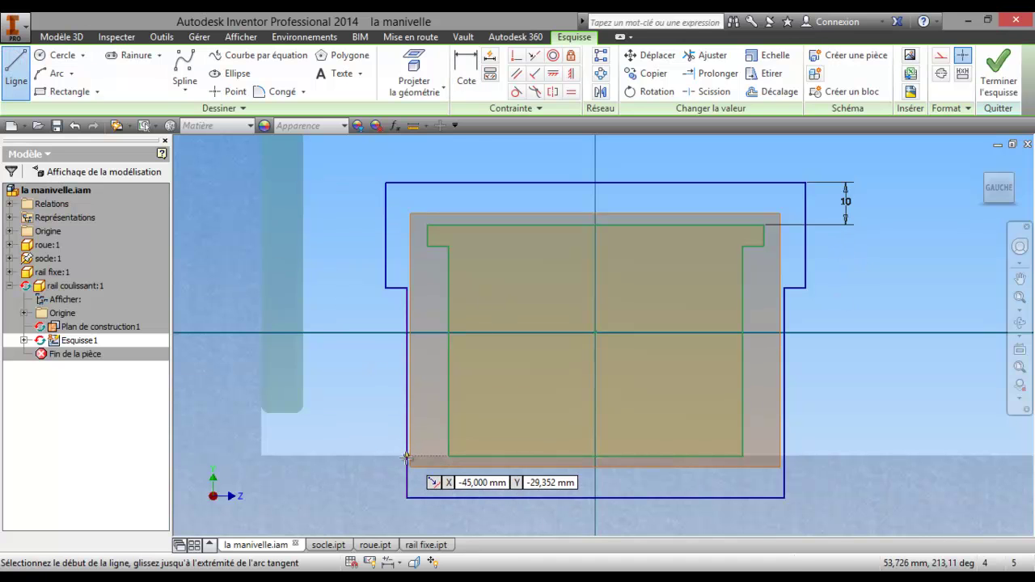
click(406, 458)
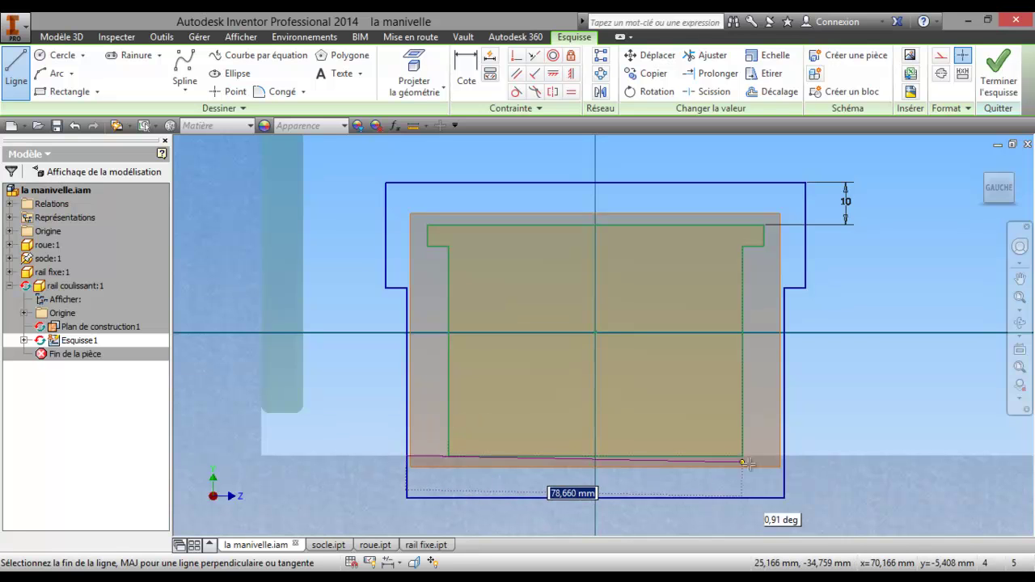
click(786, 457)
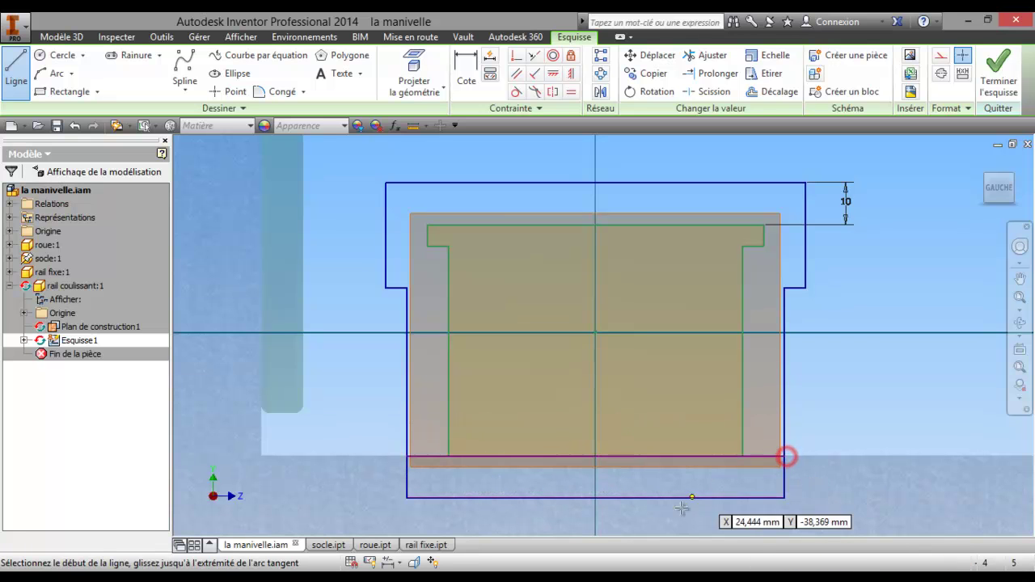
click(785, 455)
click(704, 92)
click(408, 485)
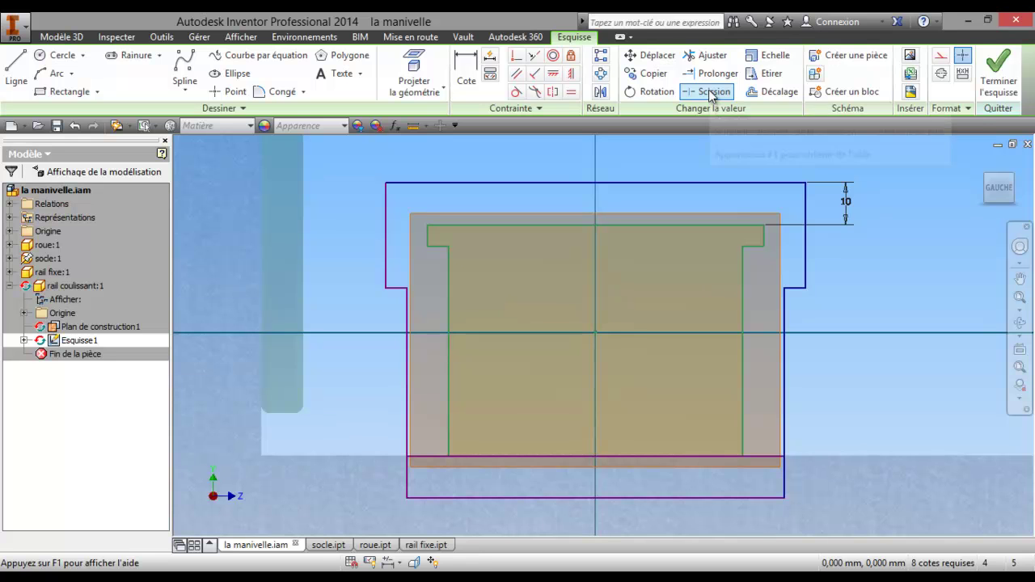
- Trim away the bottom segments to open the channel, then finish the sketch
click(708, 55)
click(408, 485)
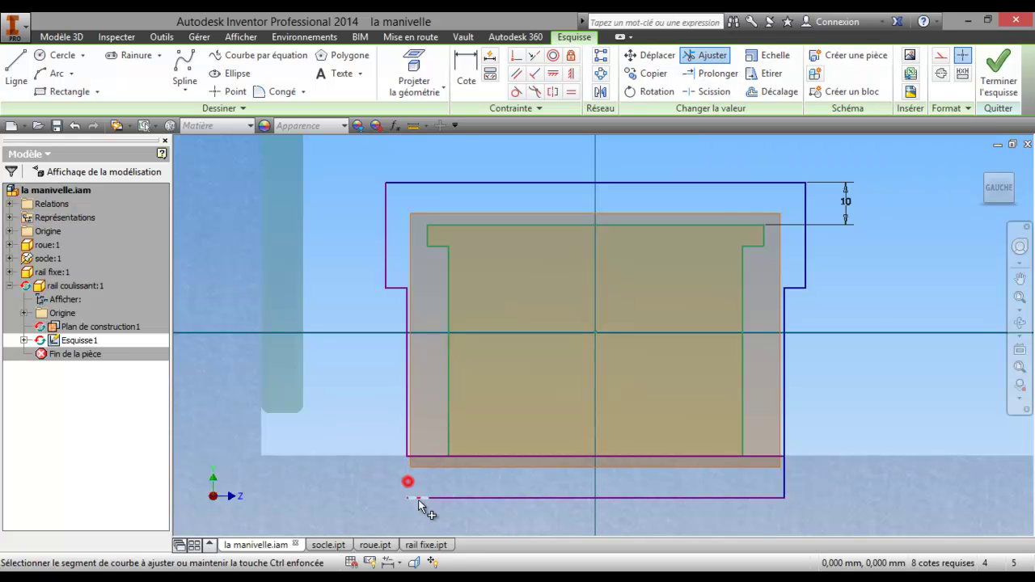
click(423, 499)
click(483, 498)
click(744, 497)
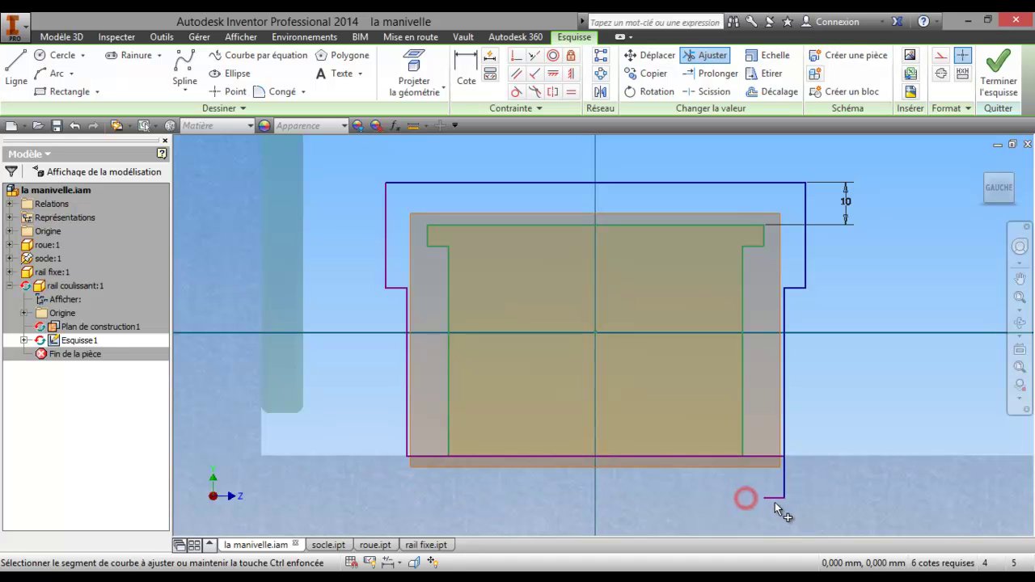
click(778, 499)
click(782, 483)
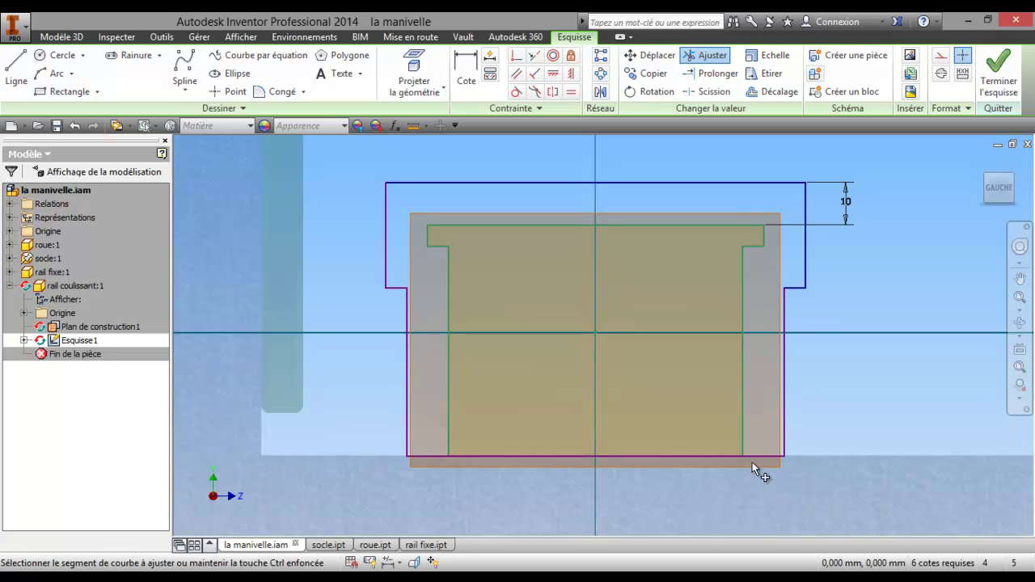
click(686, 456)
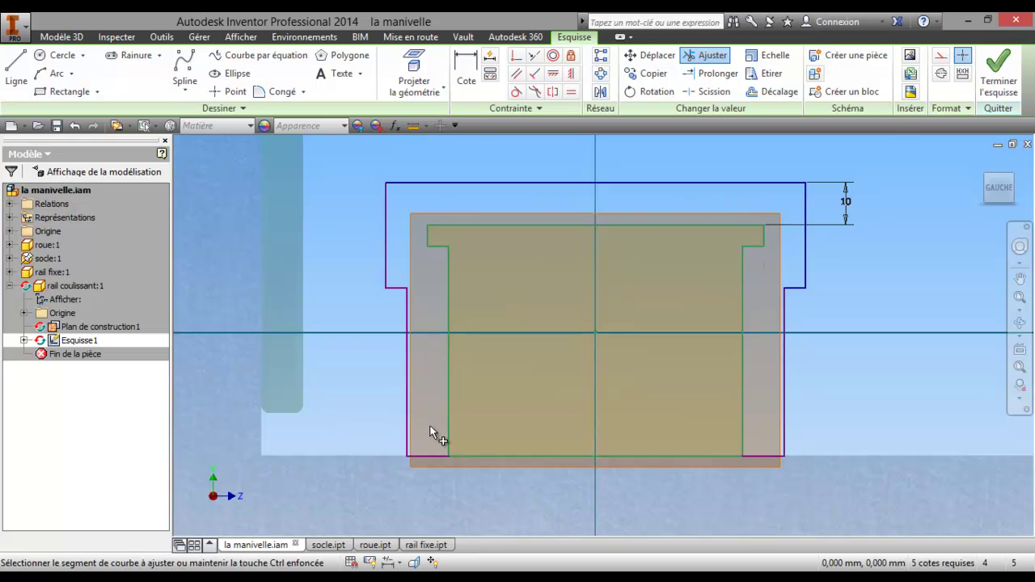
click(991, 81)
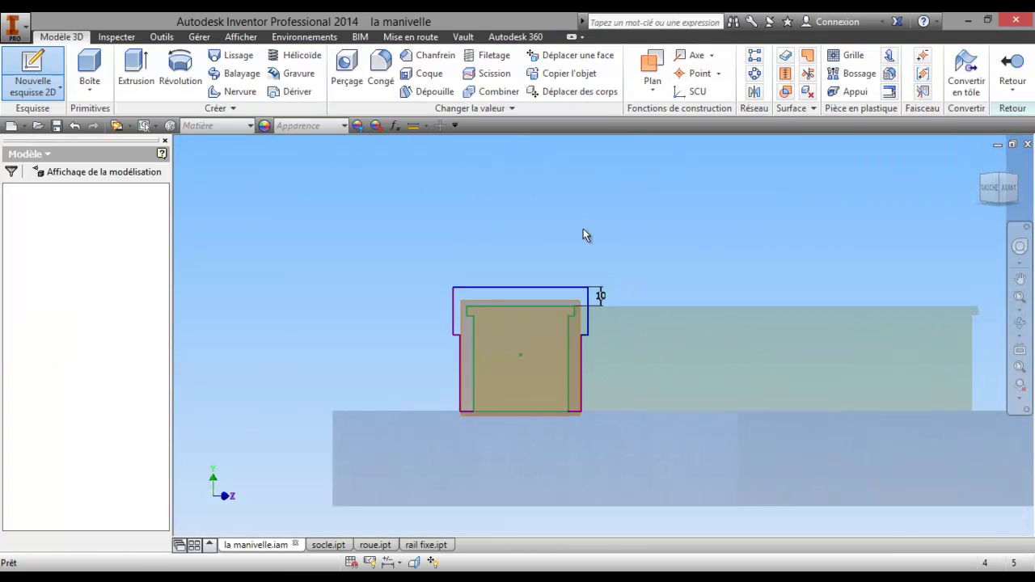
- Extrude the channel profile 300 mm in the flipped direction along the fixed rail
click(135, 73)
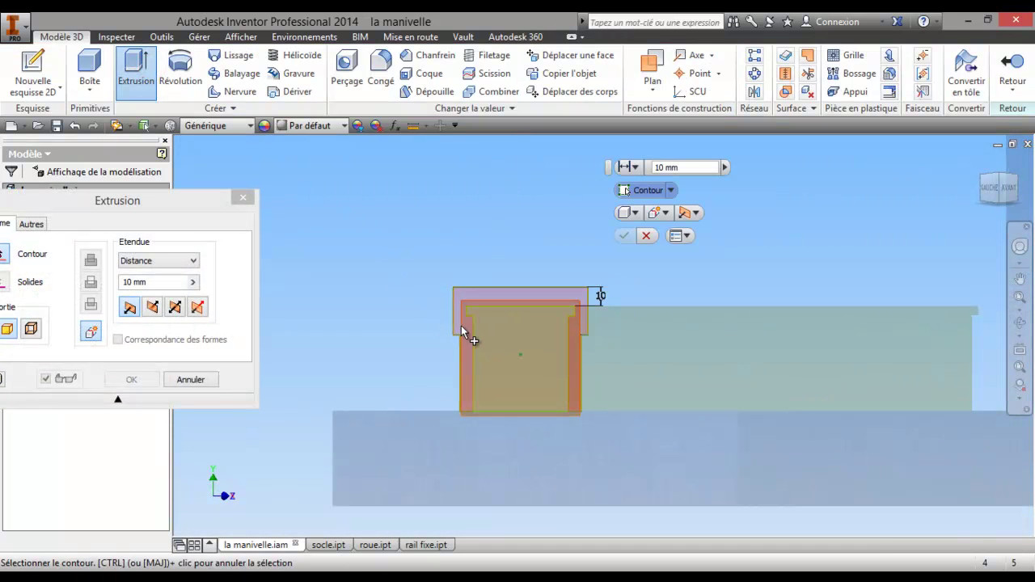
click(462, 334)
click(154, 307)
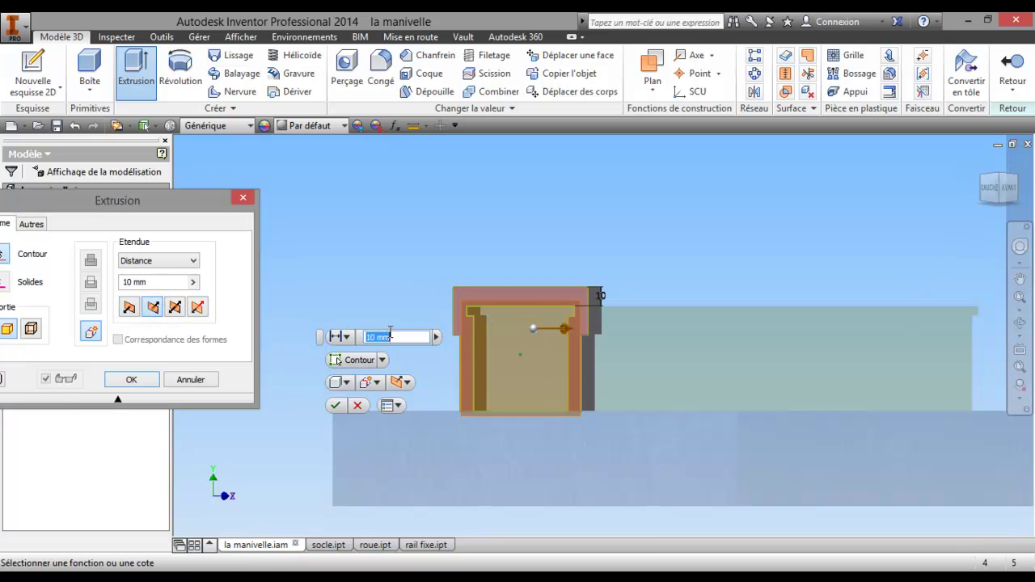
click(394, 336)
text(300)
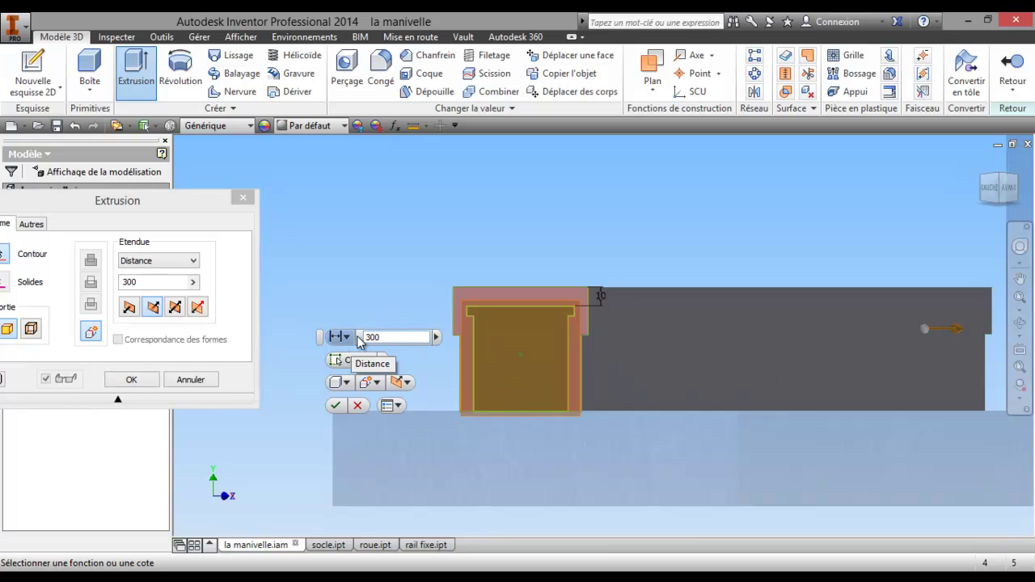
click(134, 380)
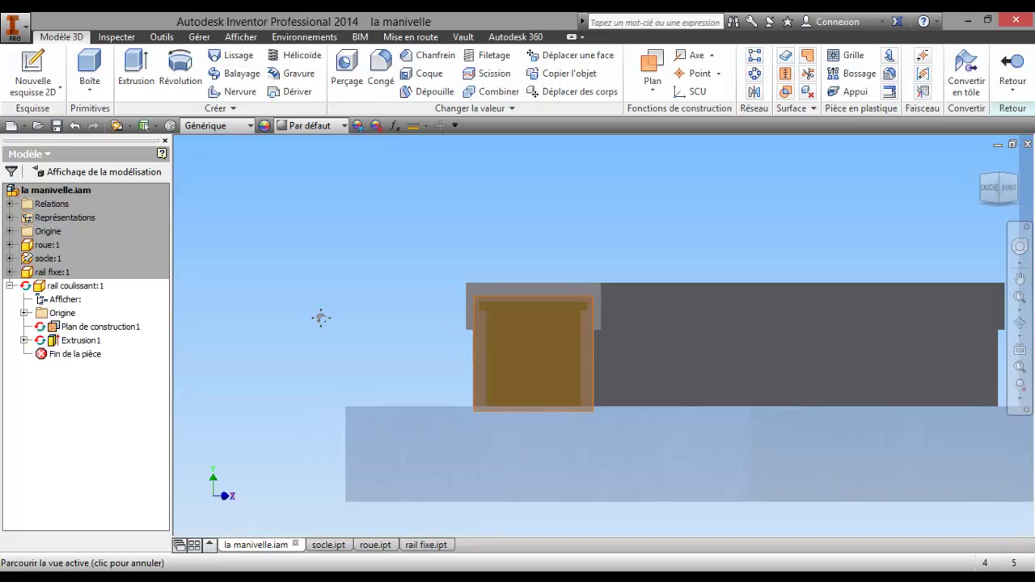
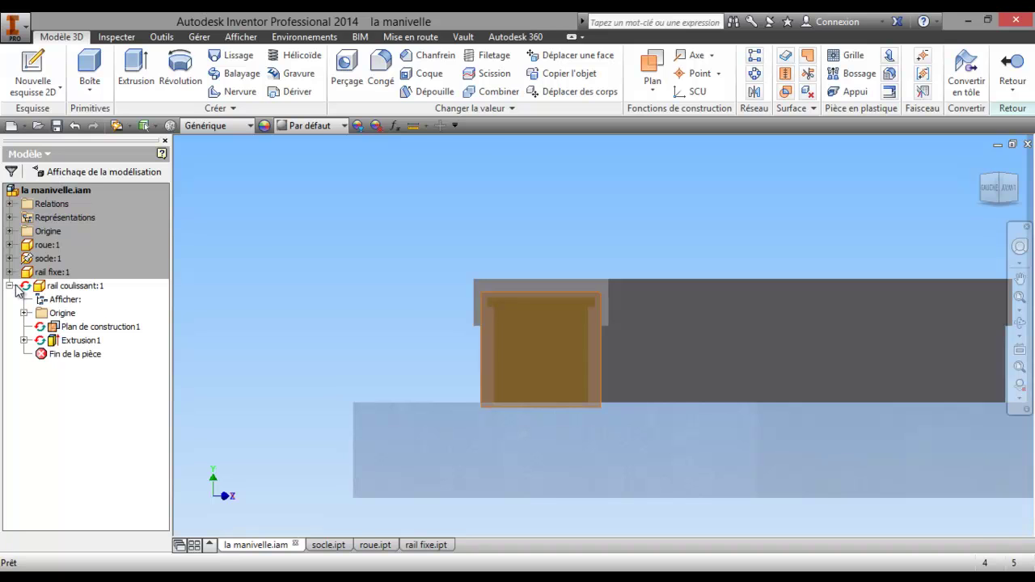
- Return to editing the la manivelle assembly and make the sliding rail adaptive
right_click(50, 288)
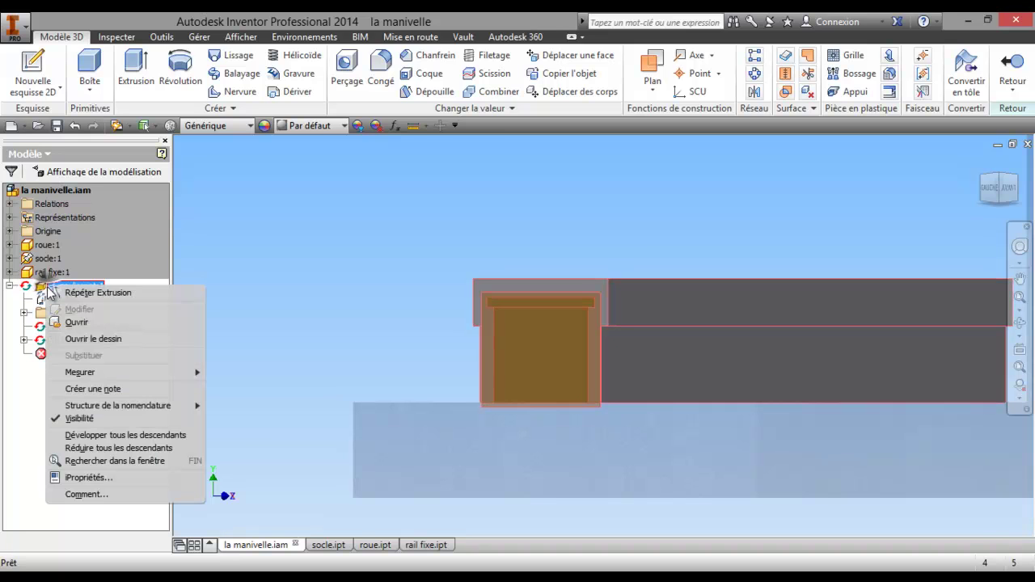
click(66, 190)
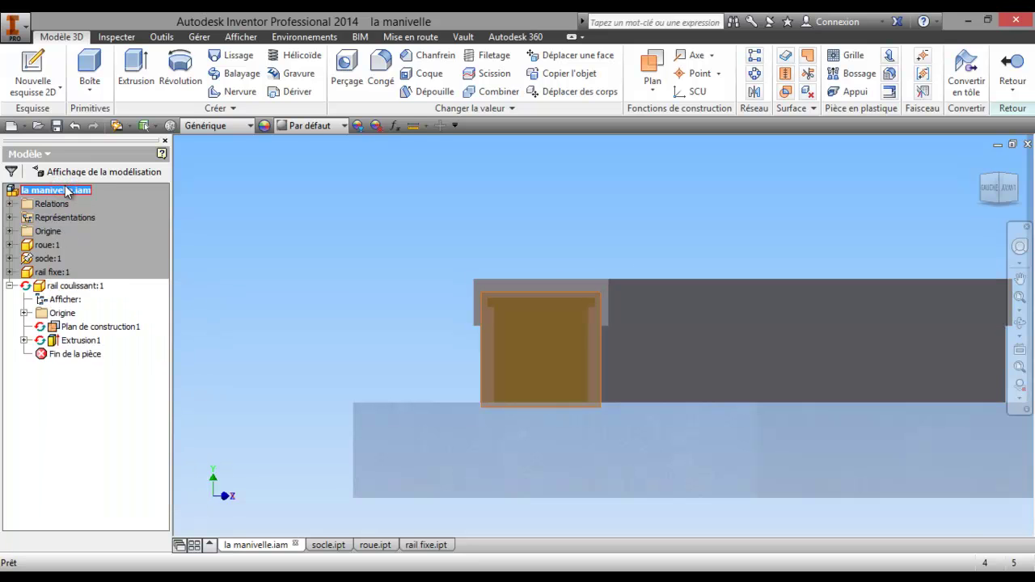
double_click(65, 197)
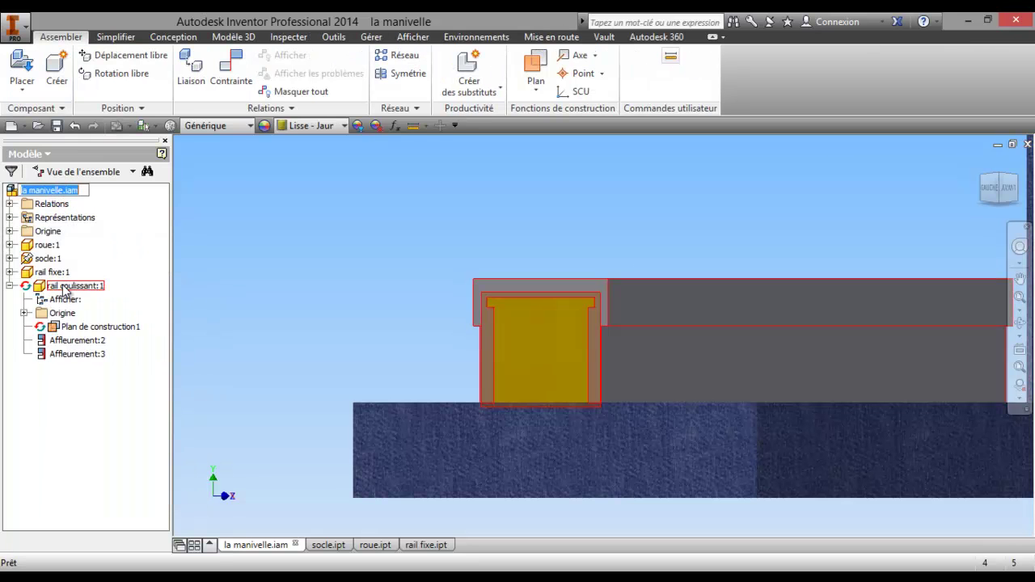
right_click(53, 287)
click(105, 441)
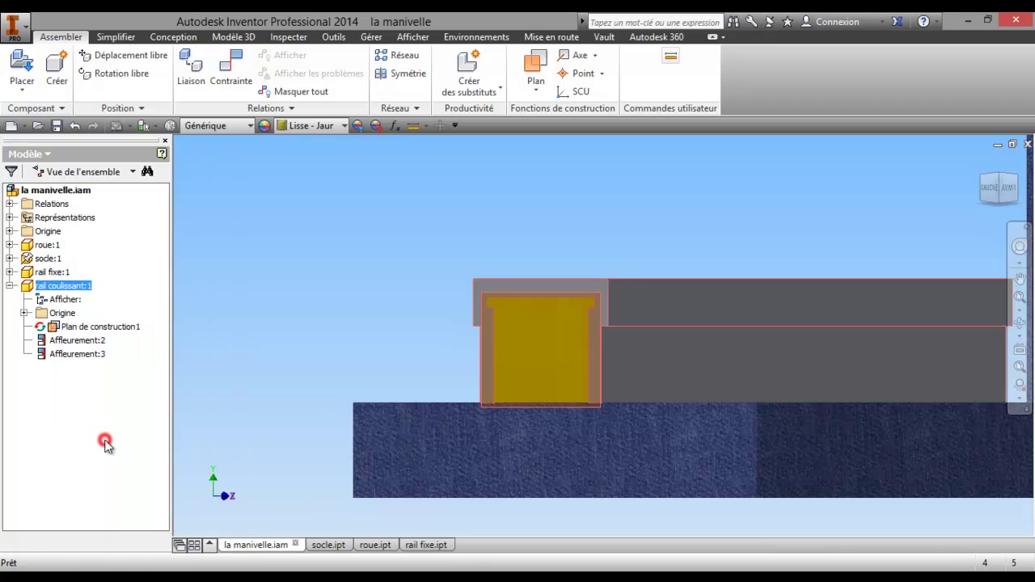
- Delete the Affleurement:2 and Affleurement:3 flush constraints from the sliding rail
double_click(91, 357)
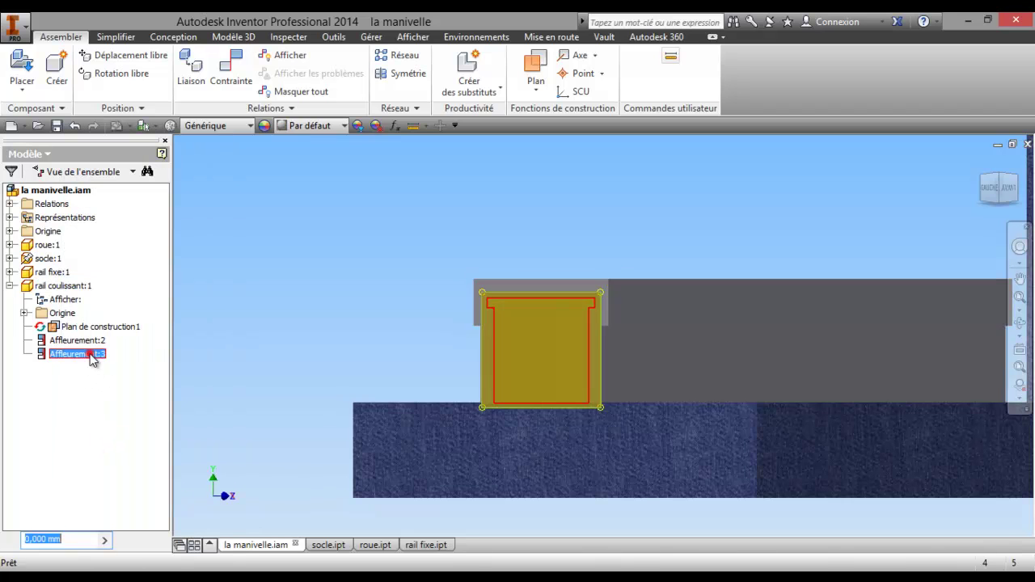
ctrl+click(81, 340)
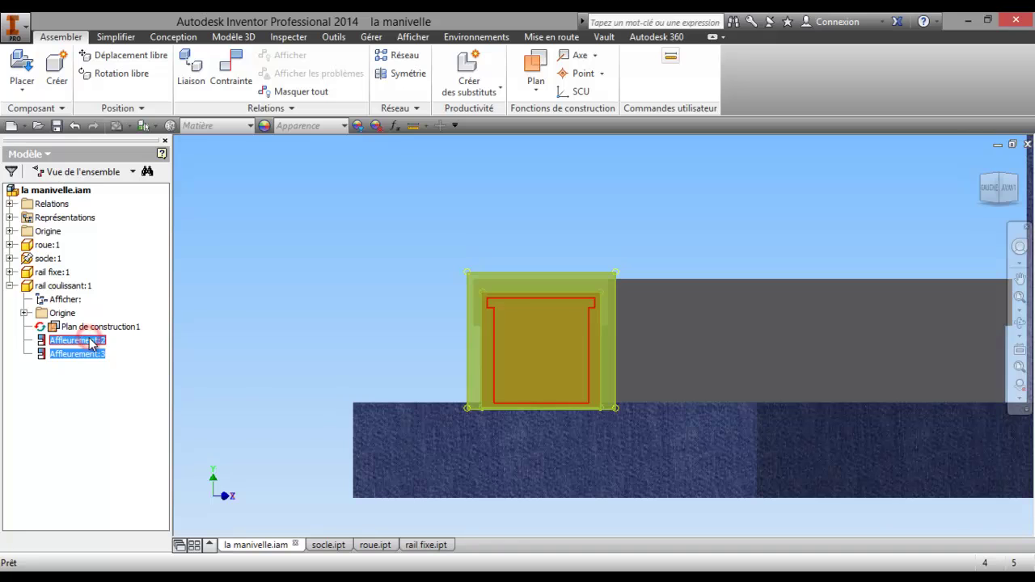
right_click(87, 339)
click(118, 362)
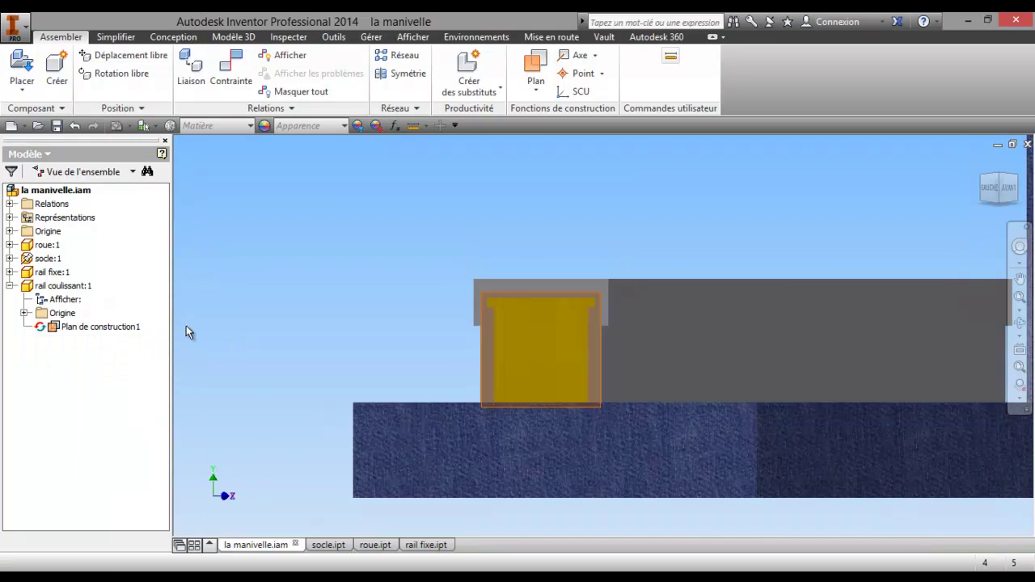
- Hide the rail's Plan de construction1 and drag the rail free of its place
right_click(123, 327)
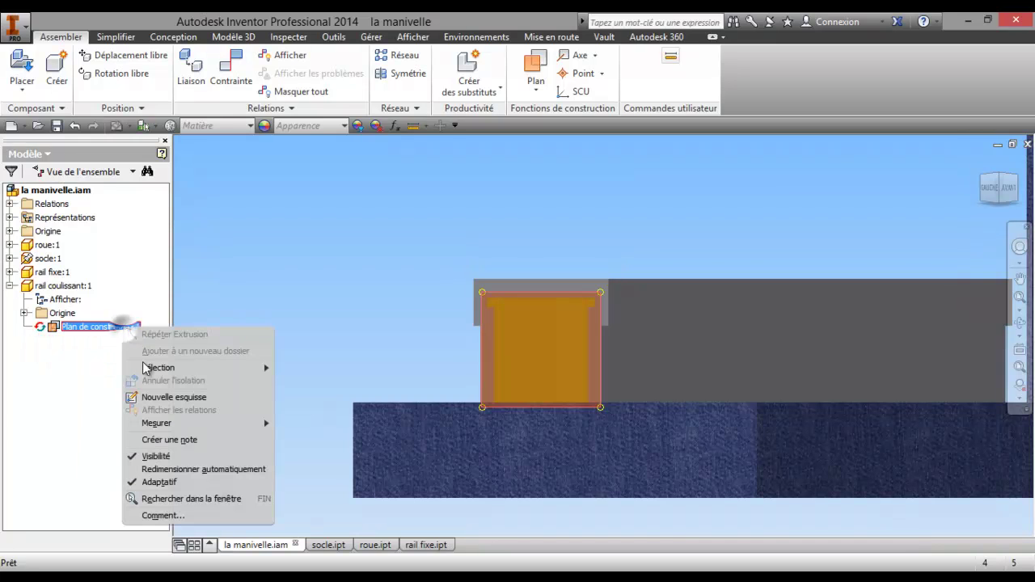
click(156, 456)
scroll(397, 338, up, 3)
mouse_move(518, 336)
mouse_down()
mouse_move(425, 343)
mouse_move(384, 273)
mouse_up()
key(g)
mouse_move(431, 312)
mouse_down()
mouse_move(543, 394)
mouse_move(536, 339)
mouse_move(588, 285)
mouse_up()
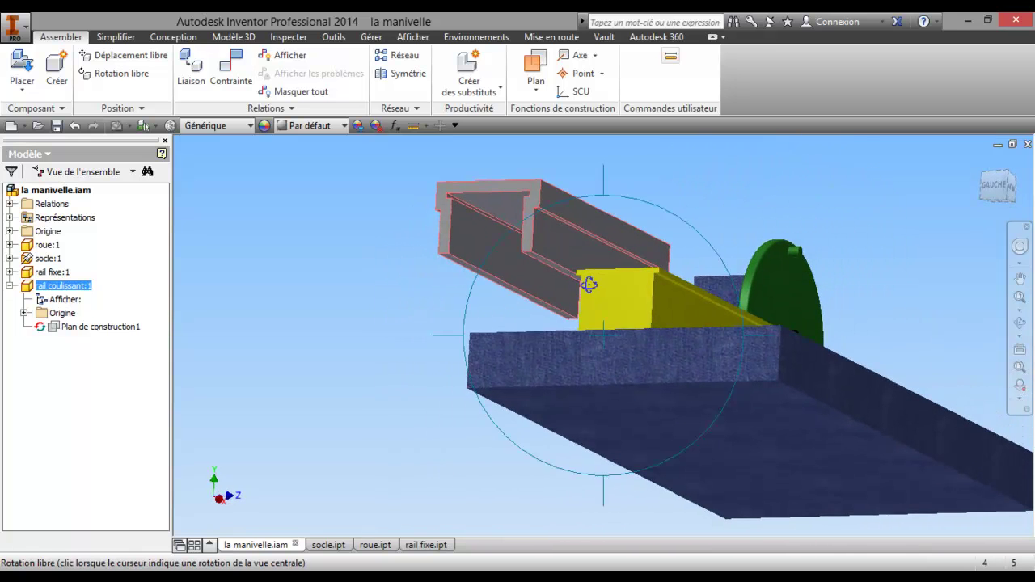
right_click(558, 308)
click(452, 298)
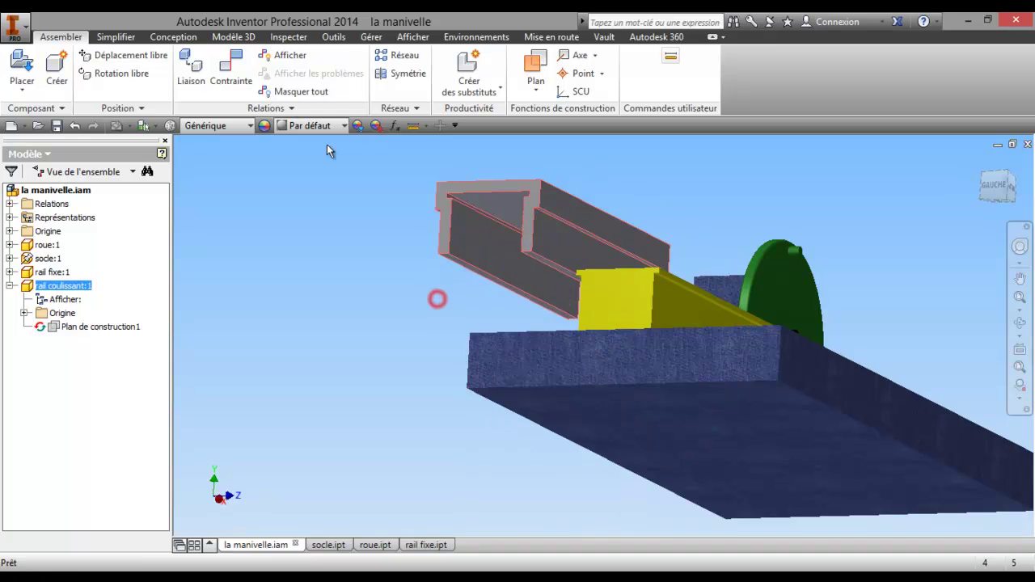
- Mate a sliding-rail face to the matching yellow-part face with zero offset (Placage:2)
click(232, 73)
click(495, 204)
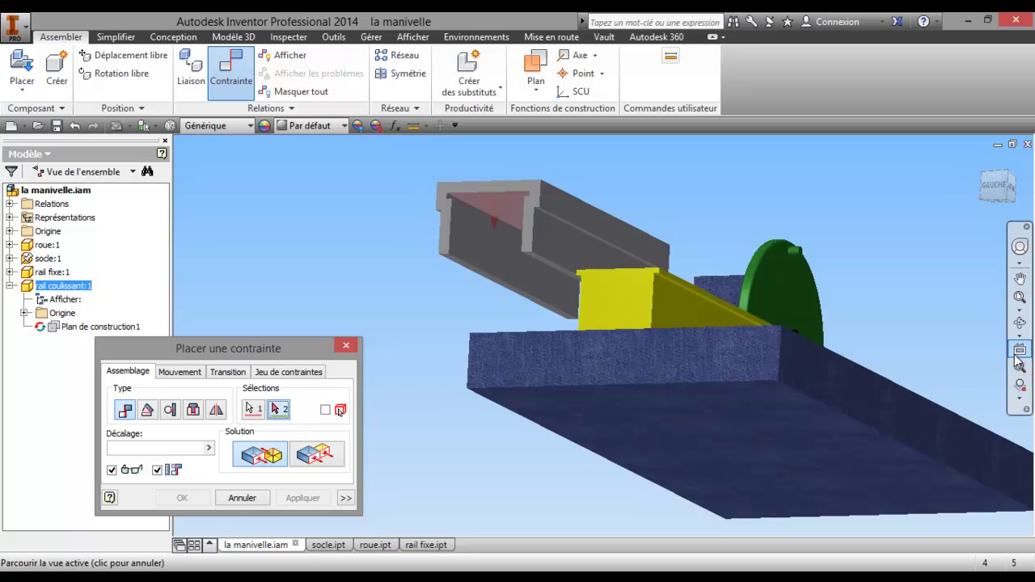
click(1022, 324)
mouse_move(614, 324)
mouse_down()
mouse_move(596, 363)
mouse_move(556, 396)
mouse_up()
right_click(556, 396)
click(473, 401)
click(532, 377)
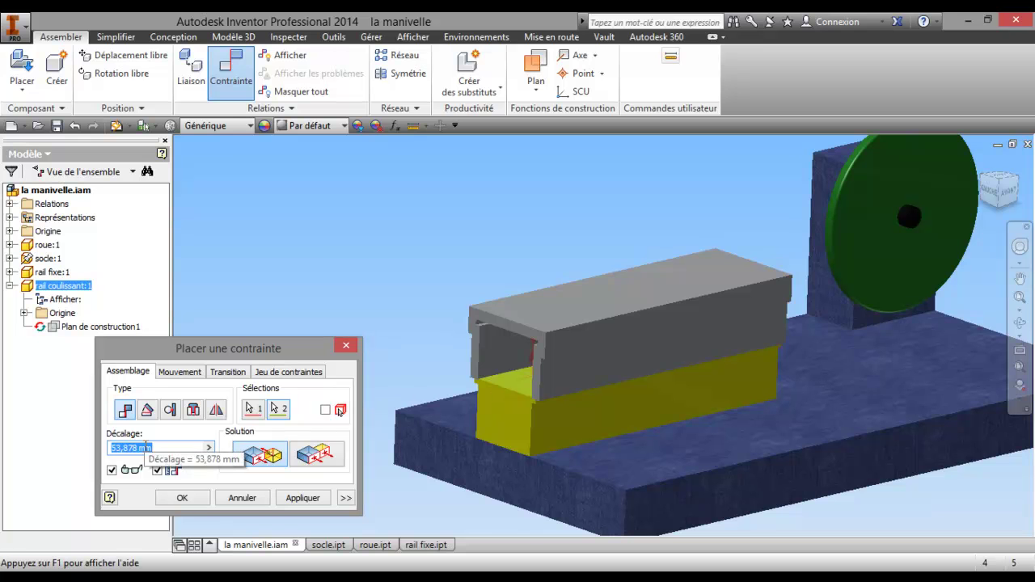
click(182, 496)
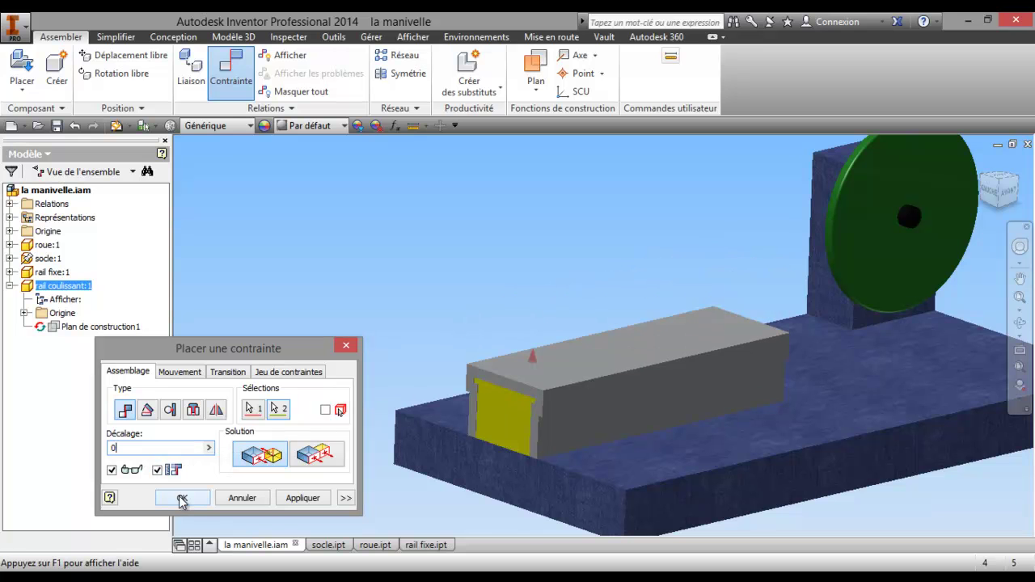
drag(522, 366, 502, 365)
- Mate the rail's end face to the yellow part's end face with offset 0 (Placage:3)
click(230, 69)
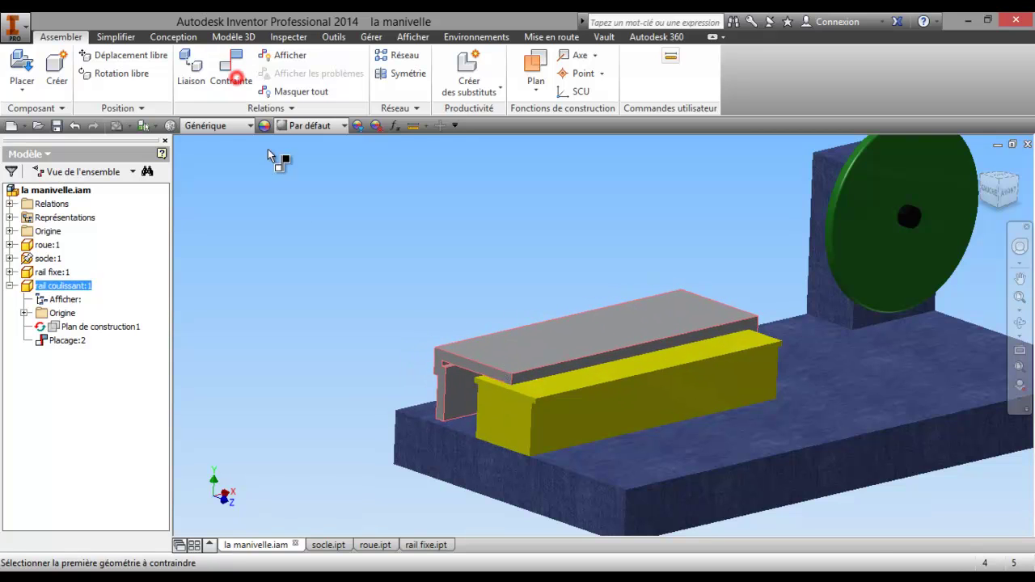
click(455, 399)
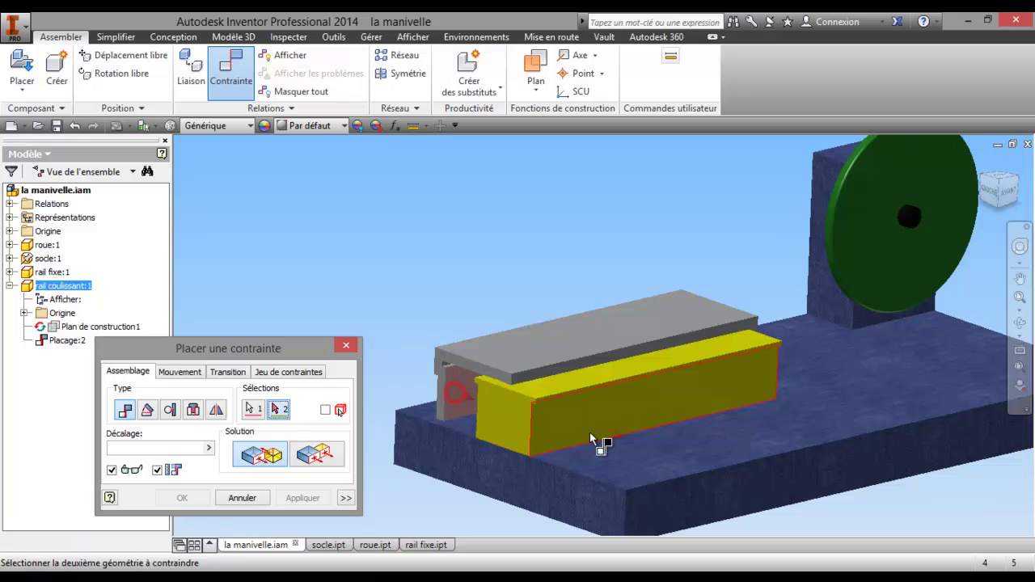
click(1016, 324)
drag(772, 374, 668, 401)
right_click(668, 401)
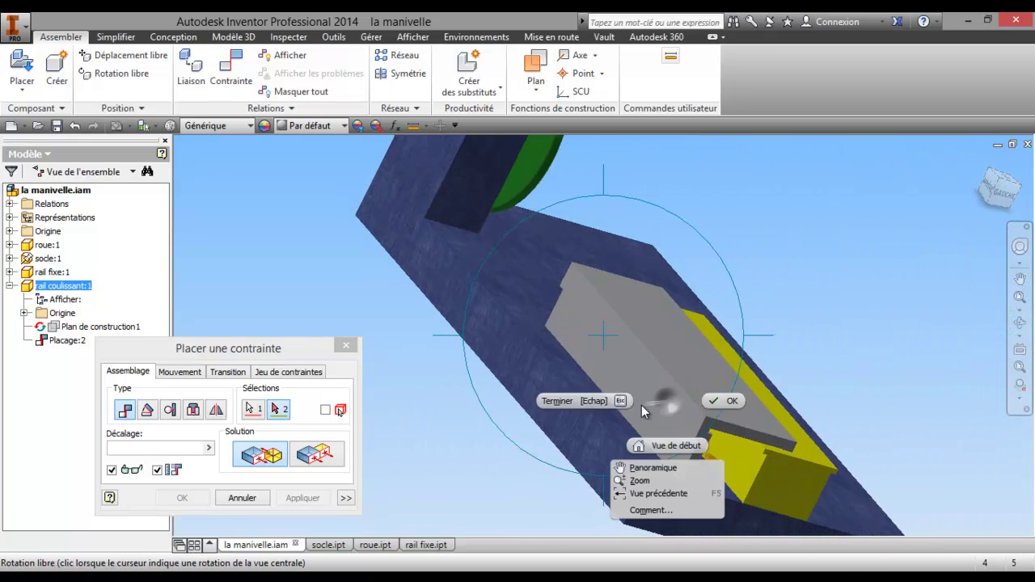
click(583, 401)
click(731, 462)
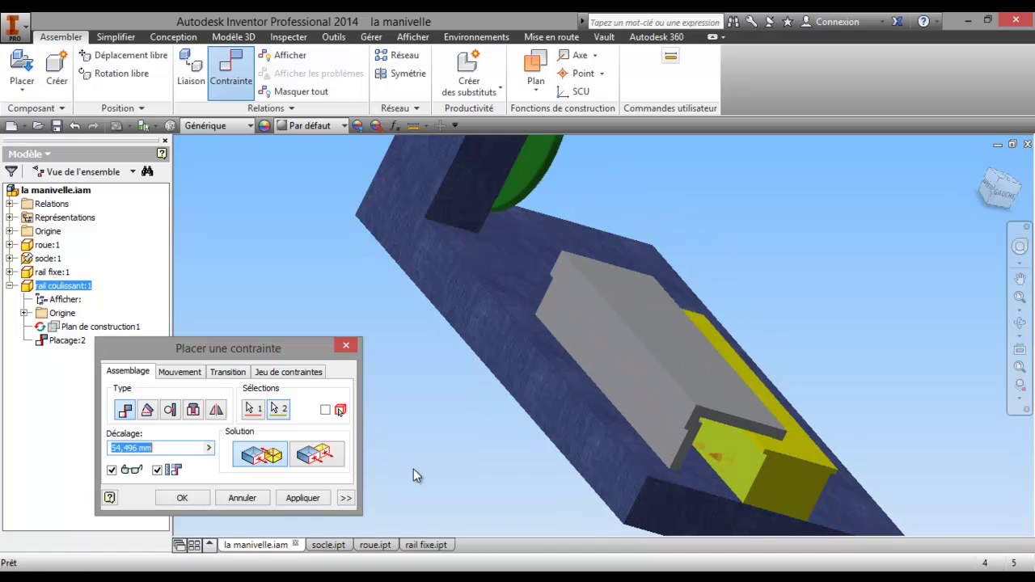
text(0)
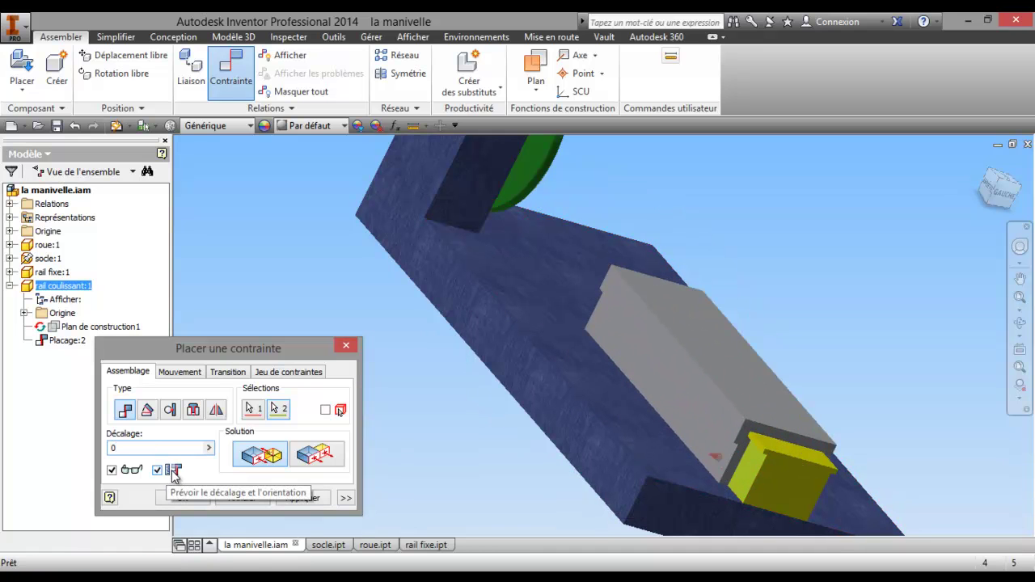
click(202, 498)
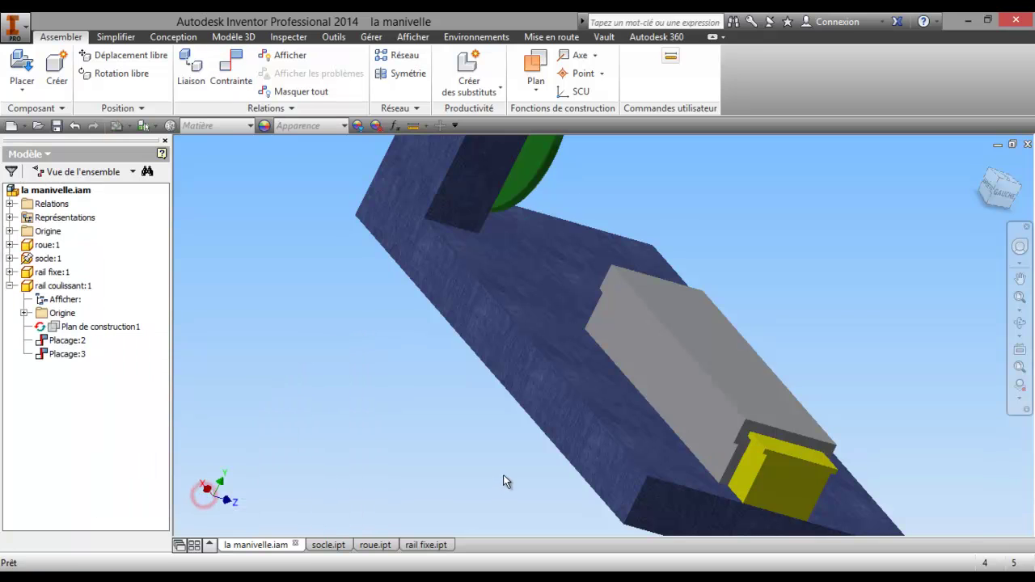
shift+middle_drag(610, 439, 381, 386)
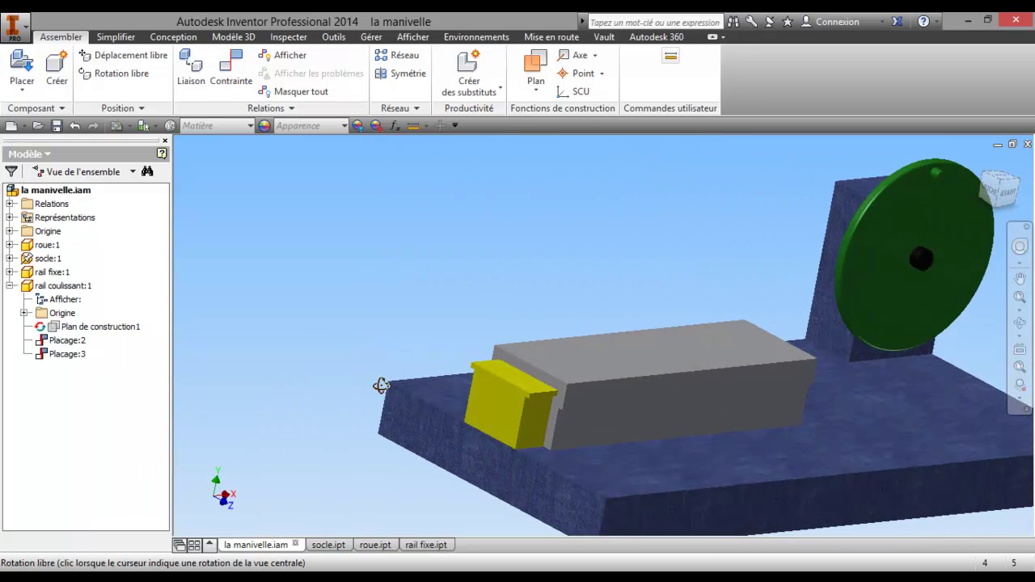
- Drag the sliding rail along the base to test its motion
right_click(350, 321)
click(288, 319)
mouse_move(590, 370)
mouse_down()
mouse_move(557, 383)
mouse_move(689, 342)
mouse_move(626, 377)
mouse_move(649, 365)
mouse_move(593, 380)
mouse_move(623, 374)
mouse_move(573, 372)
mouse_move(628, 363)
mouse_move(613, 363)
mouse_up()
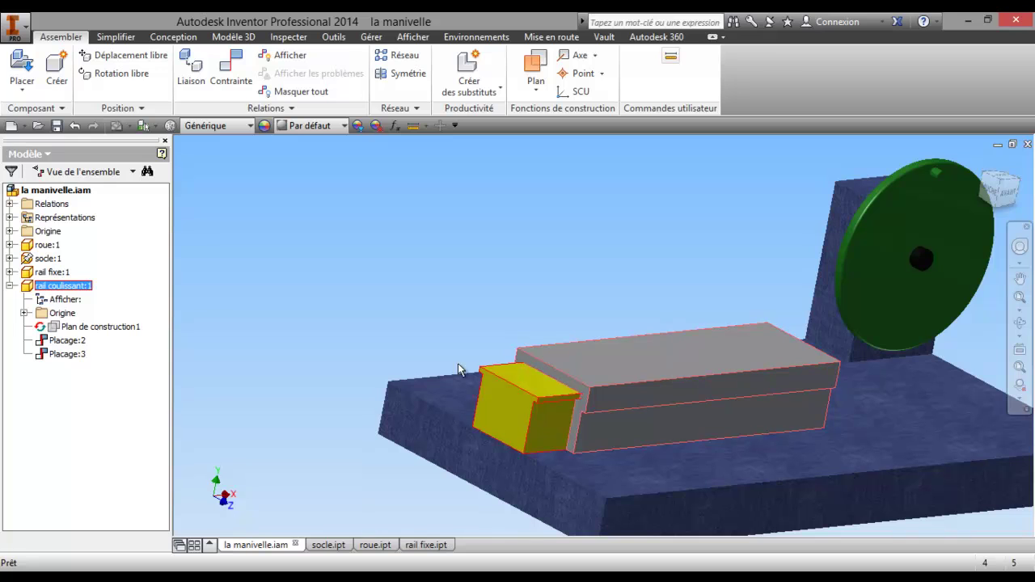
- Open rail coulissant.ipt on its own and orbit it into a 3-D view
right_click(58, 289)
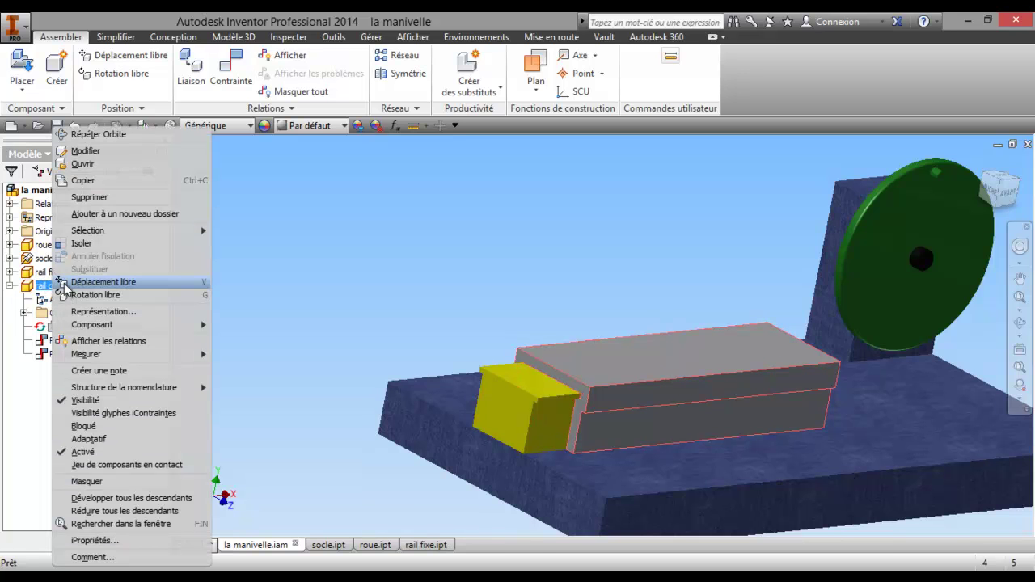
click(82, 163)
scroll(396, 320, down, 3)
key(F4)
mouse_move(590, 322)
mouse_down()
mouse_move(526, 345)
mouse_move(477, 327)
mouse_up()
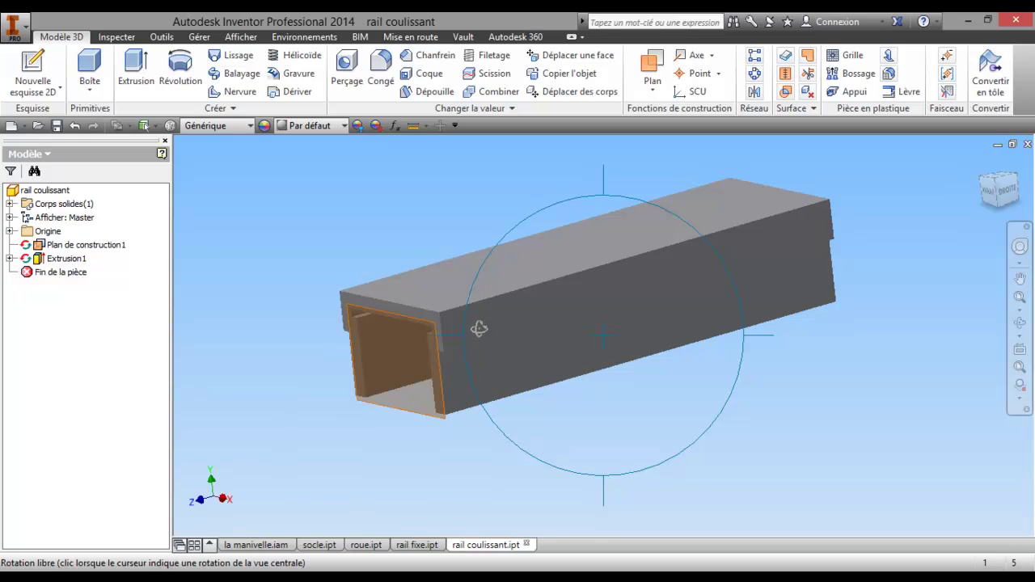
- Create Plan de construction2 midway between the rail's two opposite side faces
right_click(477, 327)
click(362, 327)
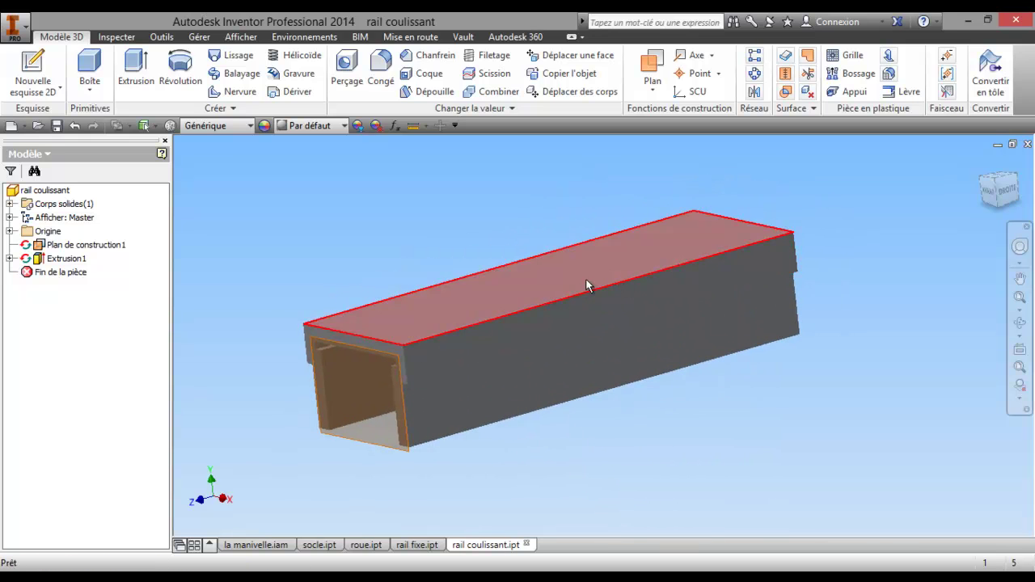
click(656, 66)
click(564, 391)
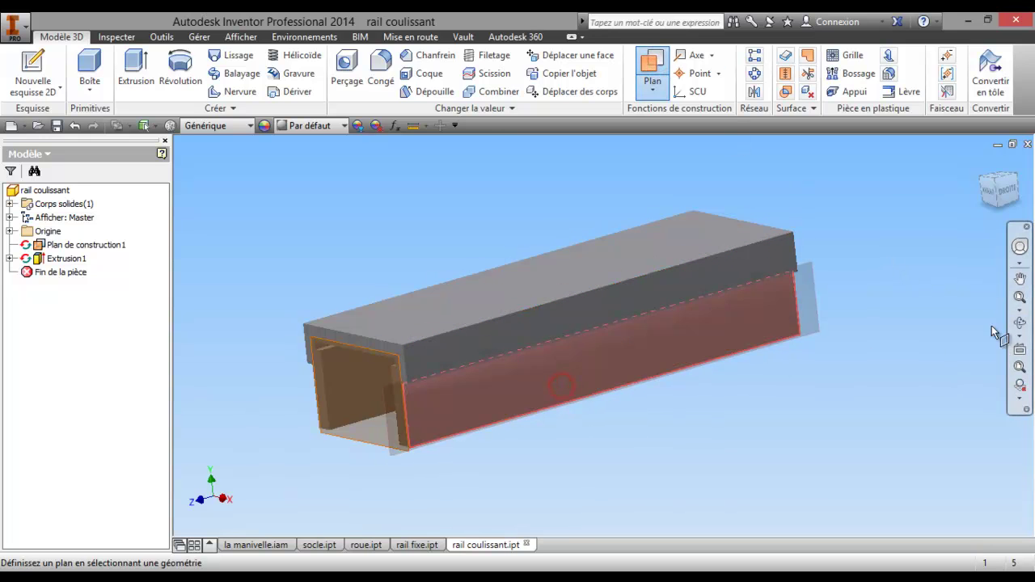
click(1022, 324)
drag(596, 409, 732, 383)
right_click(477, 413)
click(477, 411)
click(300, 398)
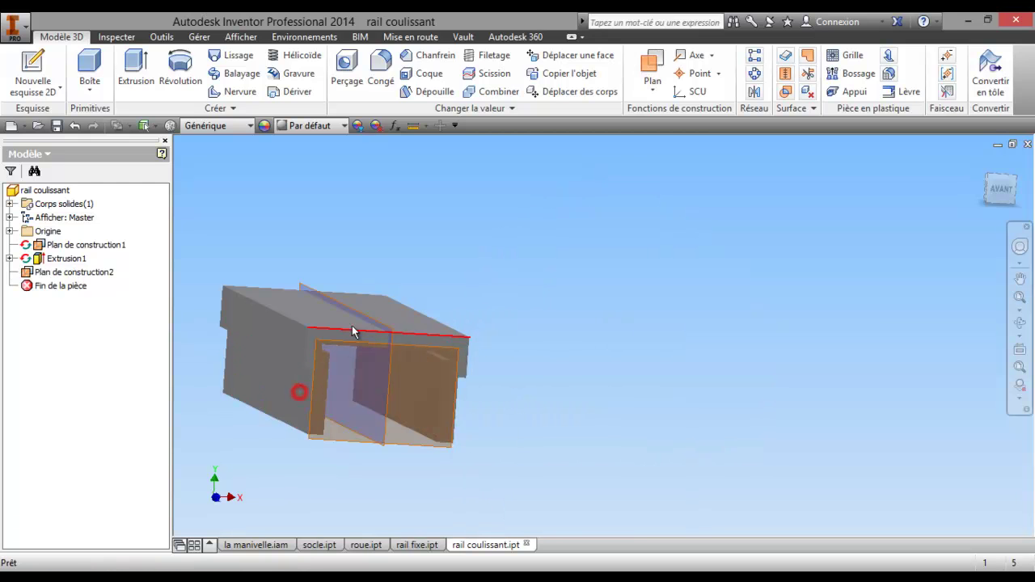
- Start a new sketch, Esquisse2, on Plan de construction2
shift+middle_drag(583, 365, 468, 380)
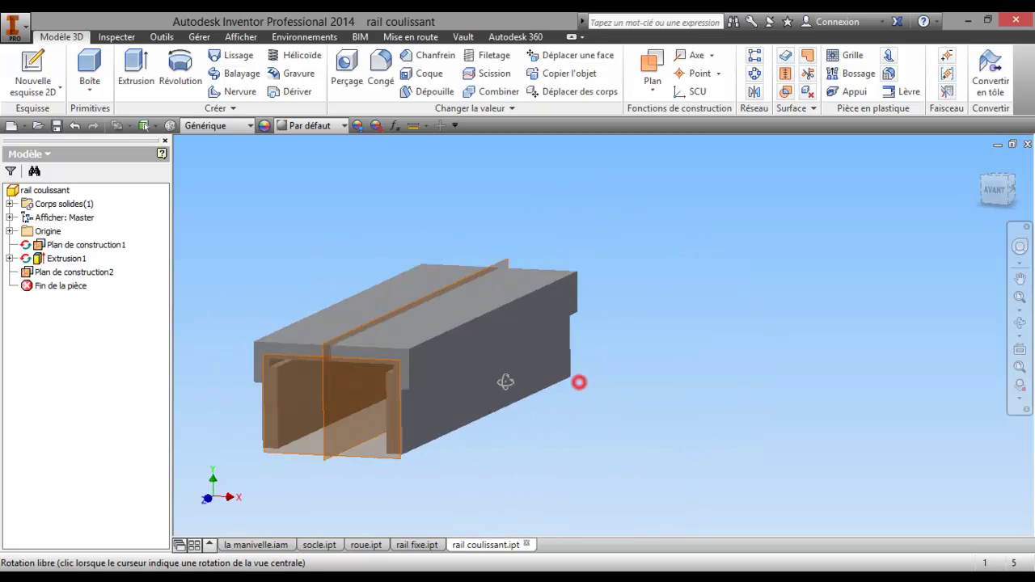
mouse_move(545, 363)
shift+middle_down()
mouse_move(487, 370)
mouse_move(562, 354)
mouse_move(391, 401)
shift+middle_up()
mouse_move(747, 238)
mouse_down()
mouse_move(751, 250)
mouse_move(666, 337)
mouse_move(593, 321)
mouse_up()
right_click(594, 320)
click(506, 322)
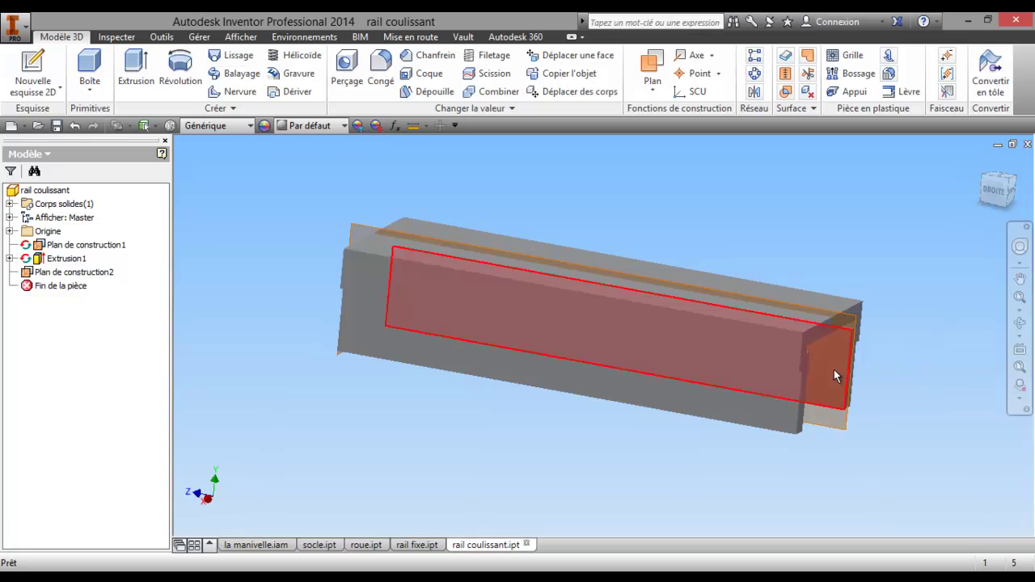
right_click(841, 434)
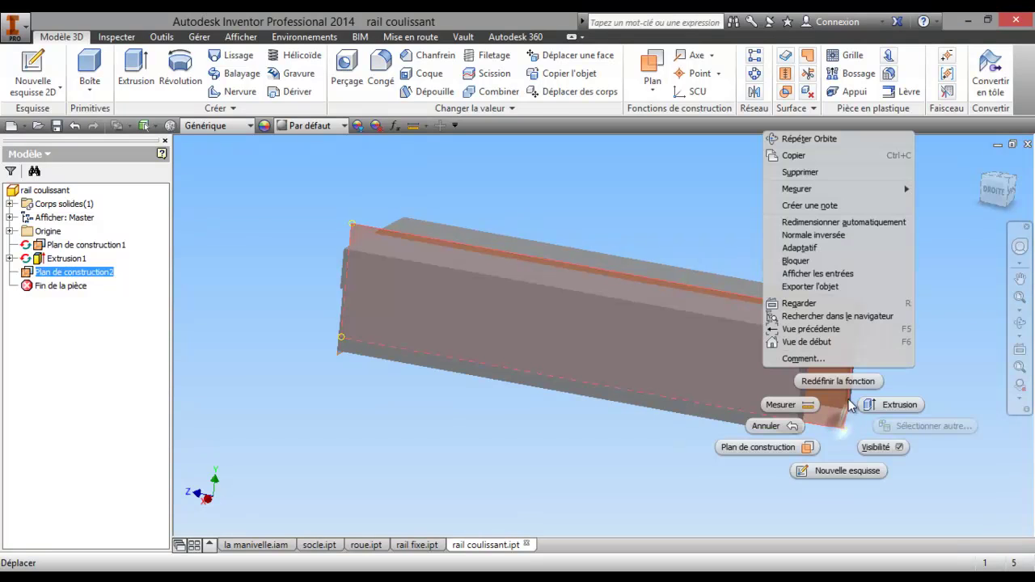
click(844, 469)
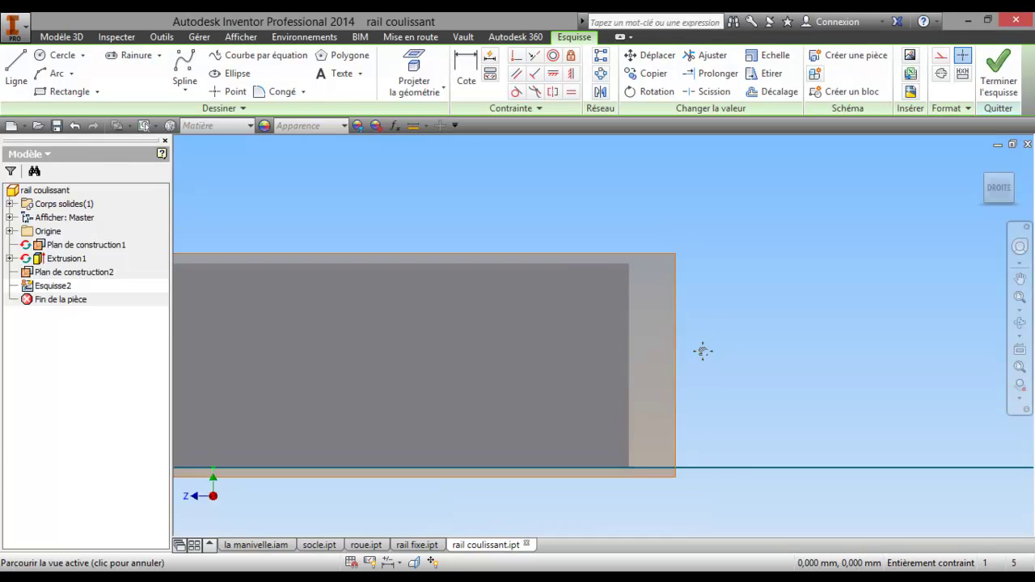
- Project the rail's vertical edge into Esquisse2
drag(703, 351, 715, 398)
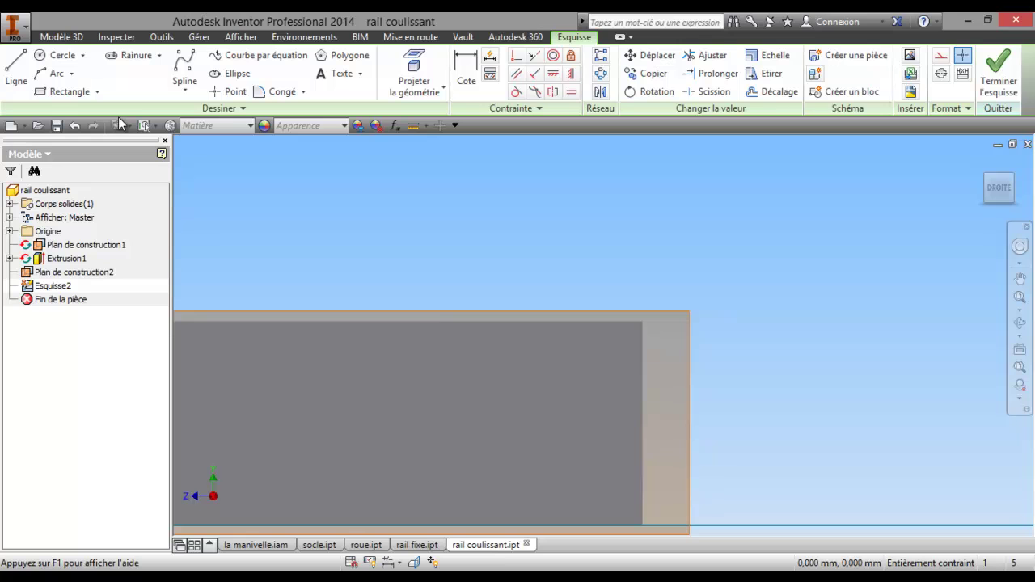
click(16, 79)
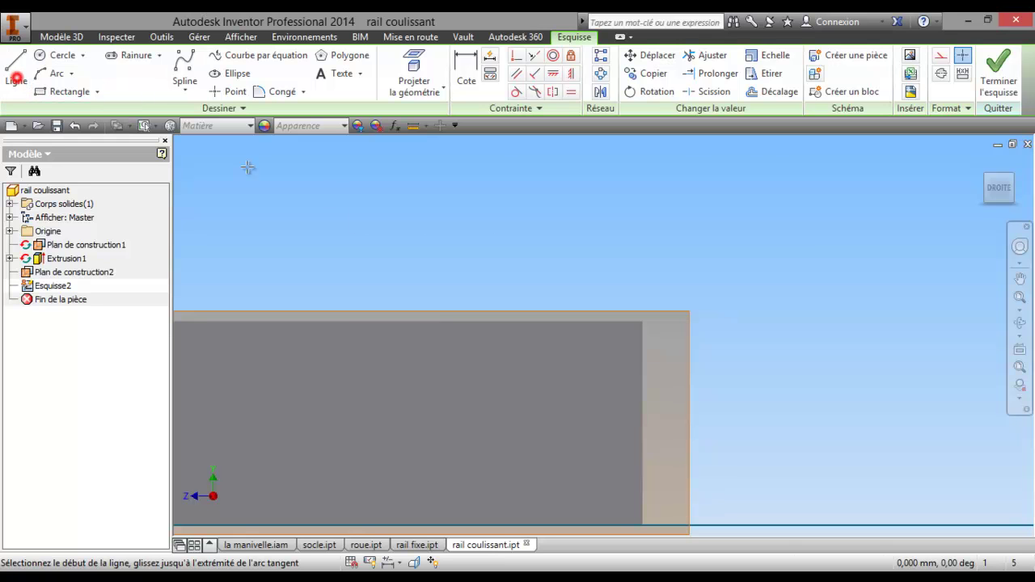
click(414, 77)
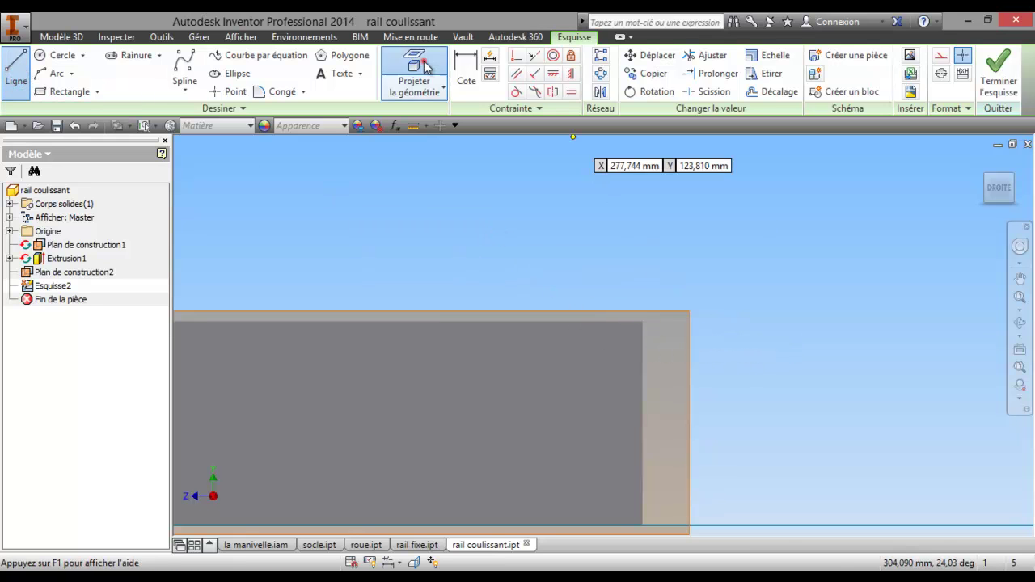
click(645, 348)
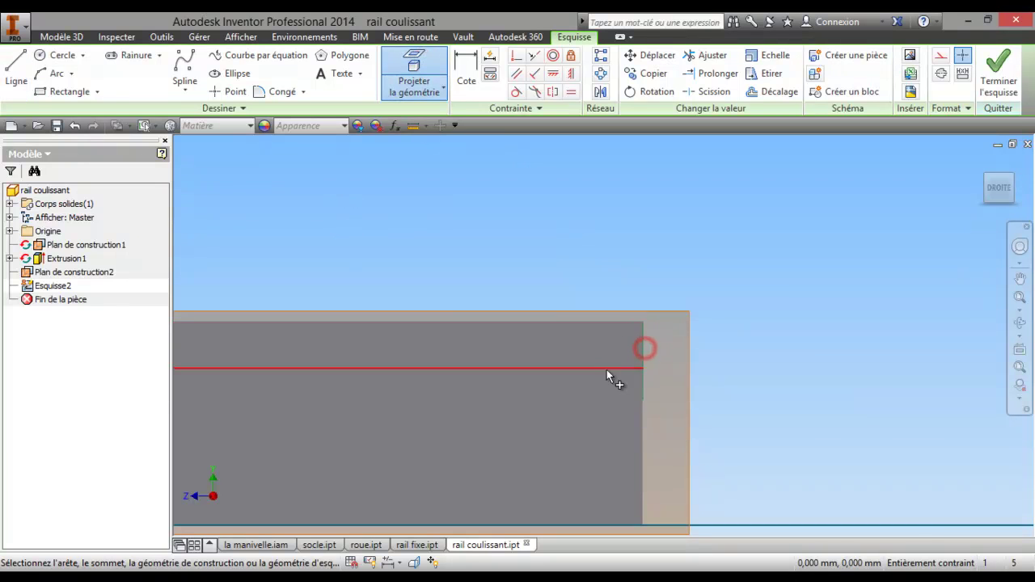
- Draw a closed 20 × 30 line rectangle on top of the rail's end and finish the sketch
click(16, 66)
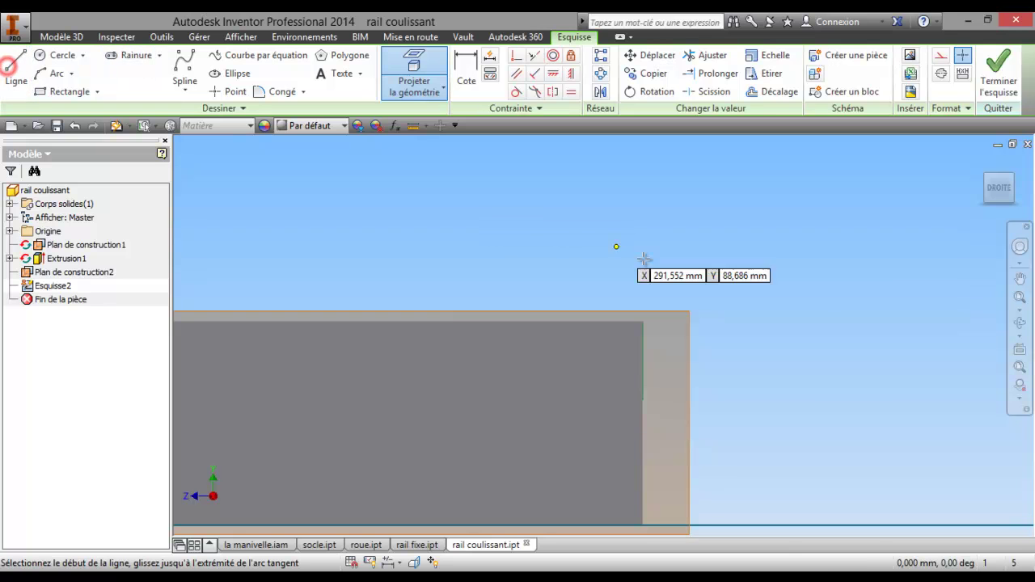
click(643, 323)
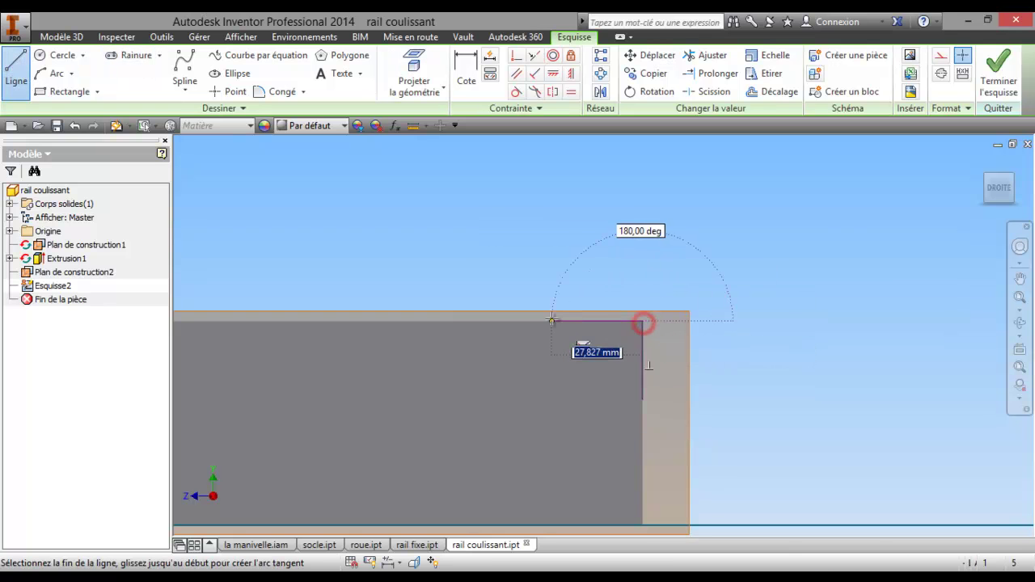
key(Return)
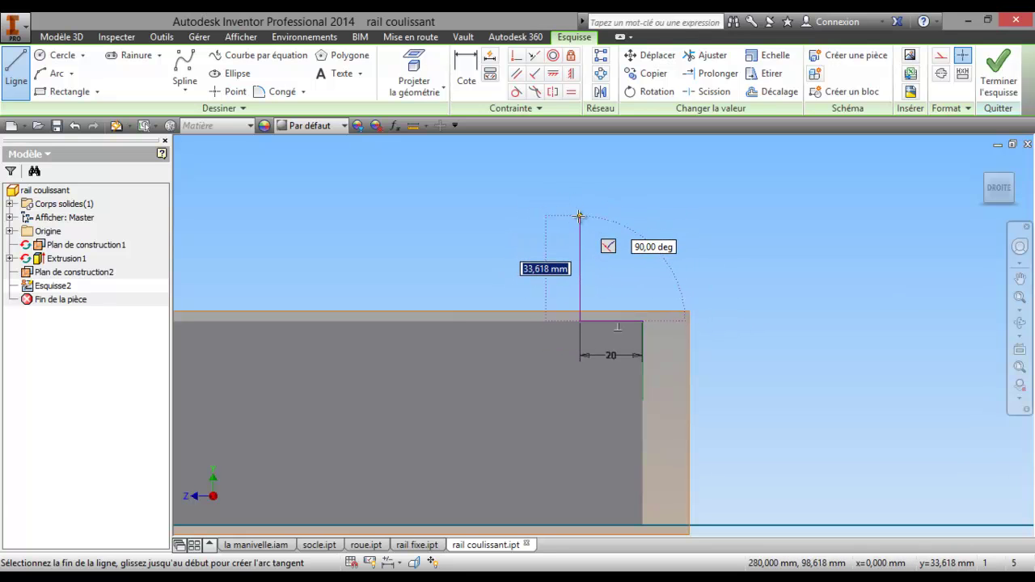
key(Return)
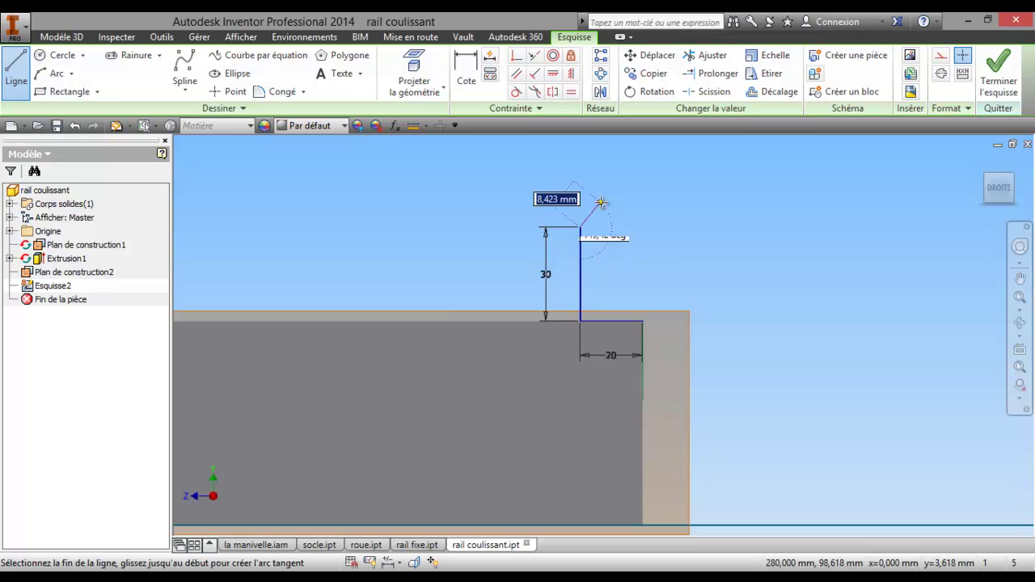
click(643, 228)
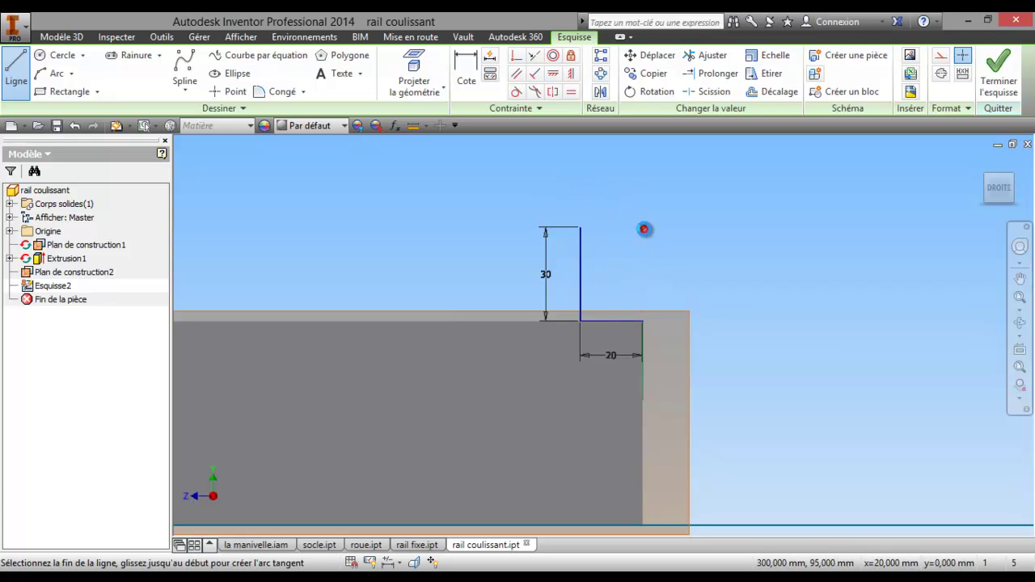
click(644, 321)
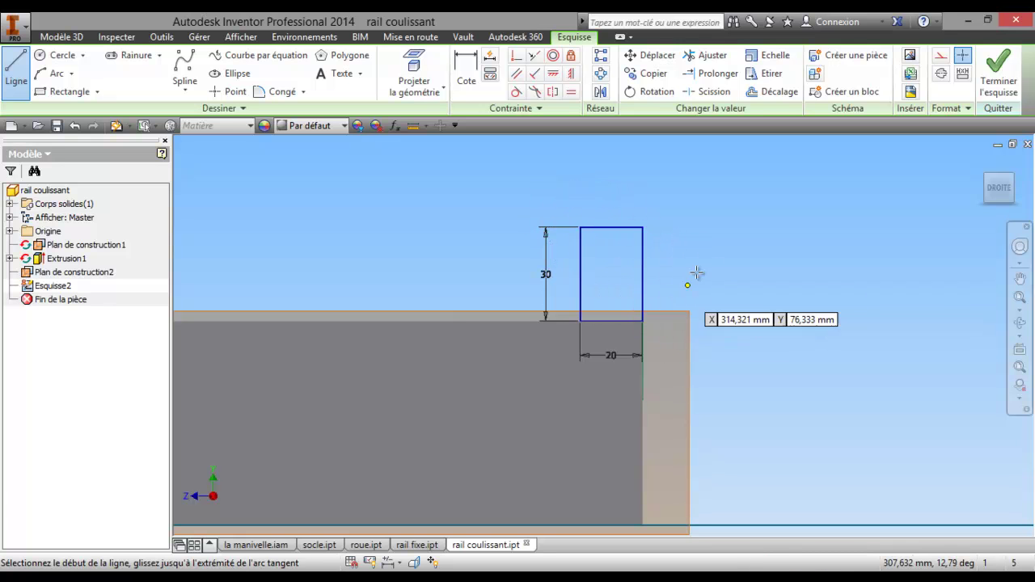
click(999, 74)
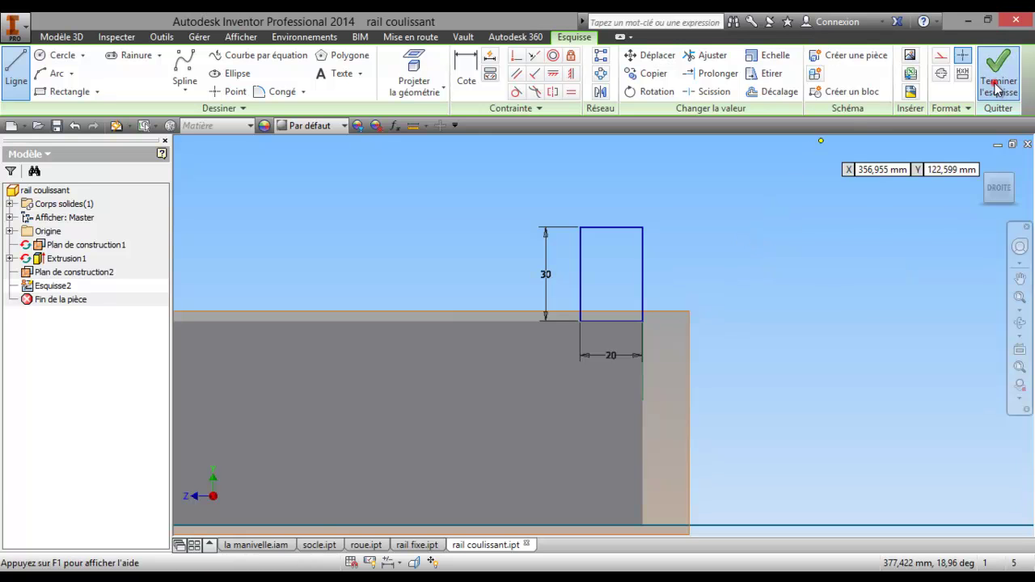
- Orbit and zoom the rail into a 3D view showing the new rectangle profile
key(F4)
mouse_move(570, 316)
mouse_down()
mouse_move(526, 316)
mouse_move(518, 335)
mouse_up()
scroll(518, 338, up, 2)
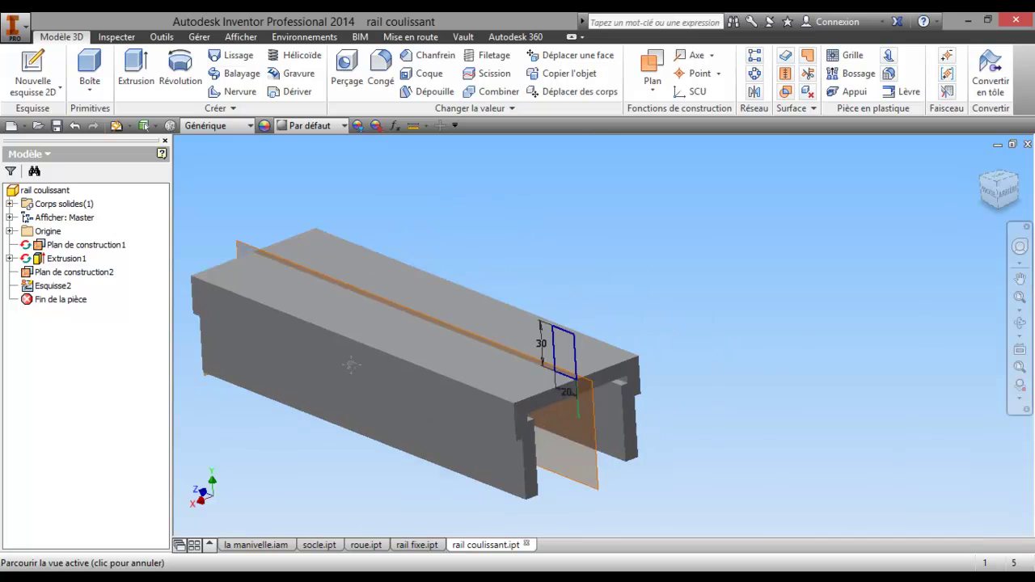
scroll(520, 340, up, 1)
right_click(520, 338)
click(434, 340)
key(F4)
mouse_move(691, 307)
mouse_down()
mouse_move(620, 344)
mouse_move(687, 282)
mouse_move(710, 291)
mouse_up()
right_click(693, 304)
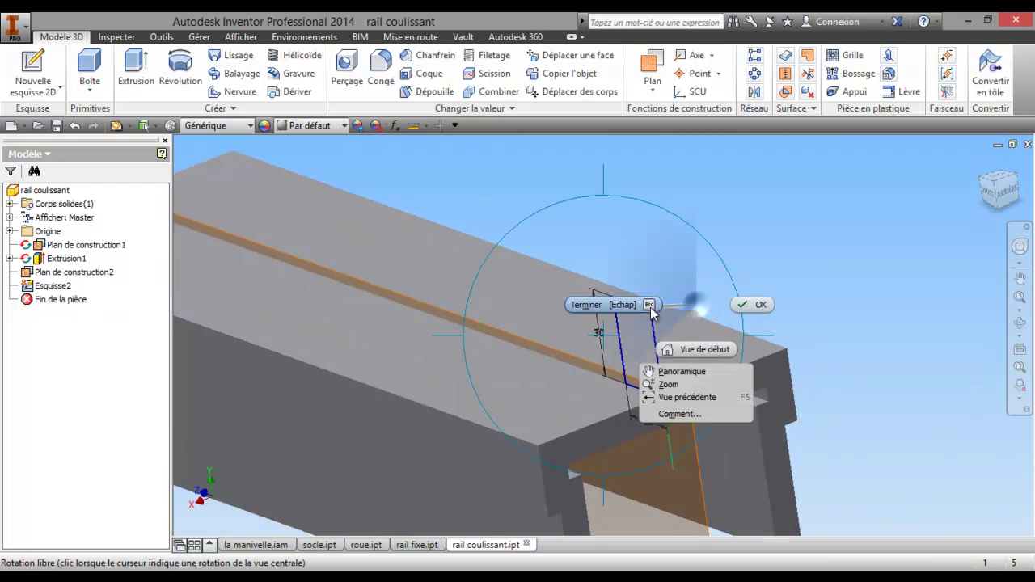
click(596, 305)
- Extrude the 20 × 30 rectangle 10 mm in the reversed direction
click(136, 68)
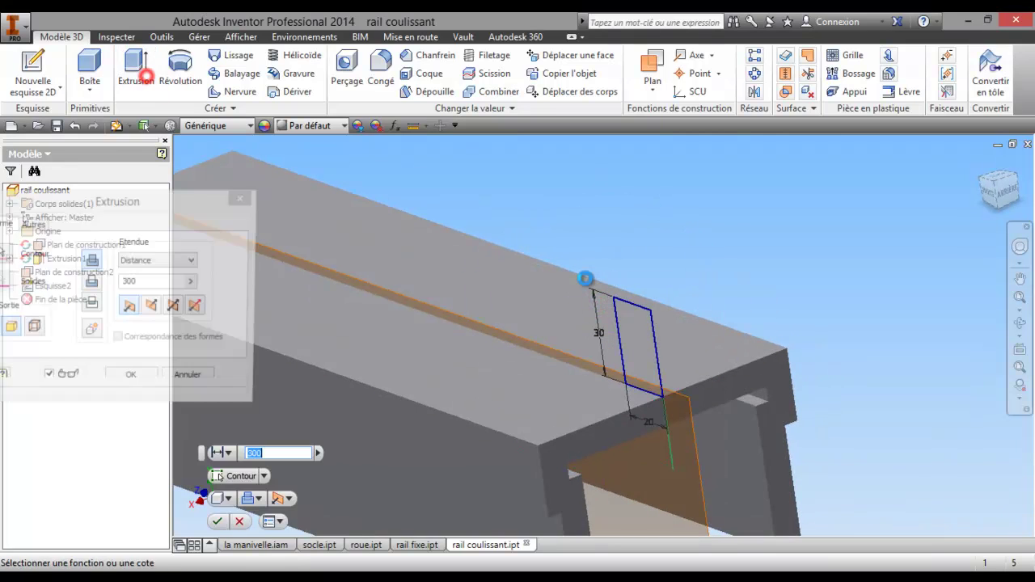
double_click(136, 281)
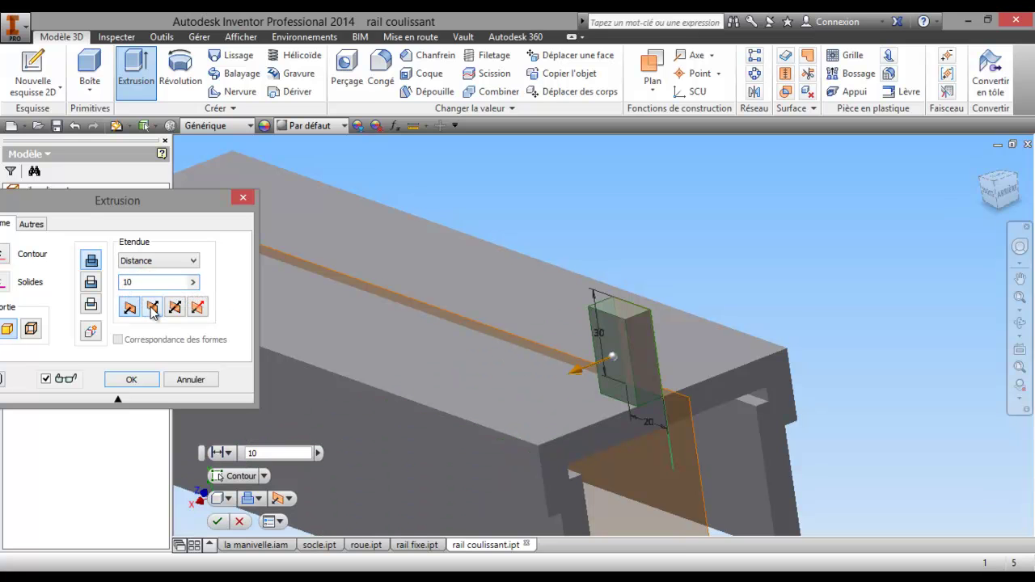
click(152, 308)
middle_drag(791, 338, 807, 306)
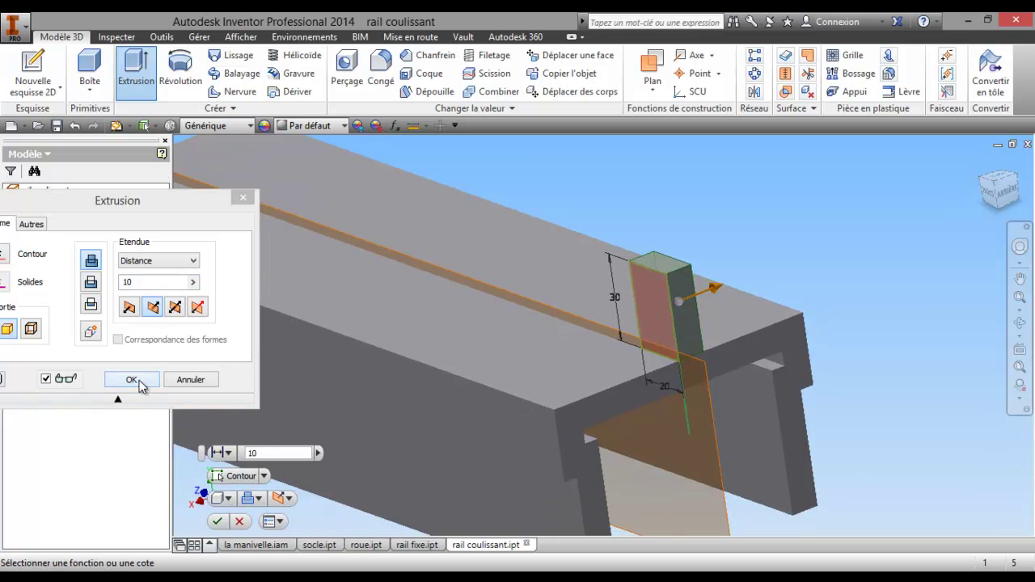
click(133, 381)
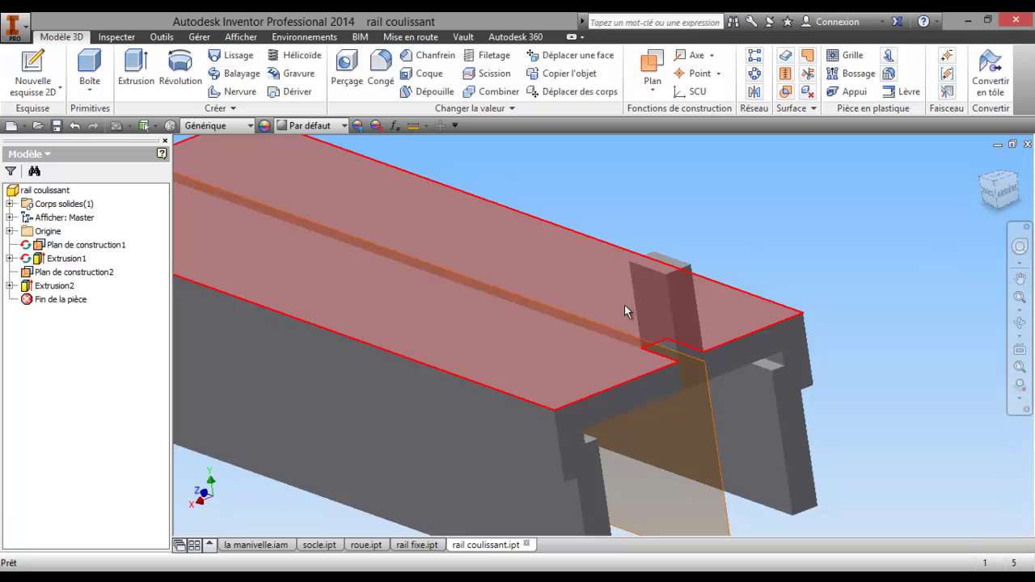
- Fillet the tab's two upper edges with a 10 mm radius
click(381, 72)
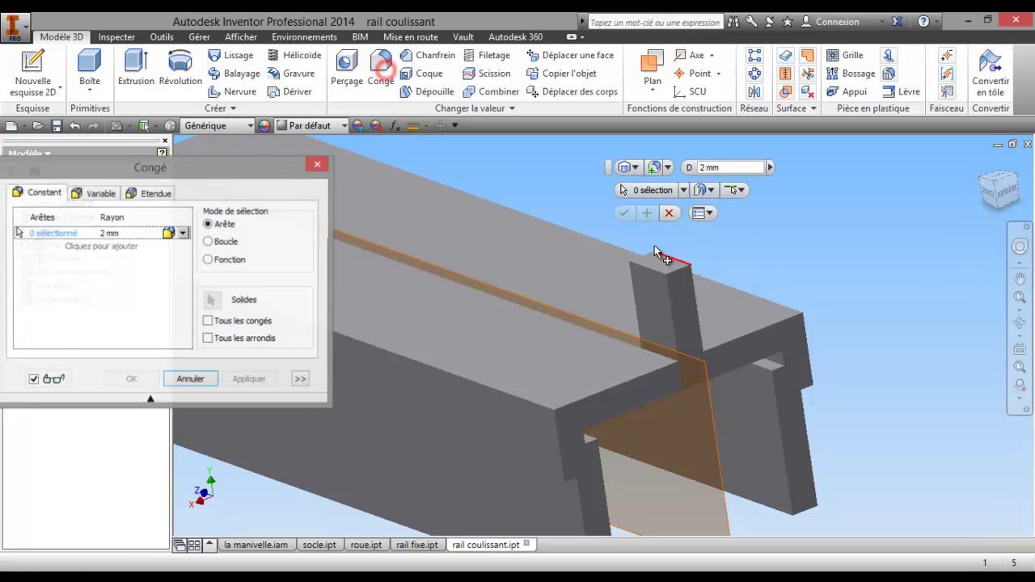
click(678, 273)
click(639, 259)
text(10)
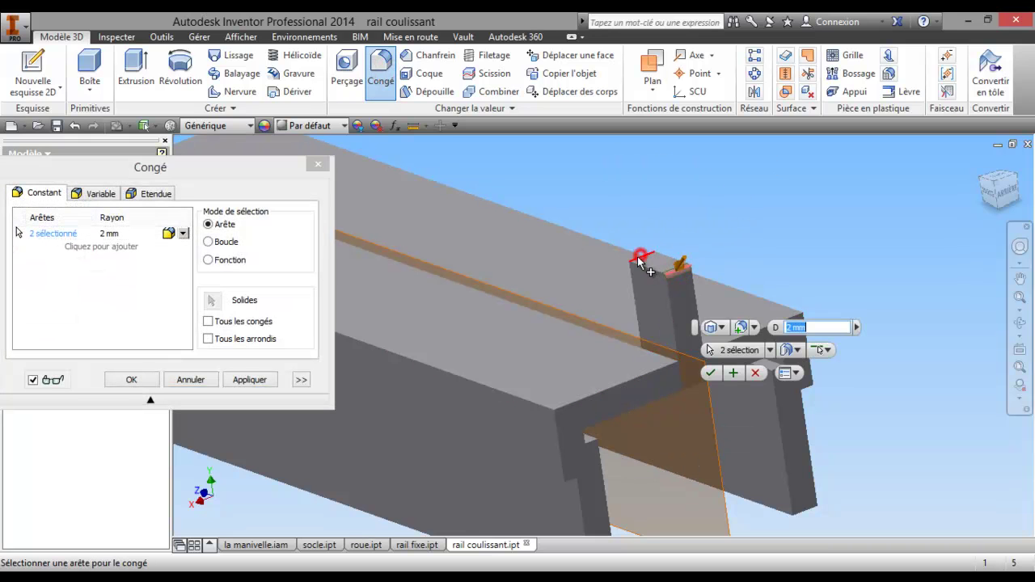
click(144, 380)
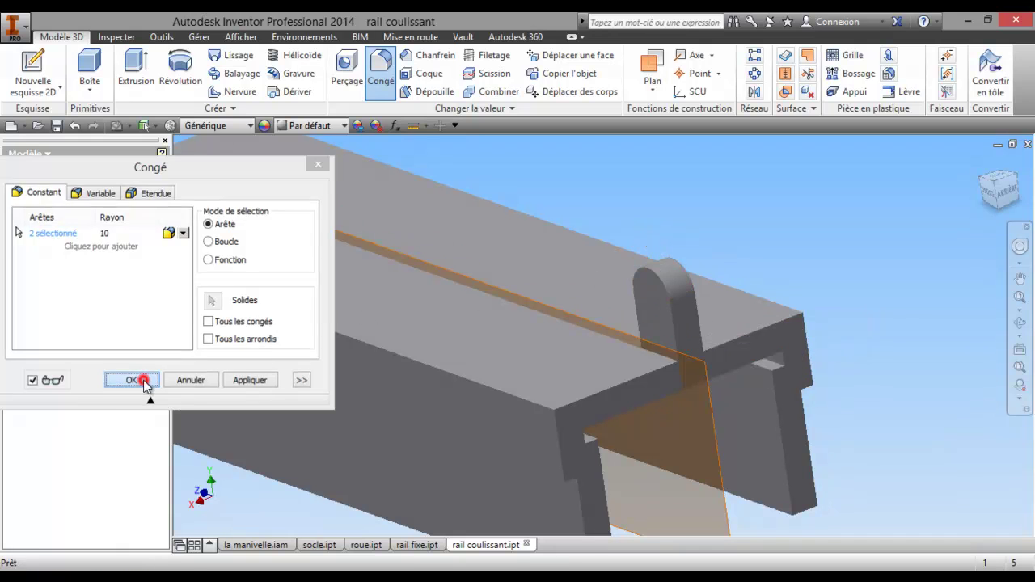
right_click(659, 303)
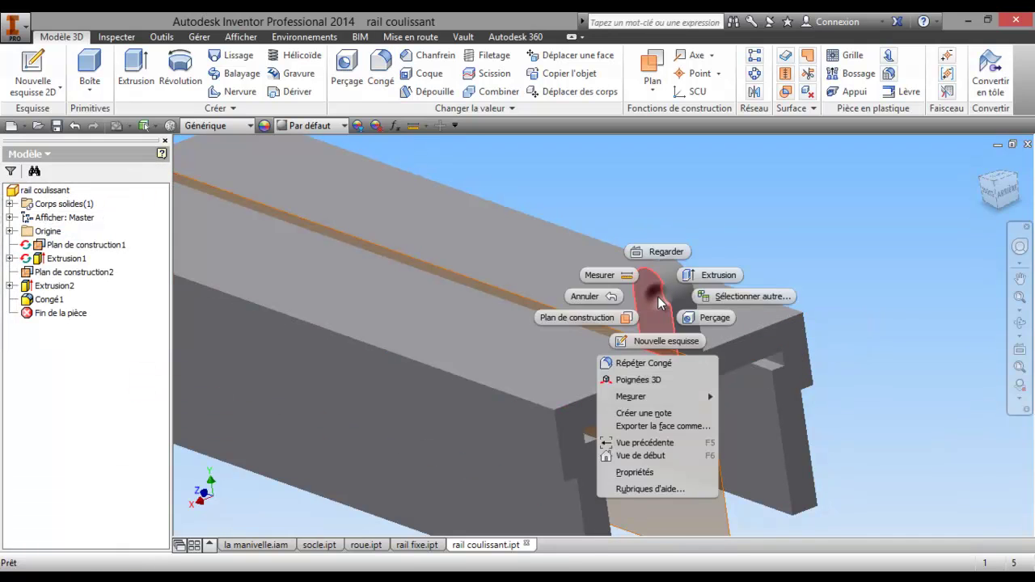
- Sketch a 10 mm diameter circle centred in the tab's rounded end on its face
click(651, 341)
middle_drag(643, 282, 262, 251)
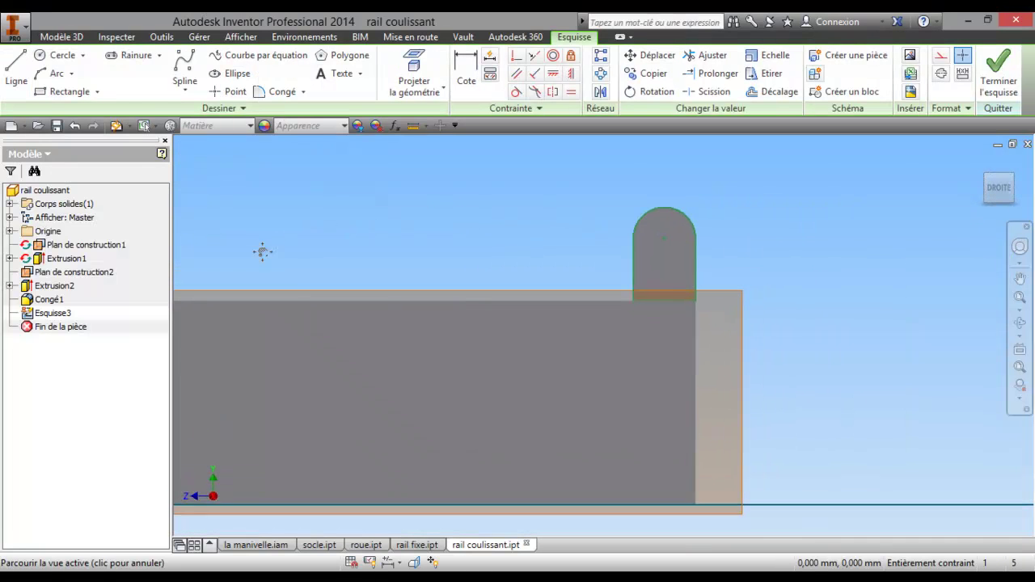
click(62, 55)
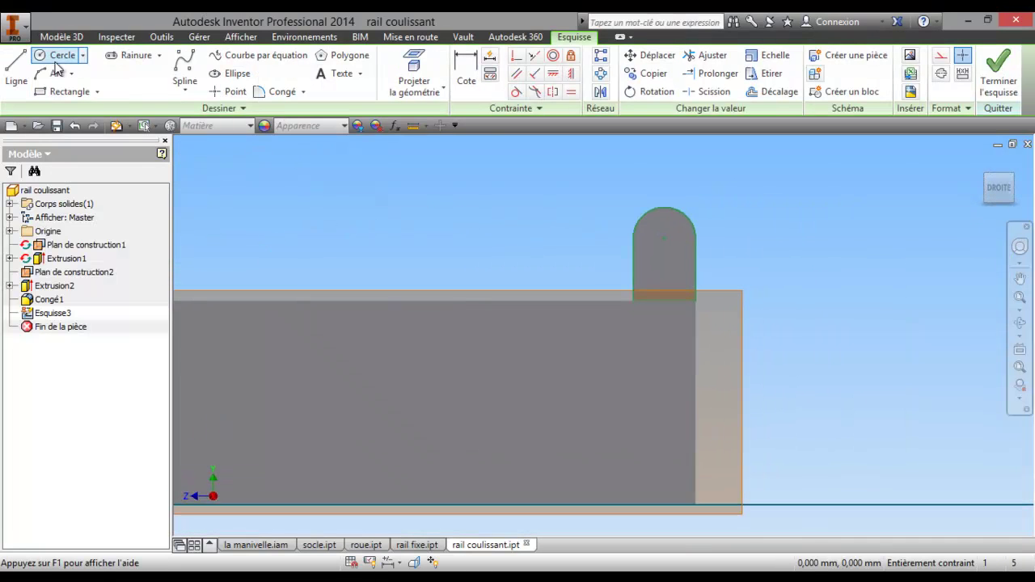
click(665, 237)
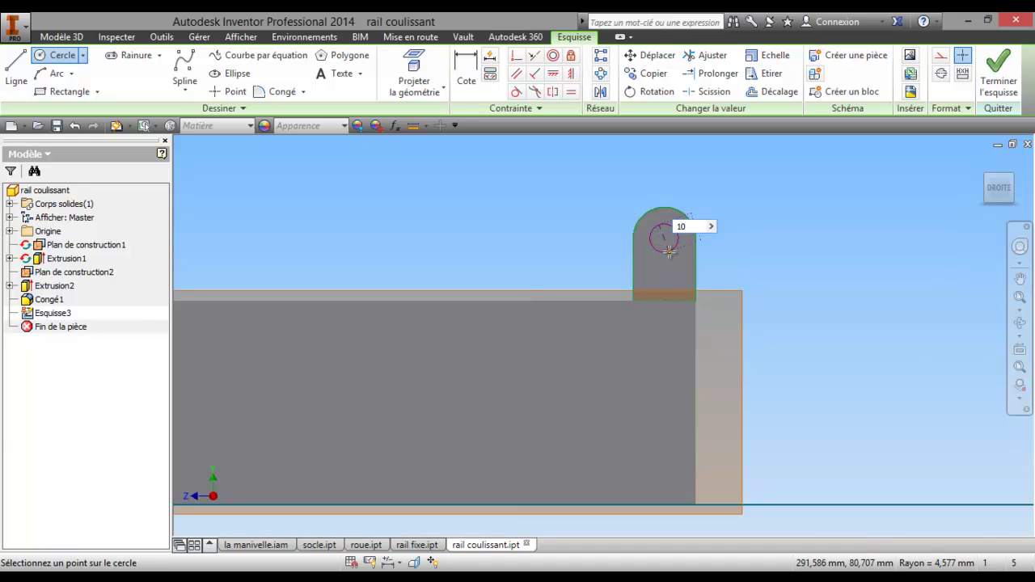
key(Return)
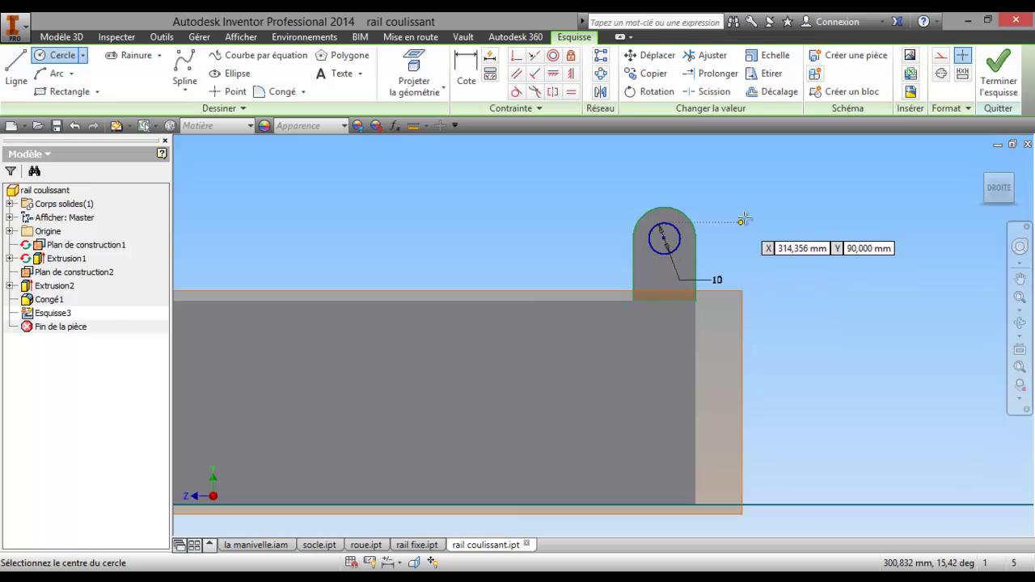
click(988, 77)
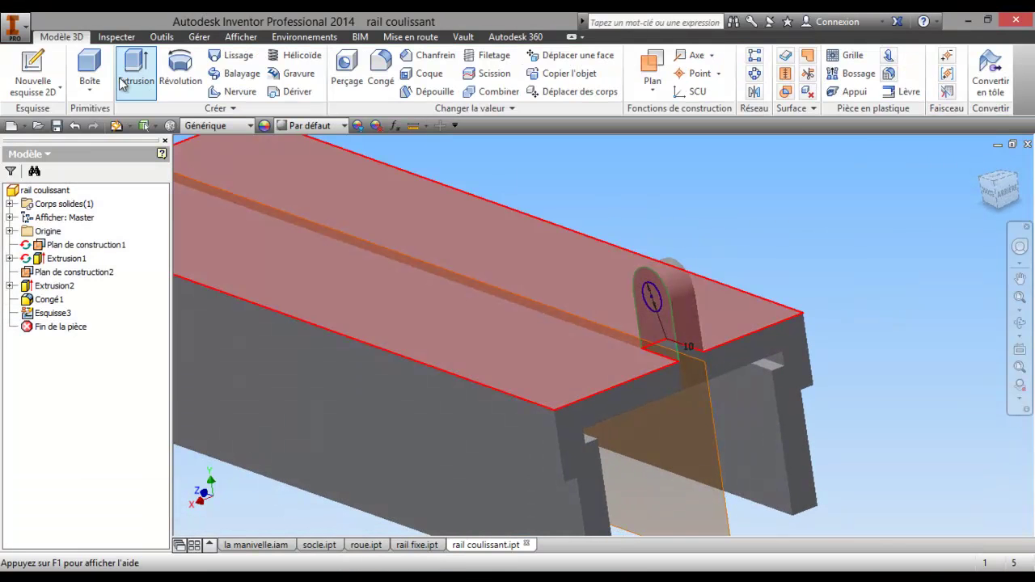
- Extrude the circle 10 mm as Extrusion3, then switch back to the la manivelle assembly
click(125, 73)
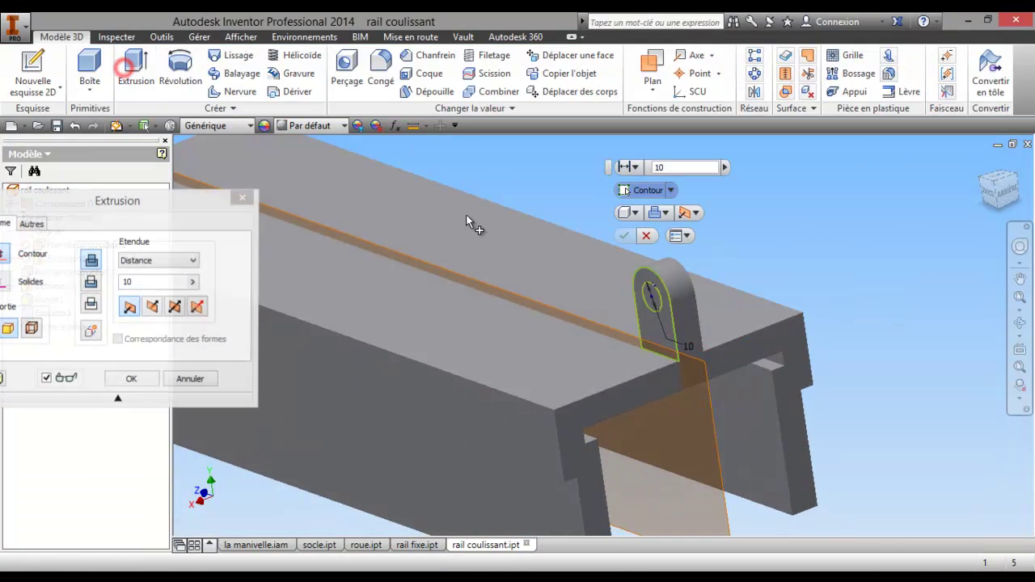
click(653, 304)
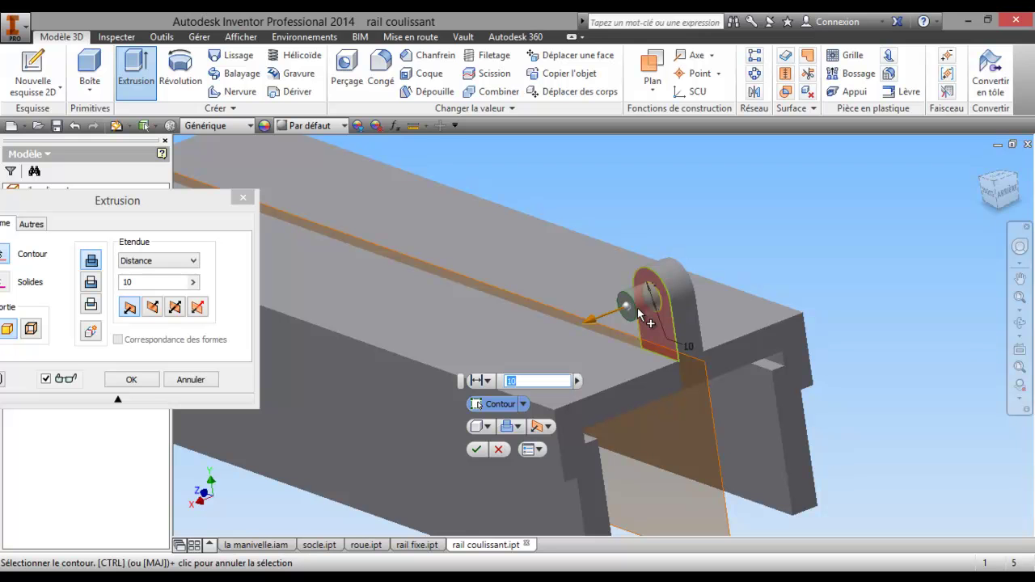
click(131, 380)
mouse_move(442, 315)
shift+middle_down()
mouse_move(507, 318)
mouse_move(569, 343)
mouse_move(617, 335)
mouse_move(605, 393)
mouse_move(697, 337)
shift+middle_up()
right_click(566, 335)
click(567, 336)
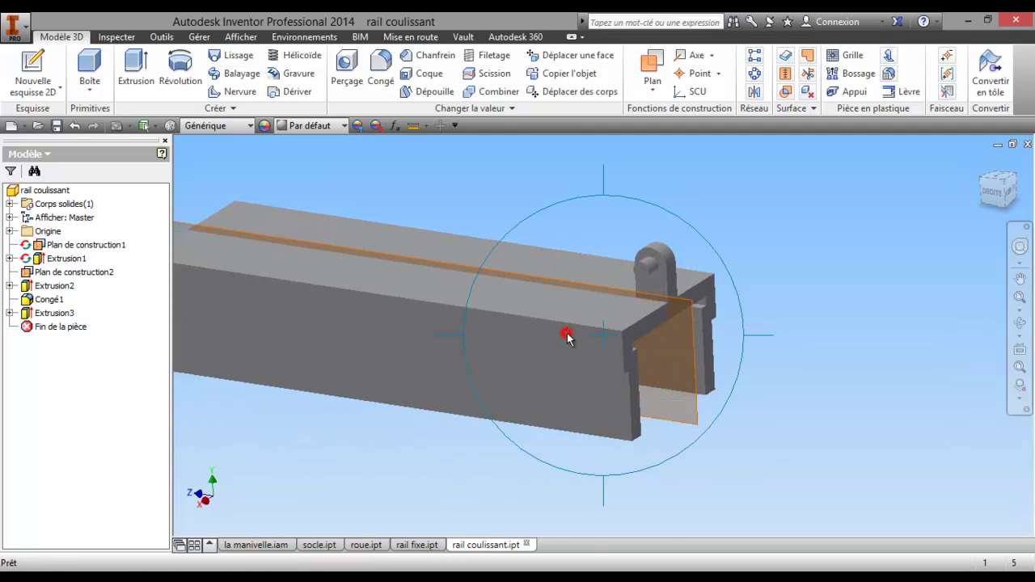
key(Escape)
click(261, 546)
- Hide Plan de construction2 in the rail coulissant part
mouse_move(481, 428)
shift+middle_down()
mouse_move(724, 353)
mouse_move(614, 243)
mouse_move(573, 180)
shift+middle_up()
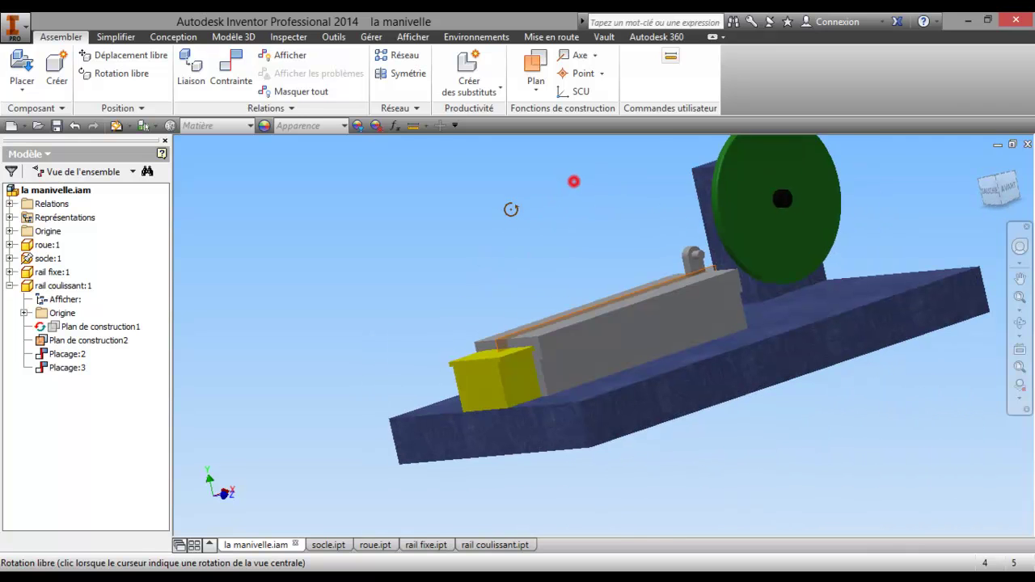
mouse_move(607, 321)
shift+middle_down()
mouse_move(702, 249)
mouse_move(751, 266)
shift+middle_up()
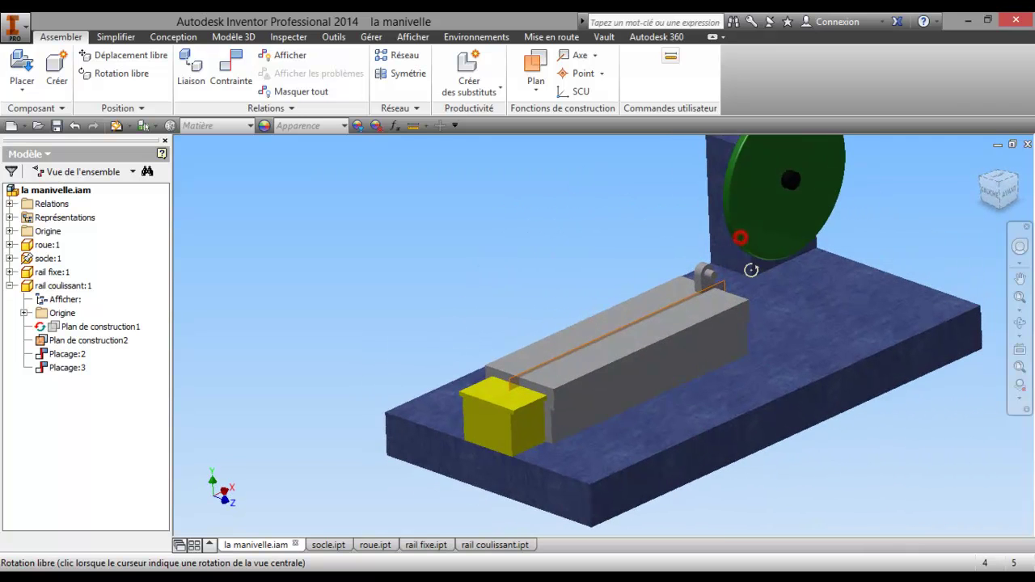
right_click(592, 322)
click(556, 311)
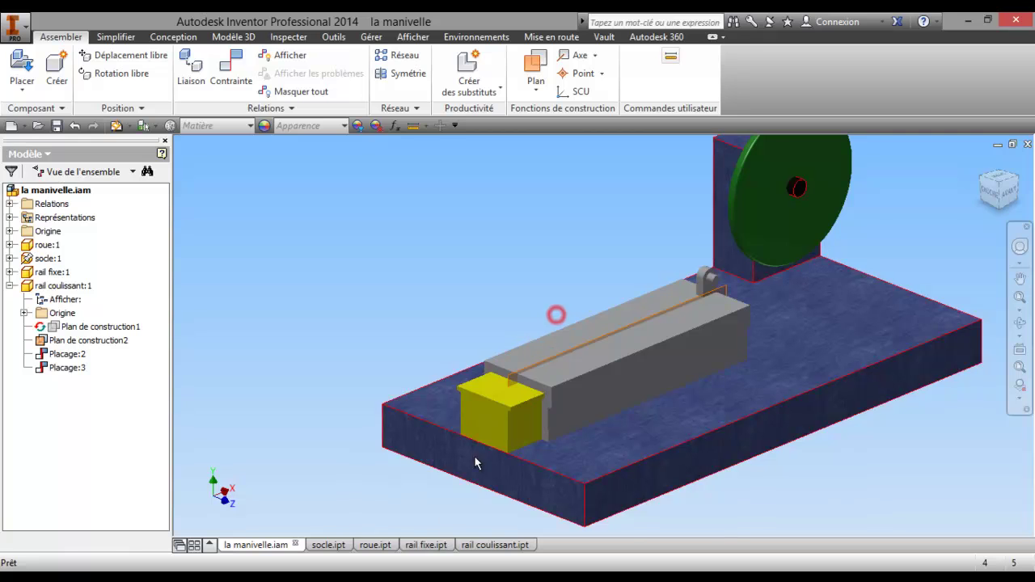
click(468, 546)
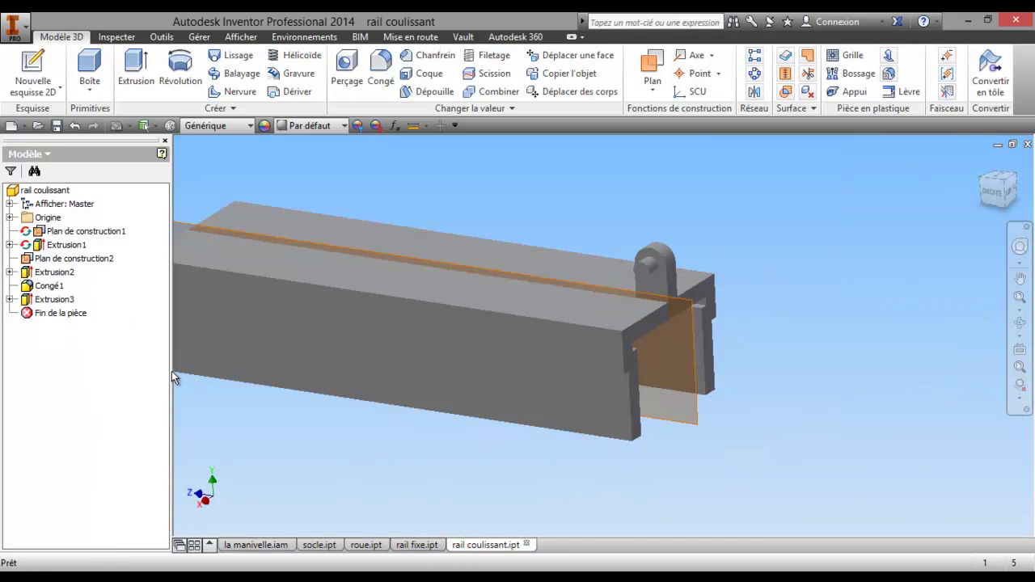
click(90, 275)
right_click(91, 275)
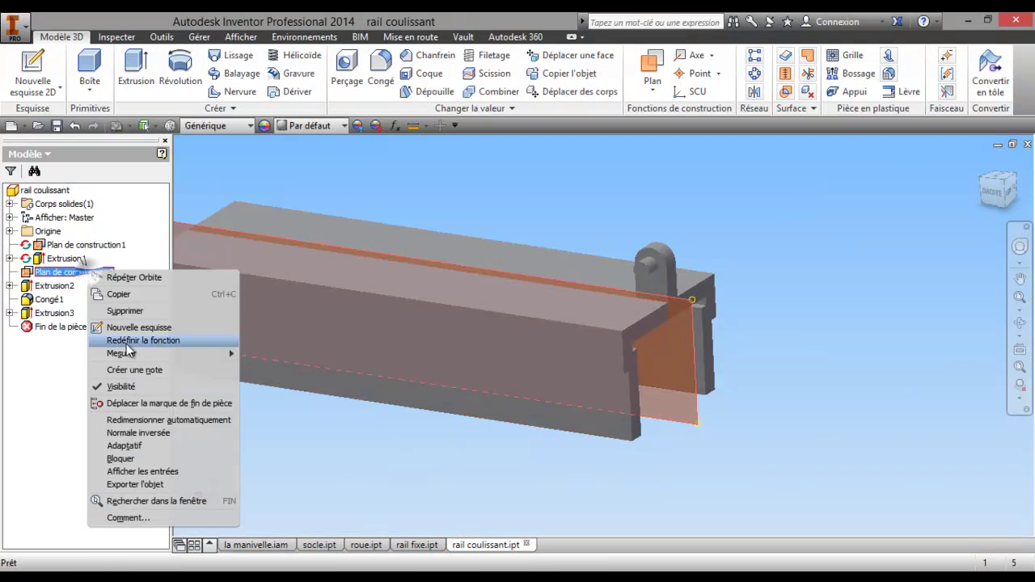
click(141, 391)
- Back in la manivelle, drag the sliding rail along the base to test its movement
click(275, 545)
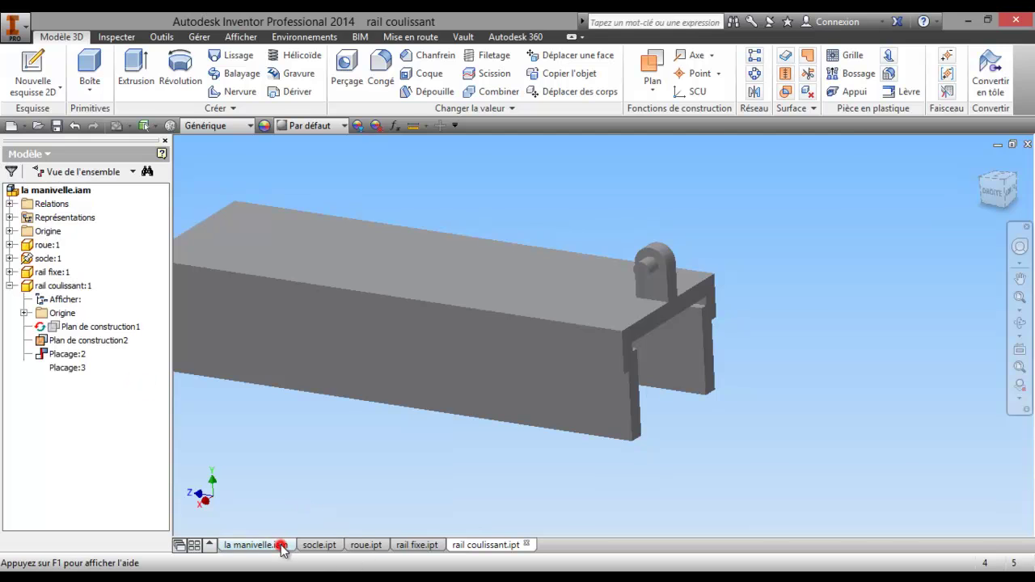
drag(564, 416, 581, 371)
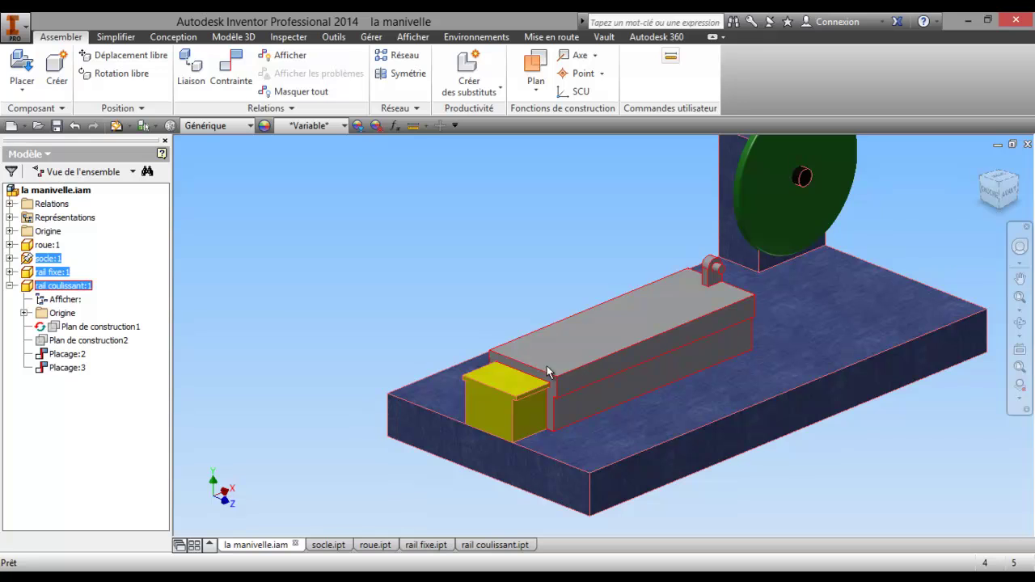
drag(528, 363, 502, 385)
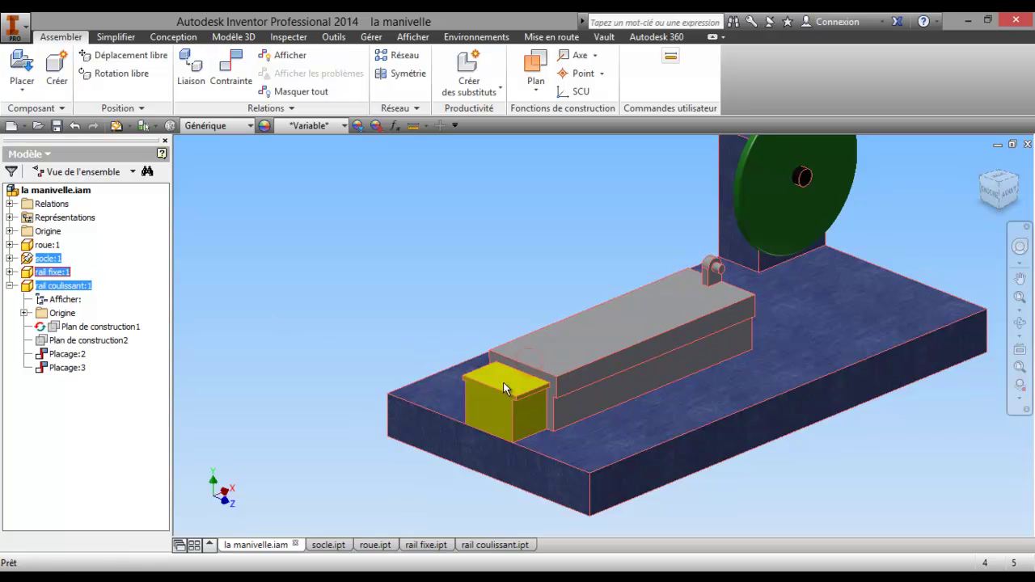
middle_drag(343, 315, 367, 327)
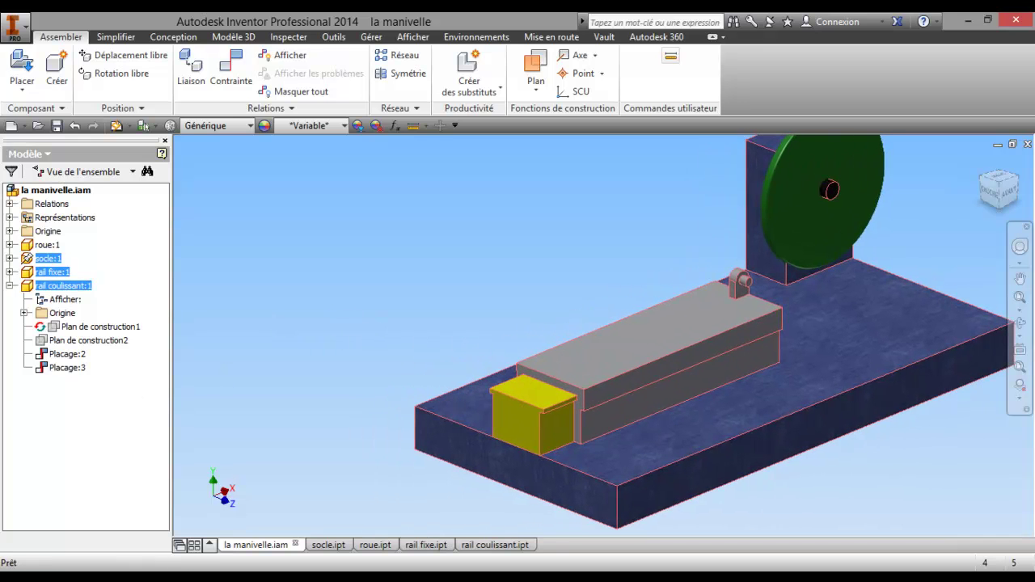
click(578, 358)
drag(776, 299, 789, 292)
click(667, 256)
scroll(672, 254, up, 5)
click(574, 267)
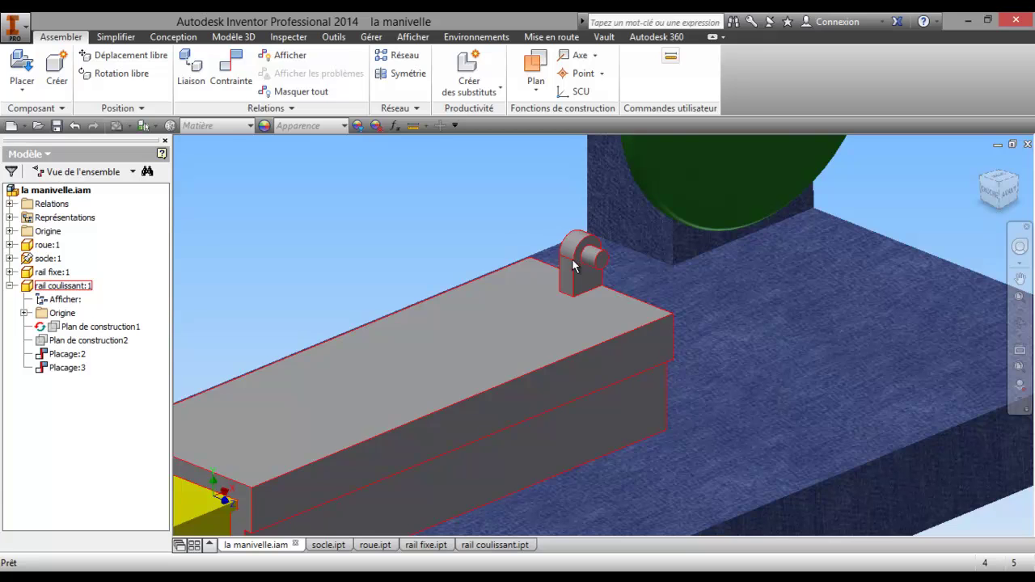
scroll(520, 316, down, 3)
scroll(629, 259, up, 3)
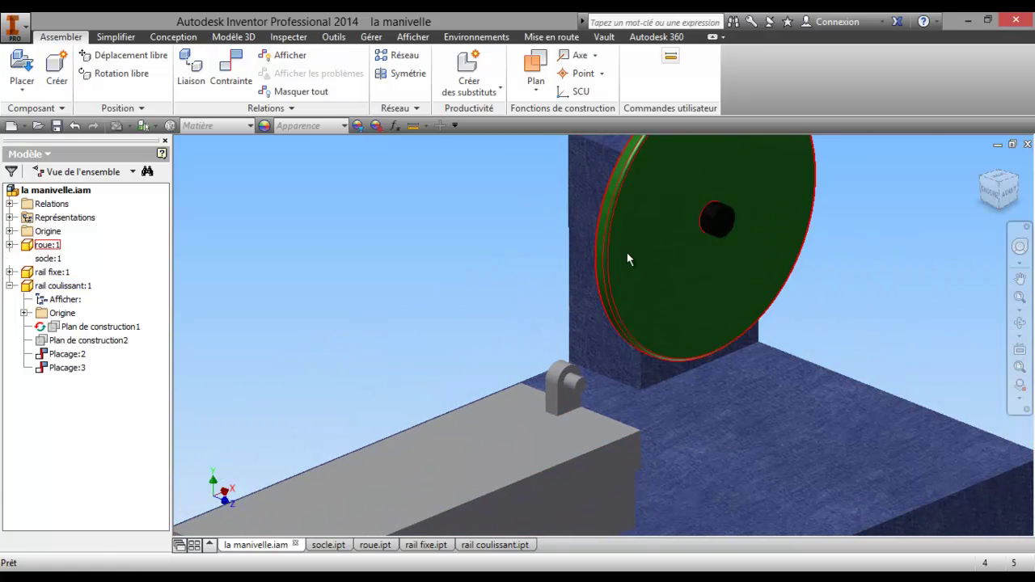
scroll(609, 267, down, 4)
scroll(562, 288, up, 1)
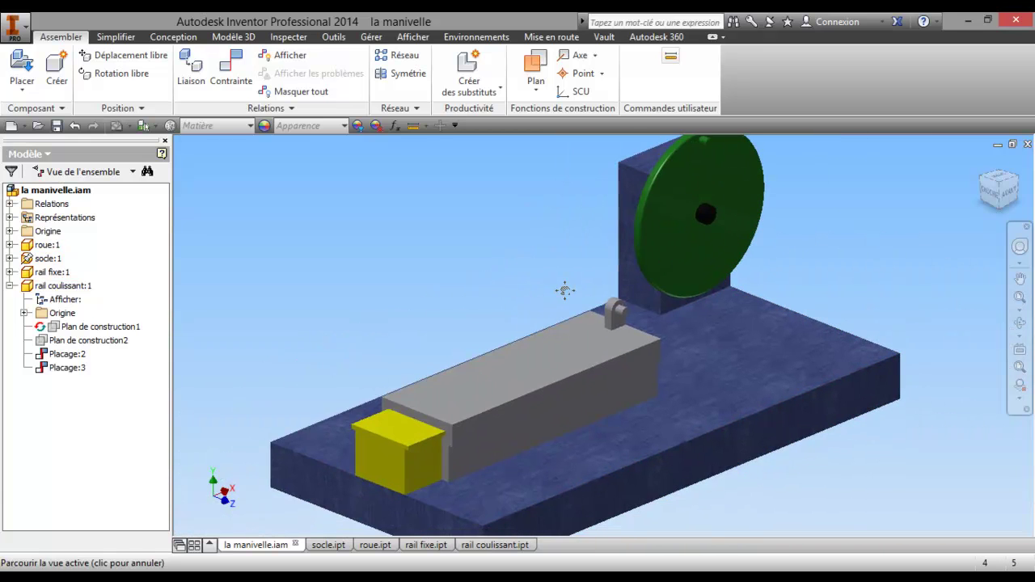
- Add an Affleurement constraint between the rail's pin face and the wheel face with 0 offset
click(231, 75)
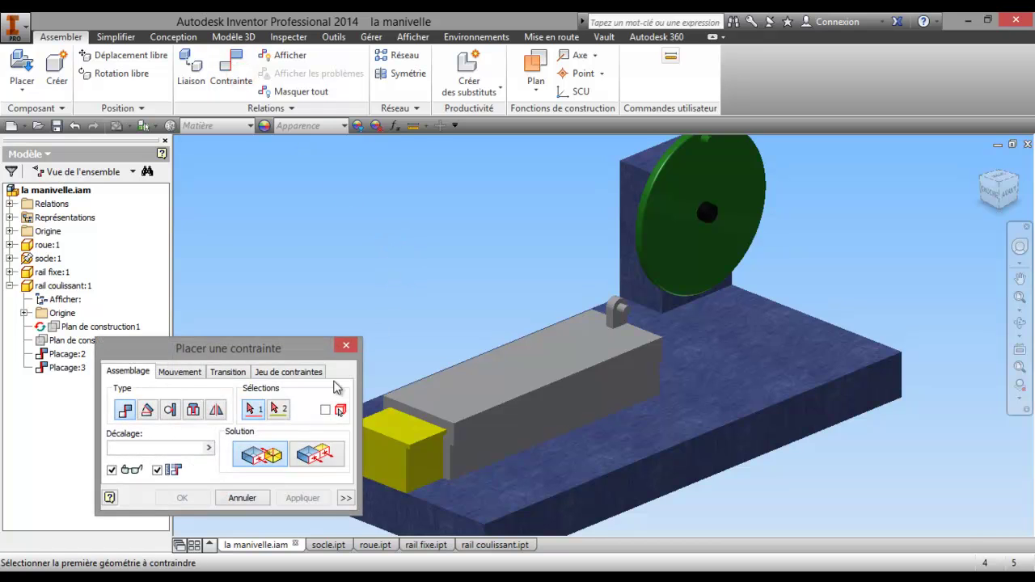
click(315, 455)
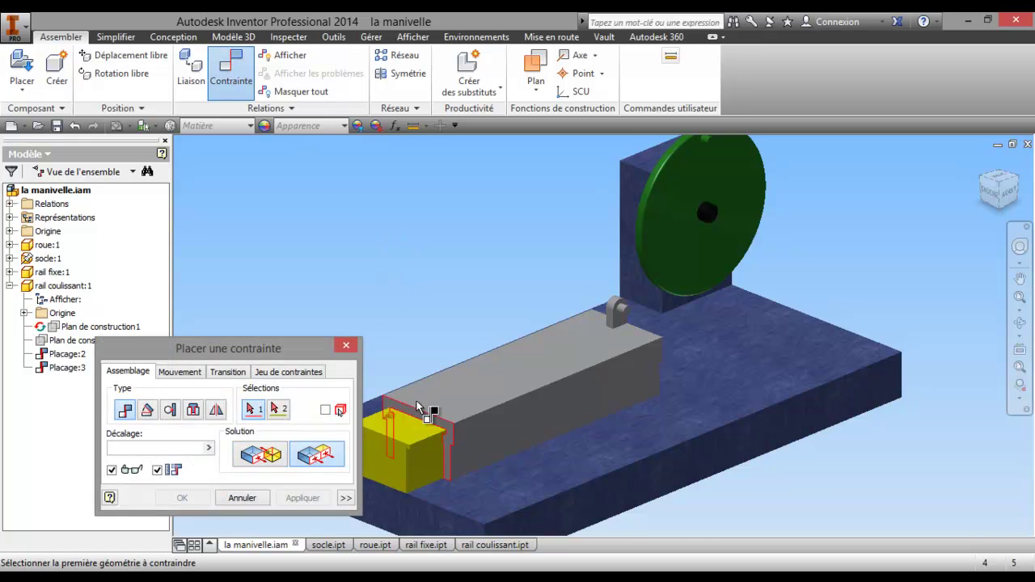
click(622, 322)
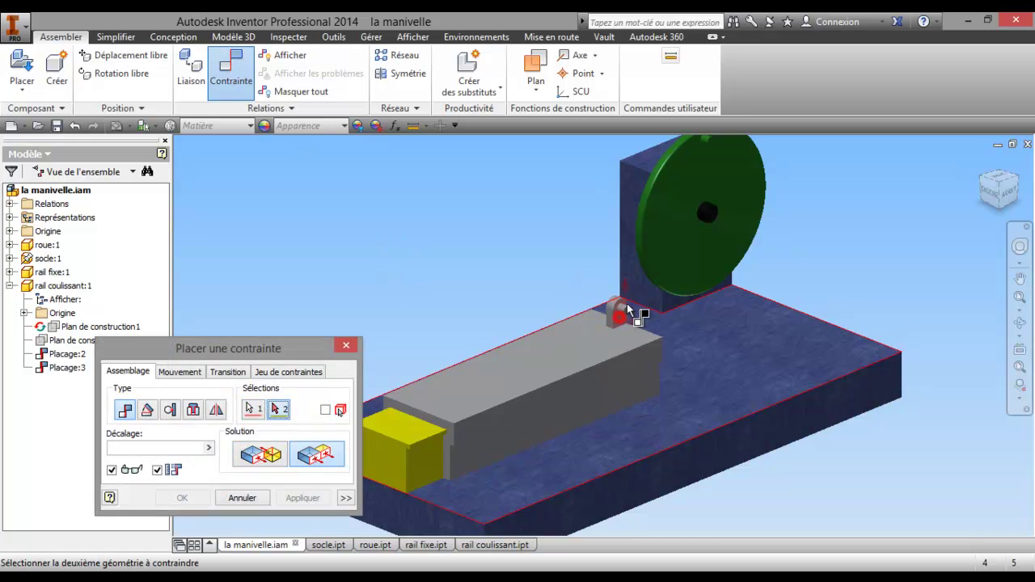
click(666, 225)
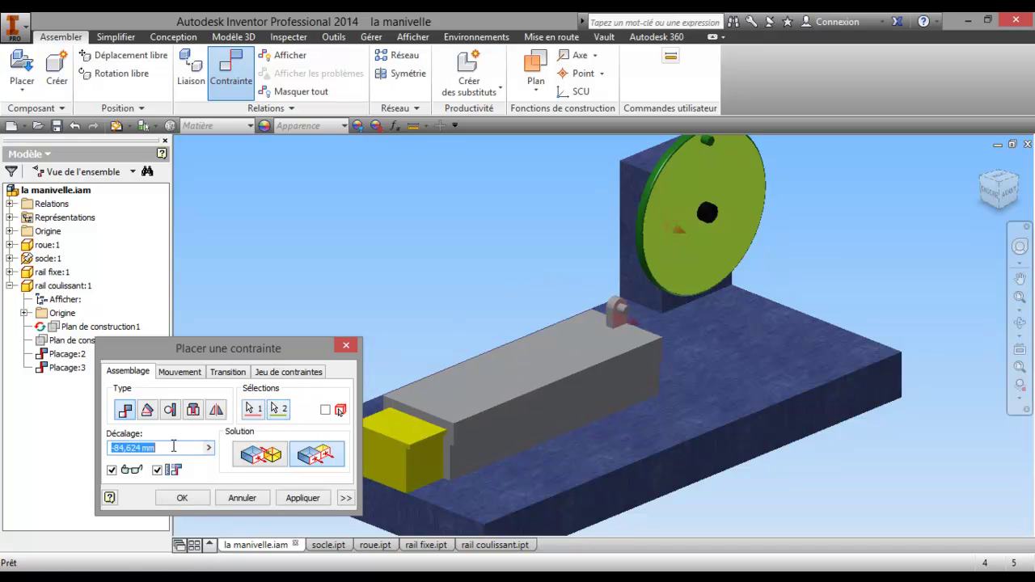
text(0)
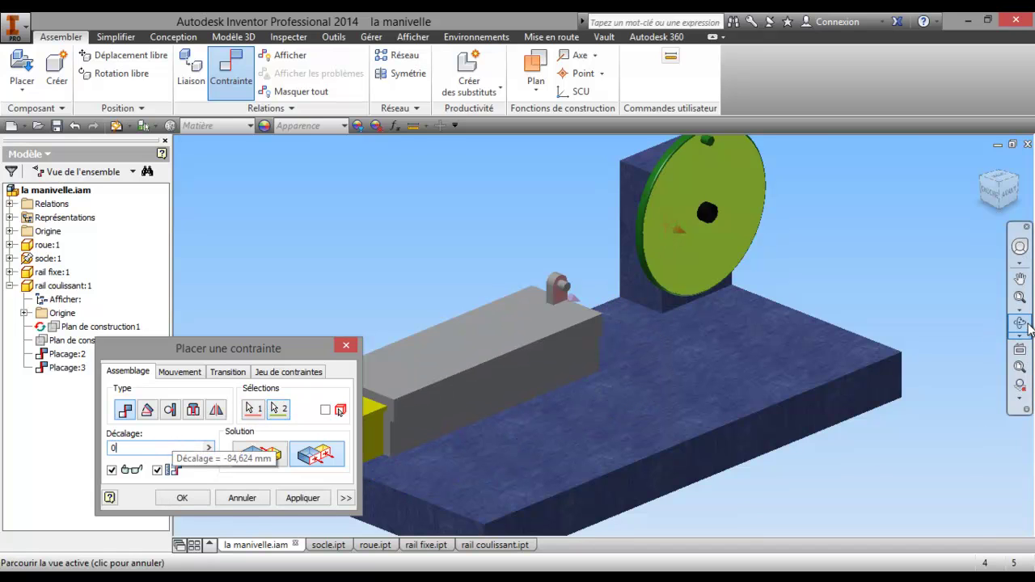
click(1021, 323)
drag(808, 315, 495, 349)
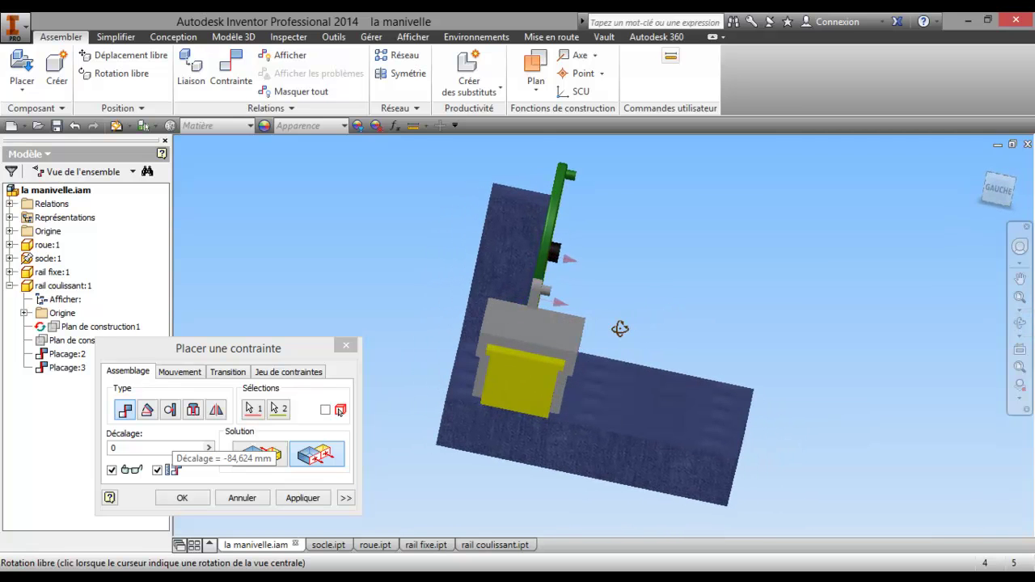
click(181, 499)
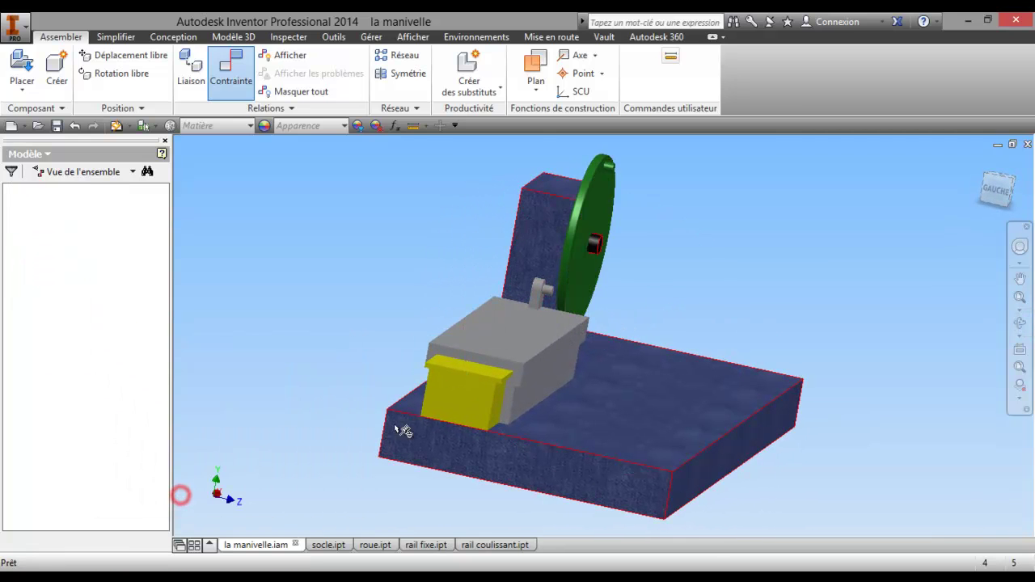
- Make rail fixe:1 adaptive and slide the sliding rail back and forth along the base
right_click(455, 399)
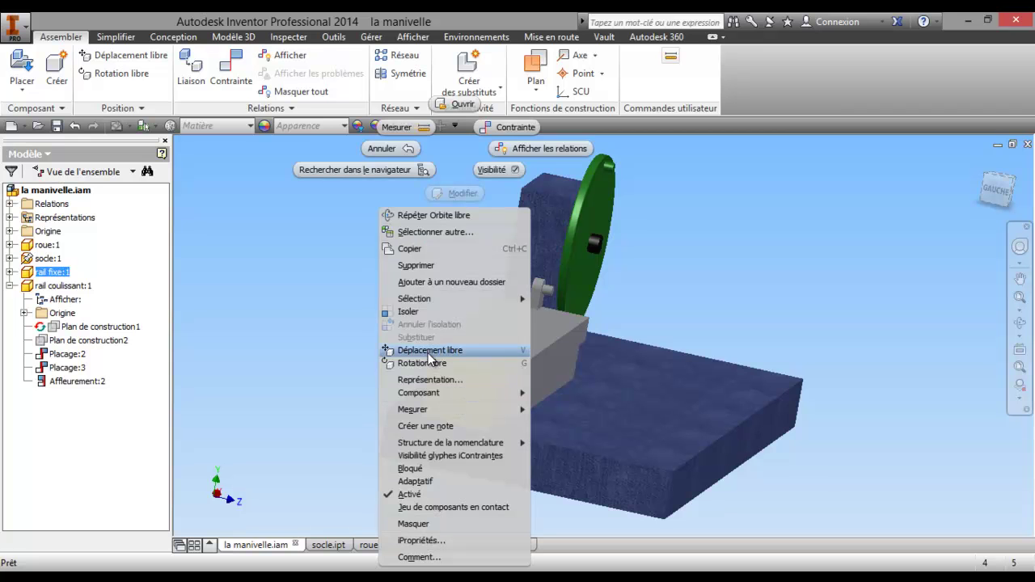
click(431, 477)
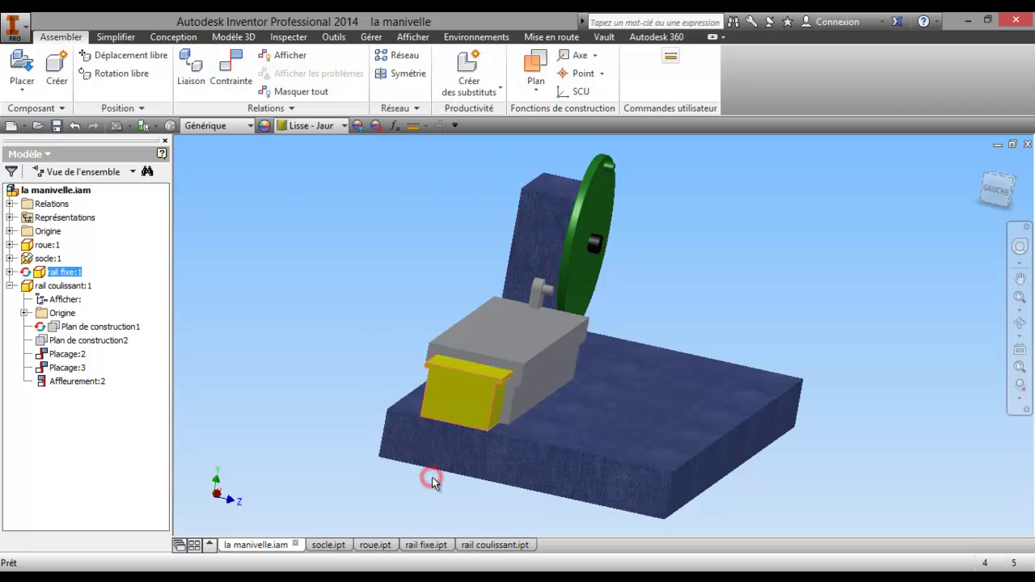
drag(511, 353, 483, 382)
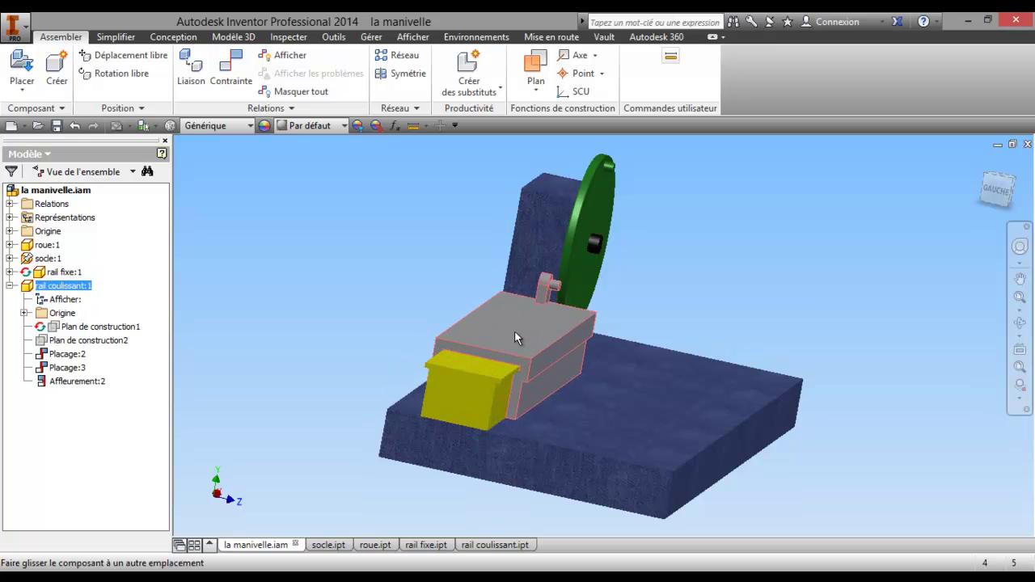
drag(482, 380, 507, 347)
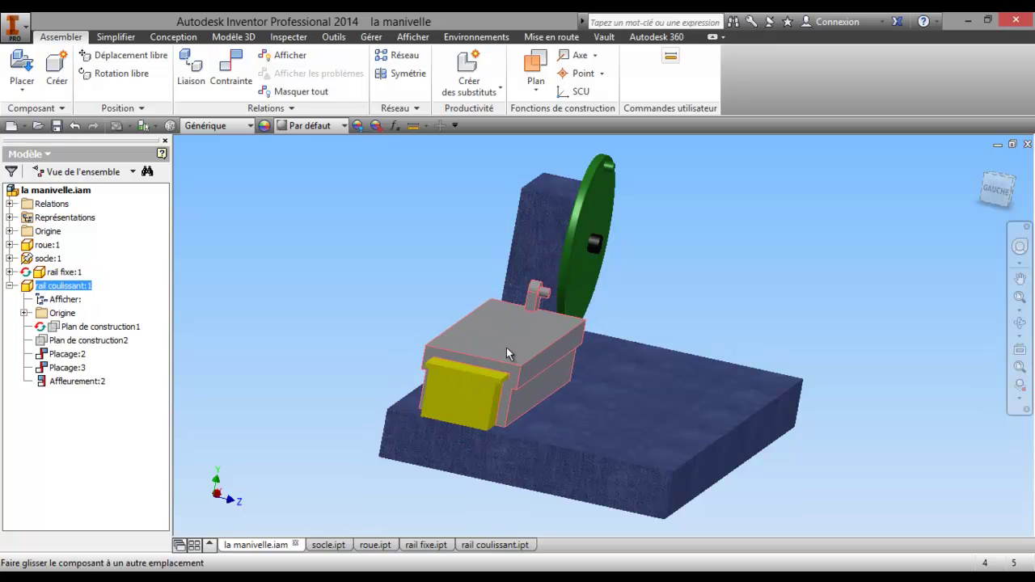
- Orbit around the assembly, try turning the wheel and slide the rail toward it
key(g)
drag(589, 349, 535, 343)
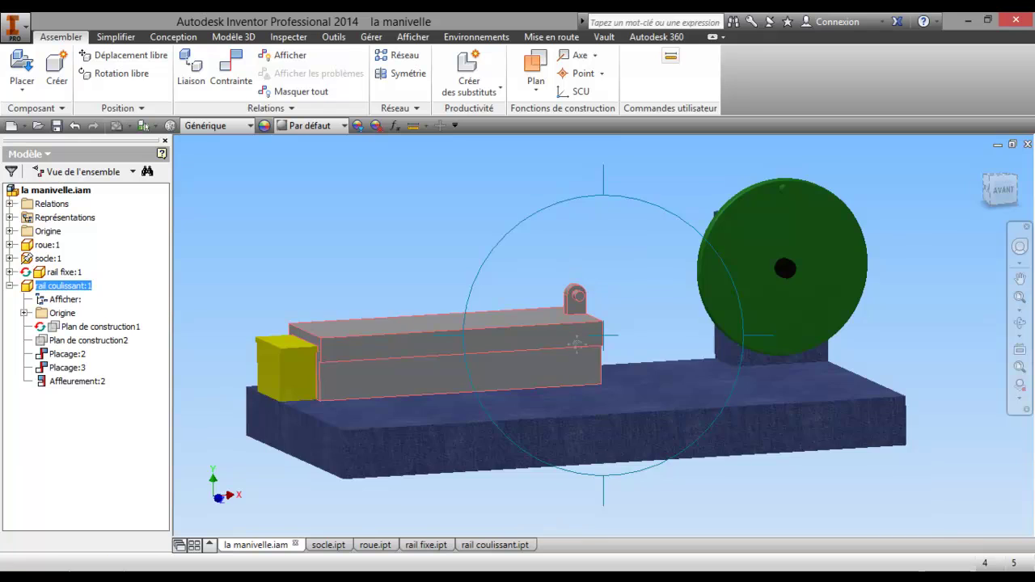
right_click(558, 333)
click(450, 332)
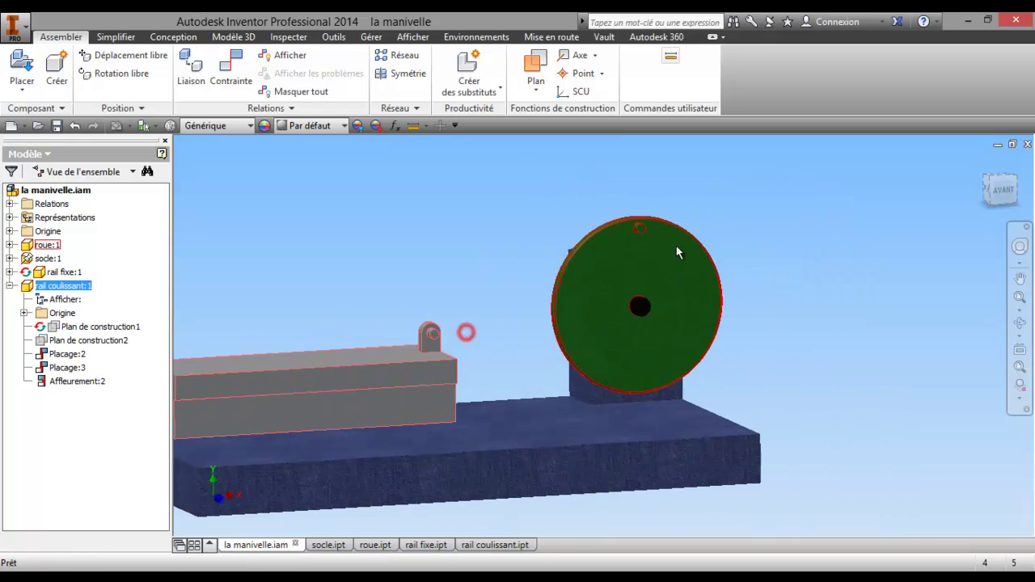
key(v)
drag(705, 332, 702, 342)
middle_drag(566, 378, 575, 346)
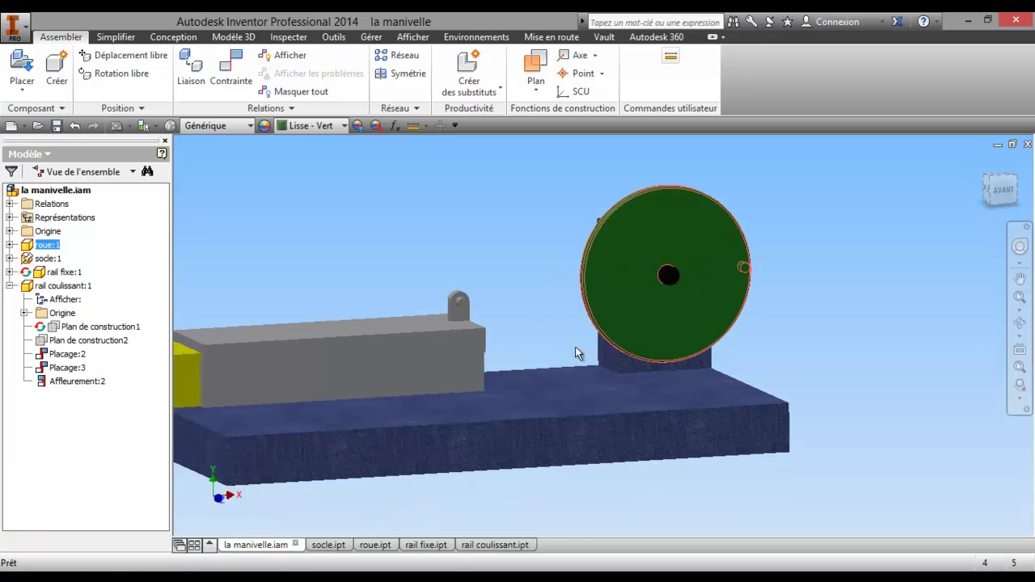
key(g)
click(500, 371)
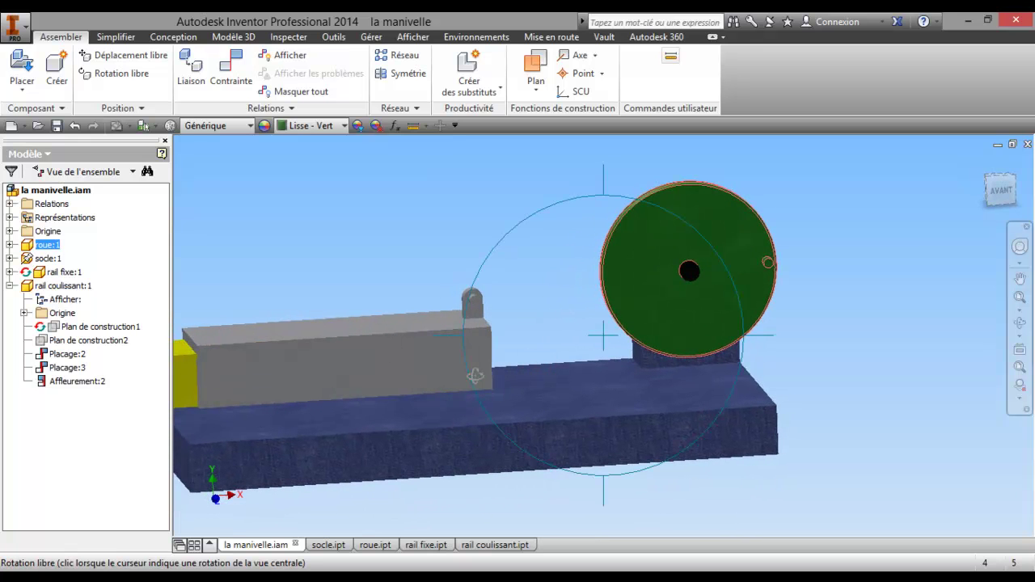
right_click(497, 360)
click(400, 362)
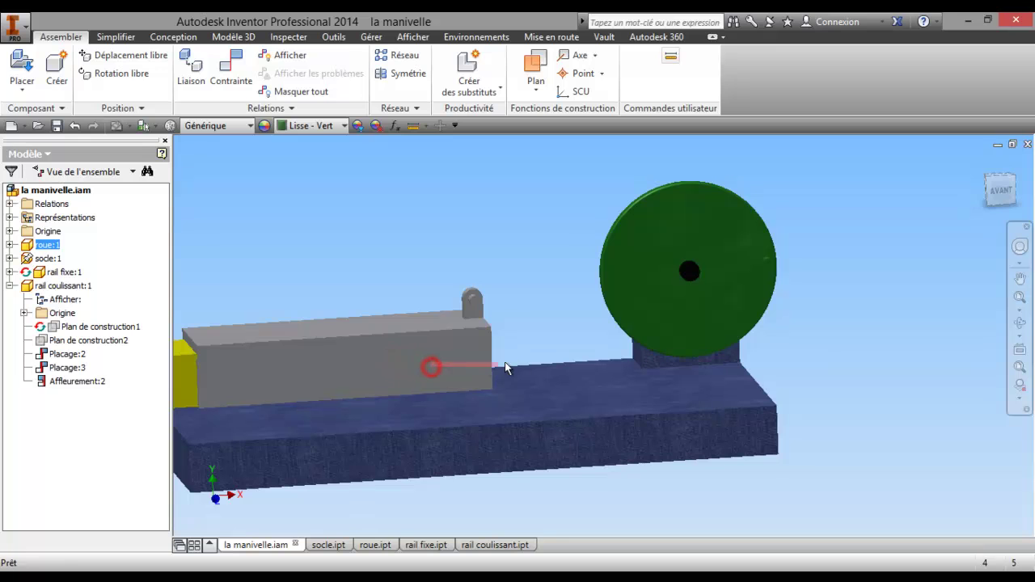
drag(437, 350, 532, 350)
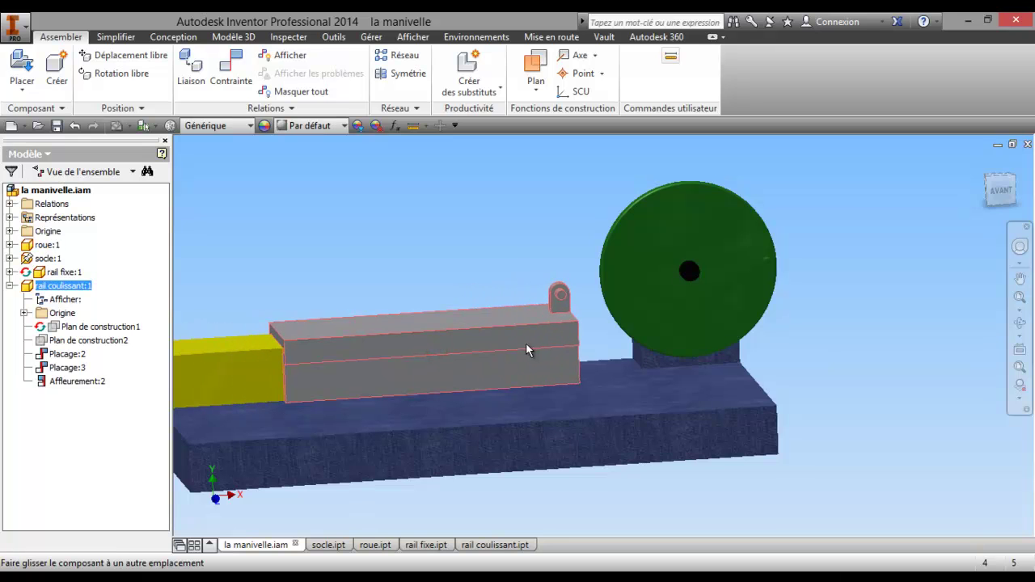
middle_drag(533, 344, 493, 363)
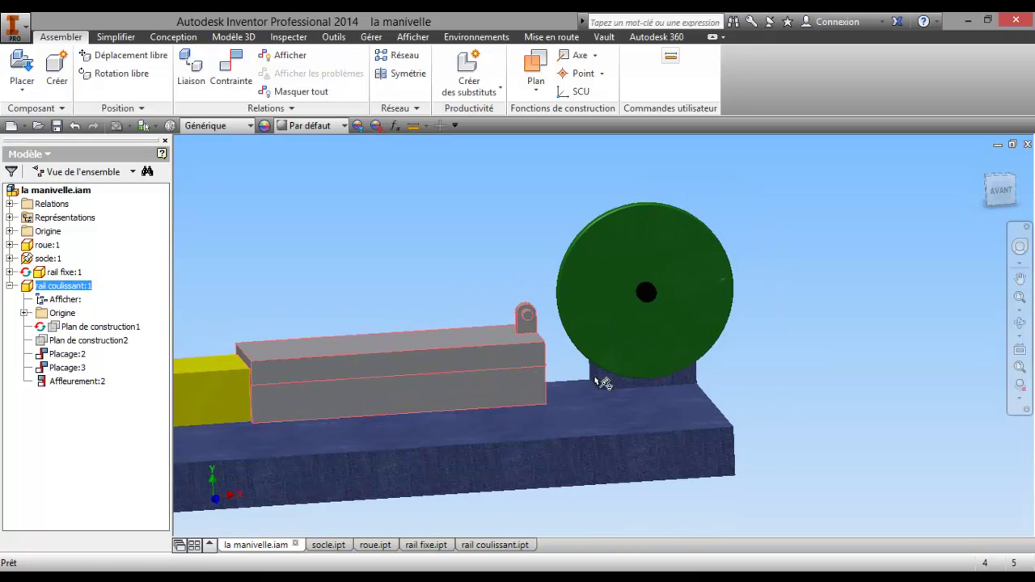
key(Escape)
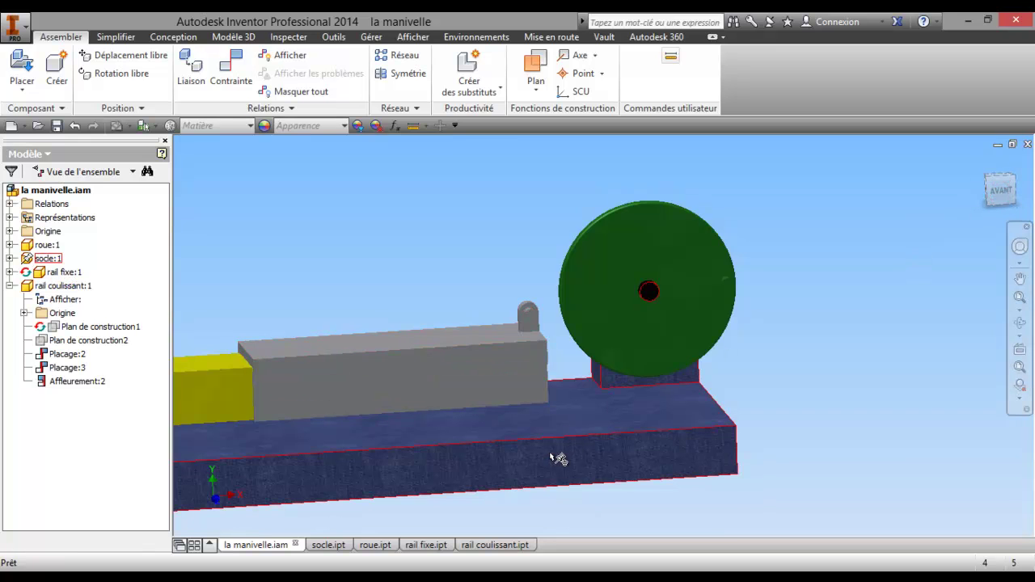
- Switch to the front view and zoom in on the wheel
click(1002, 190)
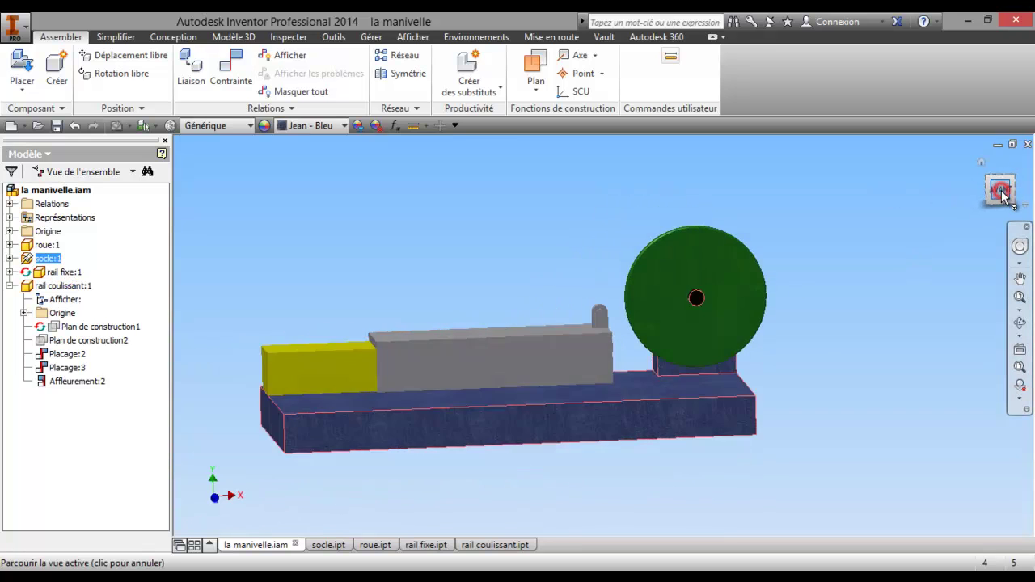
scroll(807, 325, up, 3)
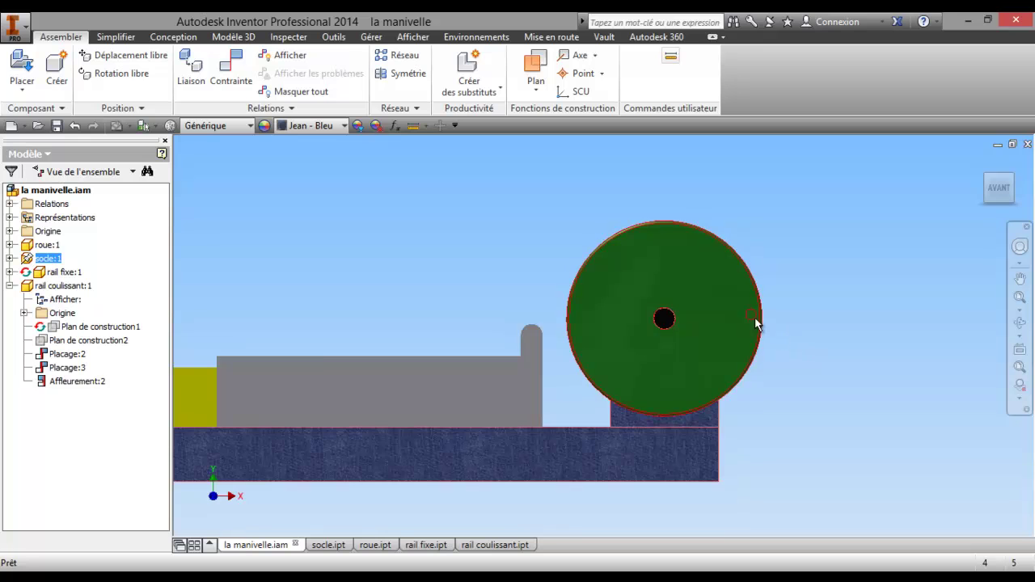
scroll(731, 318, up, 3)
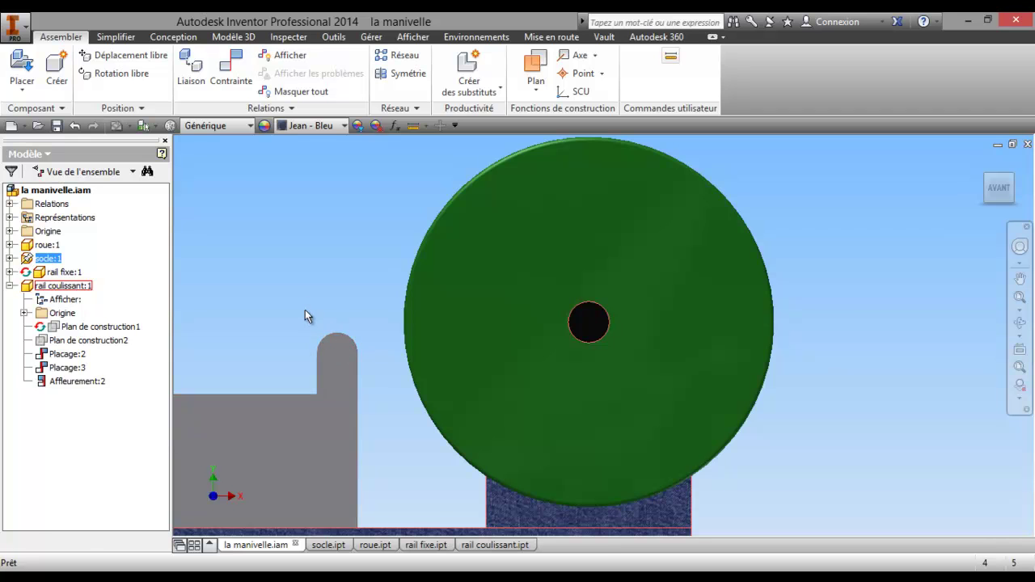
- Create a standalone new part document, then close it and return to the assembly
click(25, 127)
click(49, 213)
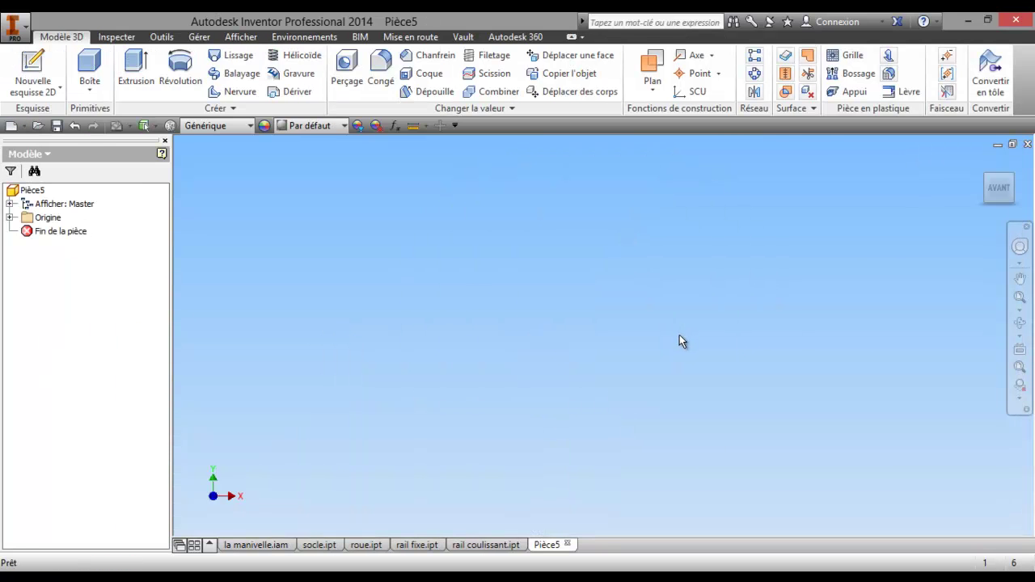
click(567, 544)
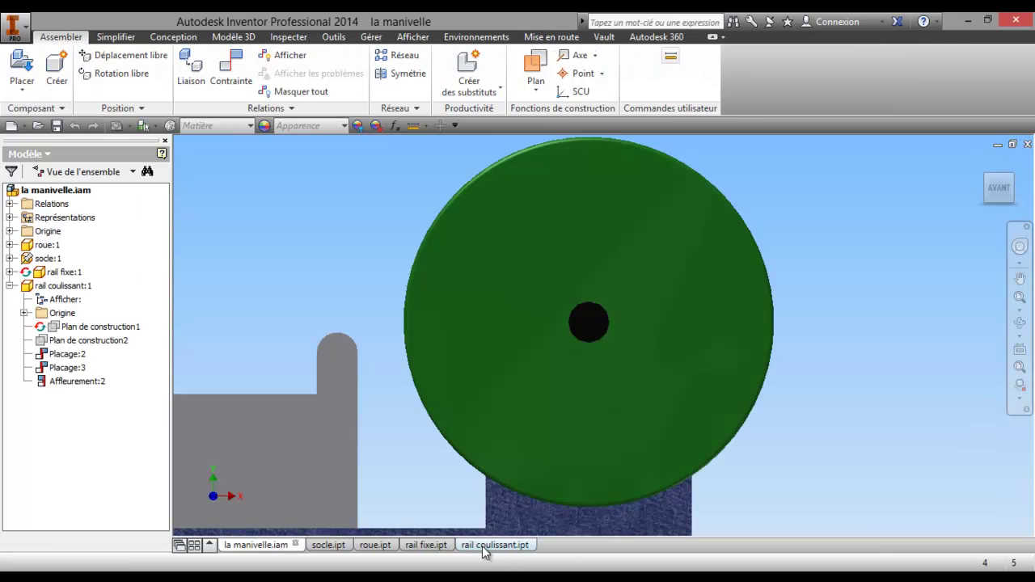
- Create the in-place component 'bras', placing it on the wheel face
middle_drag(429, 469, 492, 469)
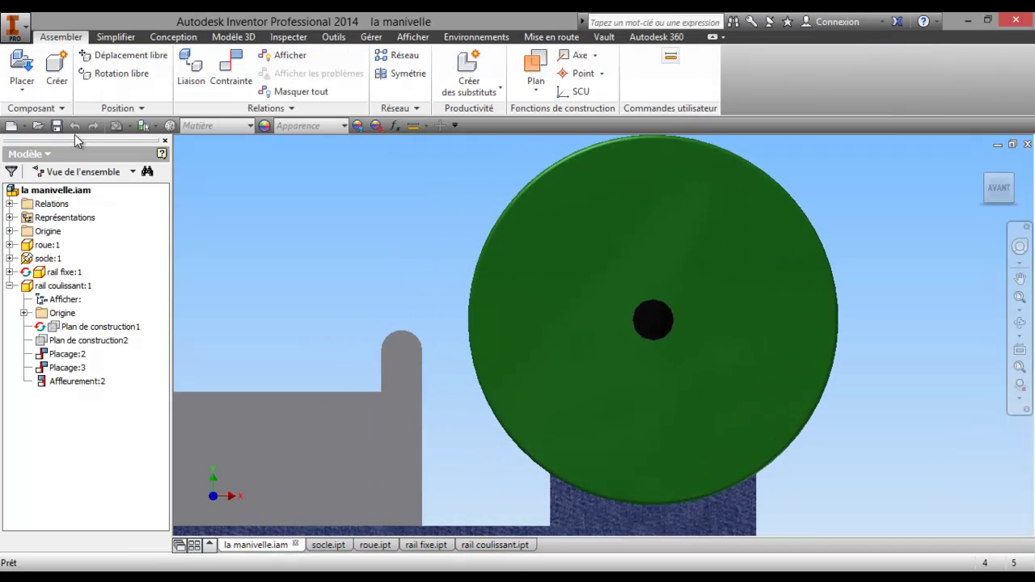
click(65, 81)
text(bras)
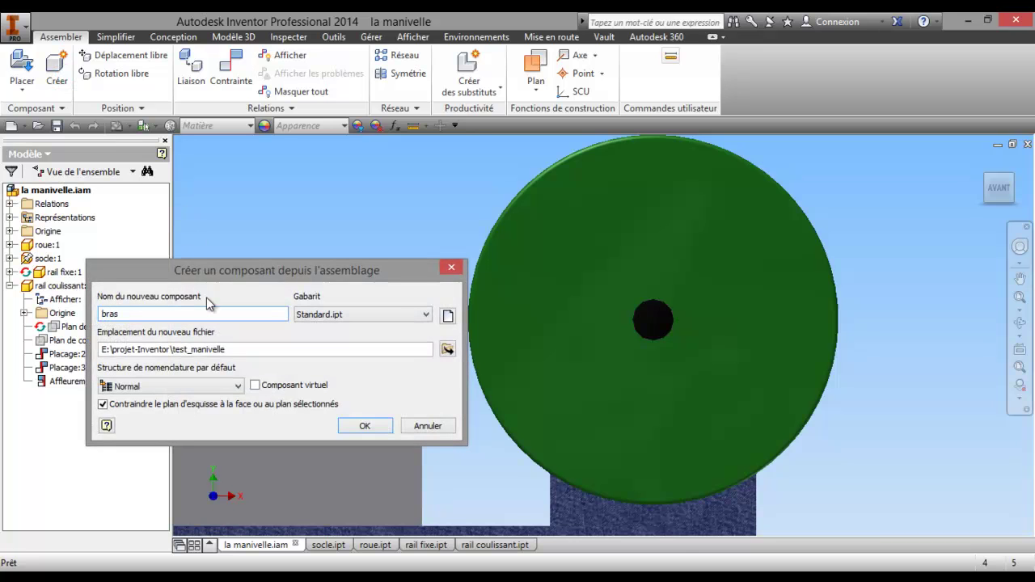
click(361, 426)
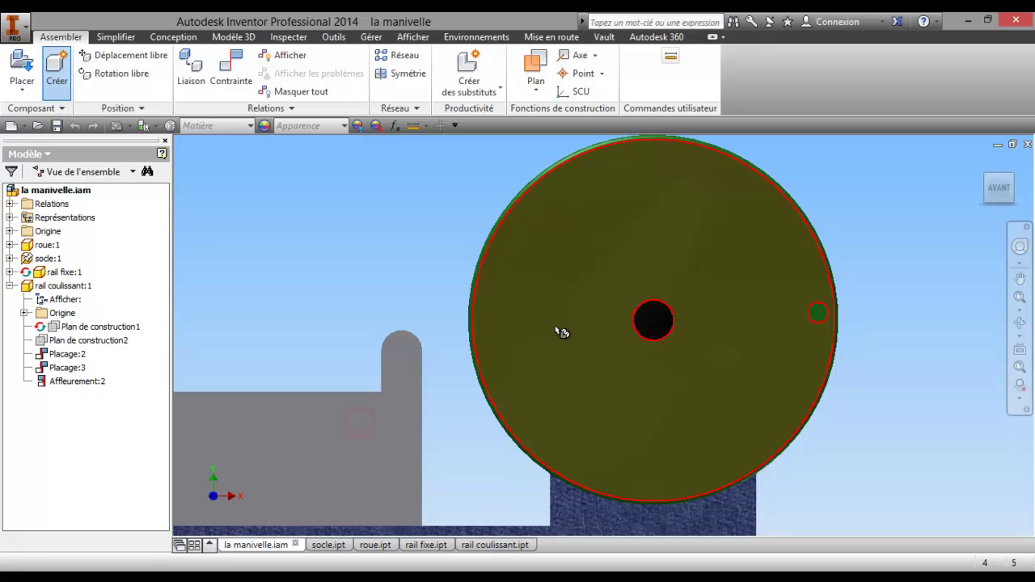
click(608, 325)
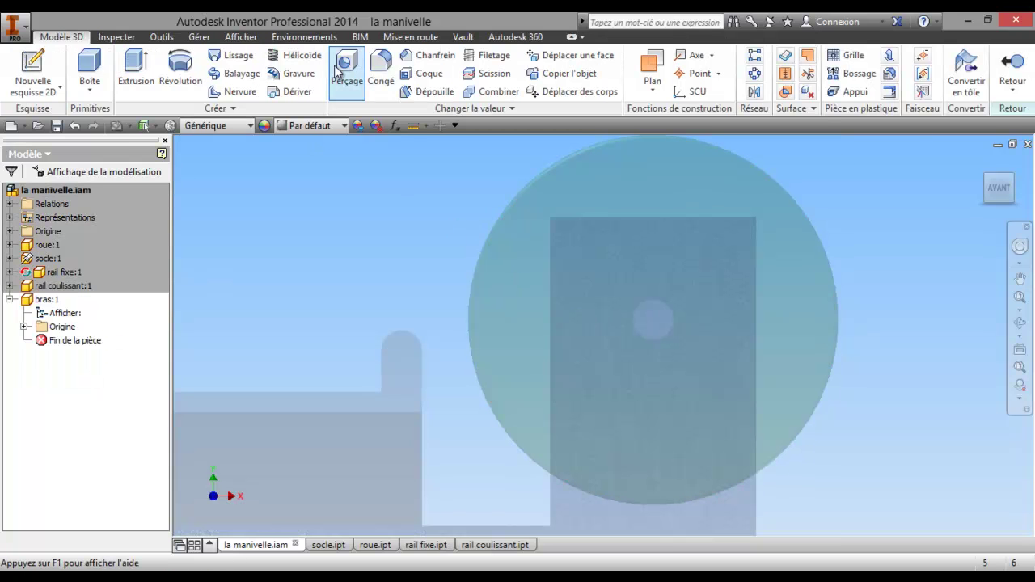
click(33, 65)
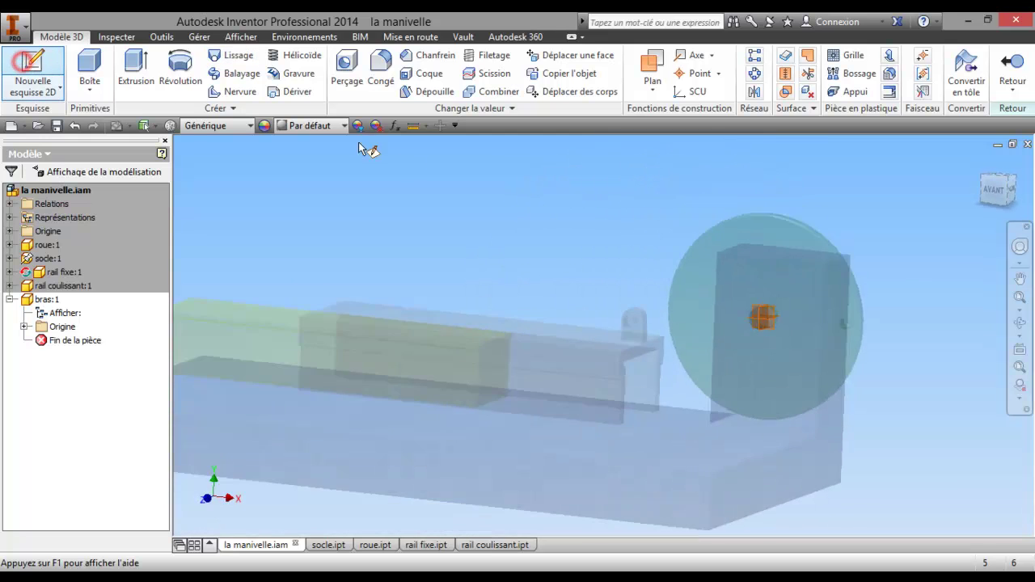
- Sketch on the wheel face and project the wheel pin point and the base post's pivot point
click(744, 338)
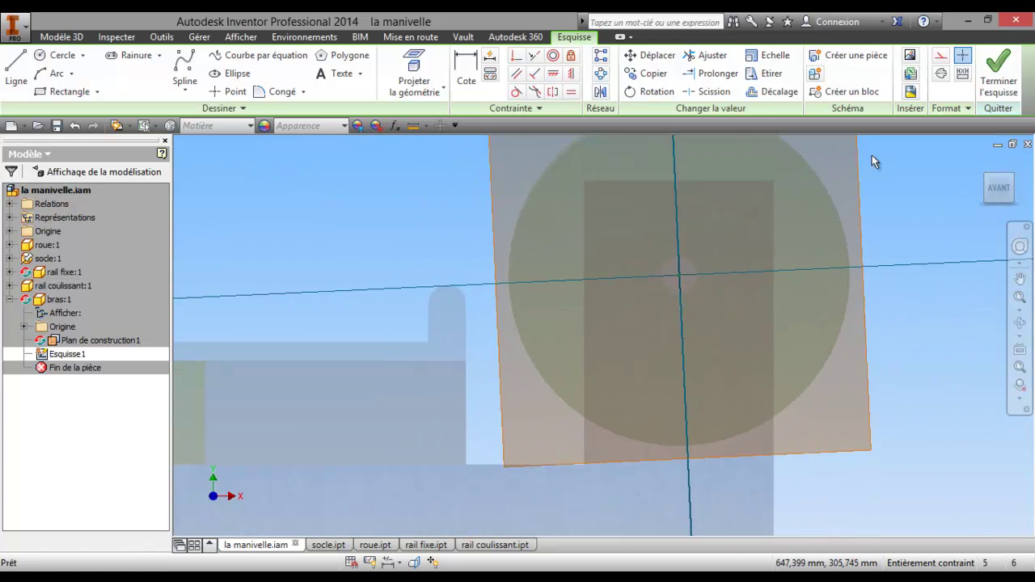
click(414, 81)
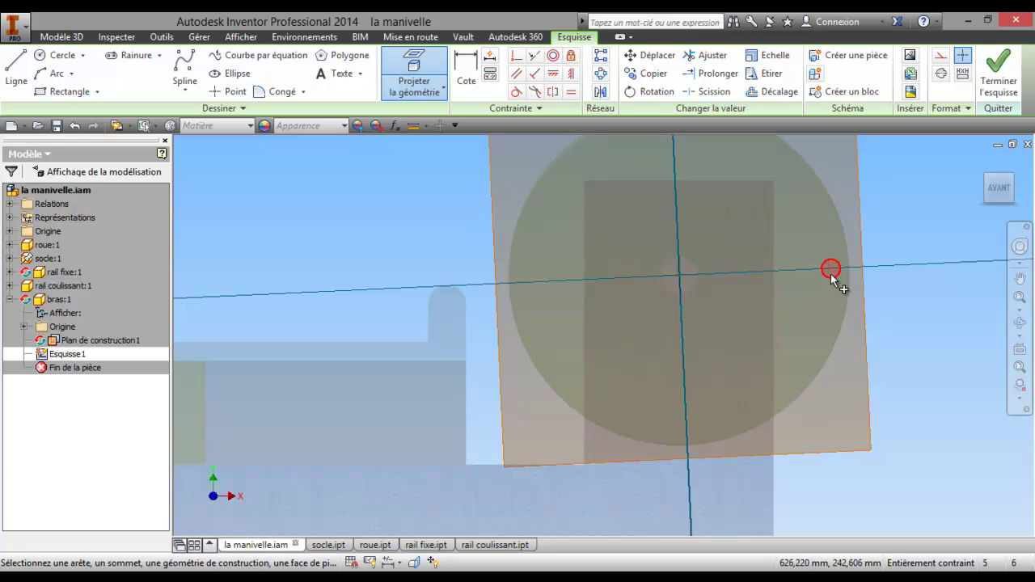
click(831, 273)
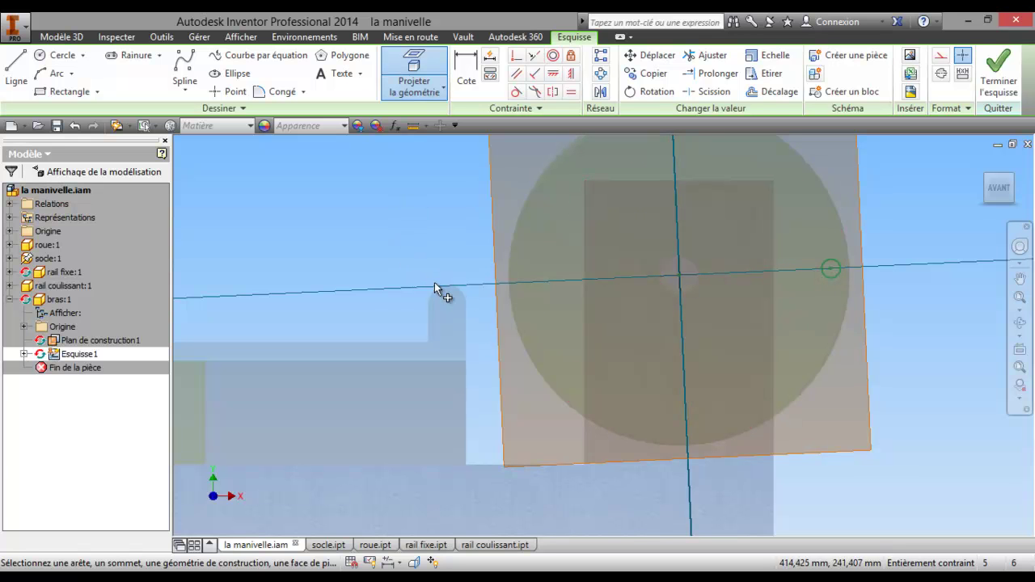
click(449, 305)
- Offset a circle around the left pivot point and dimension the offset 5 mm
click(767, 95)
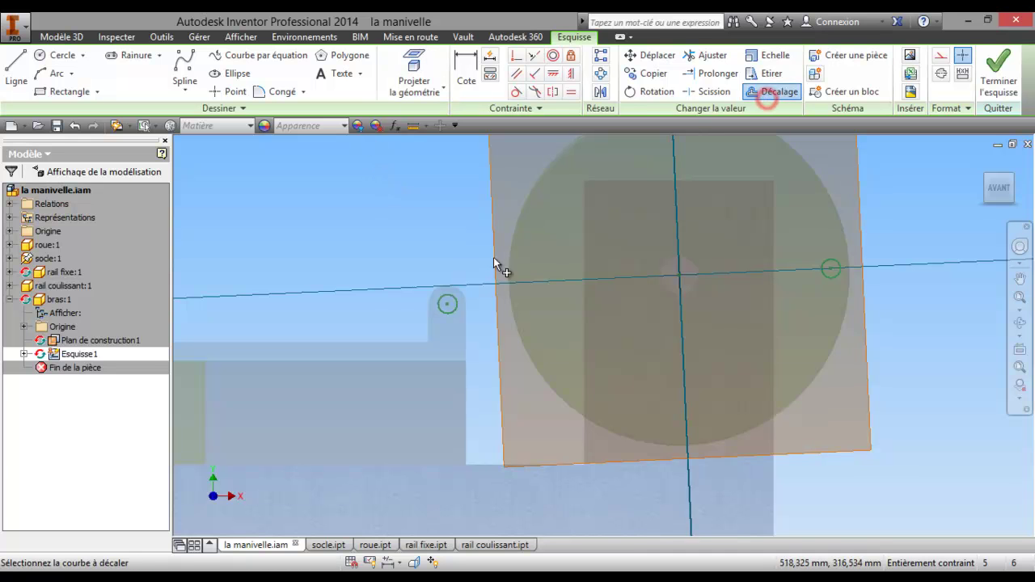
click(451, 316)
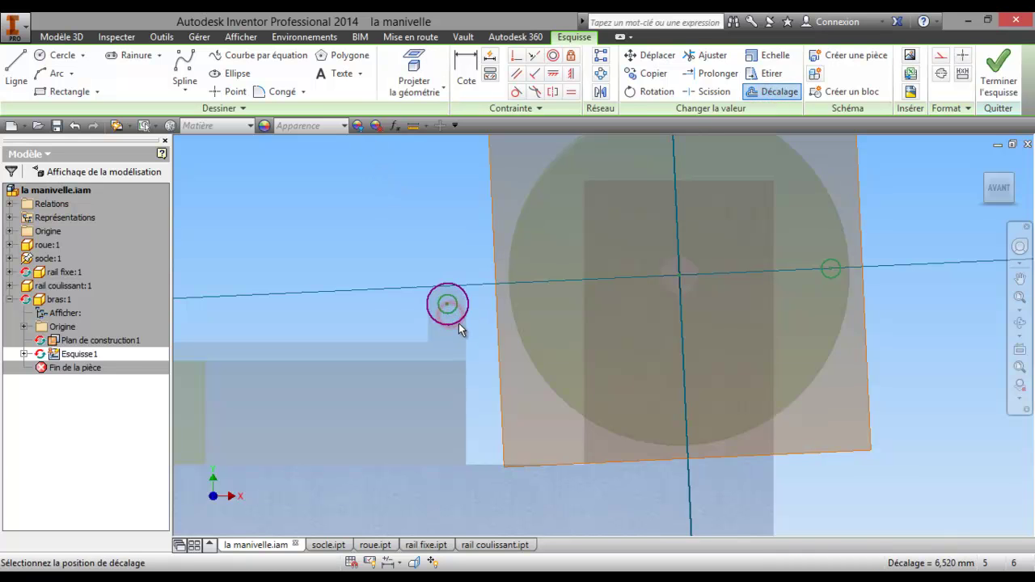
click(458, 322)
click(465, 72)
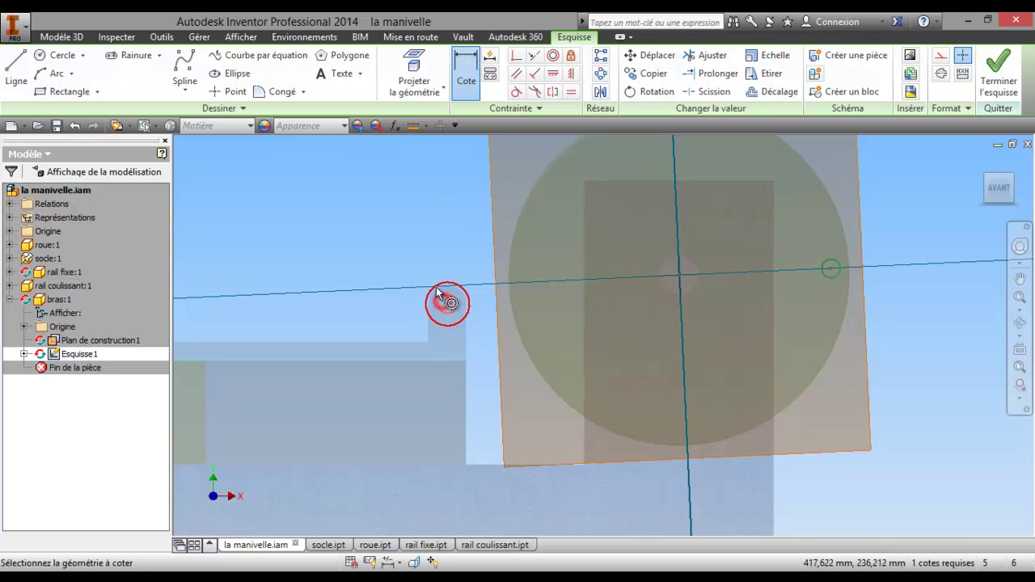
click(437, 291)
click(403, 257)
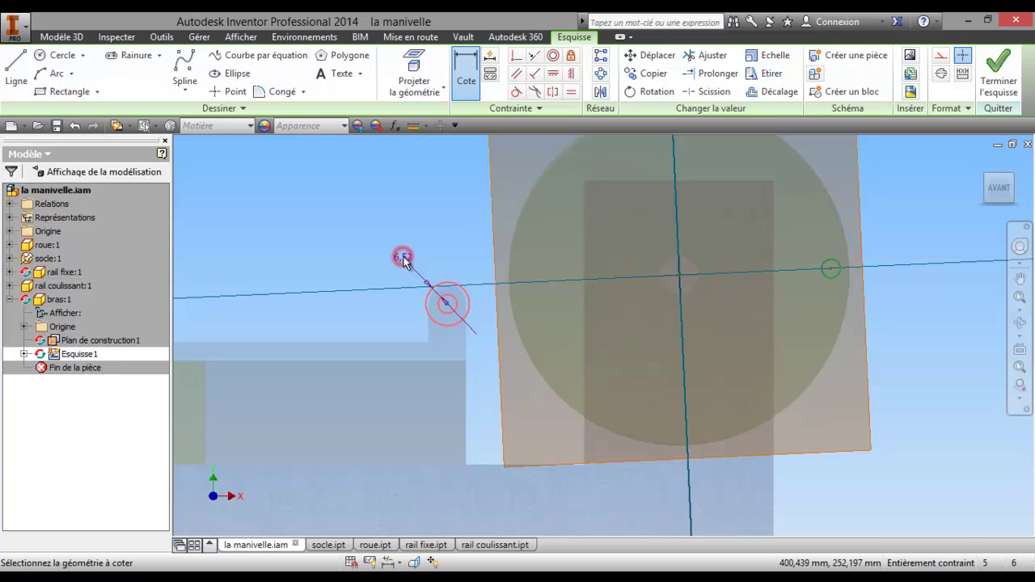
click(404, 256)
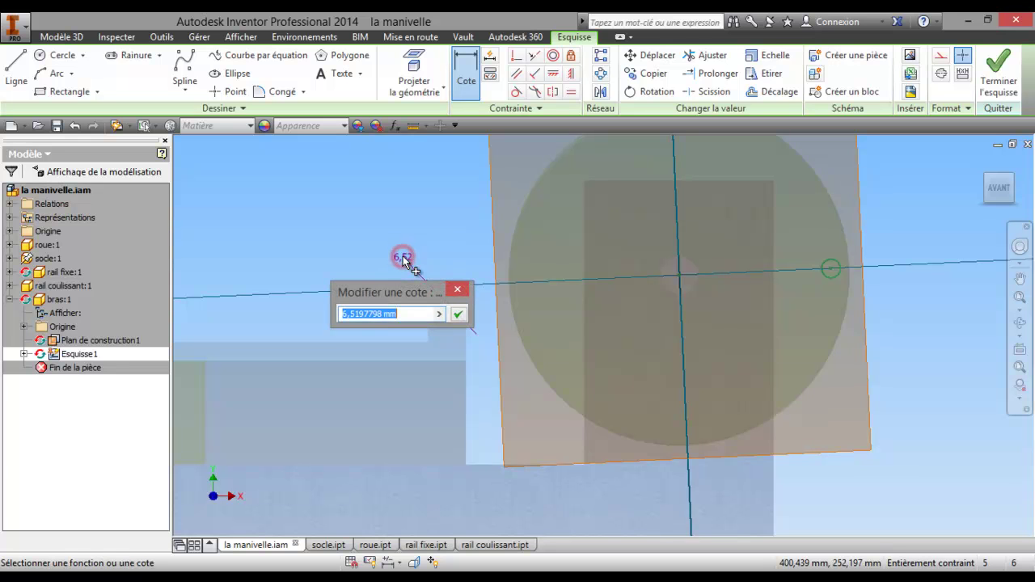
text(5)
key(Return)
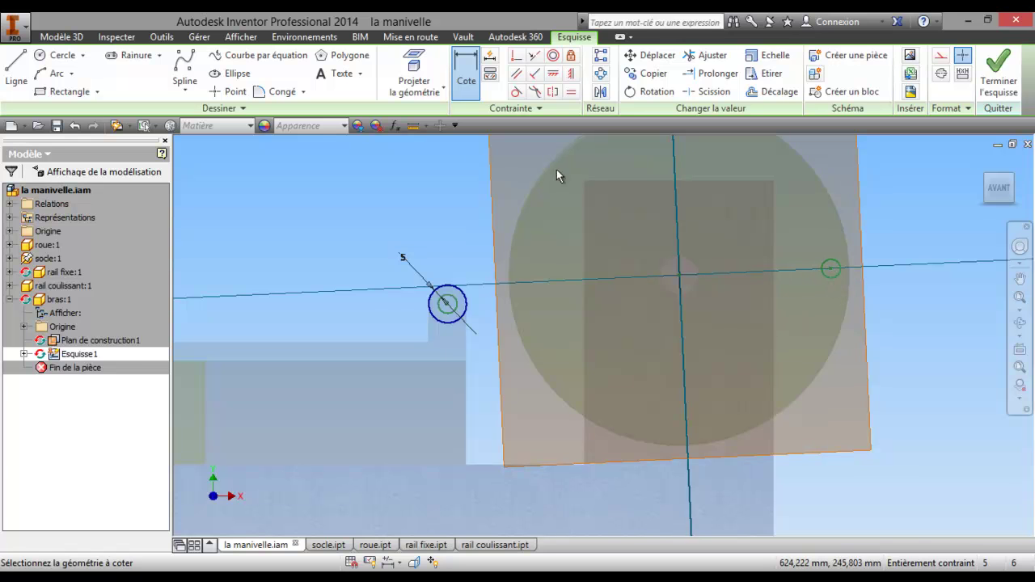
- Offset a circle around the right pivot point and dimension that offset 5 mm
click(63, 55)
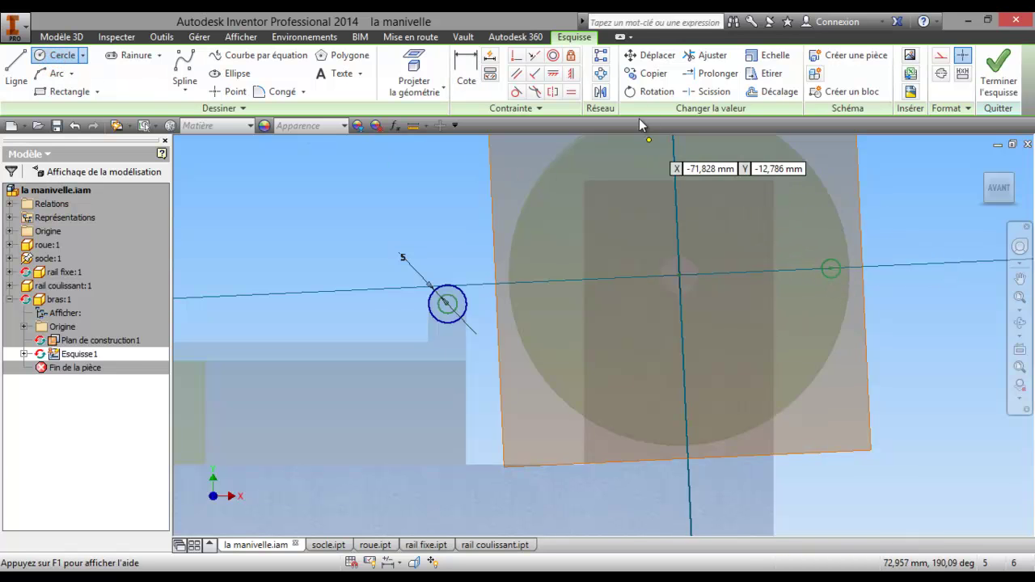
click(772, 92)
click(835, 277)
click(839, 287)
click(459, 69)
click(829, 254)
right_click(796, 212)
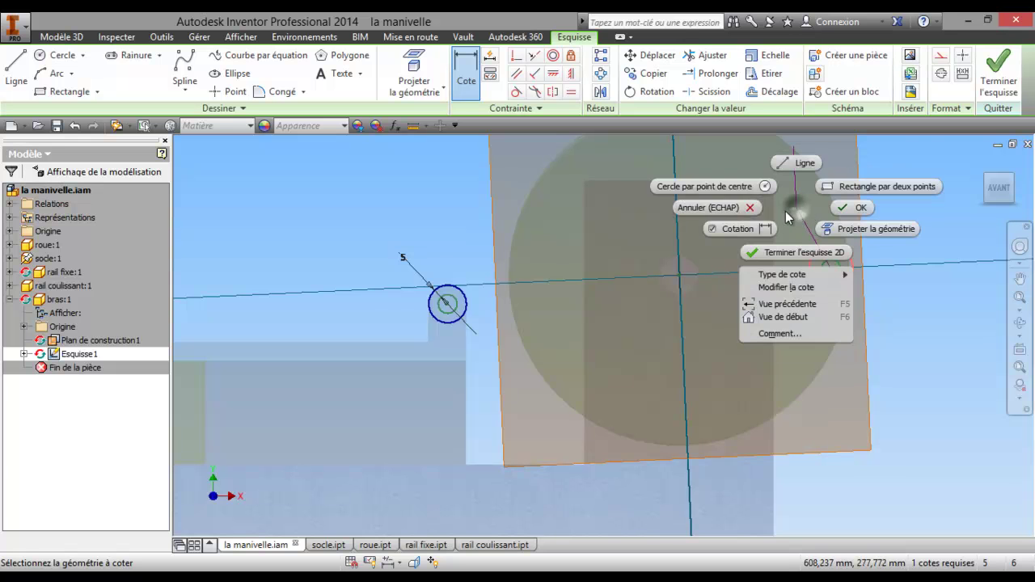
click(705, 208)
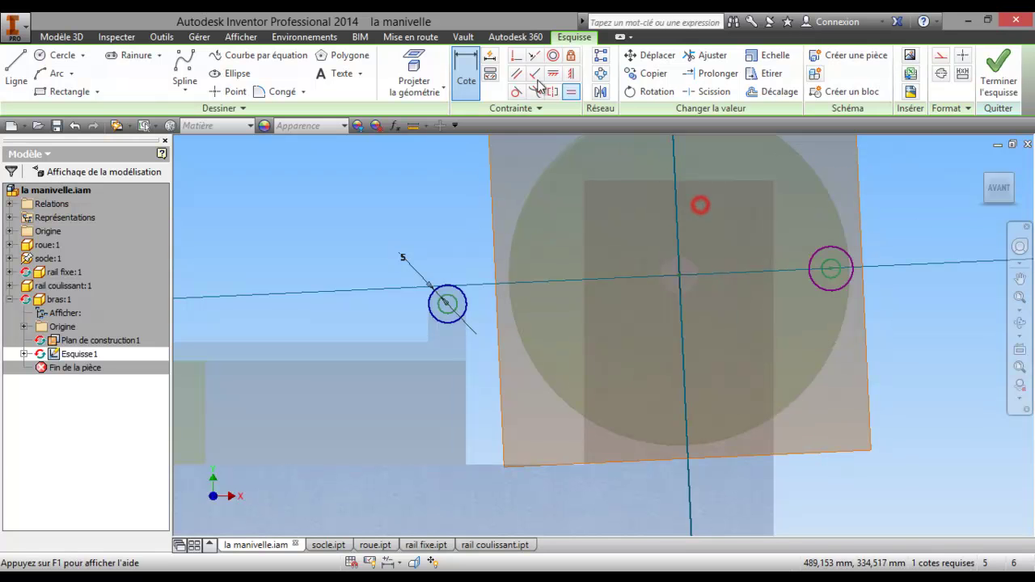
click(465, 74)
click(835, 266)
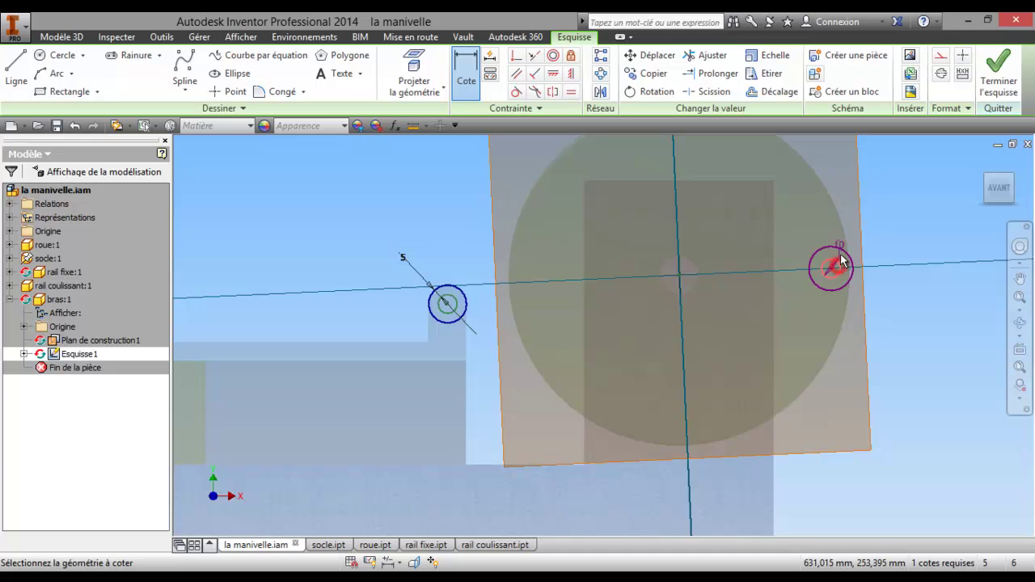
click(846, 256)
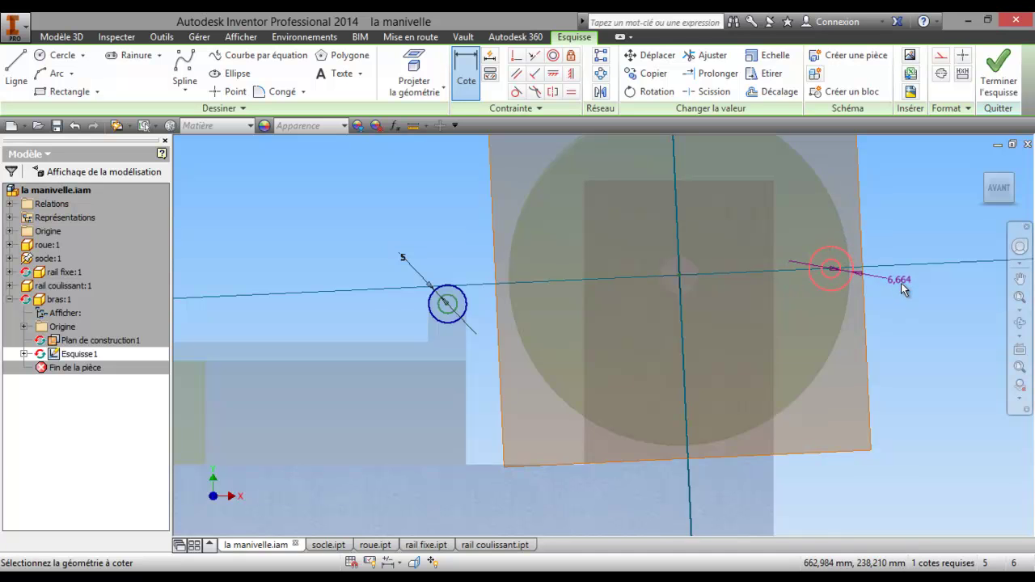
click(903, 289)
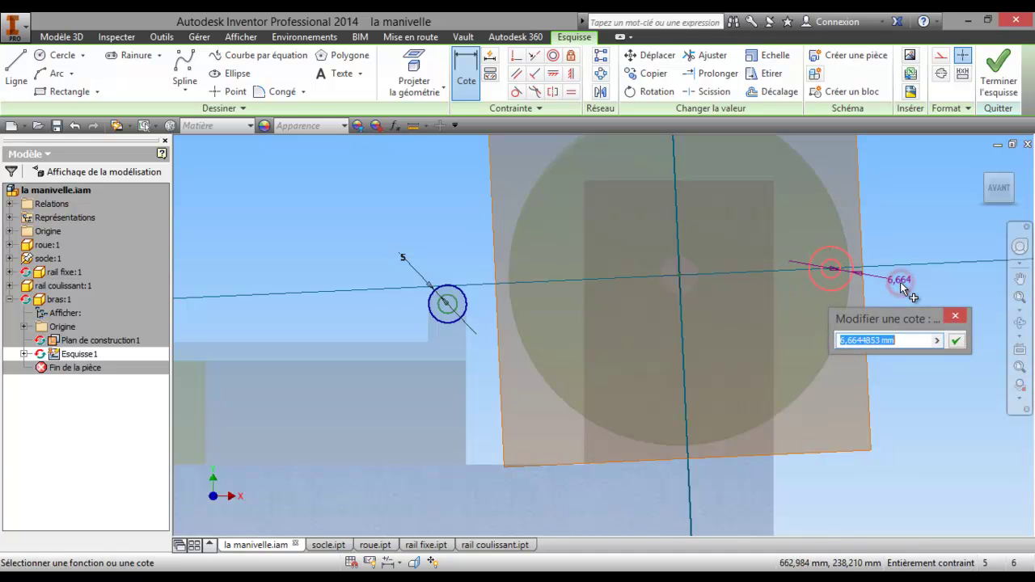
text(5)
key(Return)
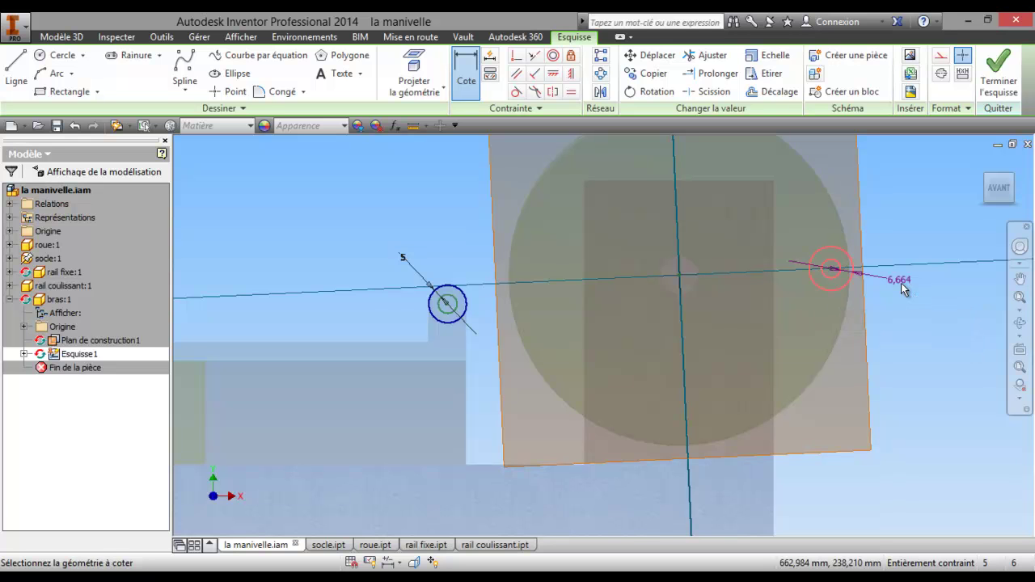
- Draw an upper and a lower line joining the left and right outer circles
click(17, 68)
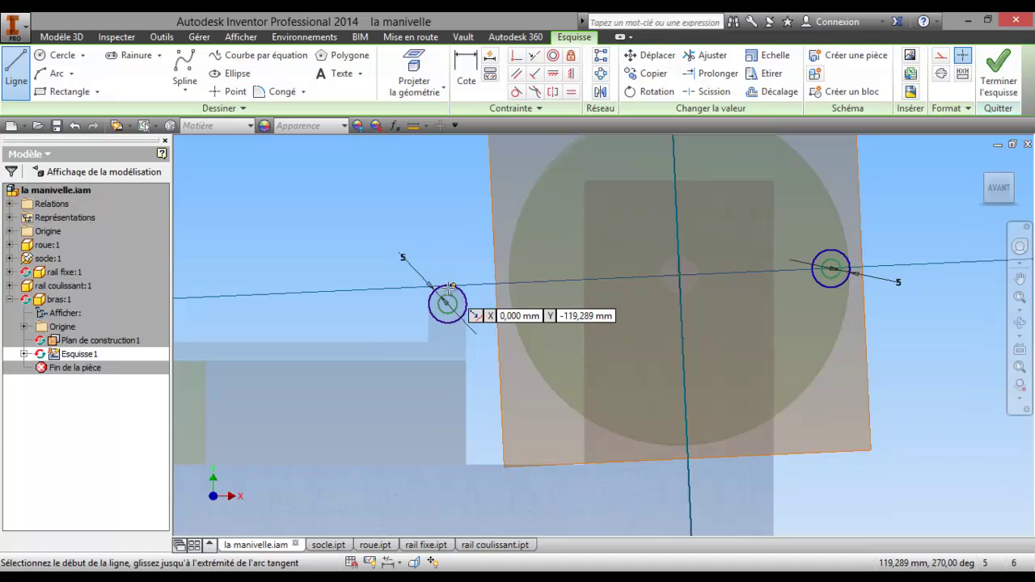
scroll(441, 285, up, 2)
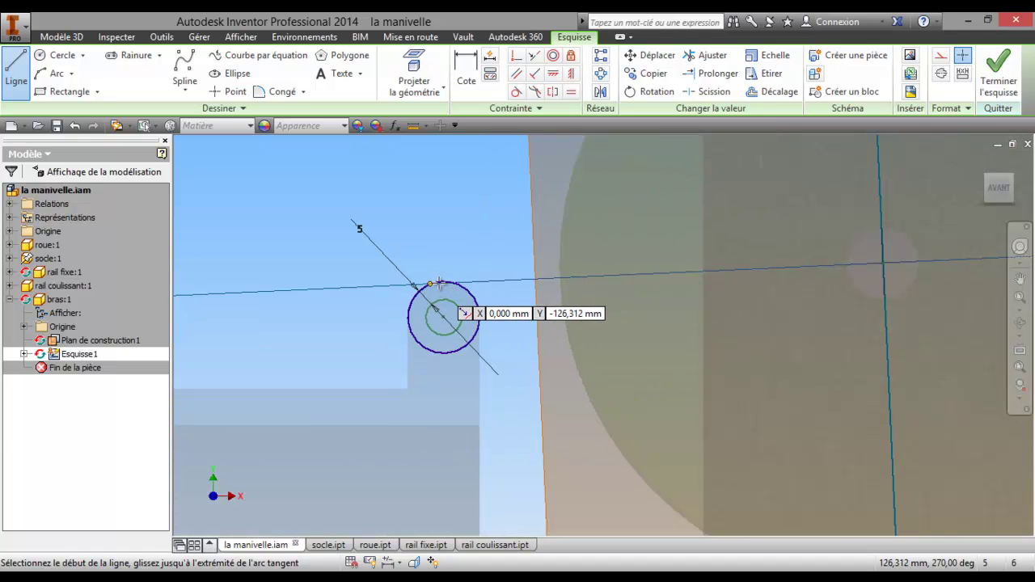
click(430, 284)
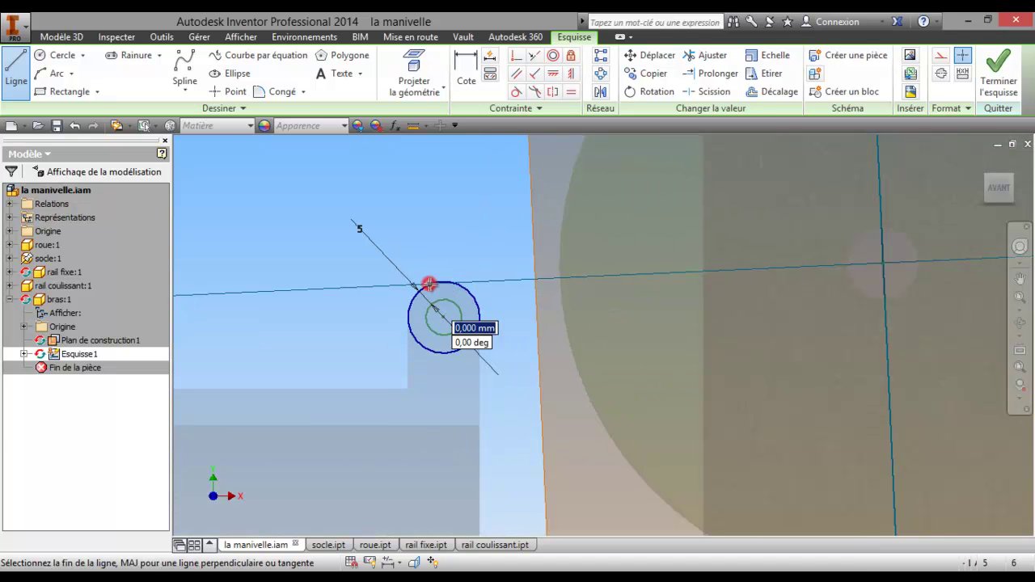
scroll(679, 276, down, 2)
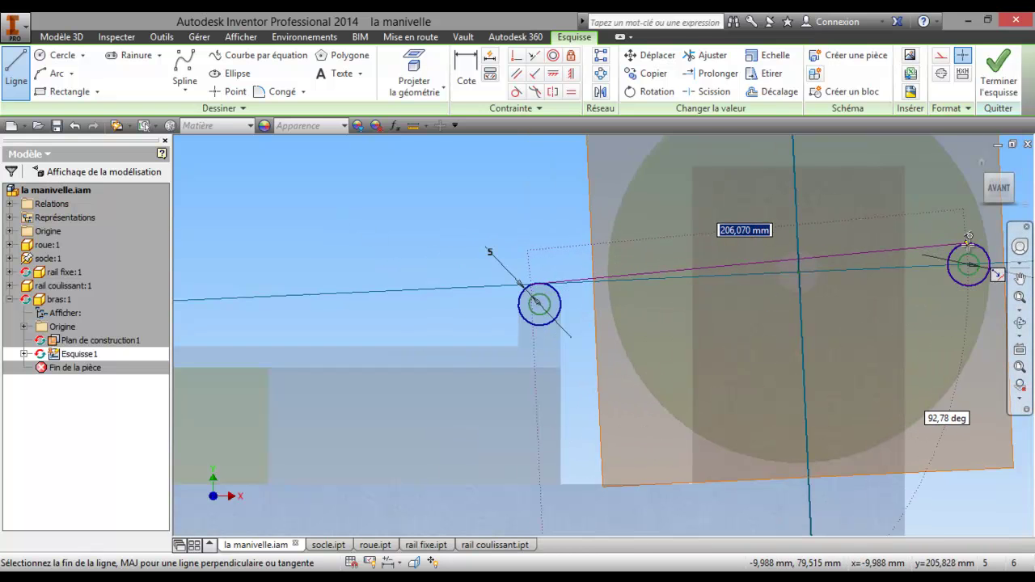
click(968, 239)
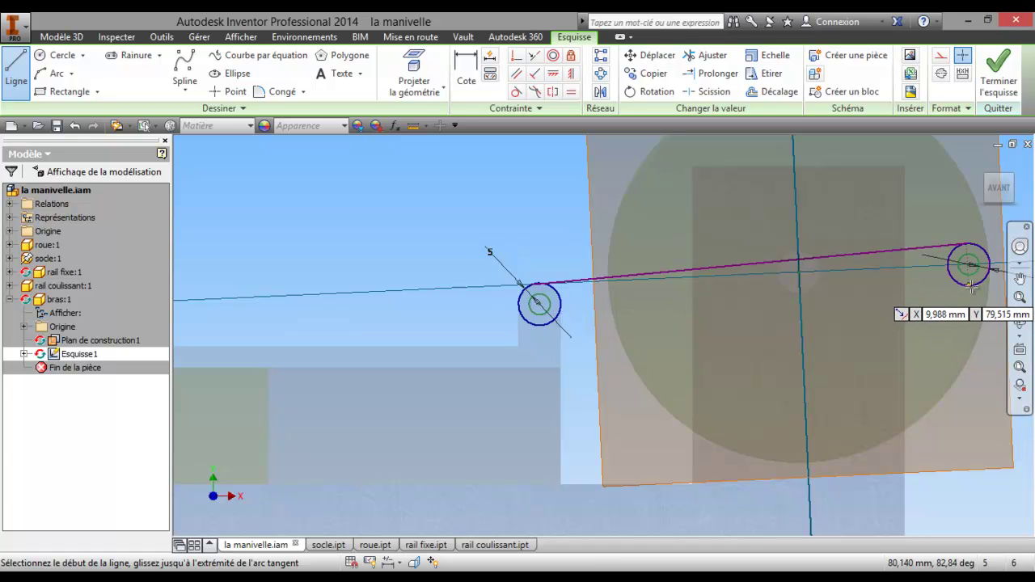
click(973, 285)
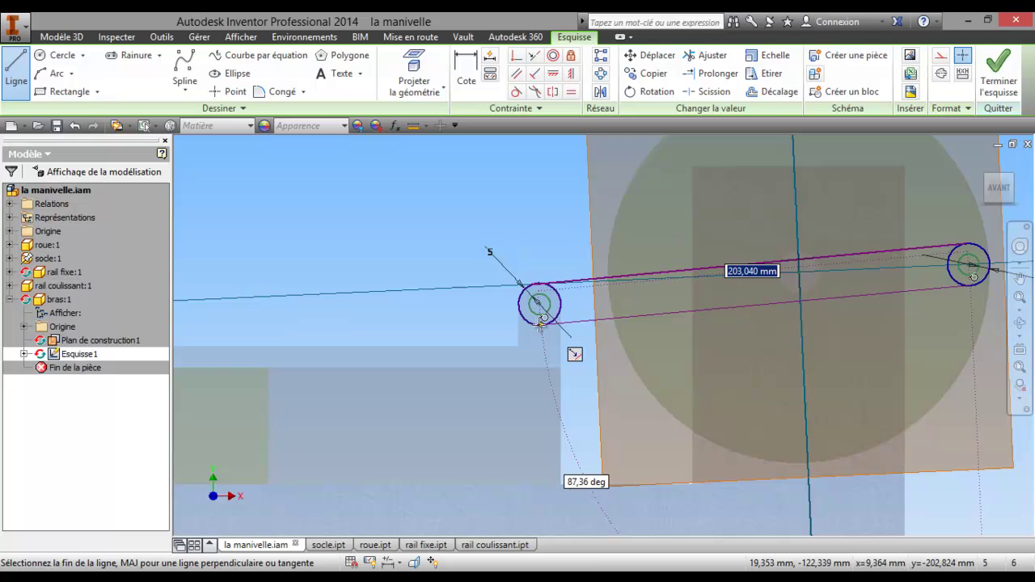
double_click(541, 322)
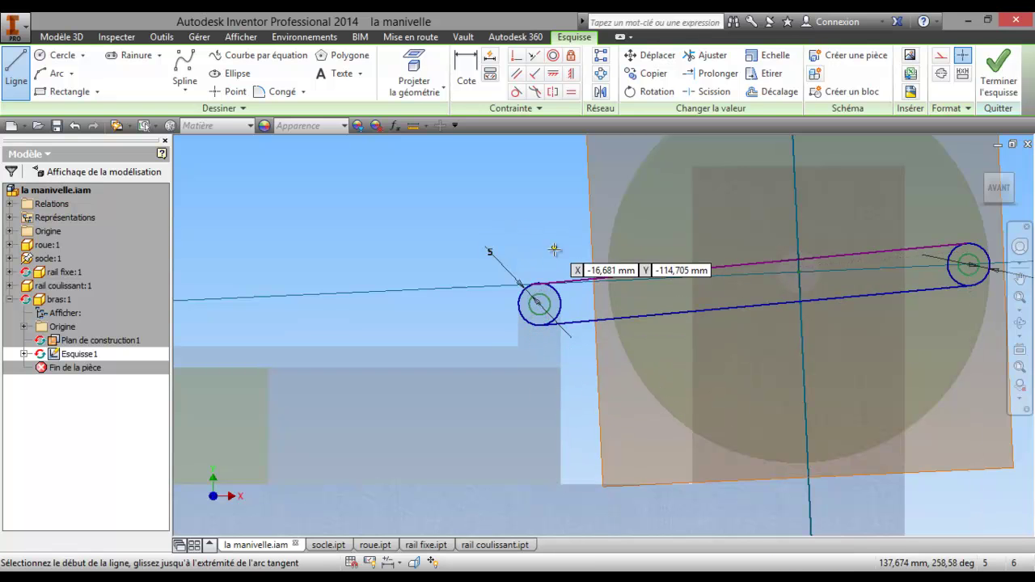
right_click(483, 178)
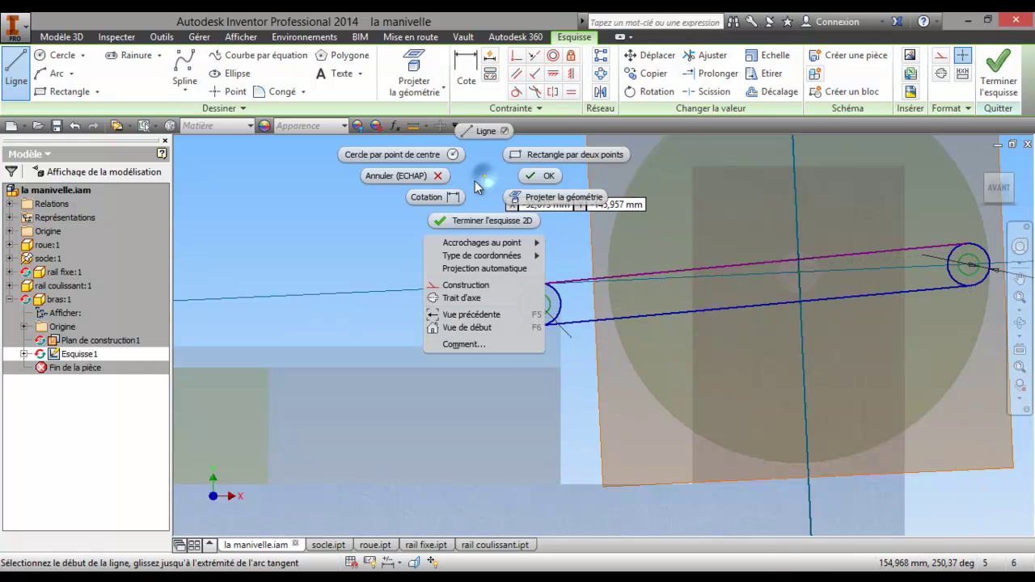
click(416, 176)
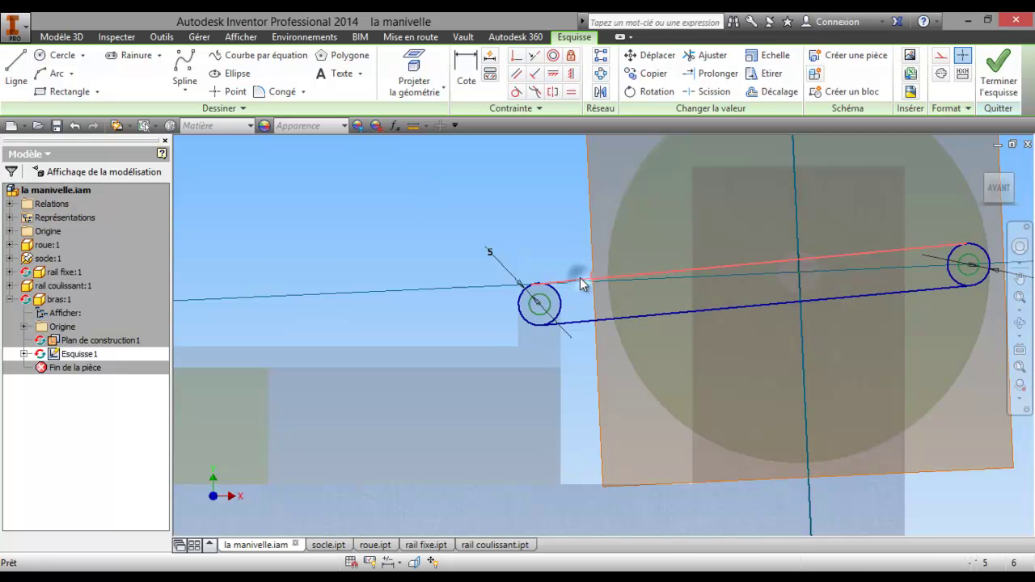
- Replace the upper line with one from the right circle tangent to the left circle, then finish the sketch
right_click(581, 281)
click(580, 173)
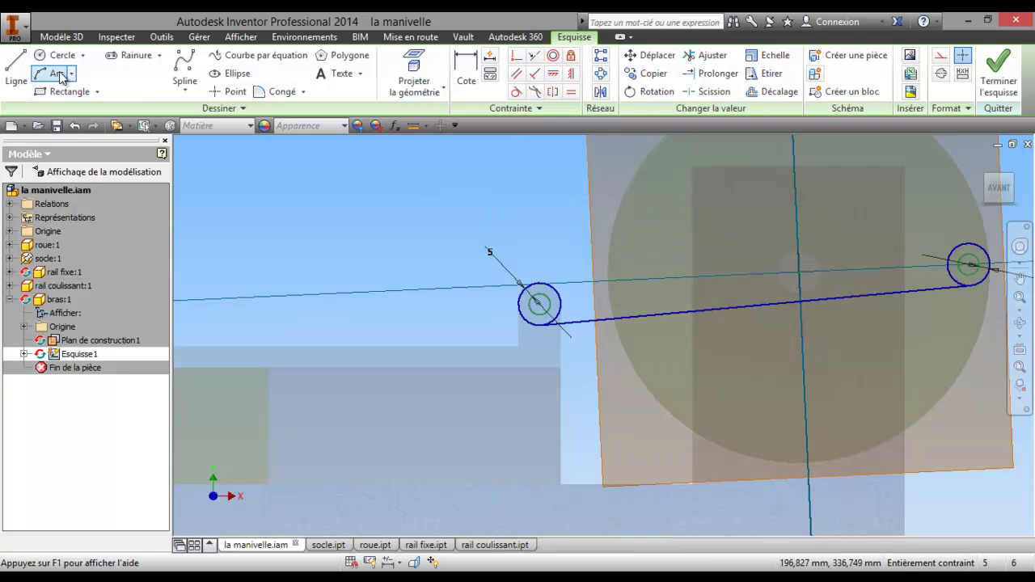
click(16, 69)
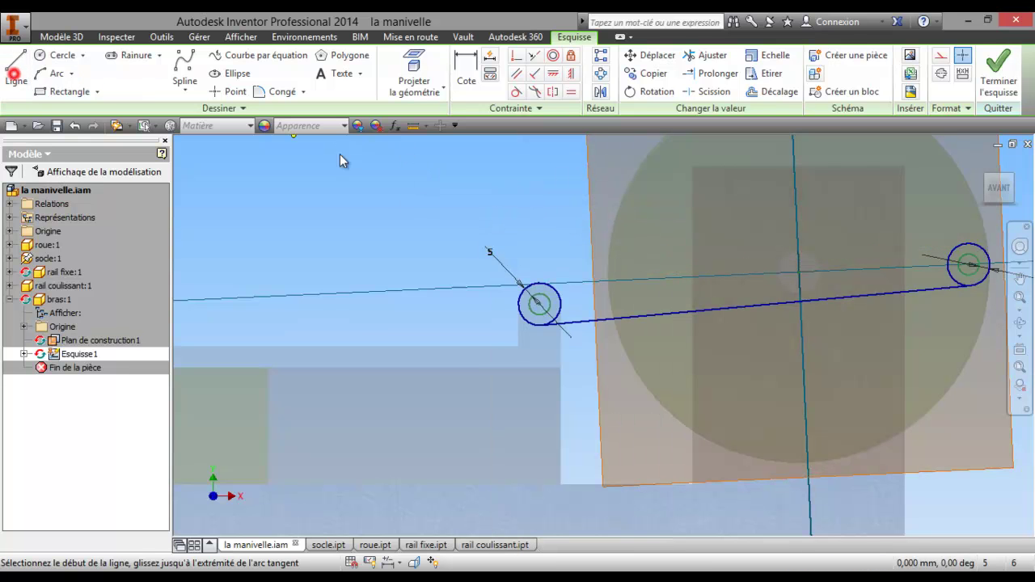
click(969, 264)
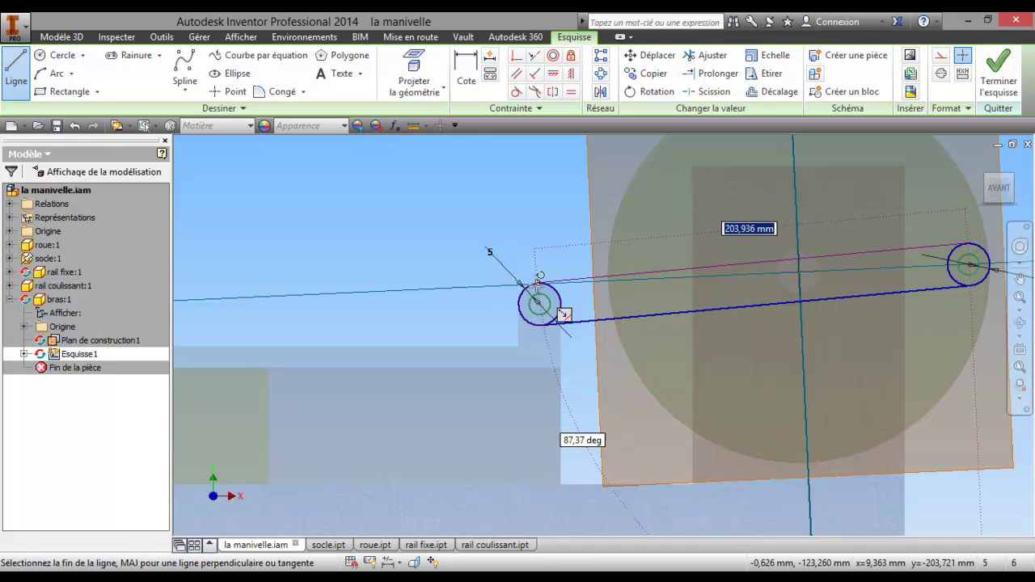
click(535, 283)
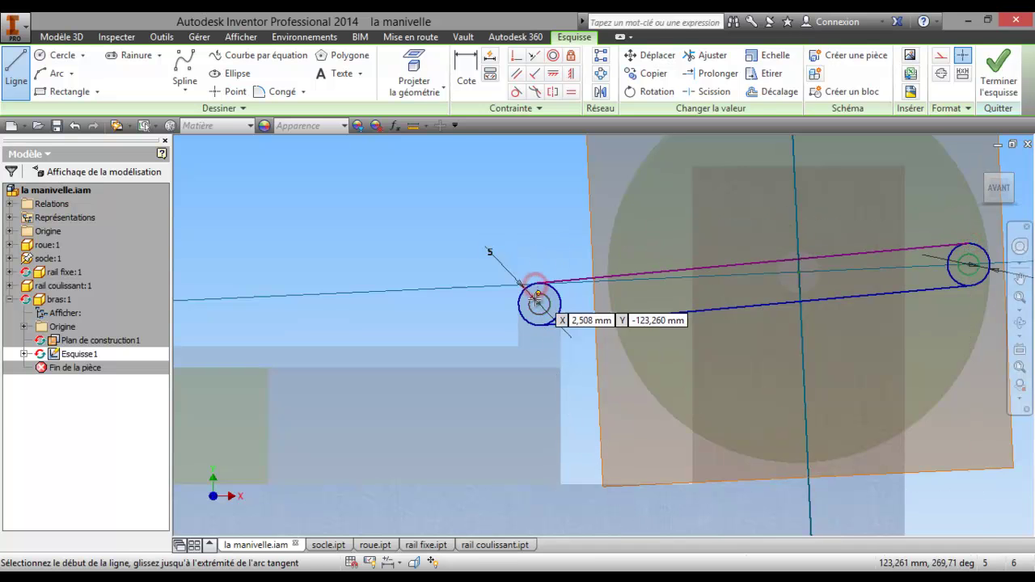
click(995, 88)
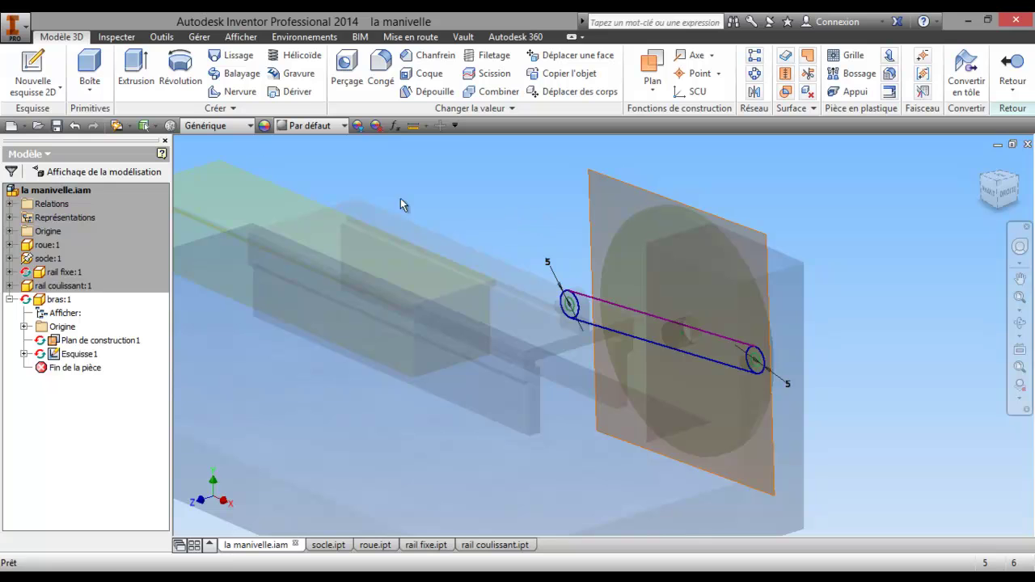
click(136, 73)
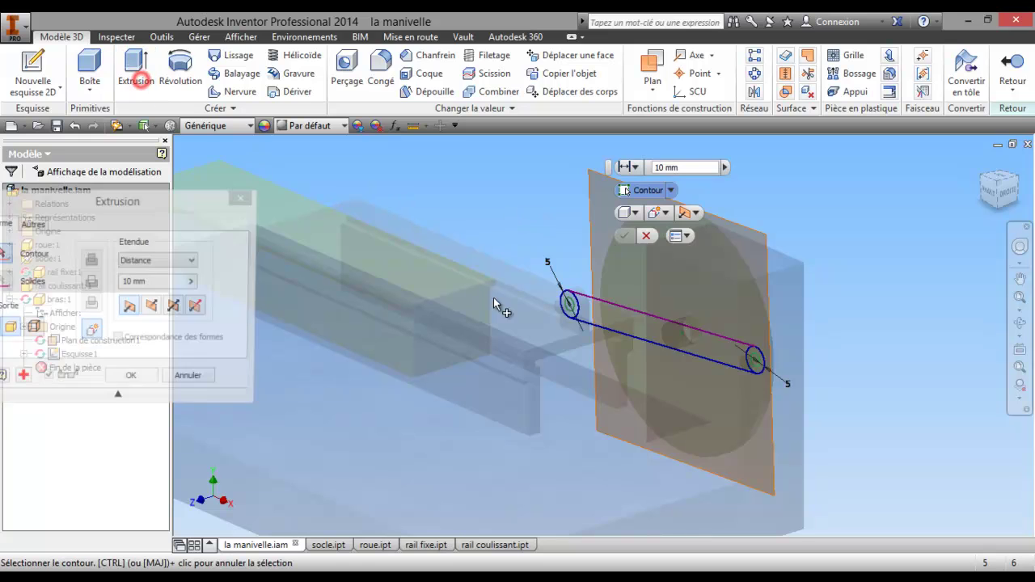
click(574, 317)
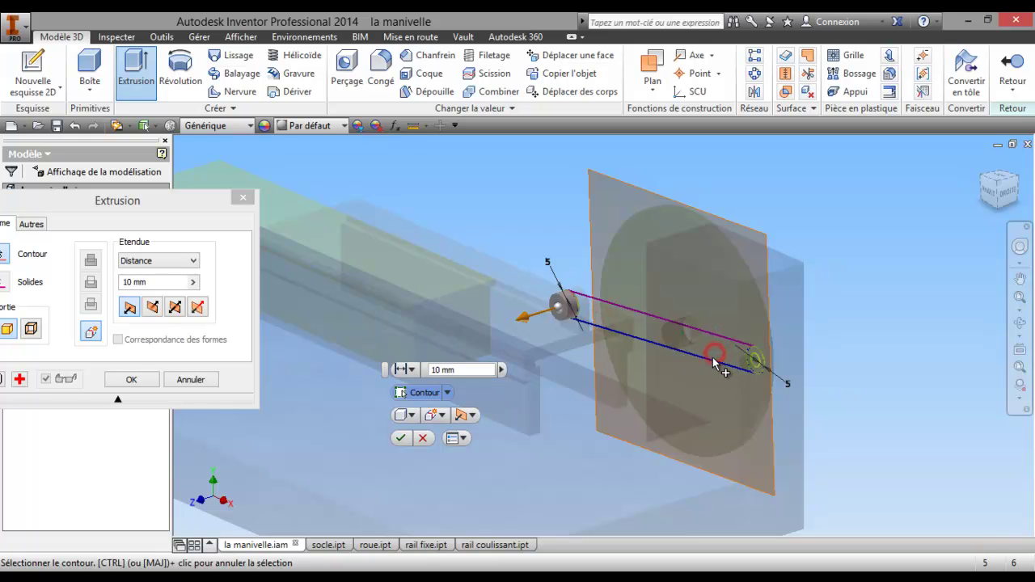
click(206, 379)
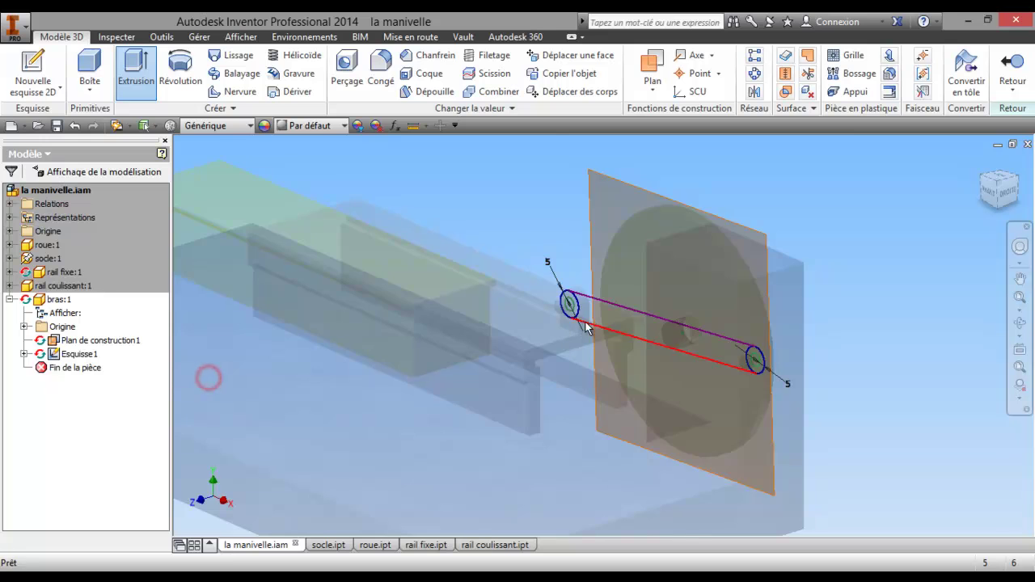
- Reopen Esquisse1 for editing with the sketch view turned upright
right_click(84, 357)
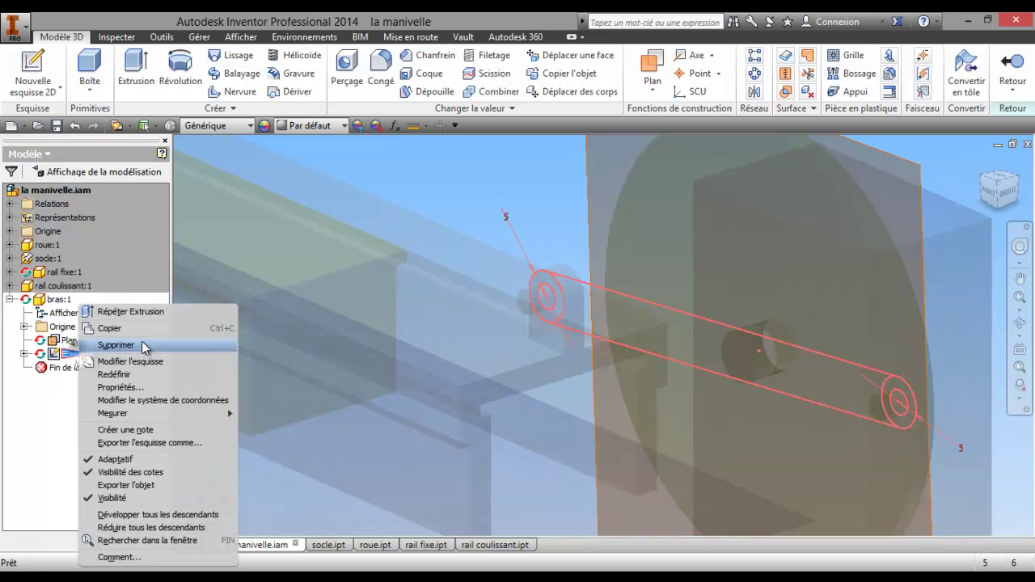
click(140, 360)
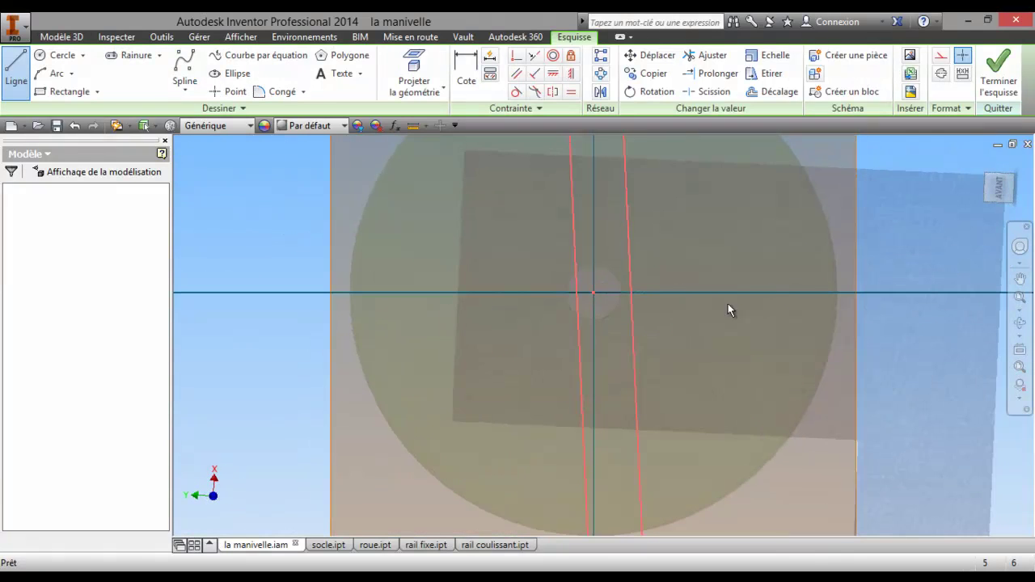
click(1028, 165)
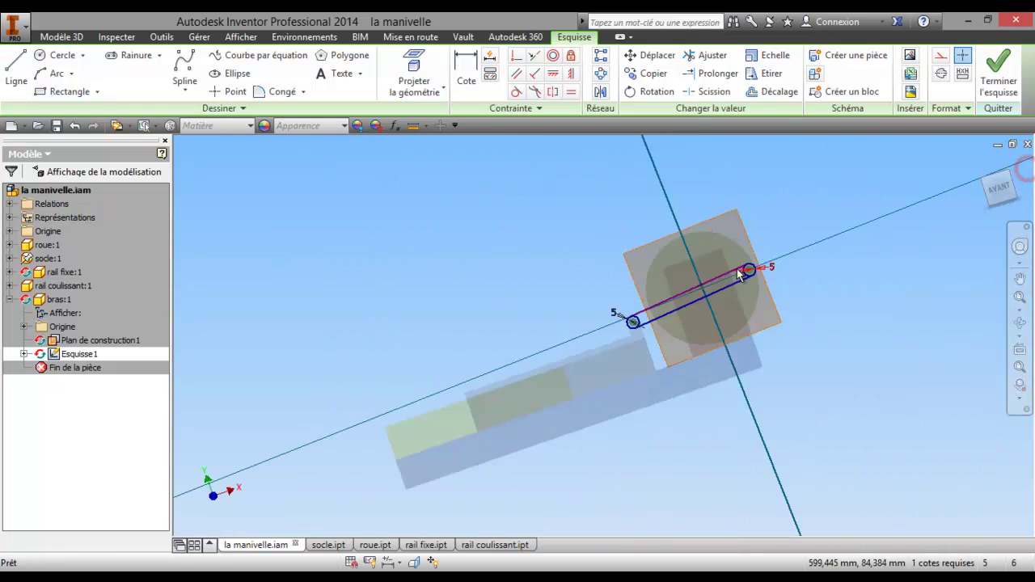
scroll(439, 317, up, 5)
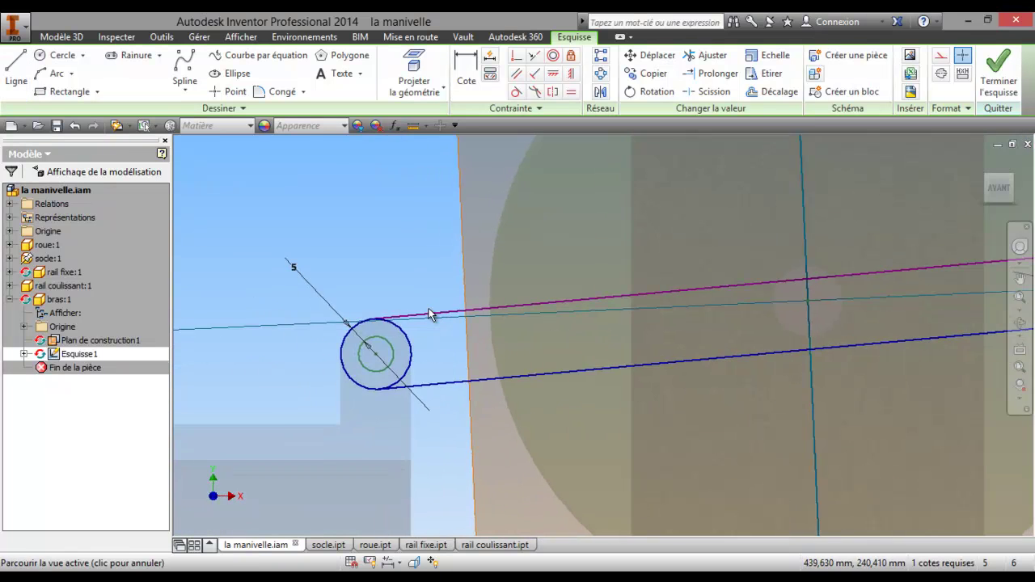
- Delete the upper and lower tangent lines from the arm sketch
click(397, 321)
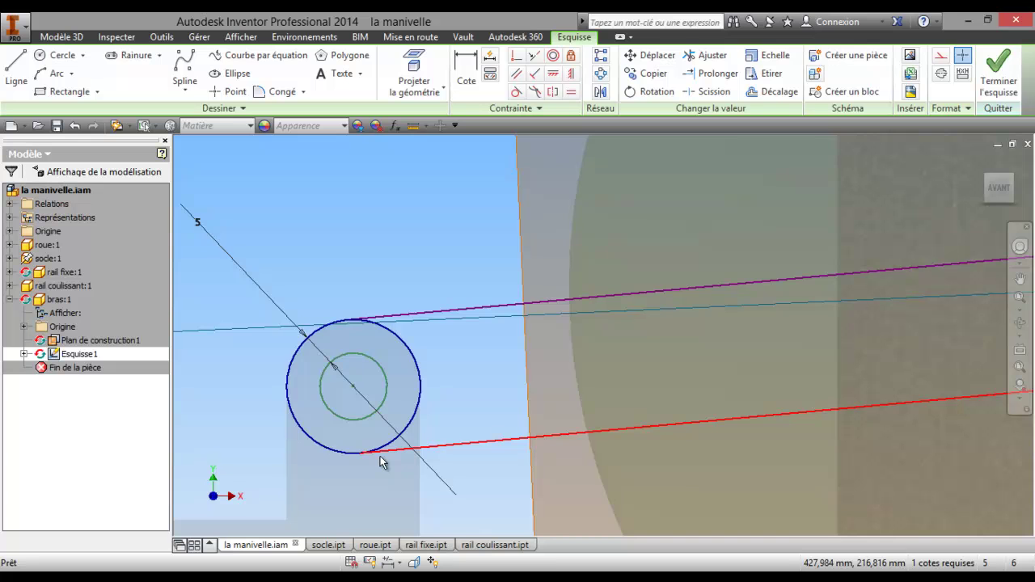
scroll(382, 457, down, 3)
scroll(538, 380, down, 2)
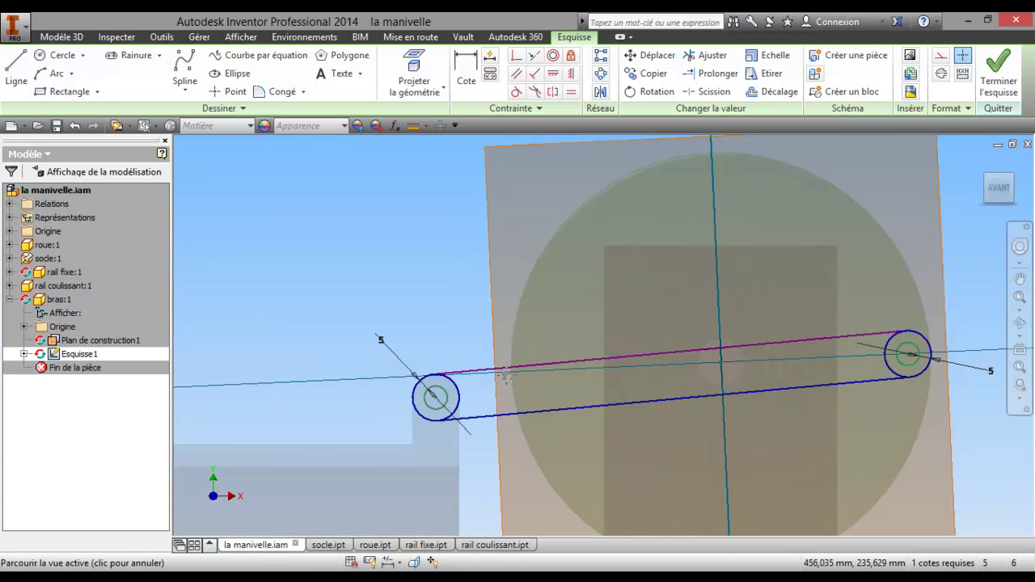
middle_drag(506, 374, 451, 326)
scroll(809, 297, up, 2)
scroll(896, 287, up, 3)
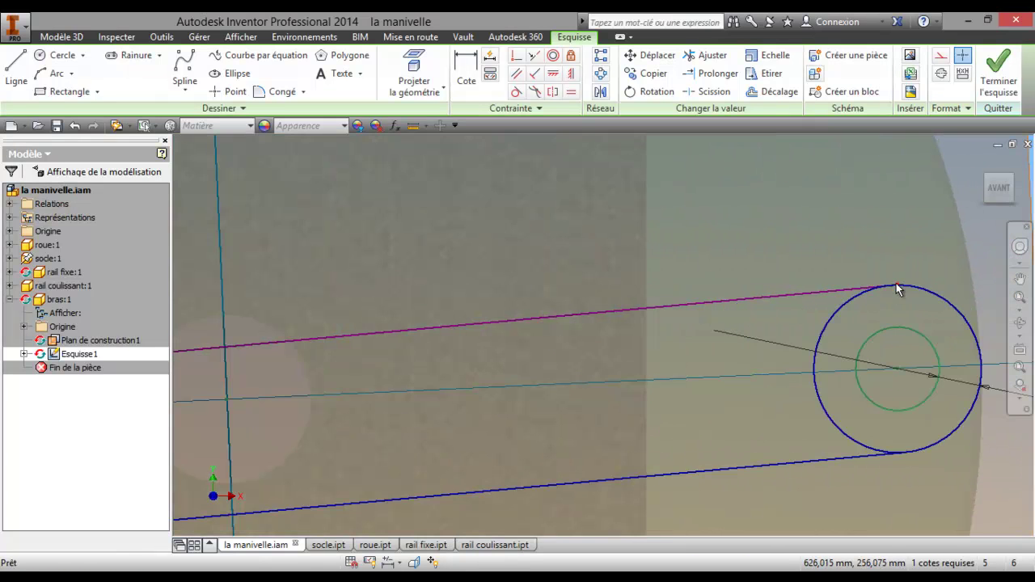
scroll(732, 316, down, 1)
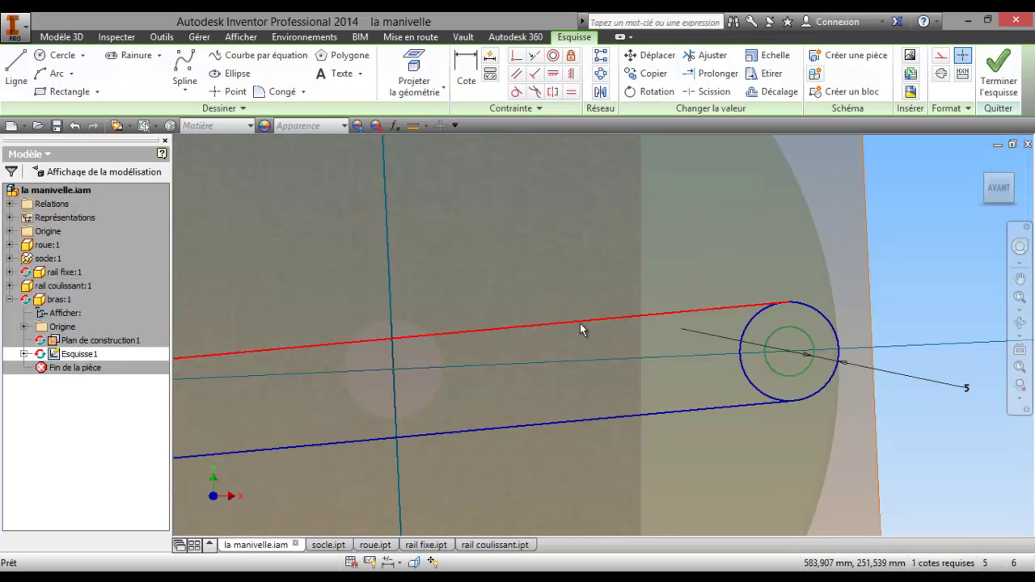
right_click(579, 323)
click(579, 173)
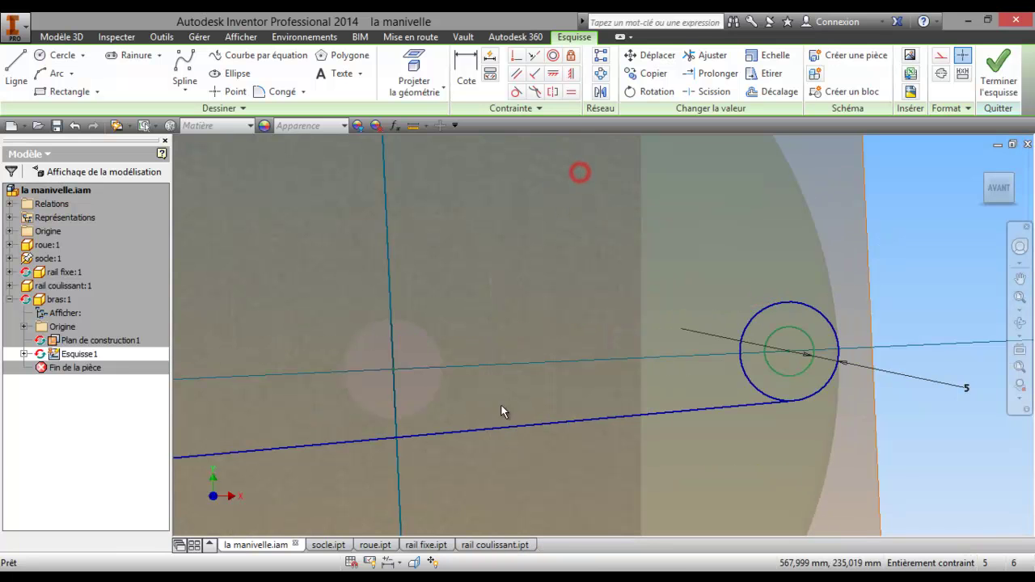
right_click(499, 426)
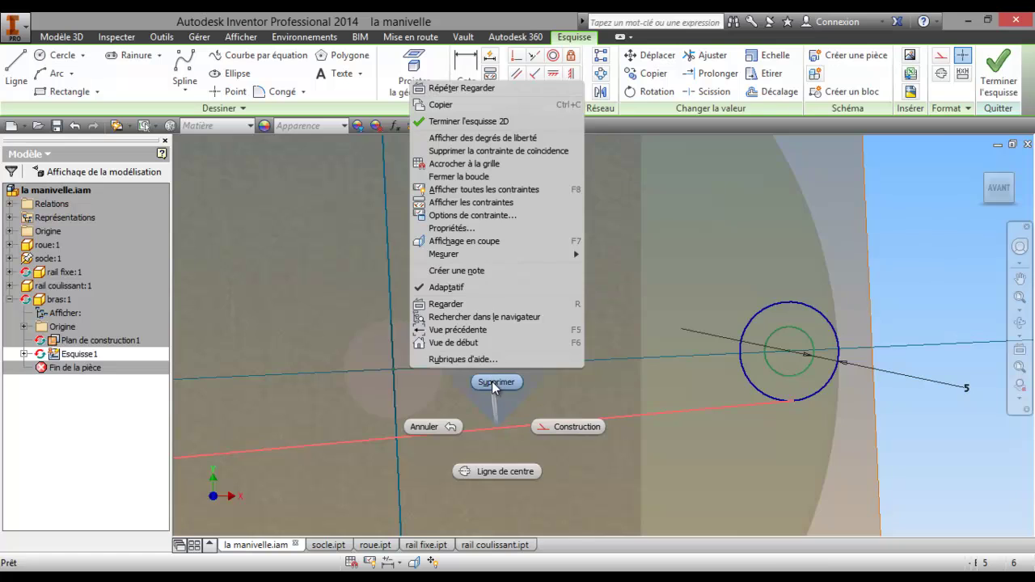
click(492, 381)
scroll(493, 383, down, 2)
middle_drag(493, 383, 728, 327)
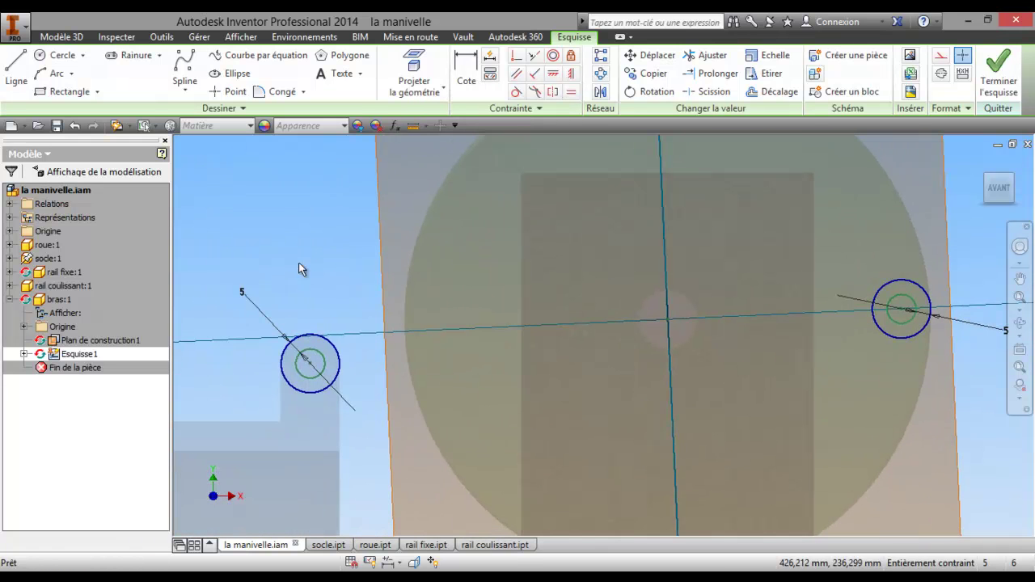
- Draw new lines joining the two circles along their lower and top edges
click(16, 69)
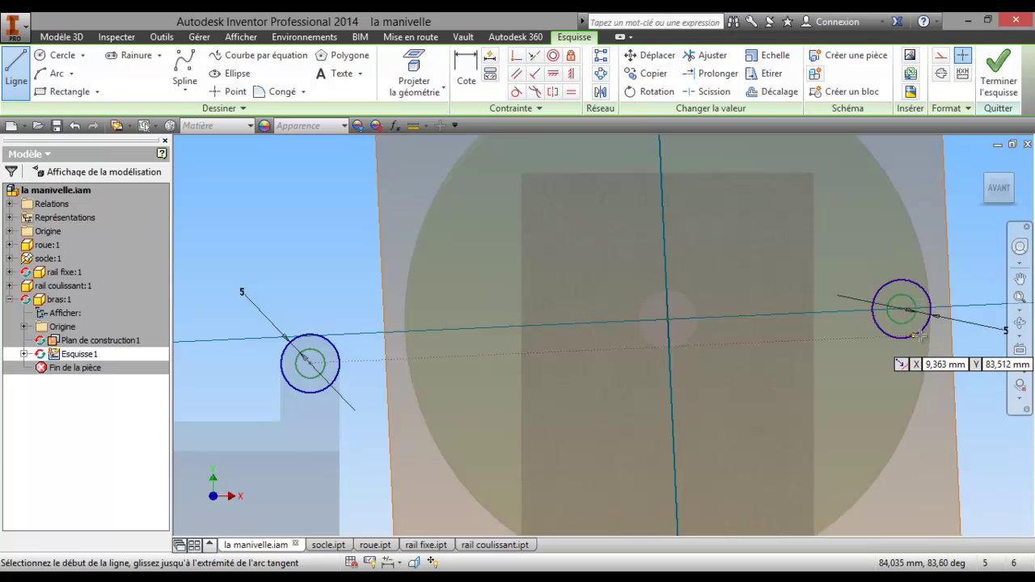
scroll(912, 335, up, 3)
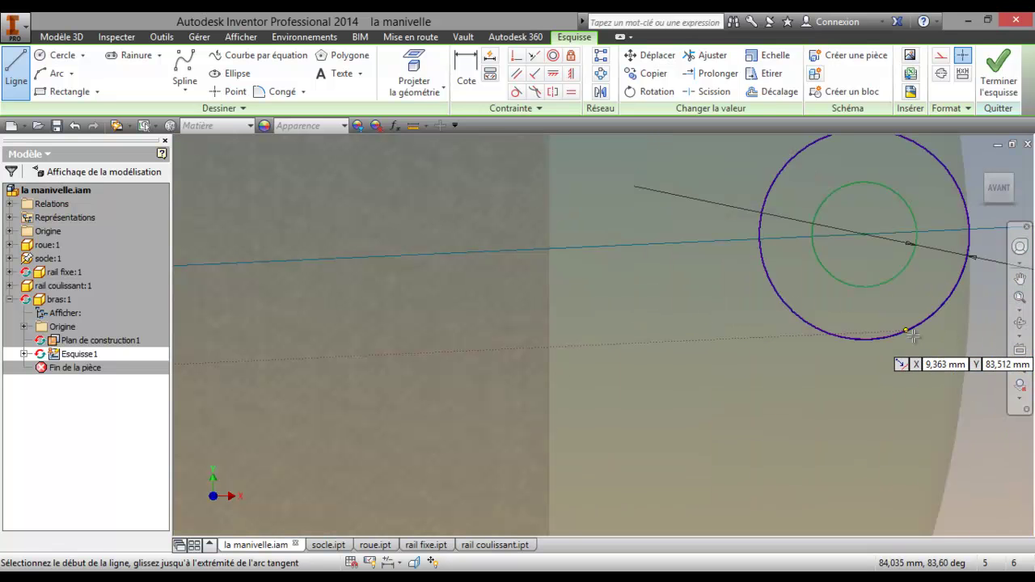
click(906, 331)
middle_drag(906, 331, 791, 321)
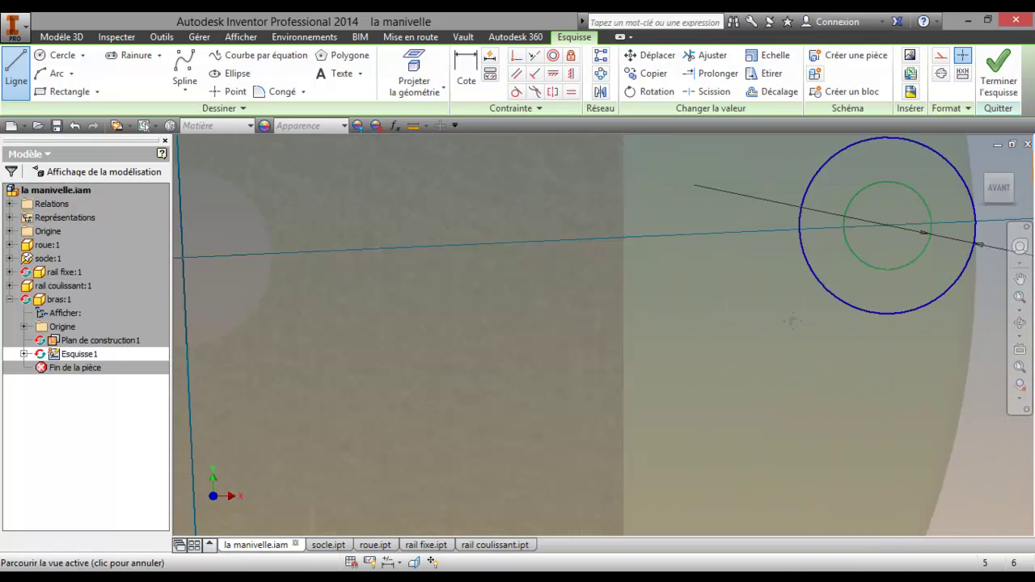
scroll(897, 251, down, 3)
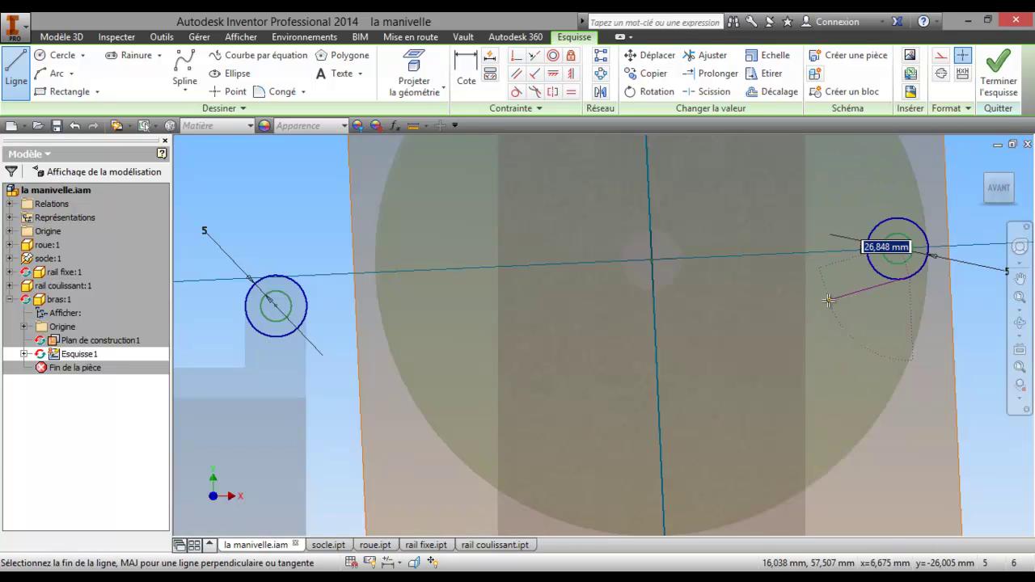
double_click(280, 334)
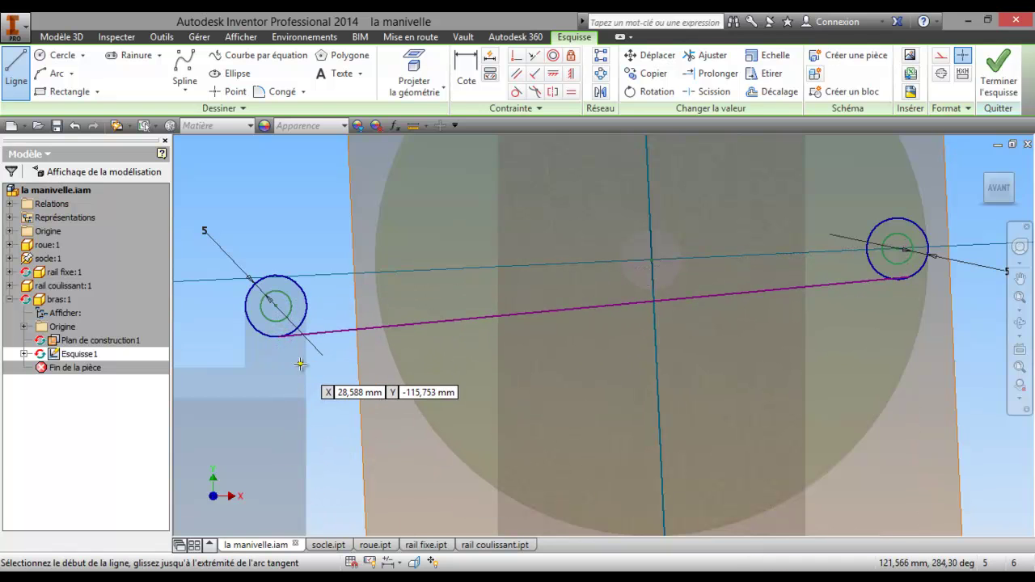
click(273, 276)
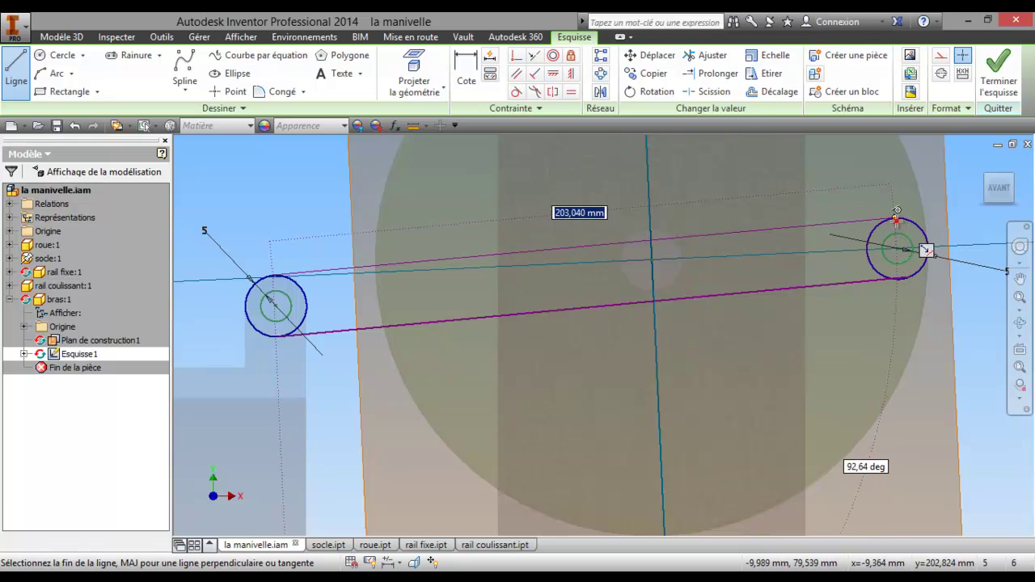
click(896, 218)
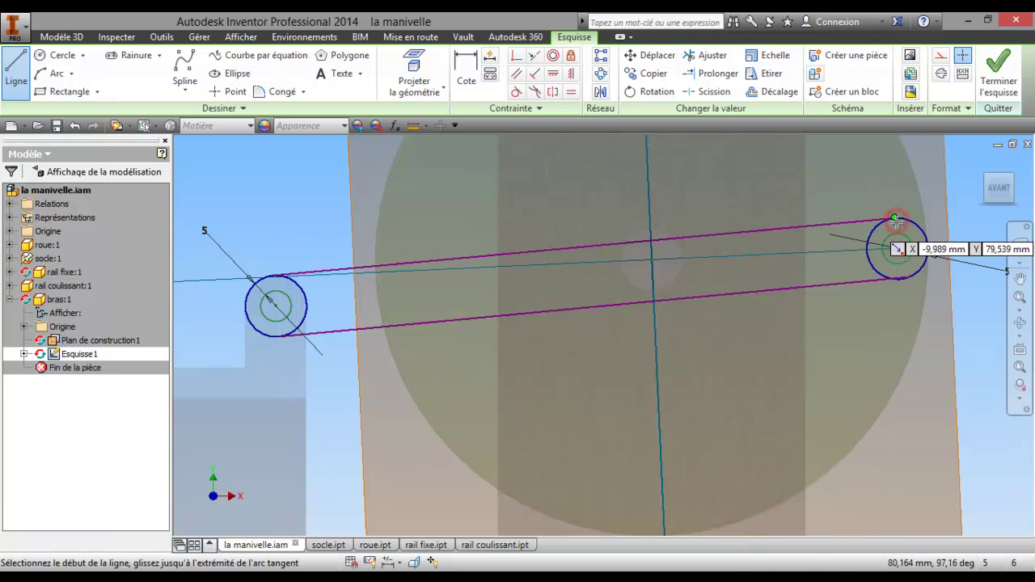
- Extrude the arm profile and its rounded ends 10 mm into a solid bar with pivot holes
click(1016, 86)
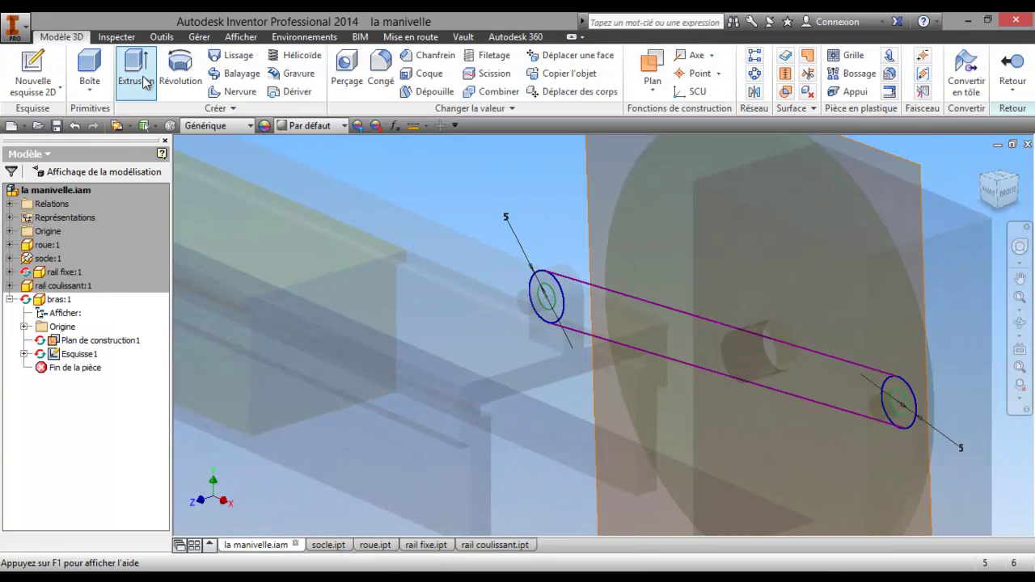
click(145, 83)
click(656, 329)
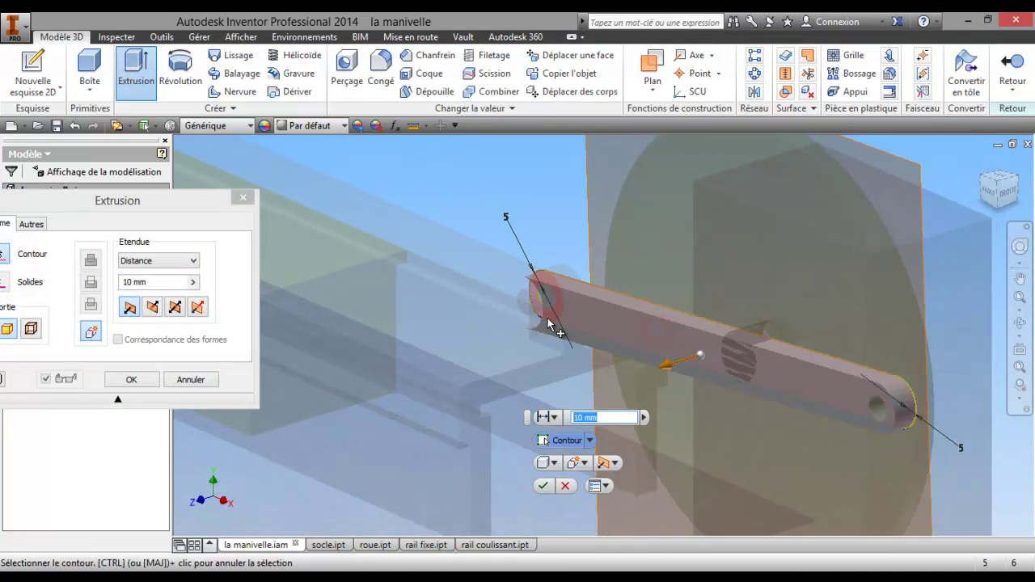
click(542, 316)
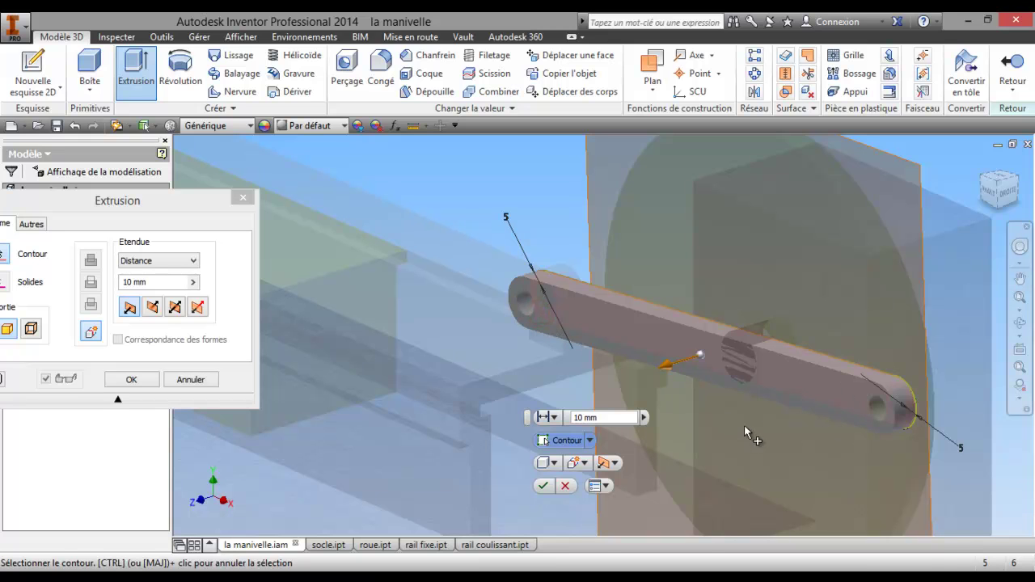
click(153, 308)
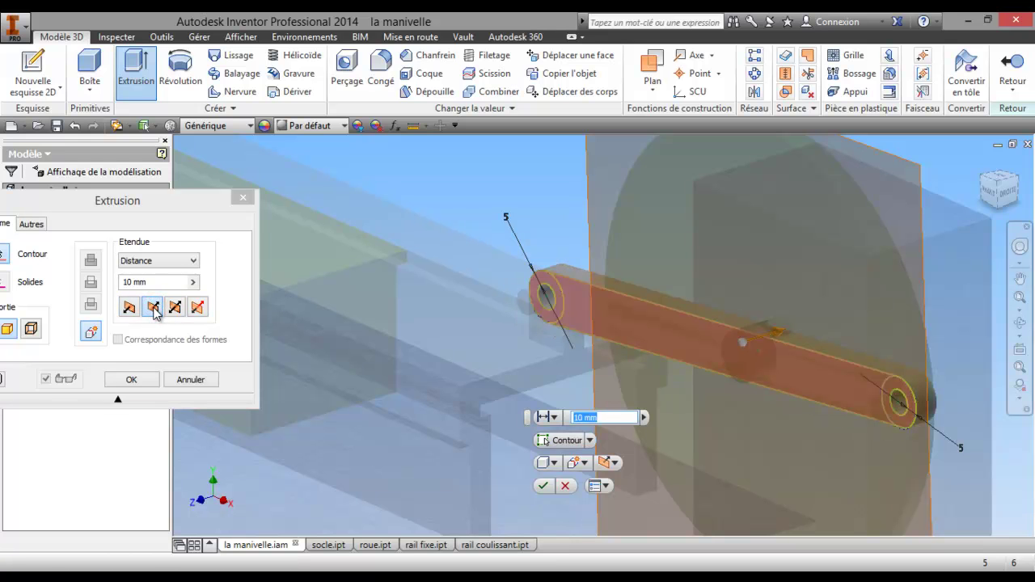
click(1021, 328)
mouse_move(598, 356)
mouse_down()
mouse_move(648, 365)
mouse_move(548, 347)
mouse_move(611, 358)
mouse_up()
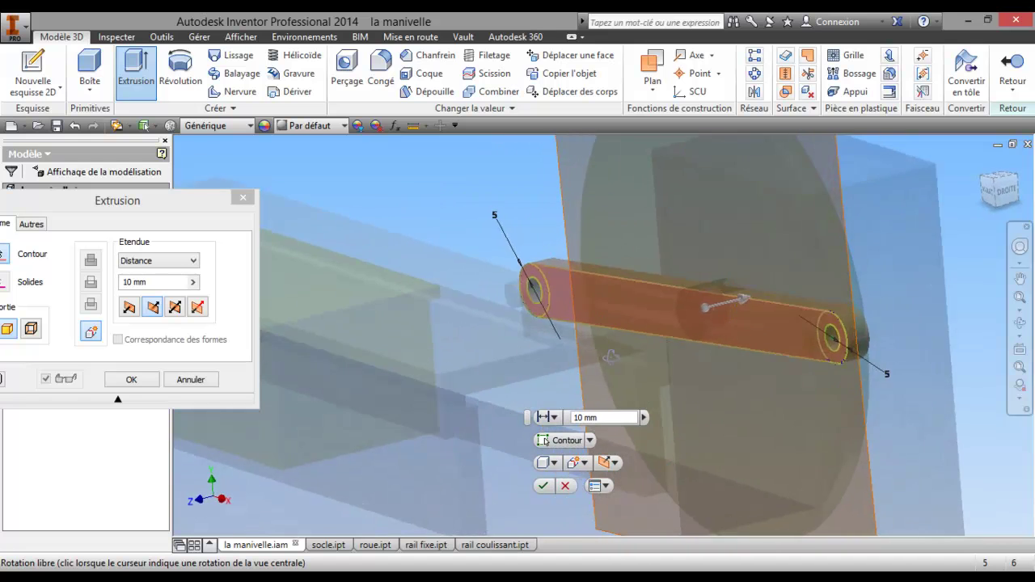
click(129, 306)
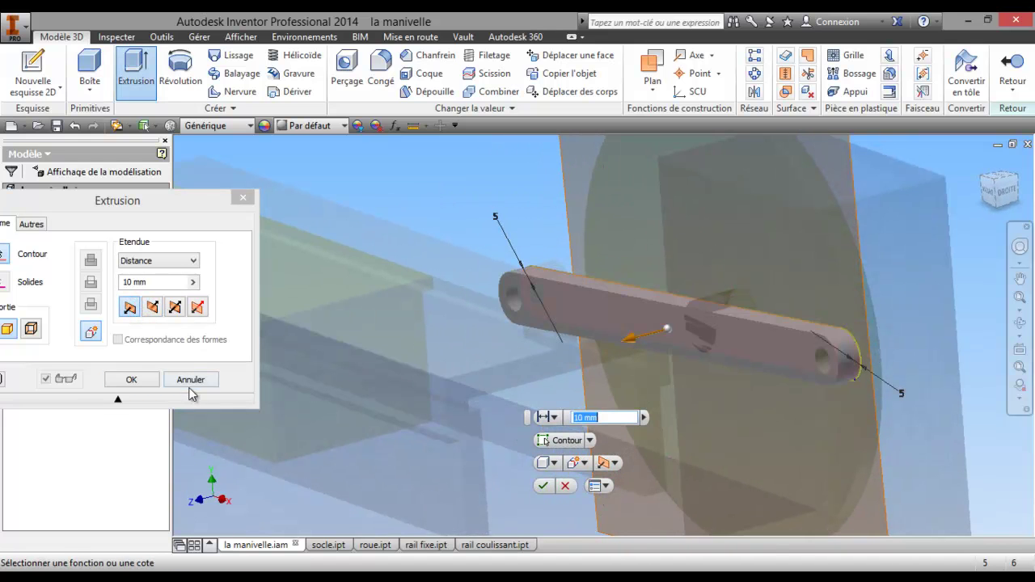
click(131, 380)
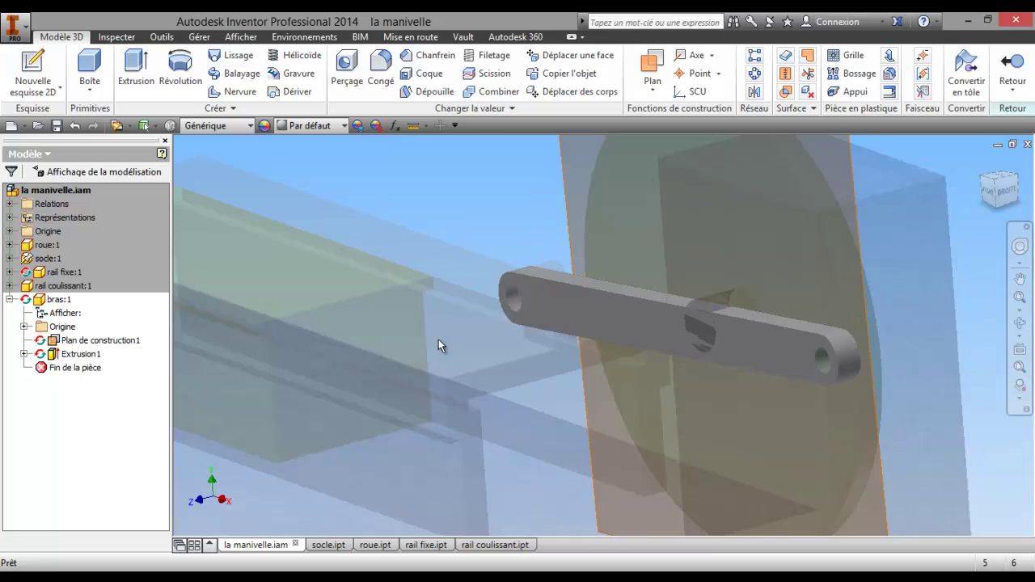
key(F6)
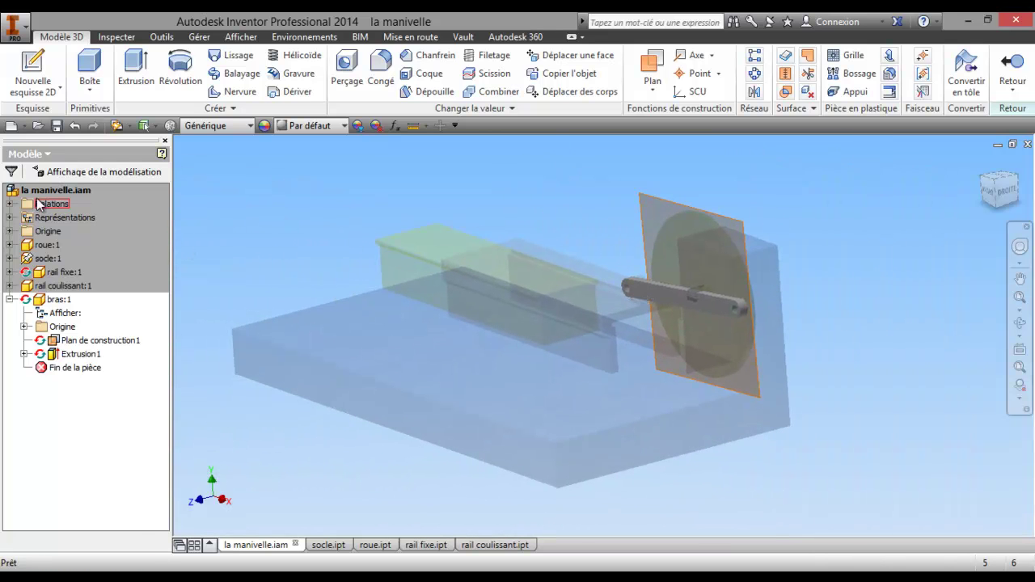
- Finish the in-place part edit and orbit around the arm and wheel to inspect the pin
double_click(37, 192)
click(115, 73)
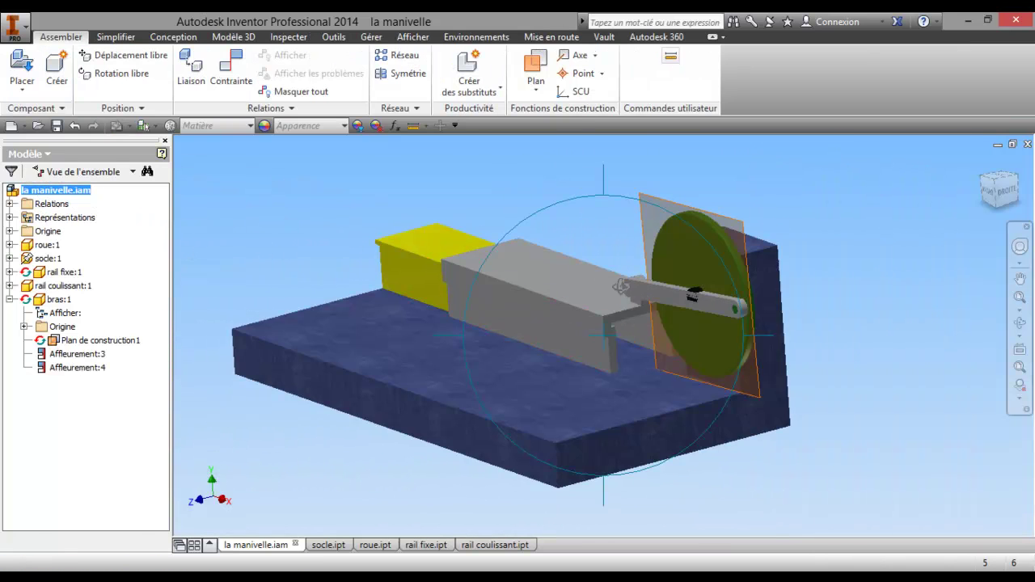
click(670, 358)
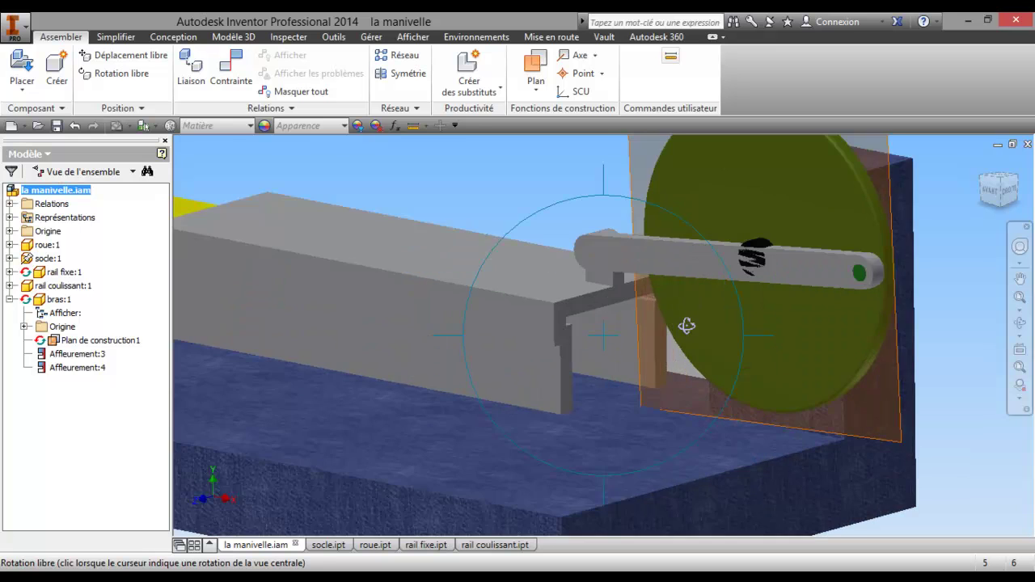
drag(684, 324, 644, 350)
- End the orbit and bring up the socle.ipt part on its own
right_click(644, 351)
click(553, 338)
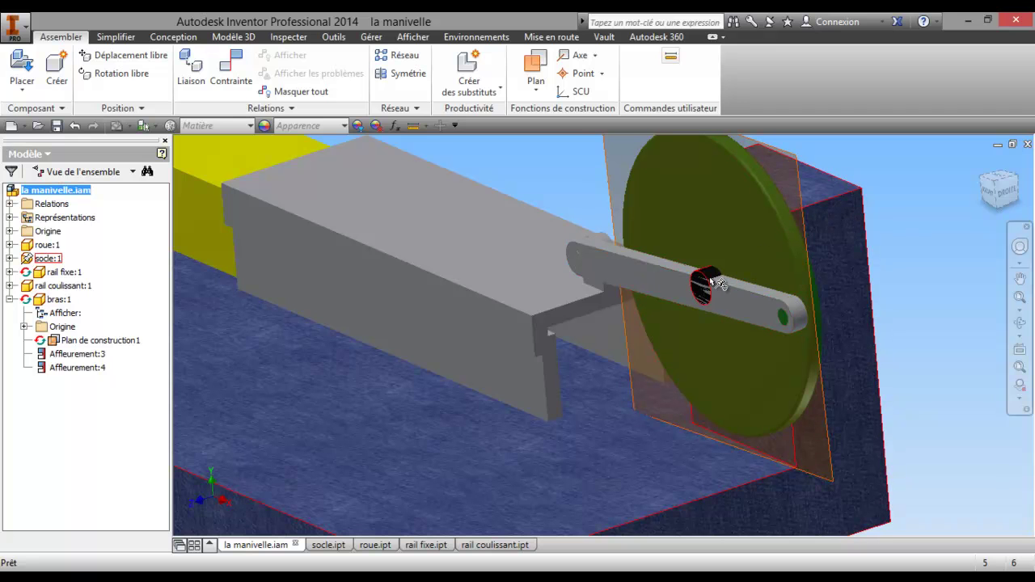
click(326, 546)
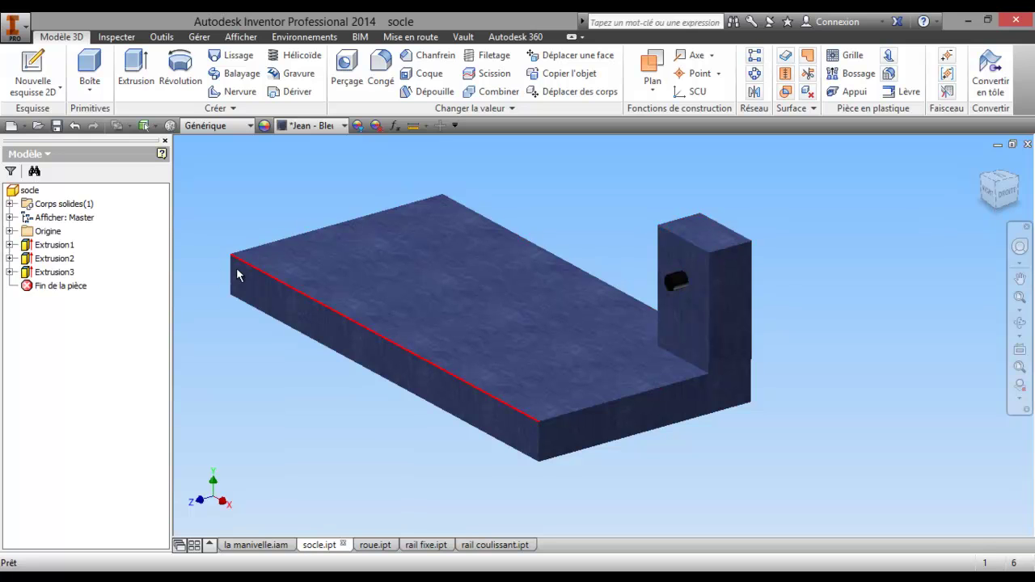
- Change the socle's Extrusion3 distance from 20 mm to 10 mm, then go back to la manivelle.iam
right_click(37, 275)
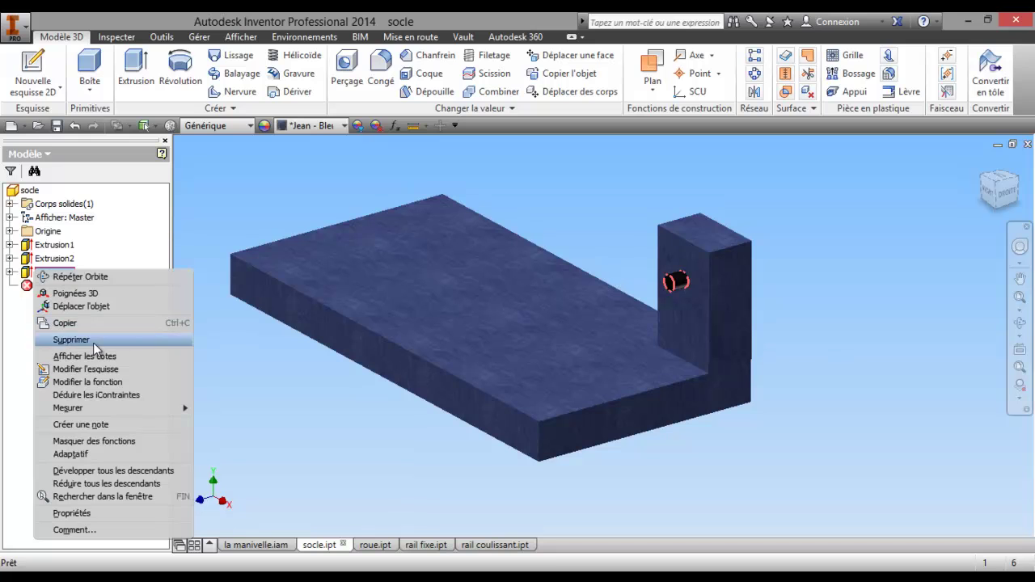
click(95, 385)
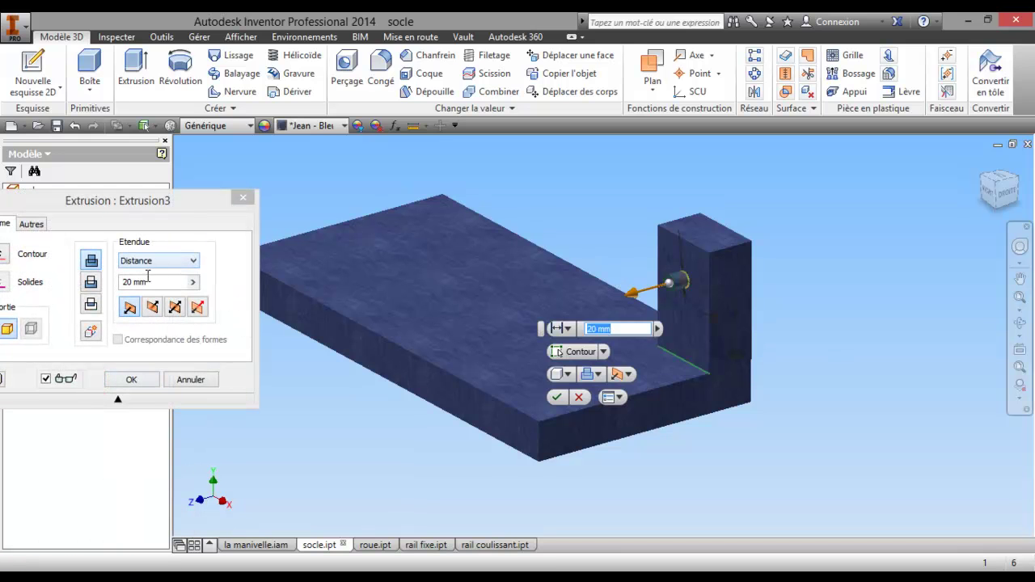
click(149, 283)
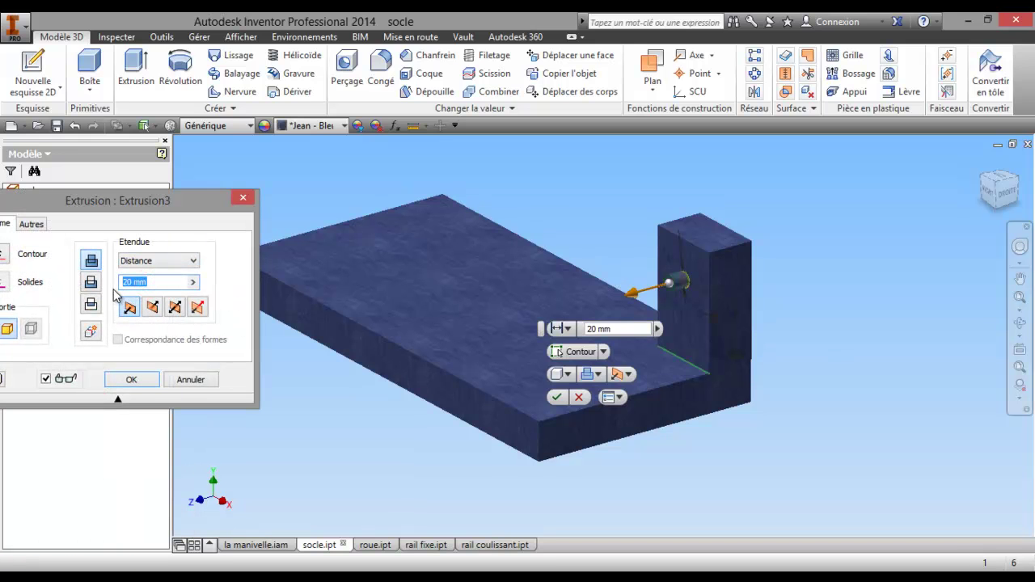
text(10)
key(Return)
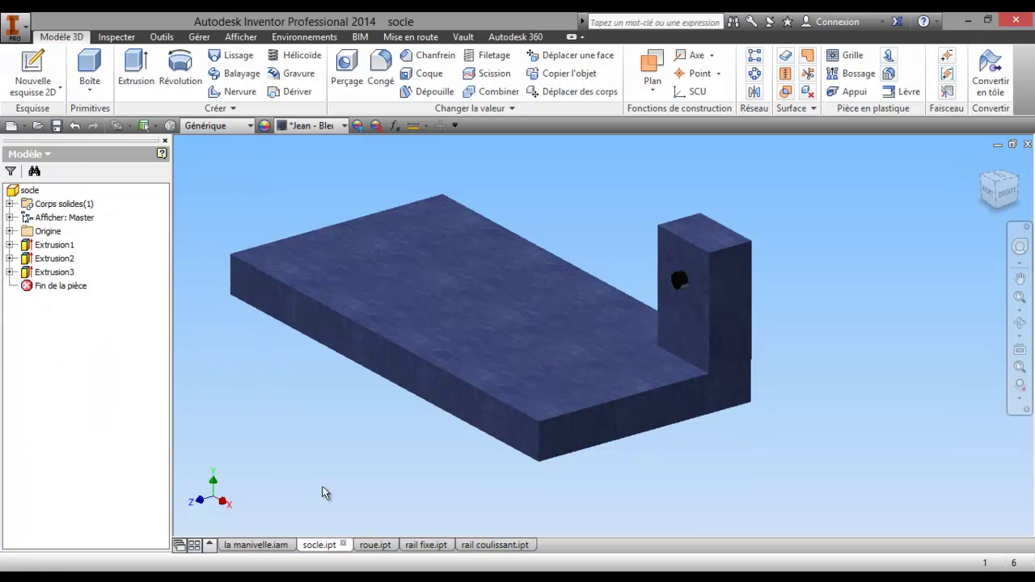
click(254, 544)
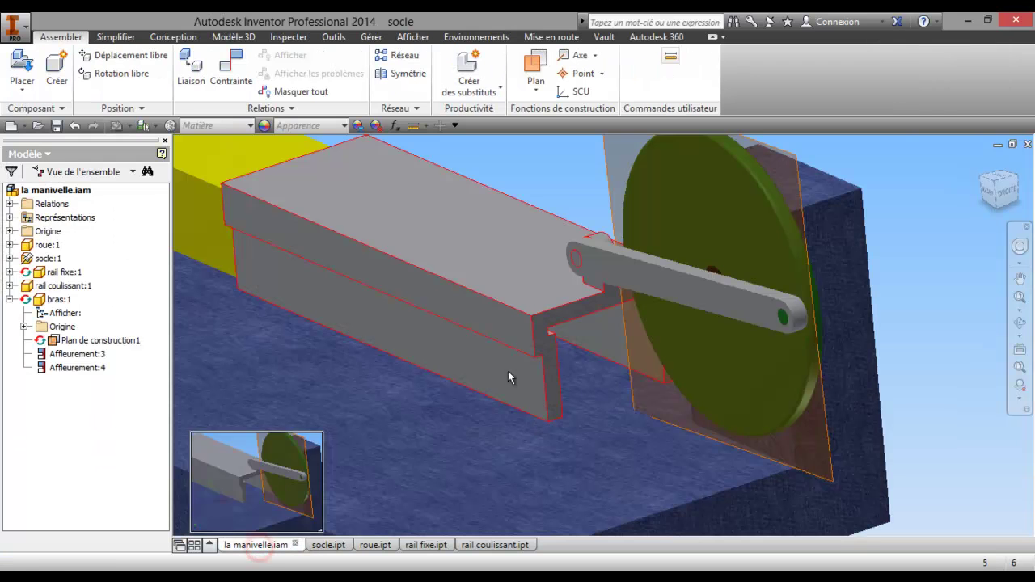
- Swing arm bras:1 to test the crank, then hide its Plan de construction1
click(715, 282)
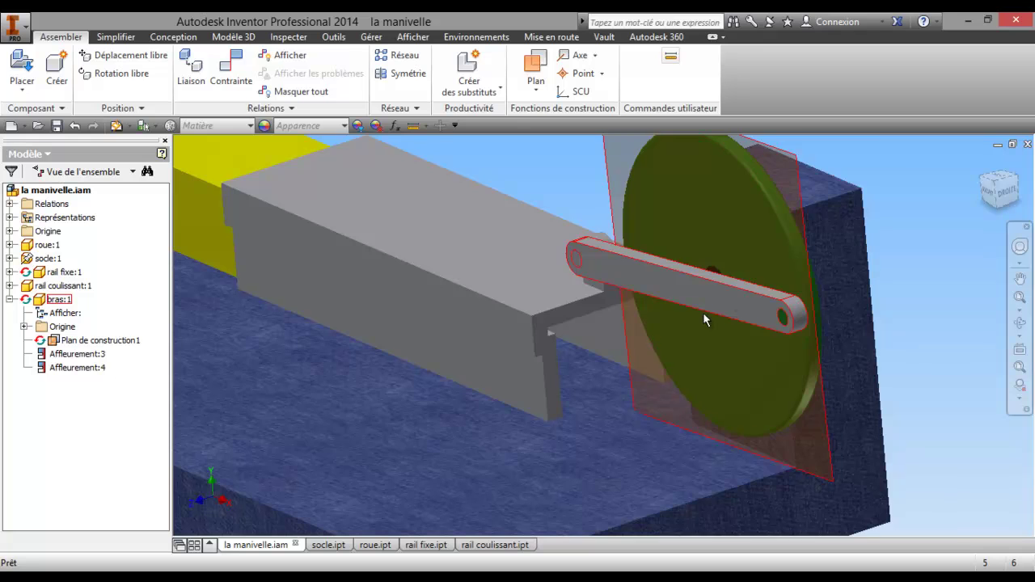
scroll(697, 311, down, 3)
mouse_move(704, 296)
mouse_down()
mouse_move(623, 242)
mouse_move(681, 333)
mouse_move(665, 288)
mouse_up()
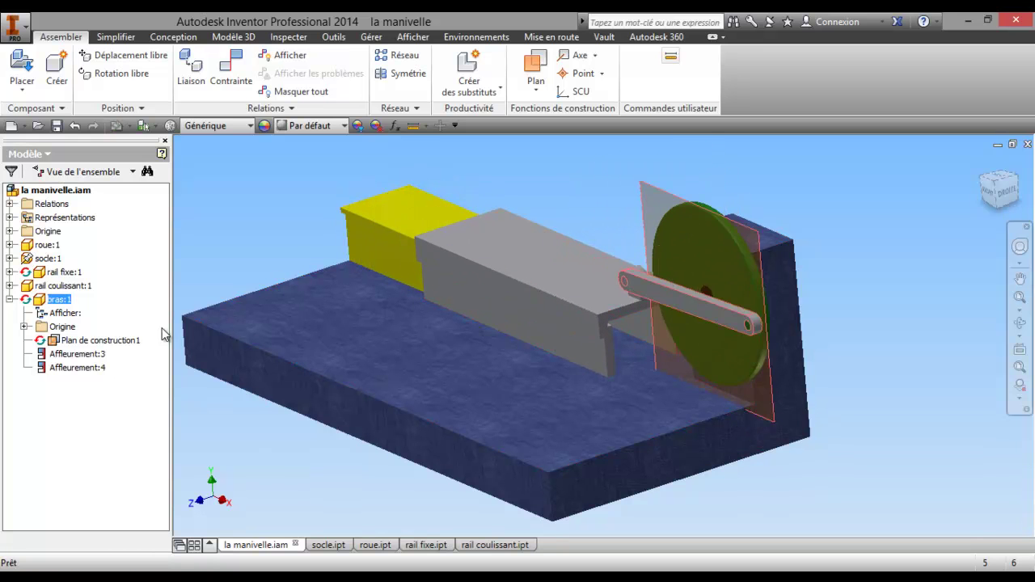
right_click(87, 340)
click(149, 467)
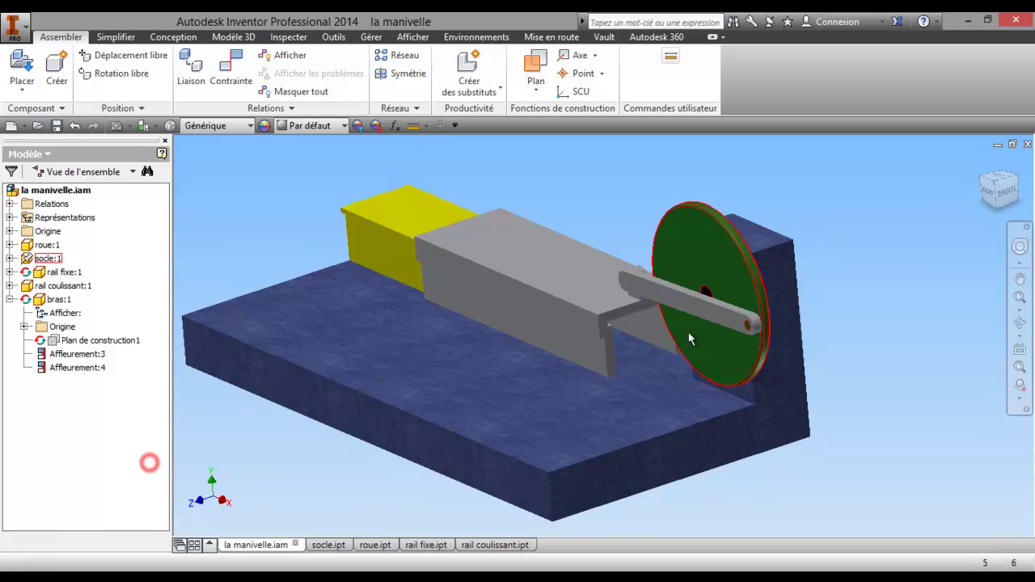
- From a new viewpoint, drag the arm to drive the wheel and slider
key(F4)
mouse_move(617, 365)
mouse_down()
mouse_move(663, 346)
mouse_move(684, 324)
mouse_up()
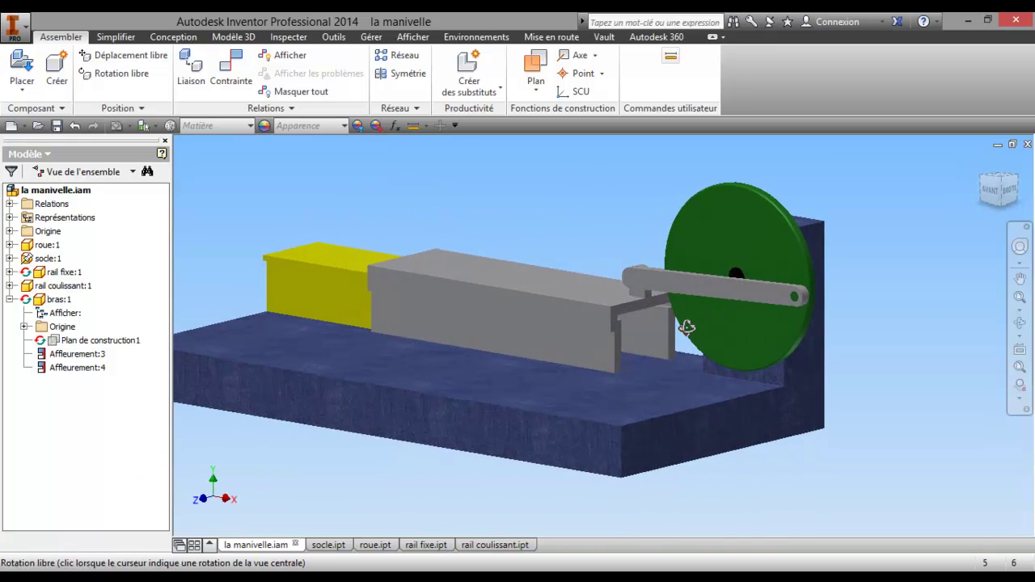
right_click(623, 346)
click(585, 331)
mouse_move(781, 280)
mouse_down()
mouse_move(673, 282)
mouse_move(713, 320)
mouse_move(745, 261)
mouse_move(624, 192)
mouse_move(605, 291)
mouse_move(645, 240)
mouse_move(794, 182)
mouse_move(772, 222)
mouse_up()
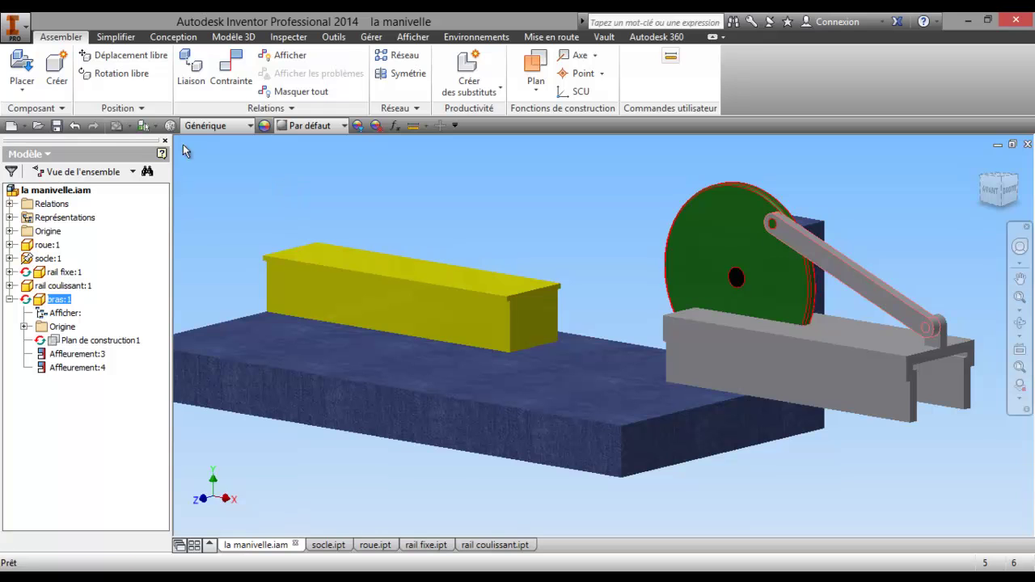
- Undo the arm movement and orbit the assembly to a side view
click(74, 128)
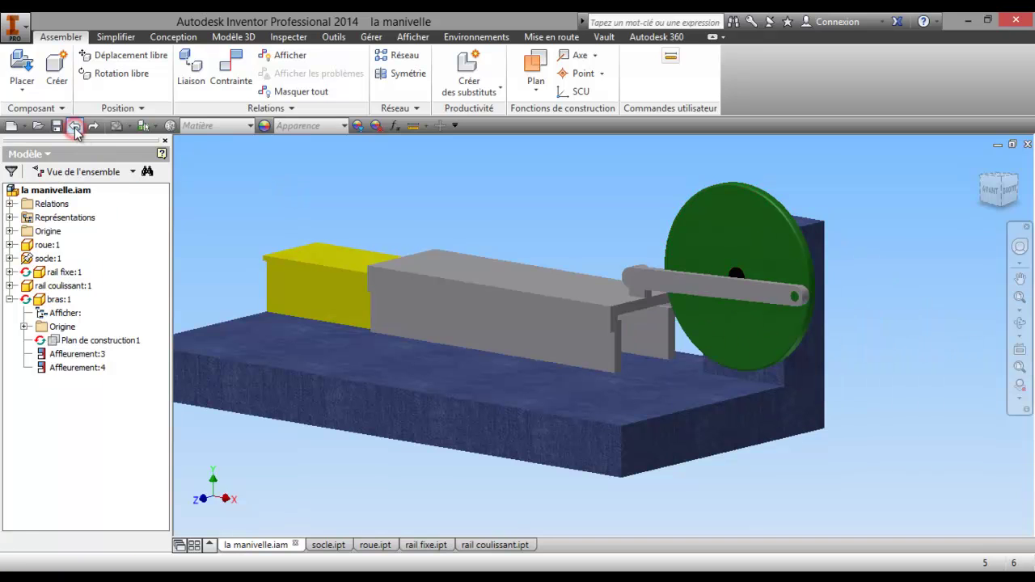
middle_drag(690, 300, 692, 308)
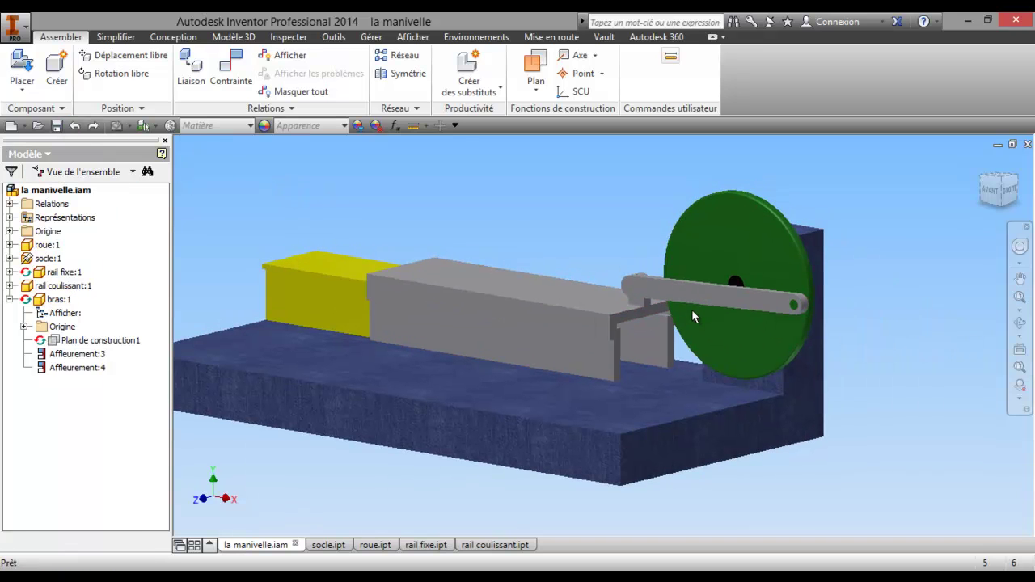
mouse_move(705, 348)
shift+middle_down()
mouse_move(527, 356)
mouse_move(610, 368)
shift+middle_up()
- Make Plan YZ under the roue part's Origine visible, then bring socle.ipt back up
right_click(610, 367)
click(527, 362)
click(368, 545)
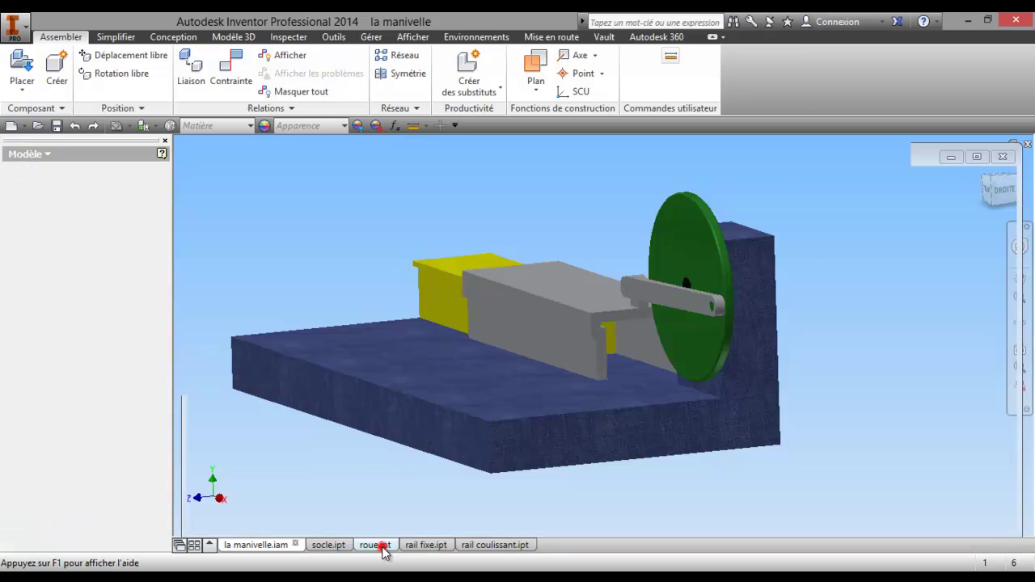
click(9, 231)
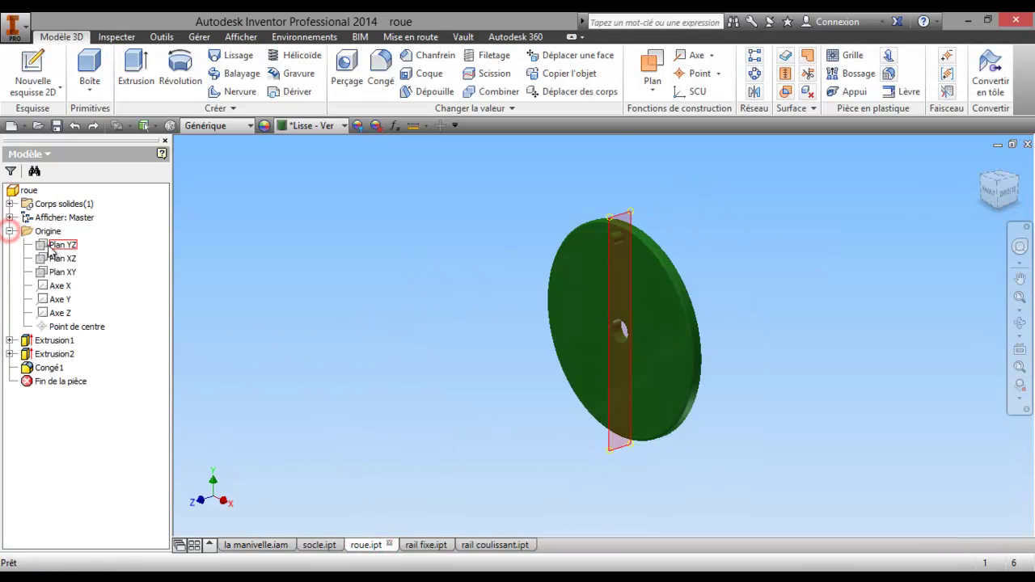
right_click(50, 252)
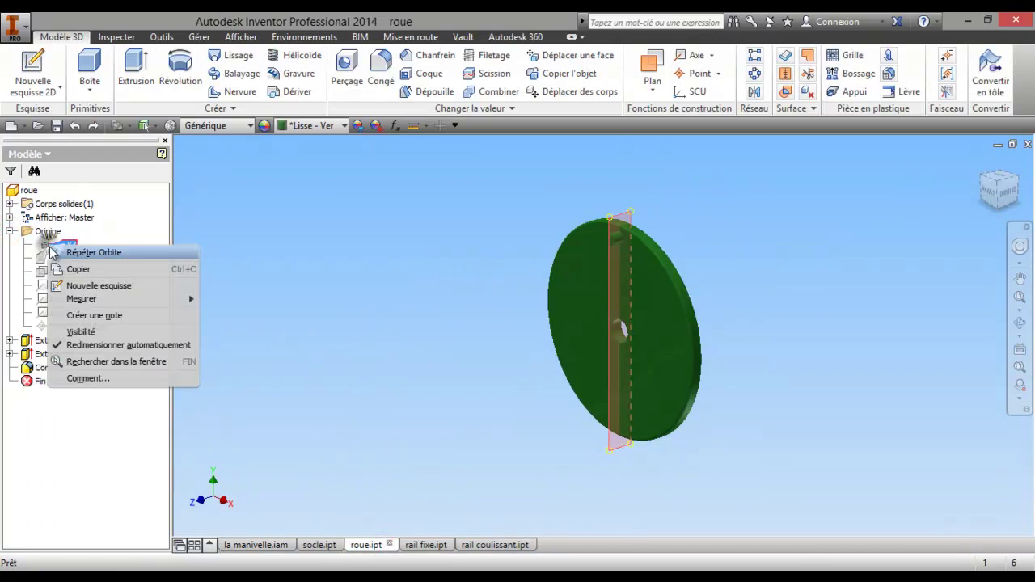
click(89, 336)
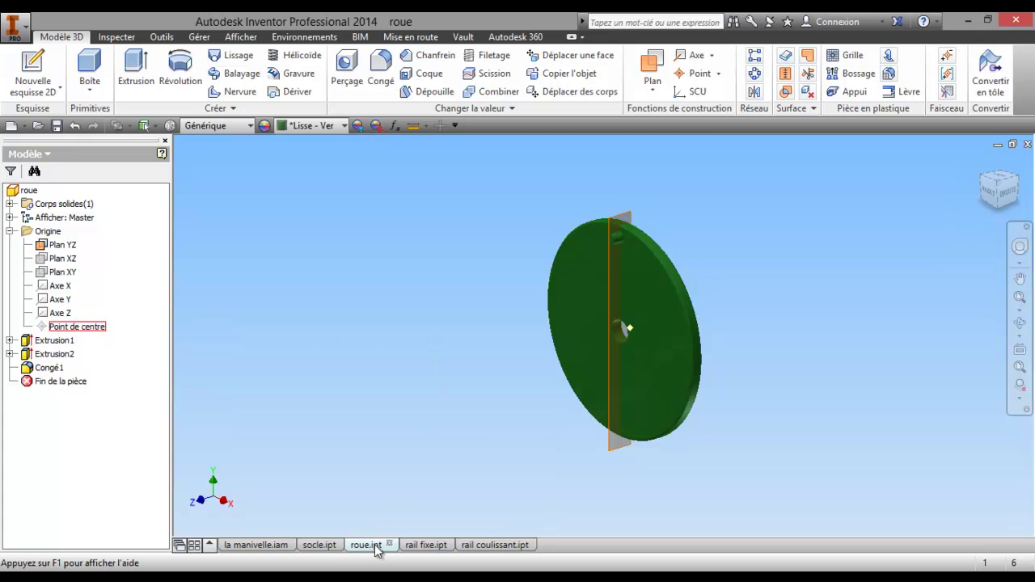
click(319, 545)
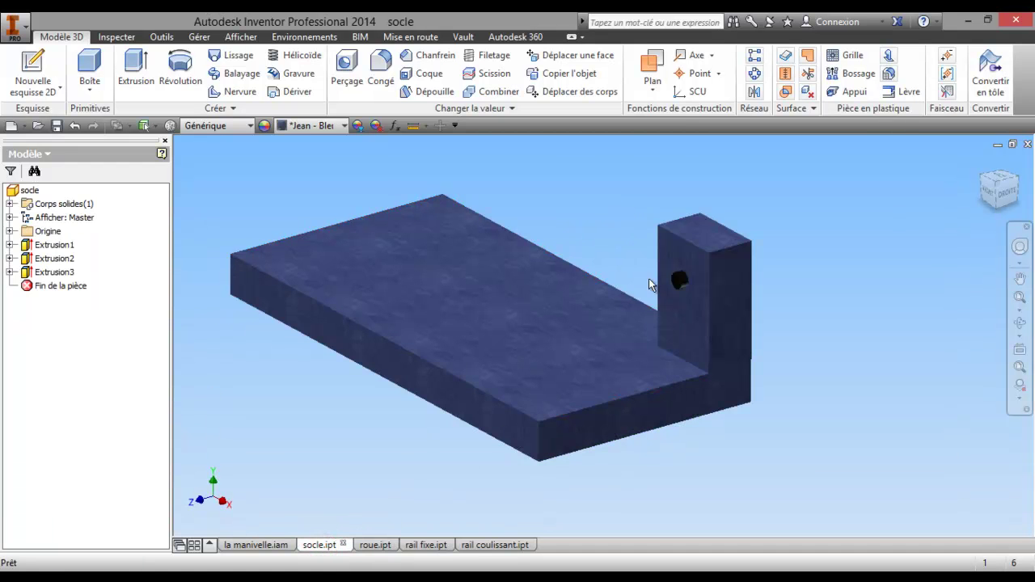
- Create a construction axis through the hole in the socle block
scroll(663, 265, up, 5)
middle_drag(663, 261, 624, 176)
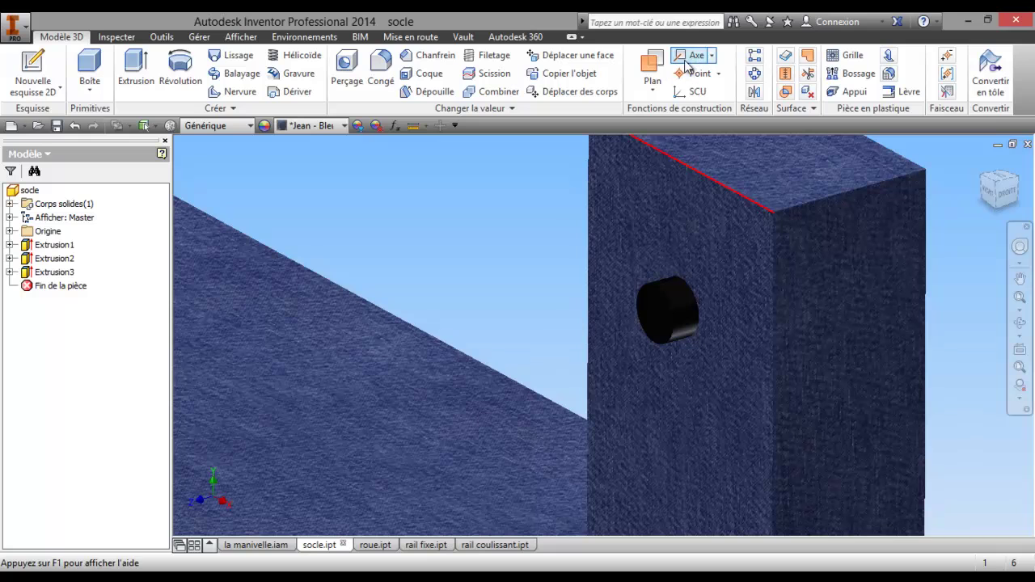
click(685, 61)
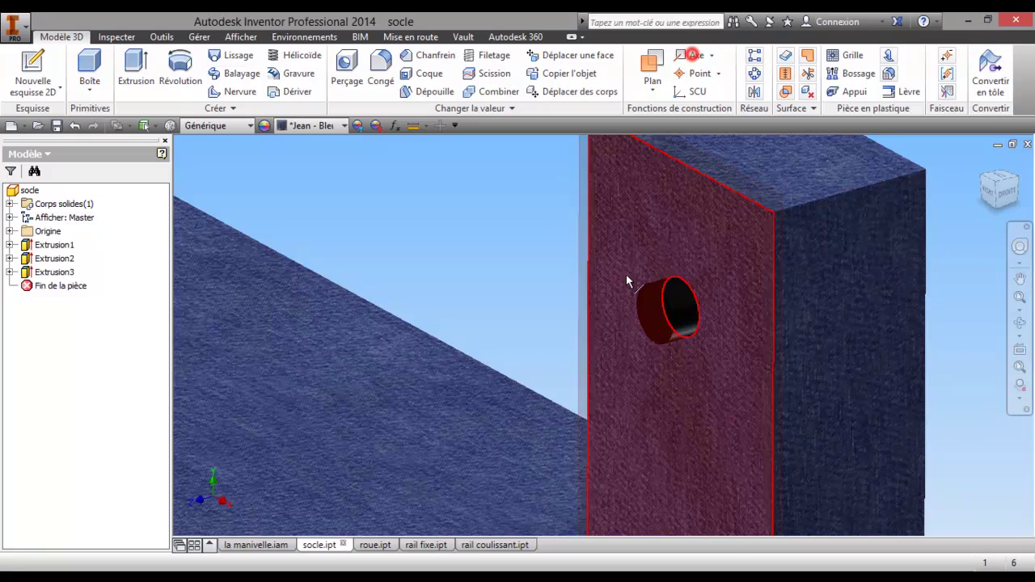
click(640, 315)
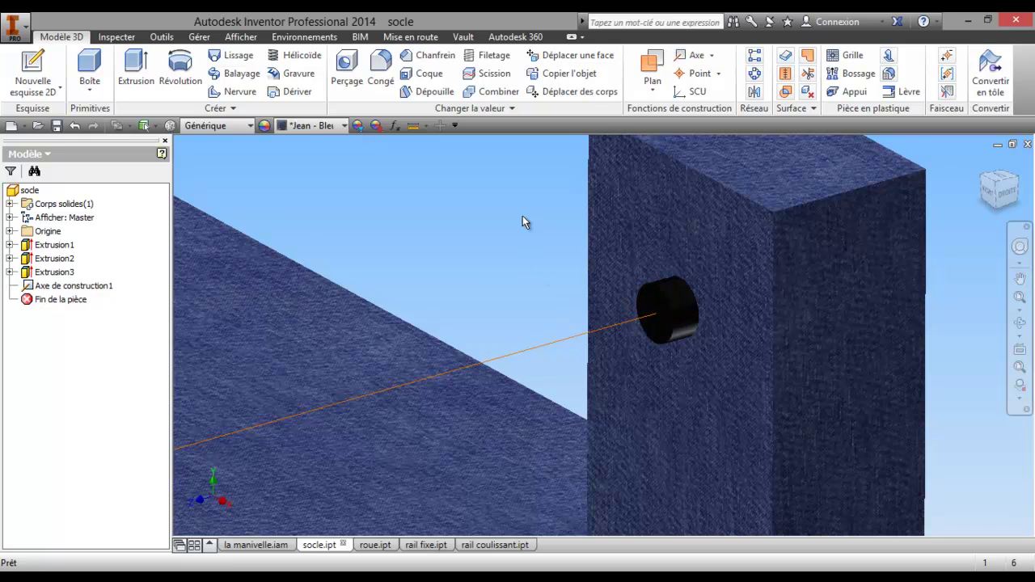
- Add a construction plane through that axis at 90°, then return to la manivelle.iam
click(650, 71)
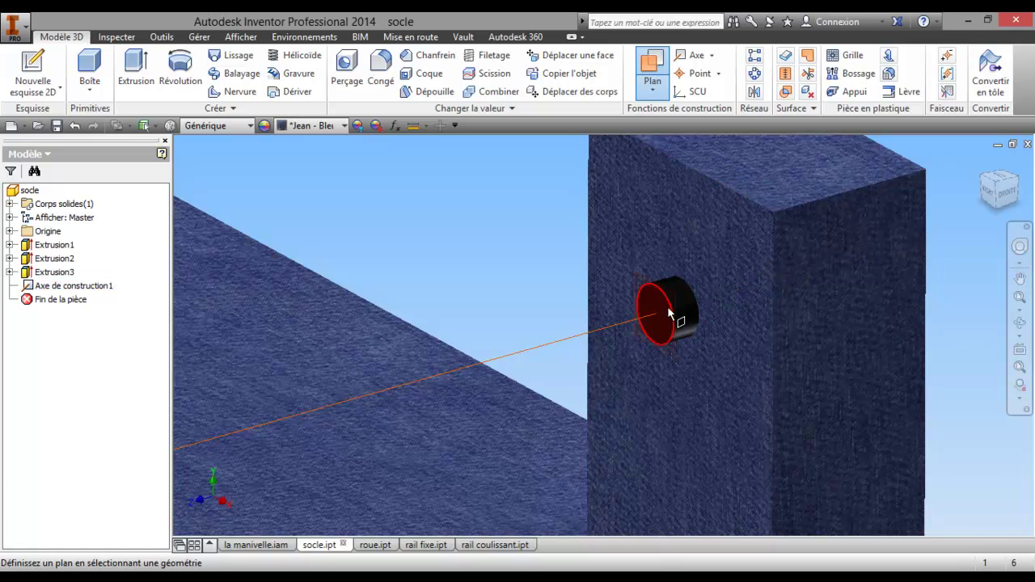
click(657, 323)
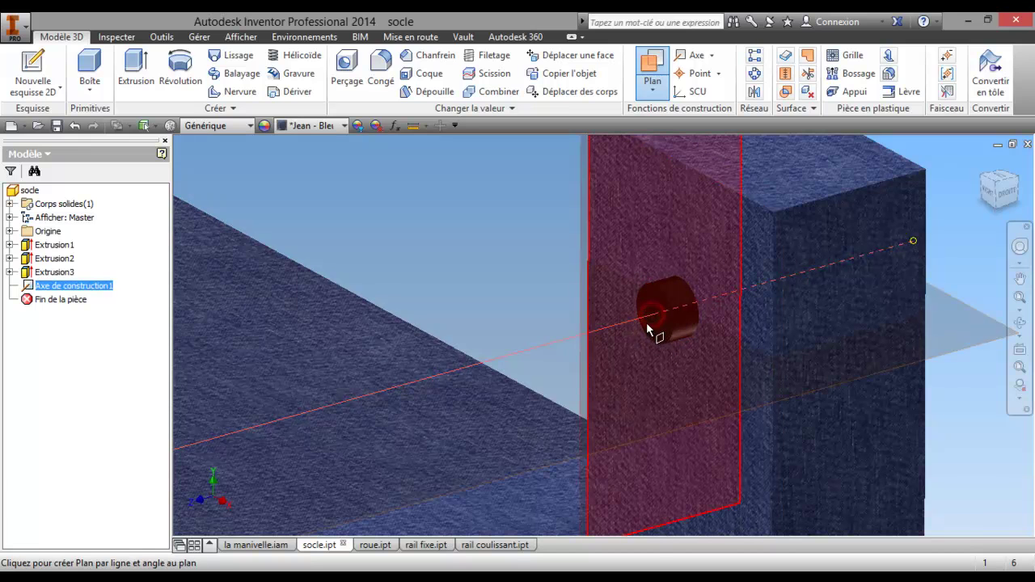
scroll(654, 315, down, 2)
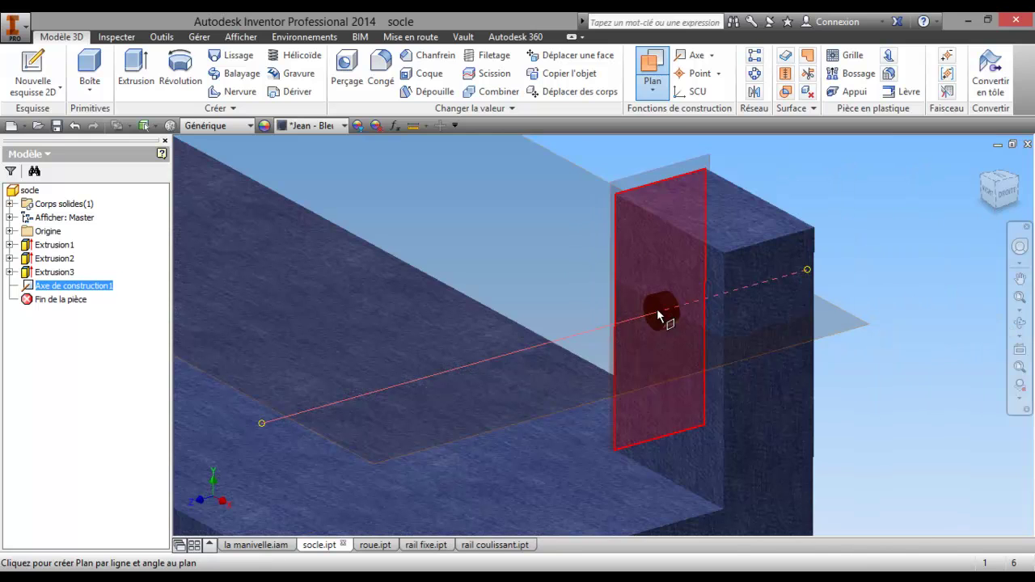
click(658, 316)
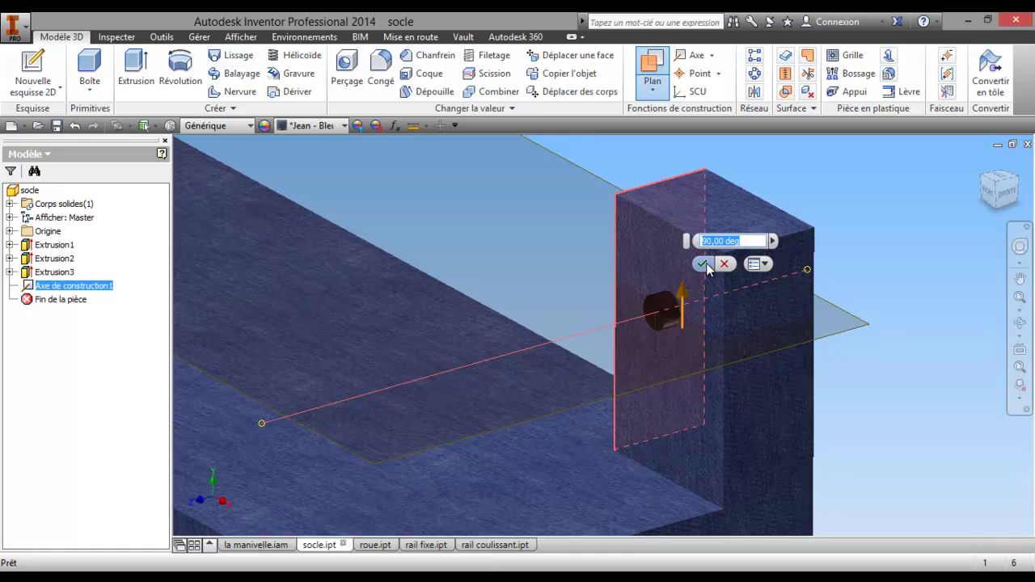
click(702, 265)
scroll(601, 445, down, 2)
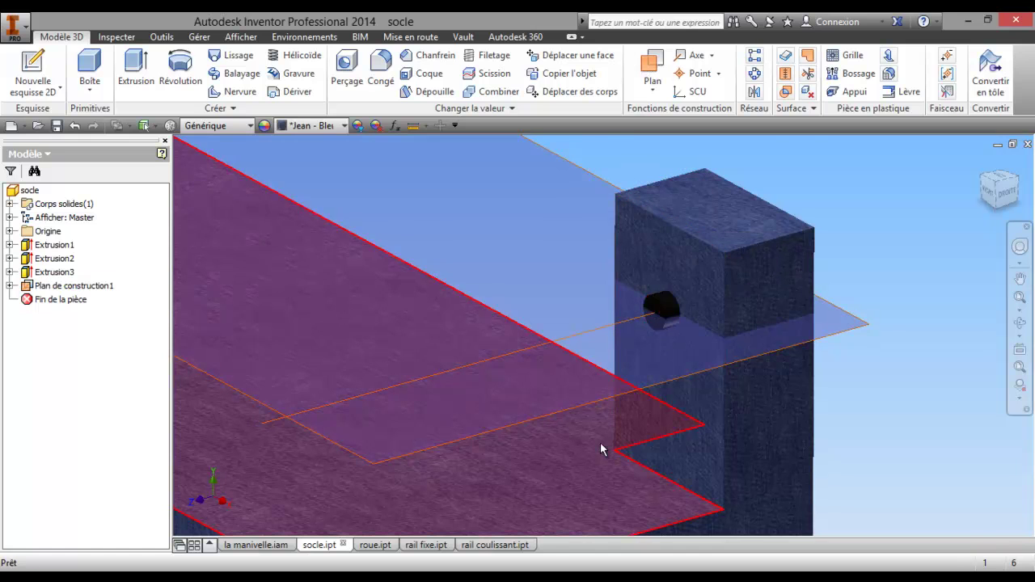
scroll(601, 446, down, 3)
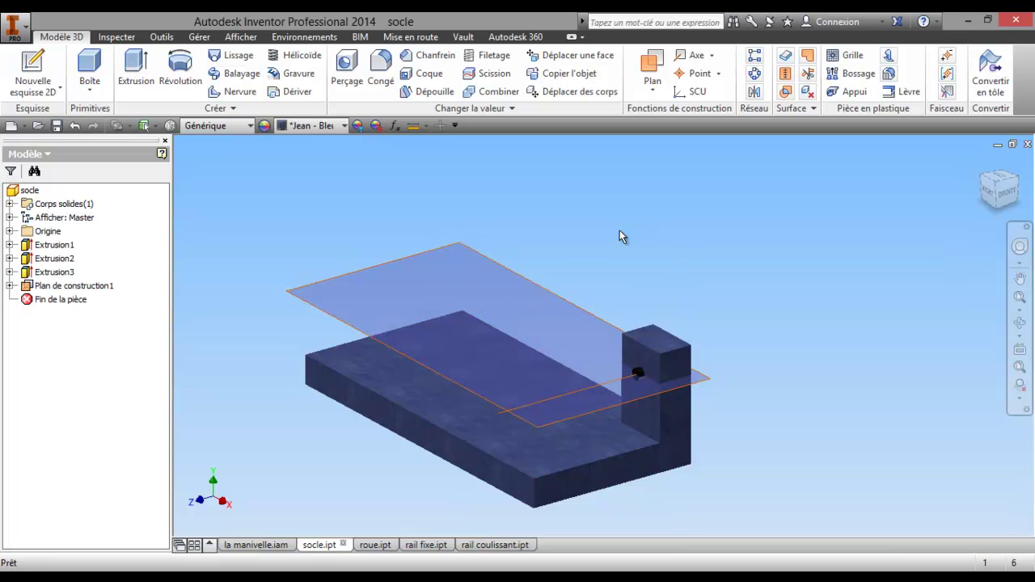
click(243, 545)
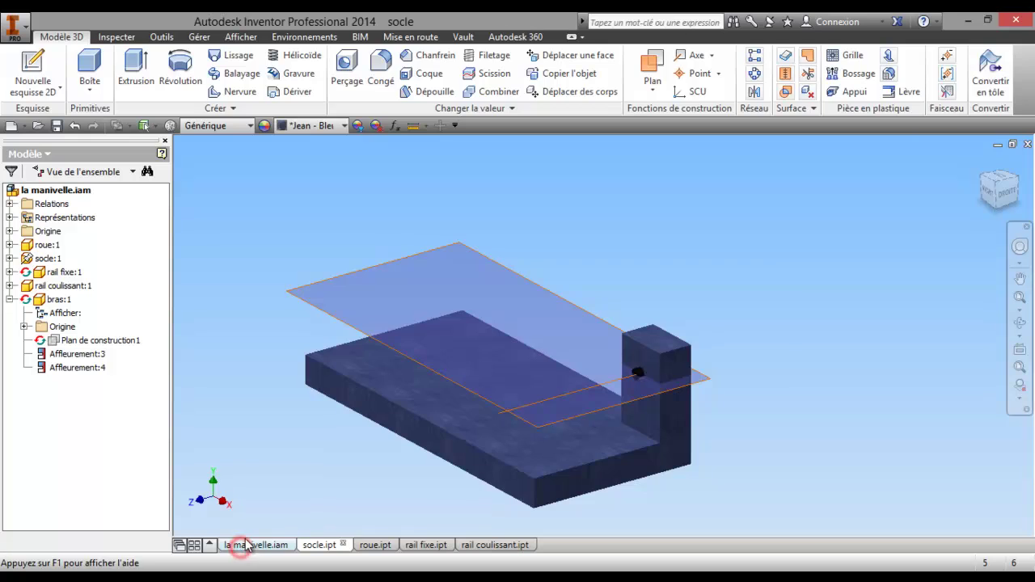
- Orbit the assembly and start an Angle-type Place Constraint
key(F4)
mouse_move(709, 363)
mouse_down()
mouse_move(675, 356)
mouse_move(630, 452)
mouse_move(677, 296)
mouse_move(679, 353)
mouse_move(661, 351)
mouse_move(627, 386)
mouse_up()
right_click(627, 387)
click(566, 387)
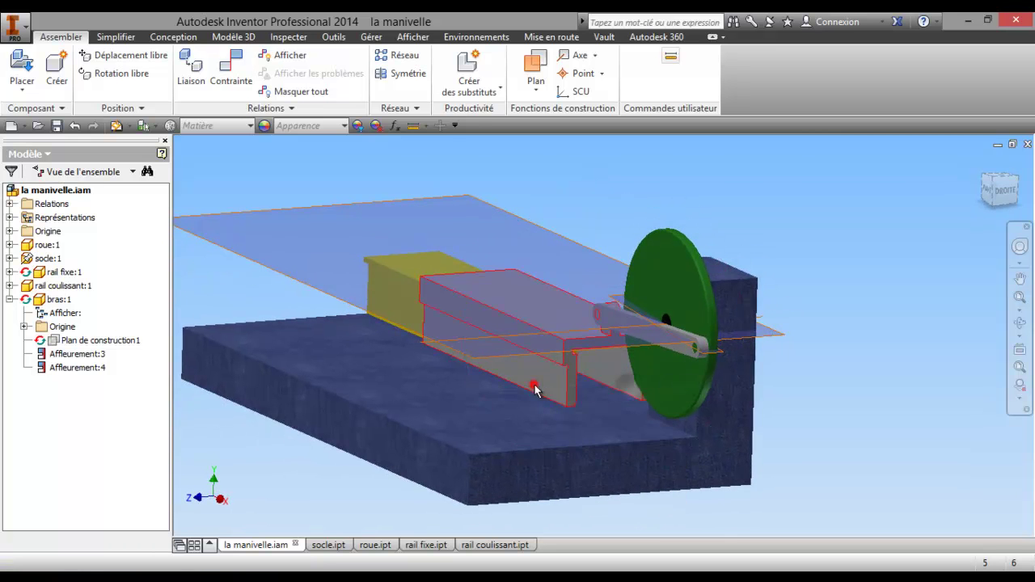
click(227, 77)
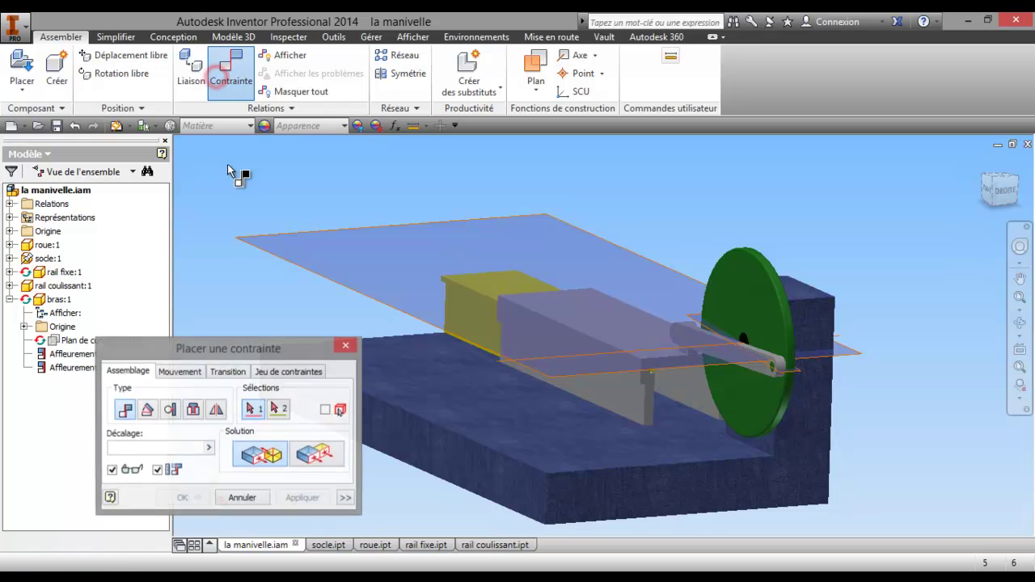
click(147, 411)
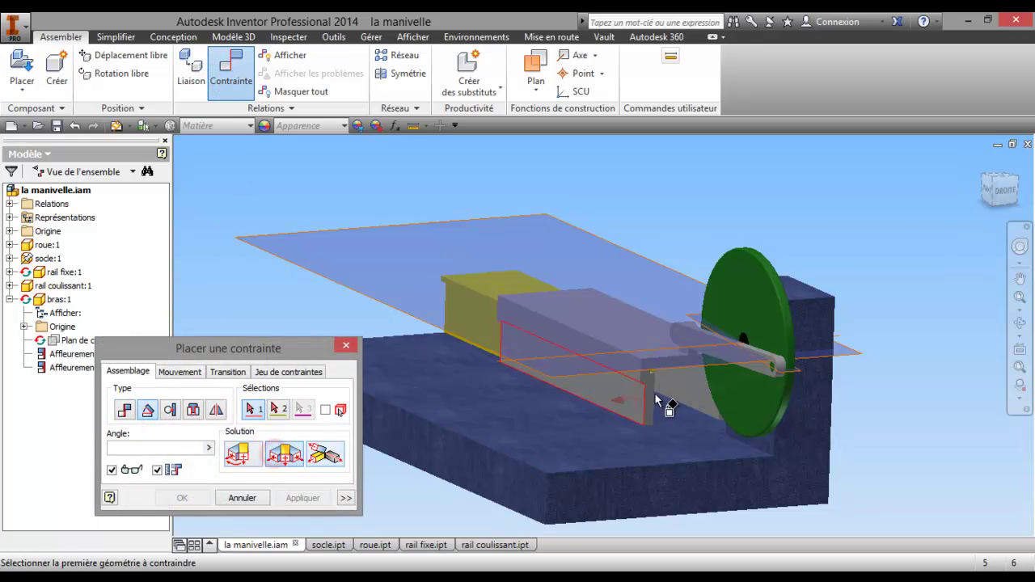
scroll(769, 369, up, 3)
- Constrain the wheel geometry to the construction plane at a 0° angle
click(806, 370)
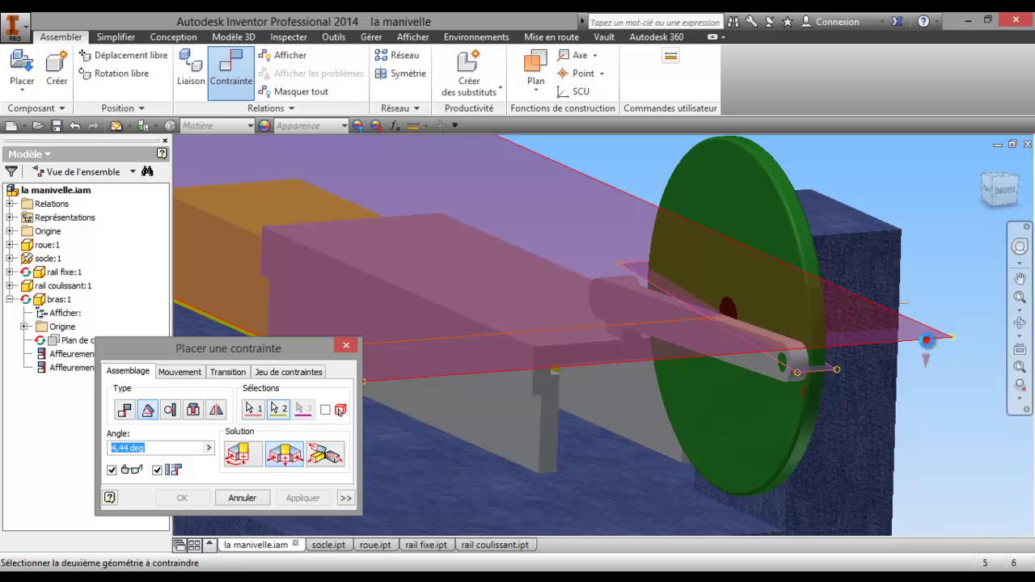
click(927, 340)
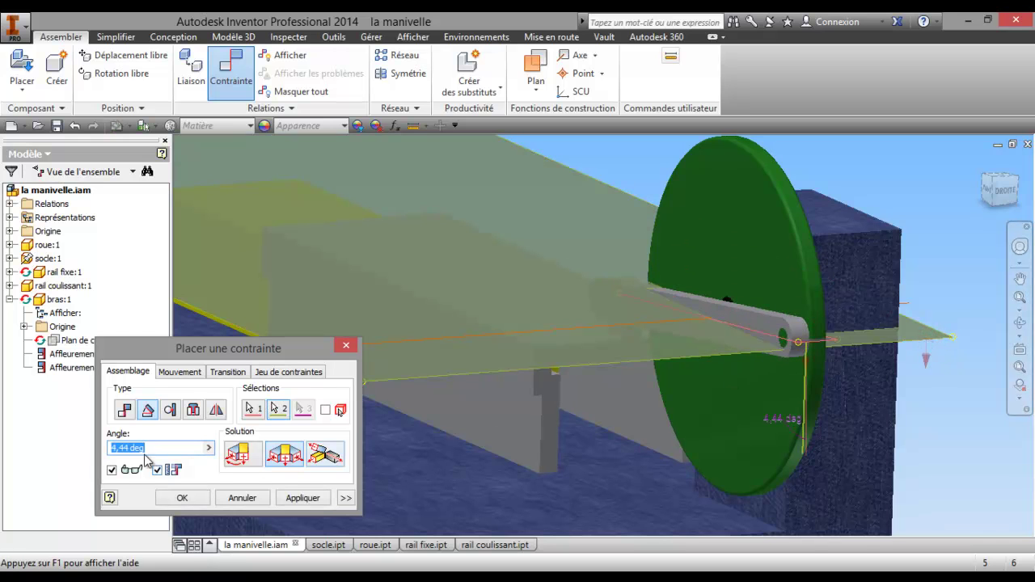
text(0)
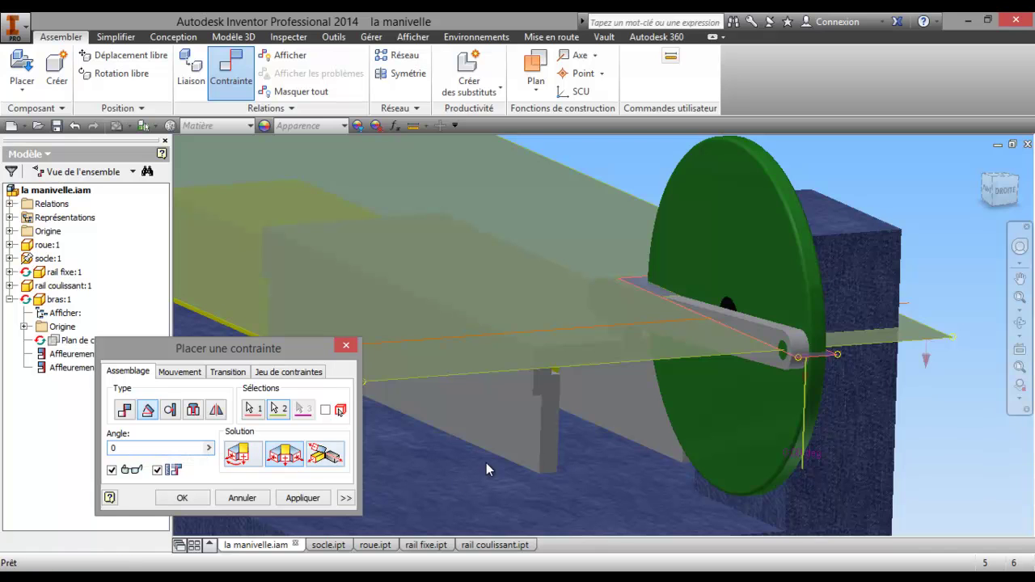
scroll(675, 442, up, 3)
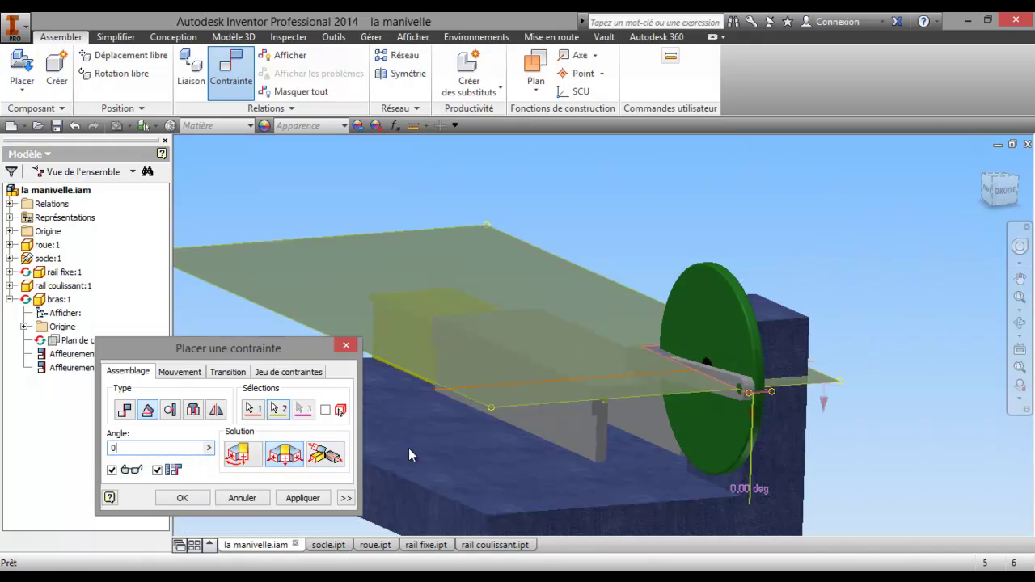
click(182, 498)
scroll(537, 394, up, 3)
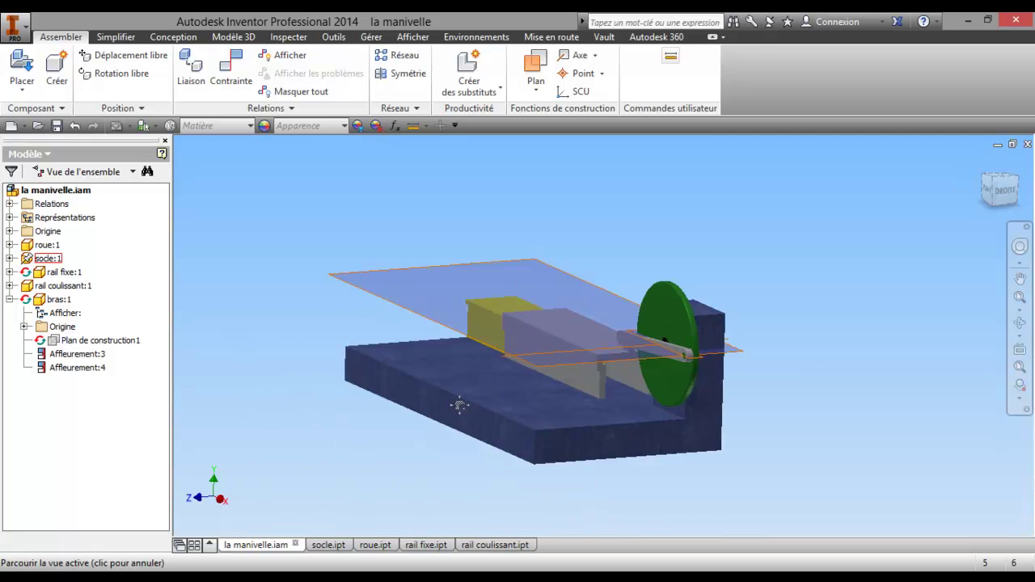
scroll(537, 394, up, 2)
middle_drag(538, 394, 513, 411)
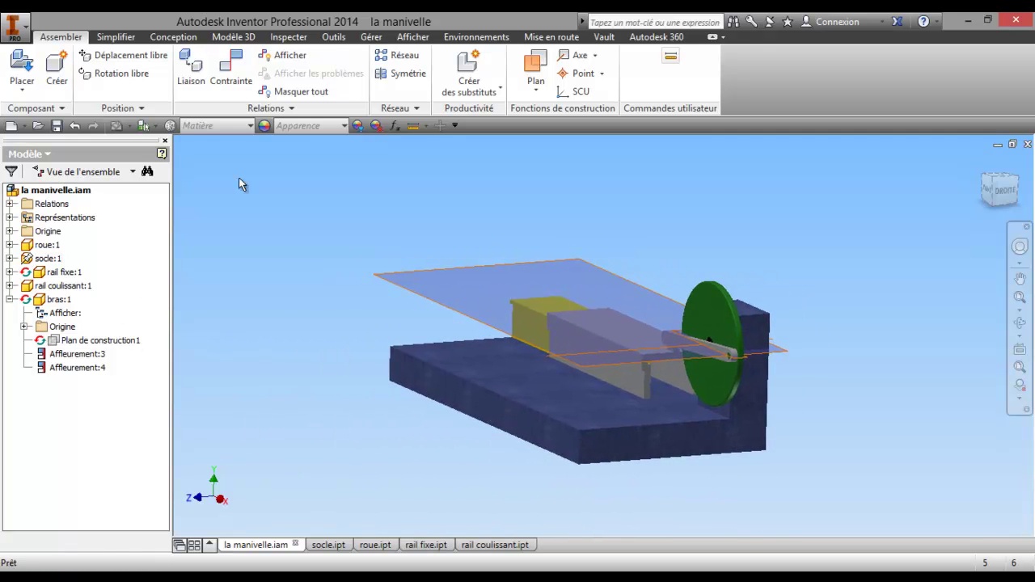
- Hide all construction features through View > Object Visibility
click(331, 37)
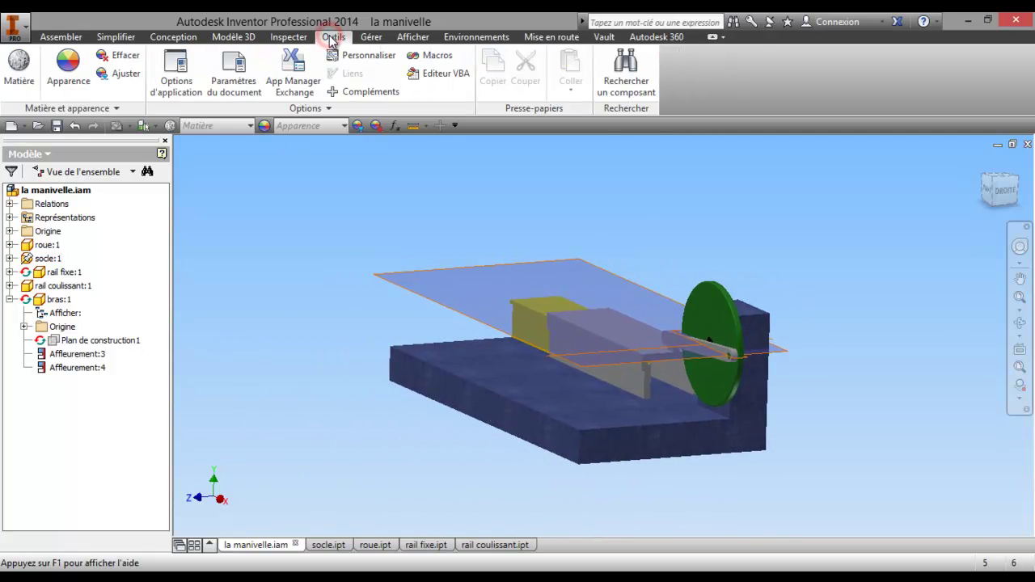
click(370, 37)
click(412, 37)
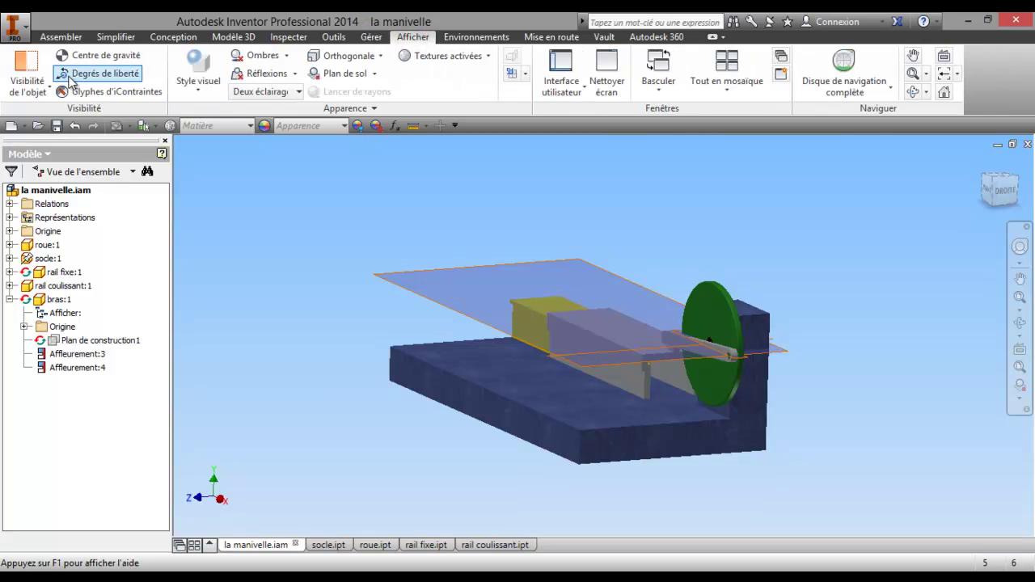
click(30, 75)
click(12, 111)
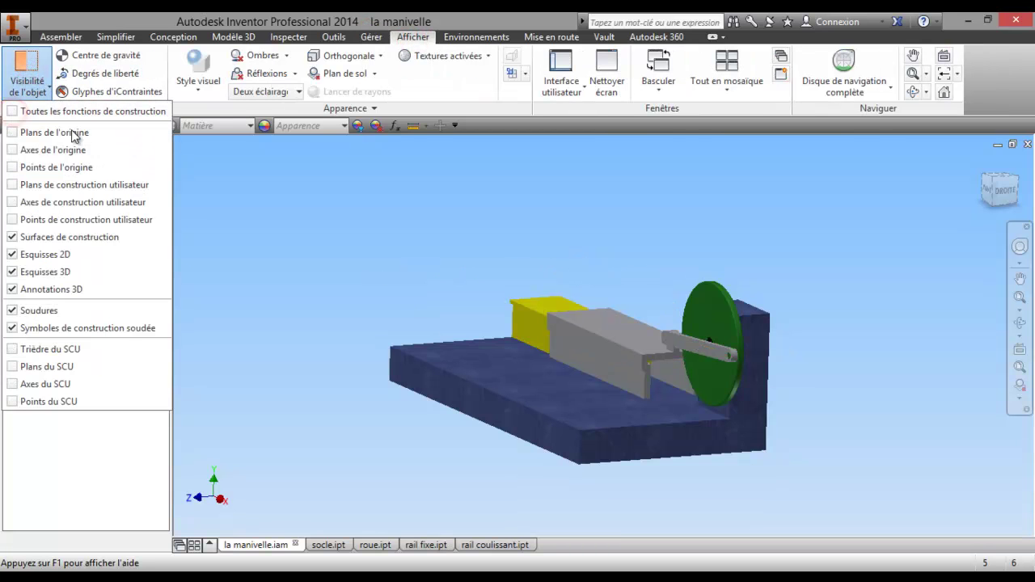
- Free-orbit the model and expand roue:1 to reveal its Angle:1 (0,00 deg) constraint
key(F4)
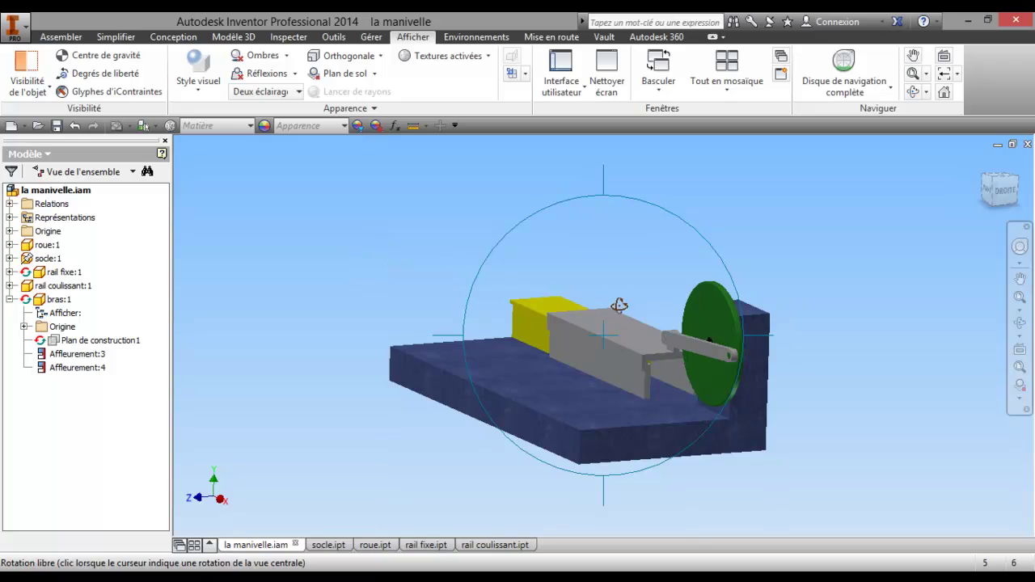
drag(490, 224, 503, 203)
drag(584, 317, 585, 315)
click(711, 219)
scroll(663, 308, up, 3)
scroll(663, 307, down, 3)
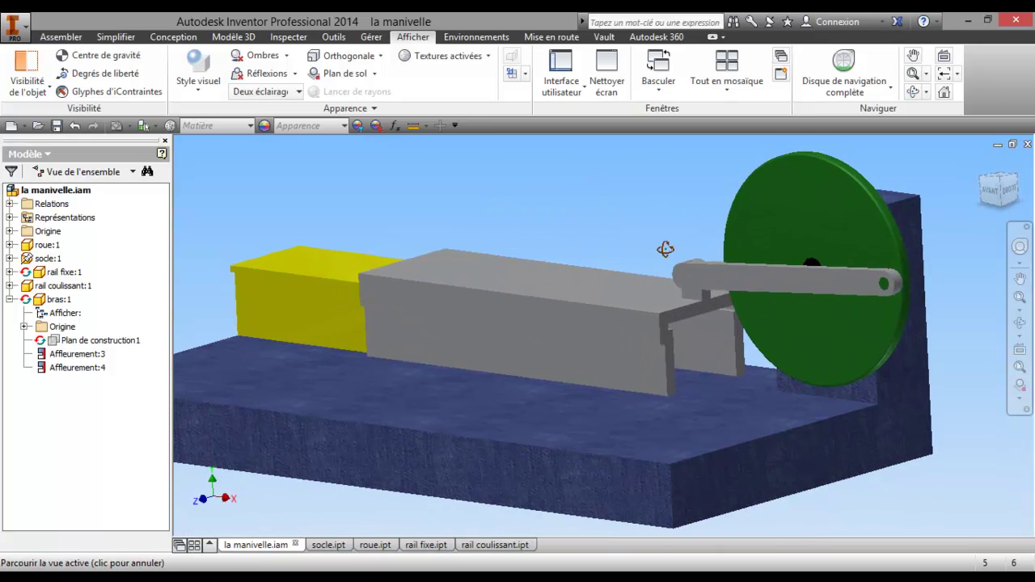
right_click(554, 241)
click(459, 243)
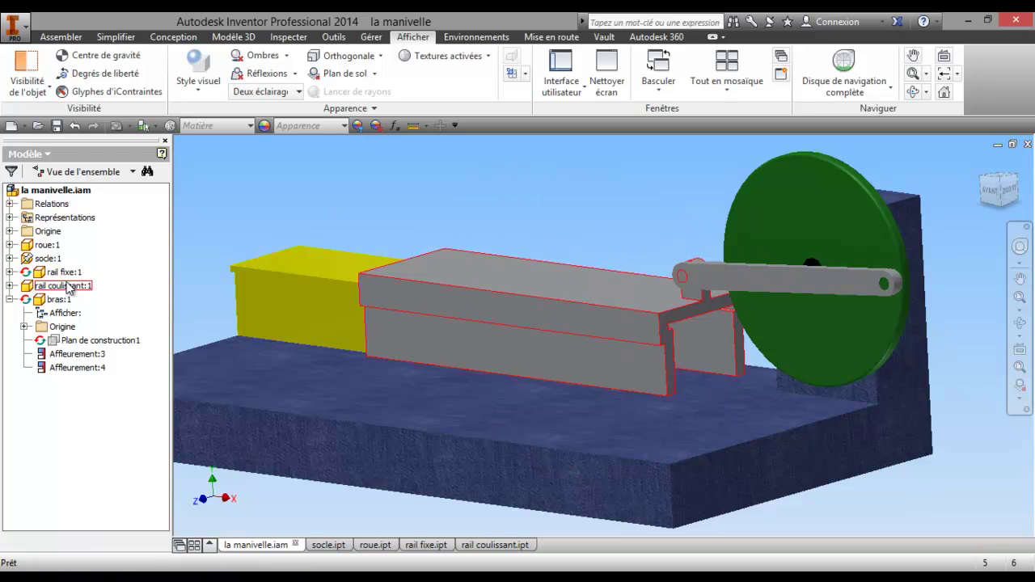
click(9, 245)
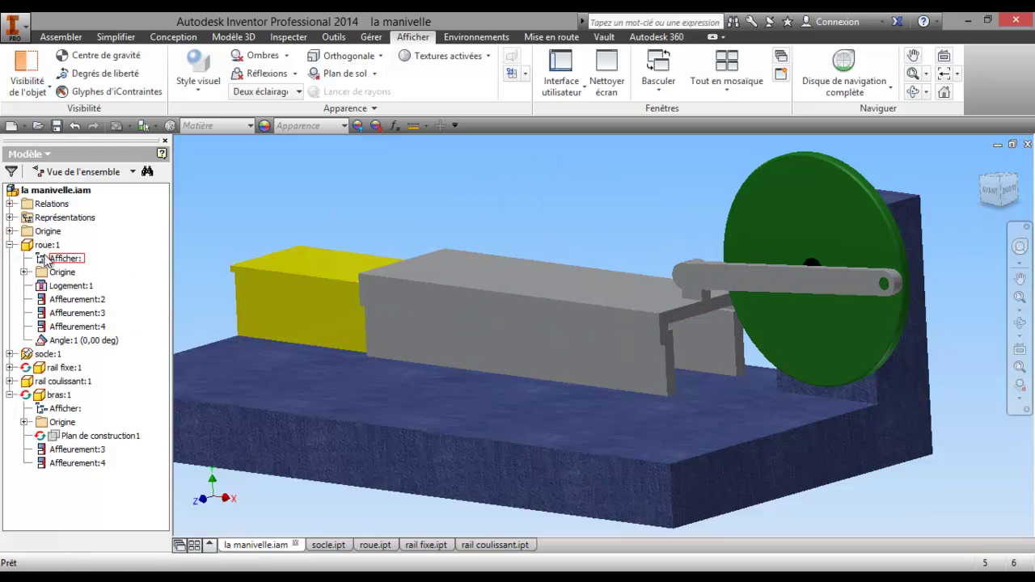
- Drive Angle:1 from 0 to 1000 deg and play the crank rotation
right_click(59, 346)
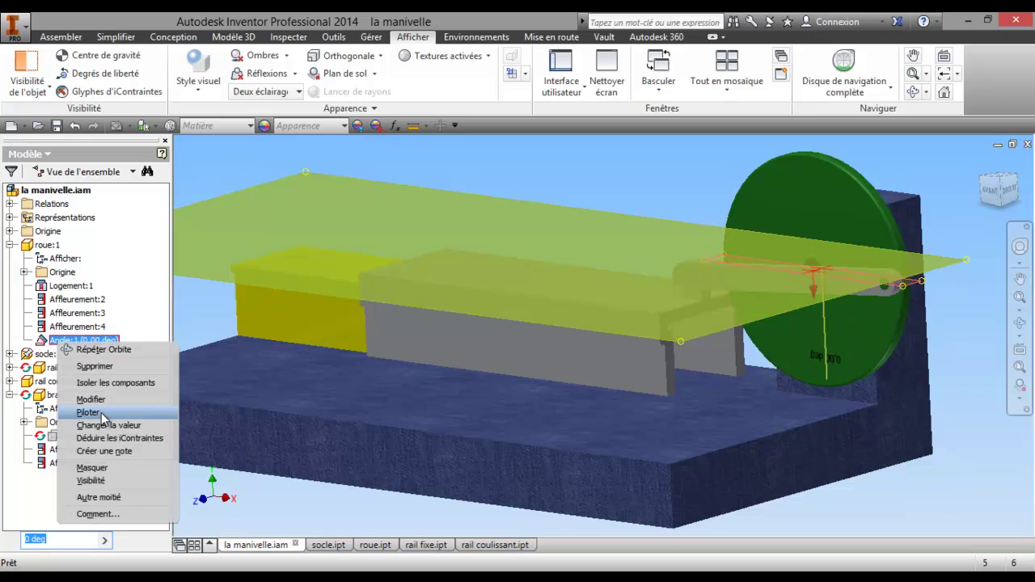
click(101, 412)
click(41, 144)
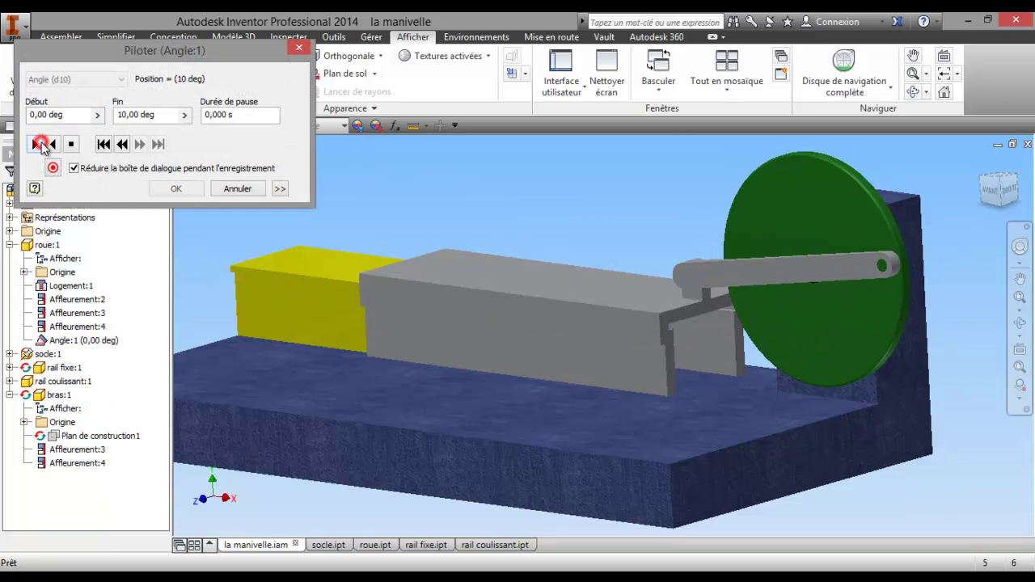
click(55, 145)
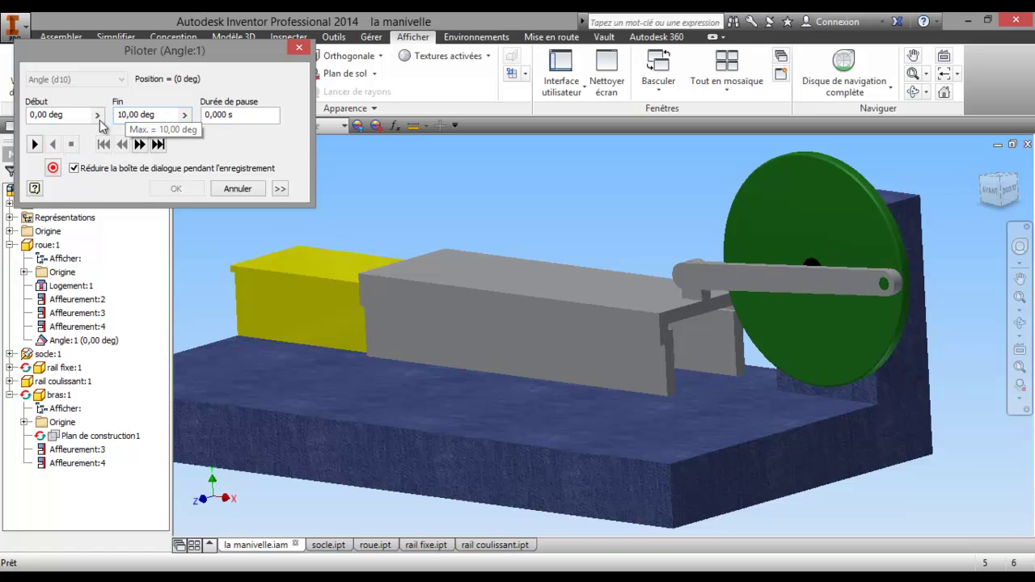
click(34, 146)
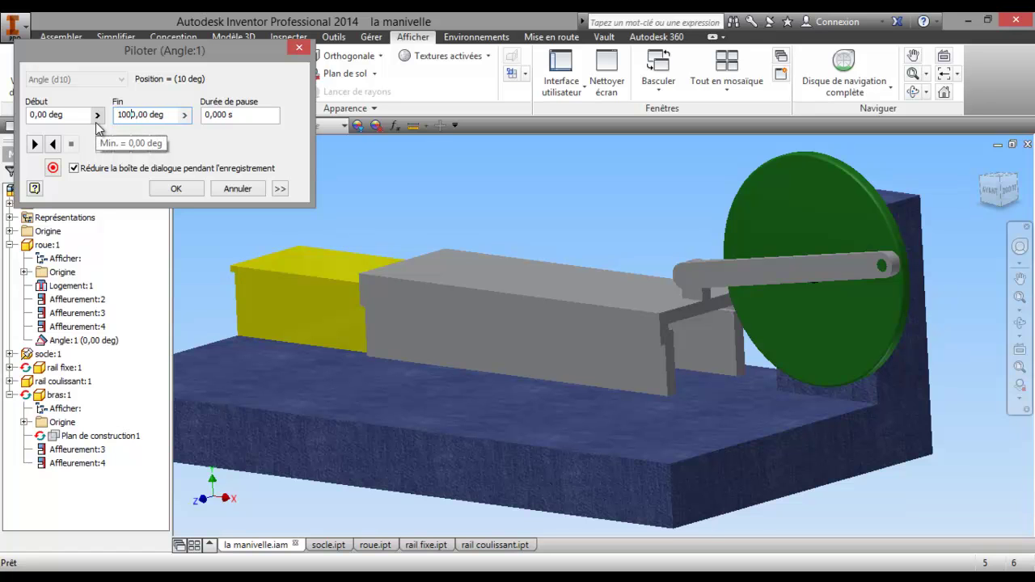
click(35, 145)
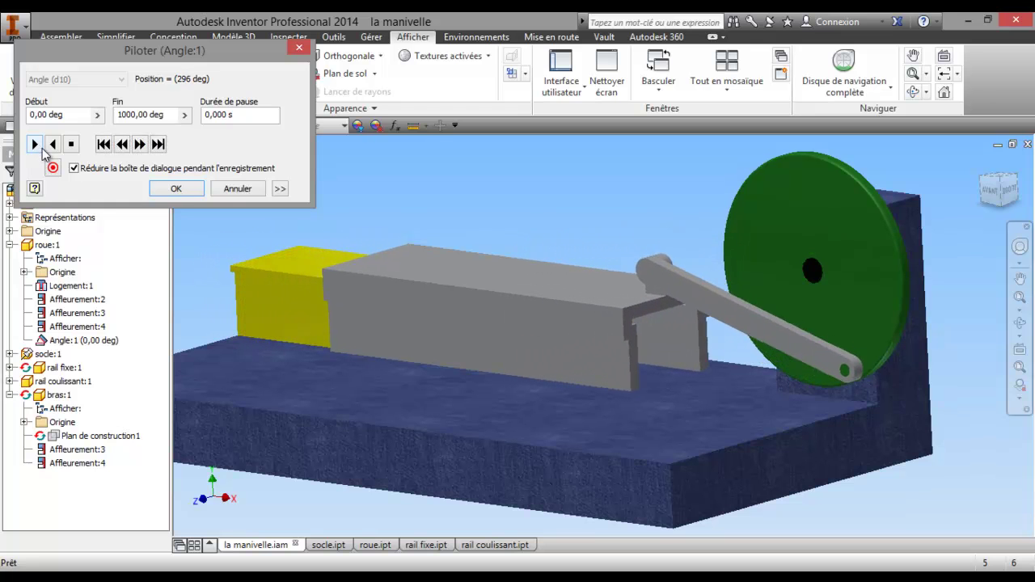
click(71, 144)
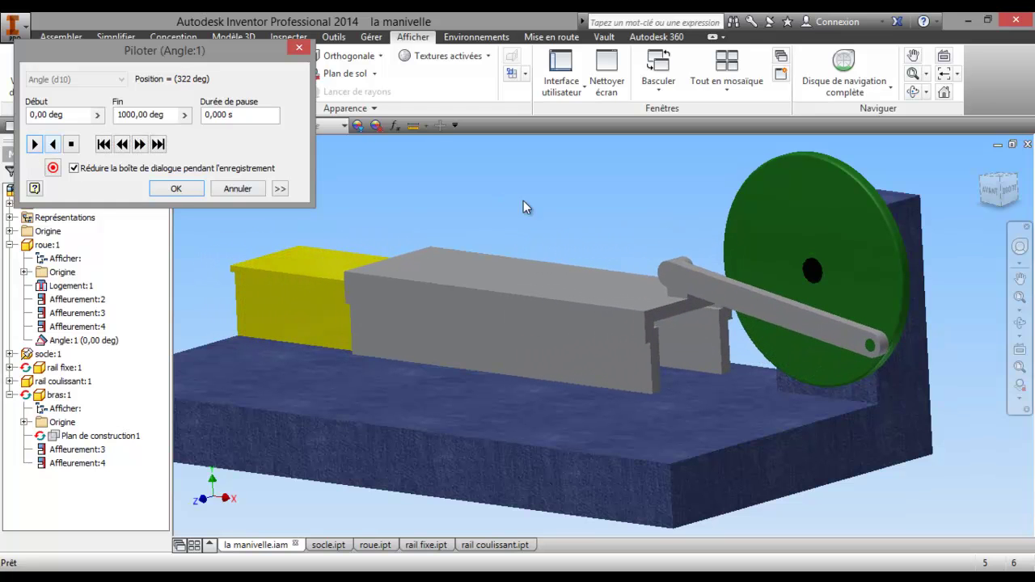
- From a lower frontal view, set a 0.50 deg increment and play the animation in reverse
click(1019, 322)
mouse_move(686, 325)
mouse_down()
mouse_move(703, 342)
mouse_move(688, 388)
mouse_move(728, 358)
mouse_move(684, 363)
mouse_move(676, 375)
mouse_up()
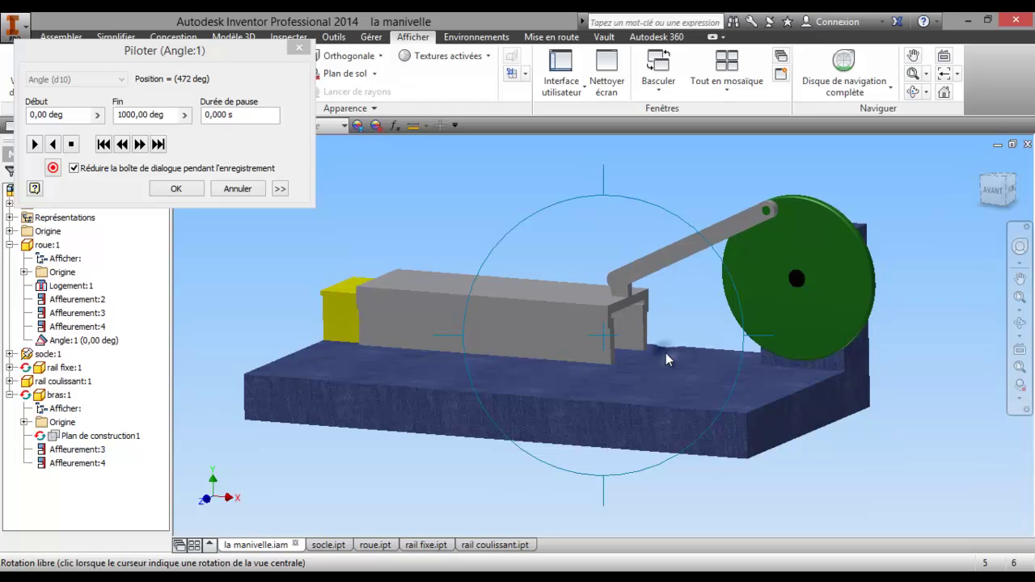
right_click(666, 352)
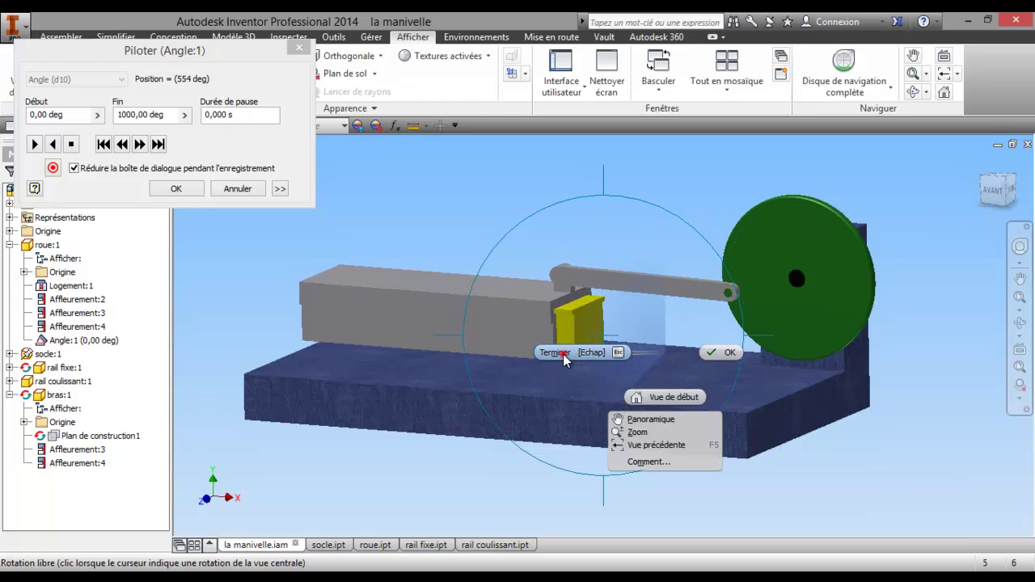
click(563, 355)
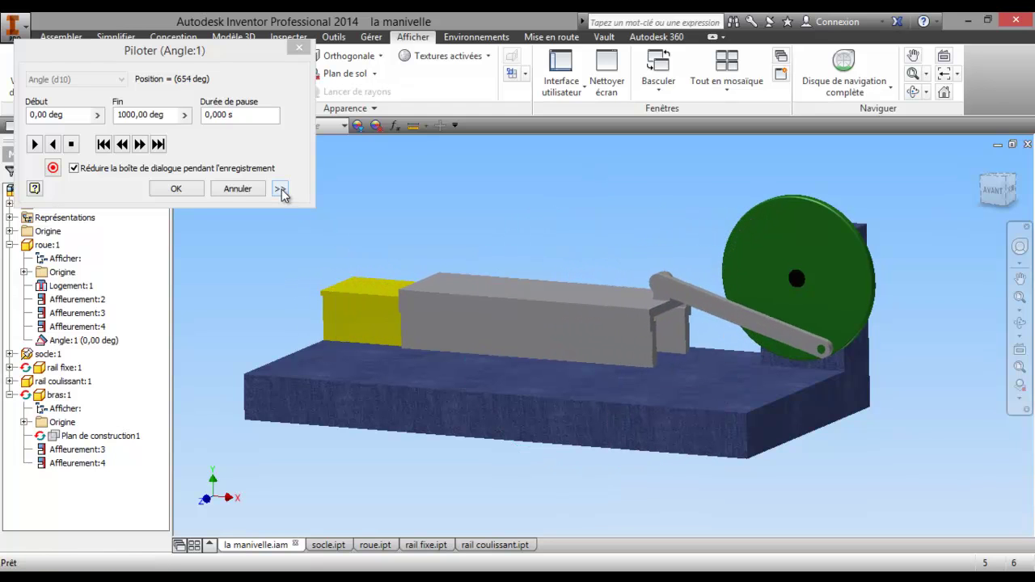
click(71, 144)
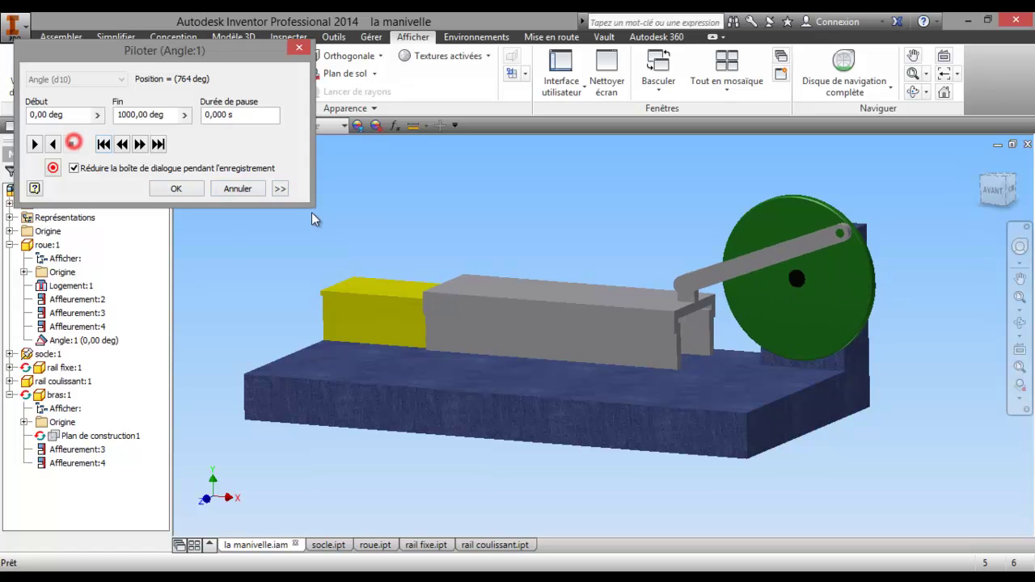
click(279, 189)
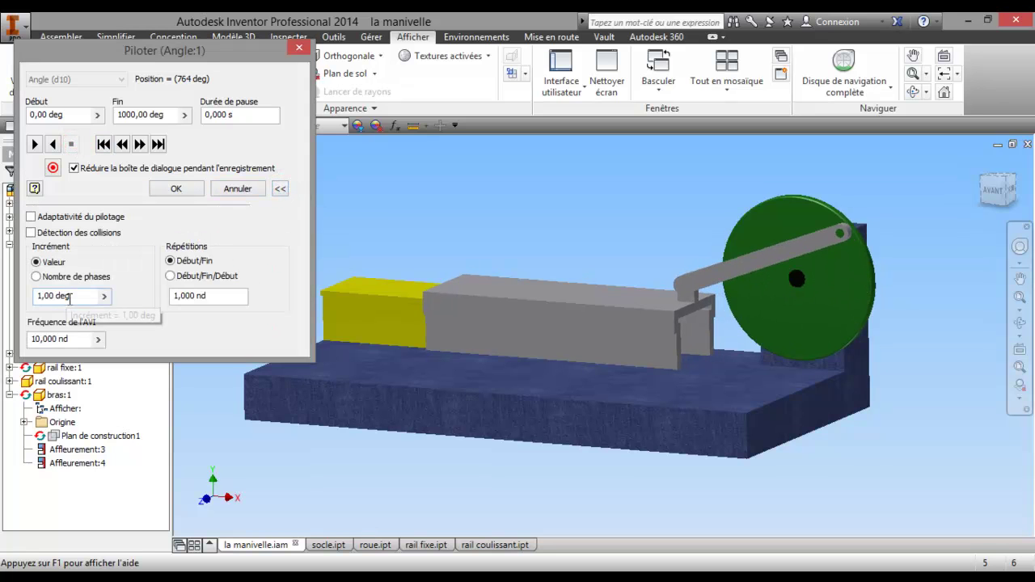
drag(49, 295, 33, 300)
text(0.5)
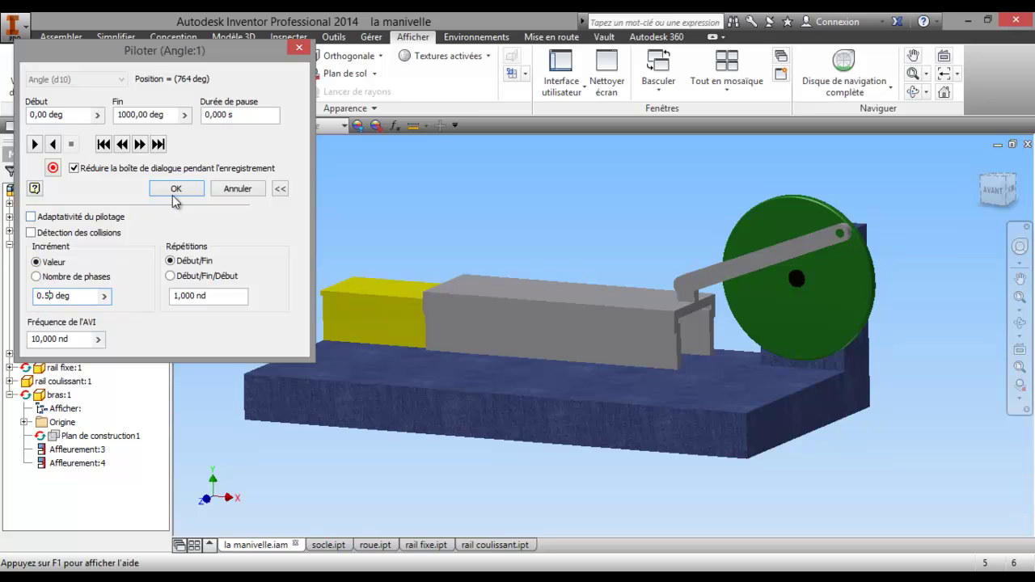
click(53, 146)
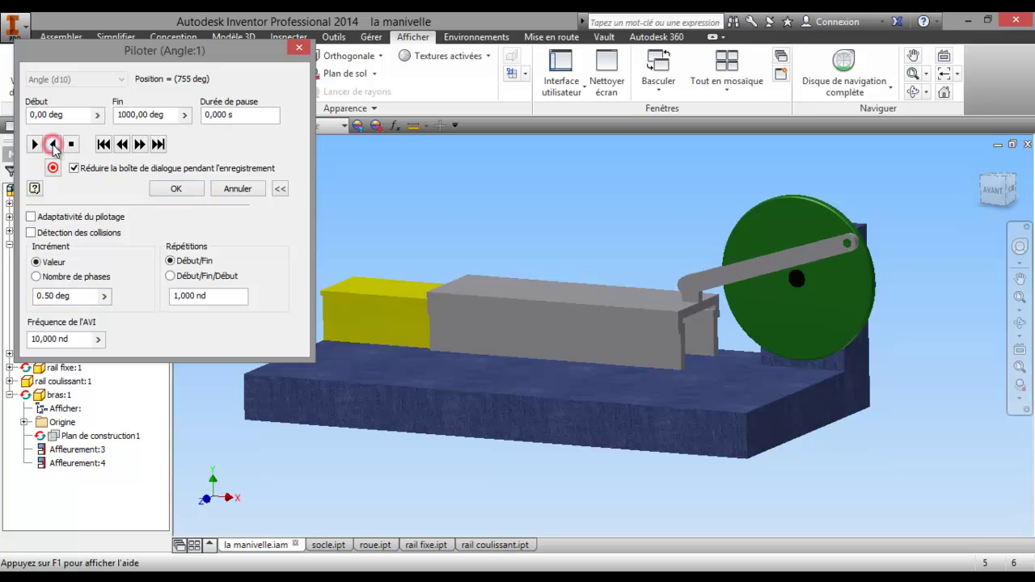